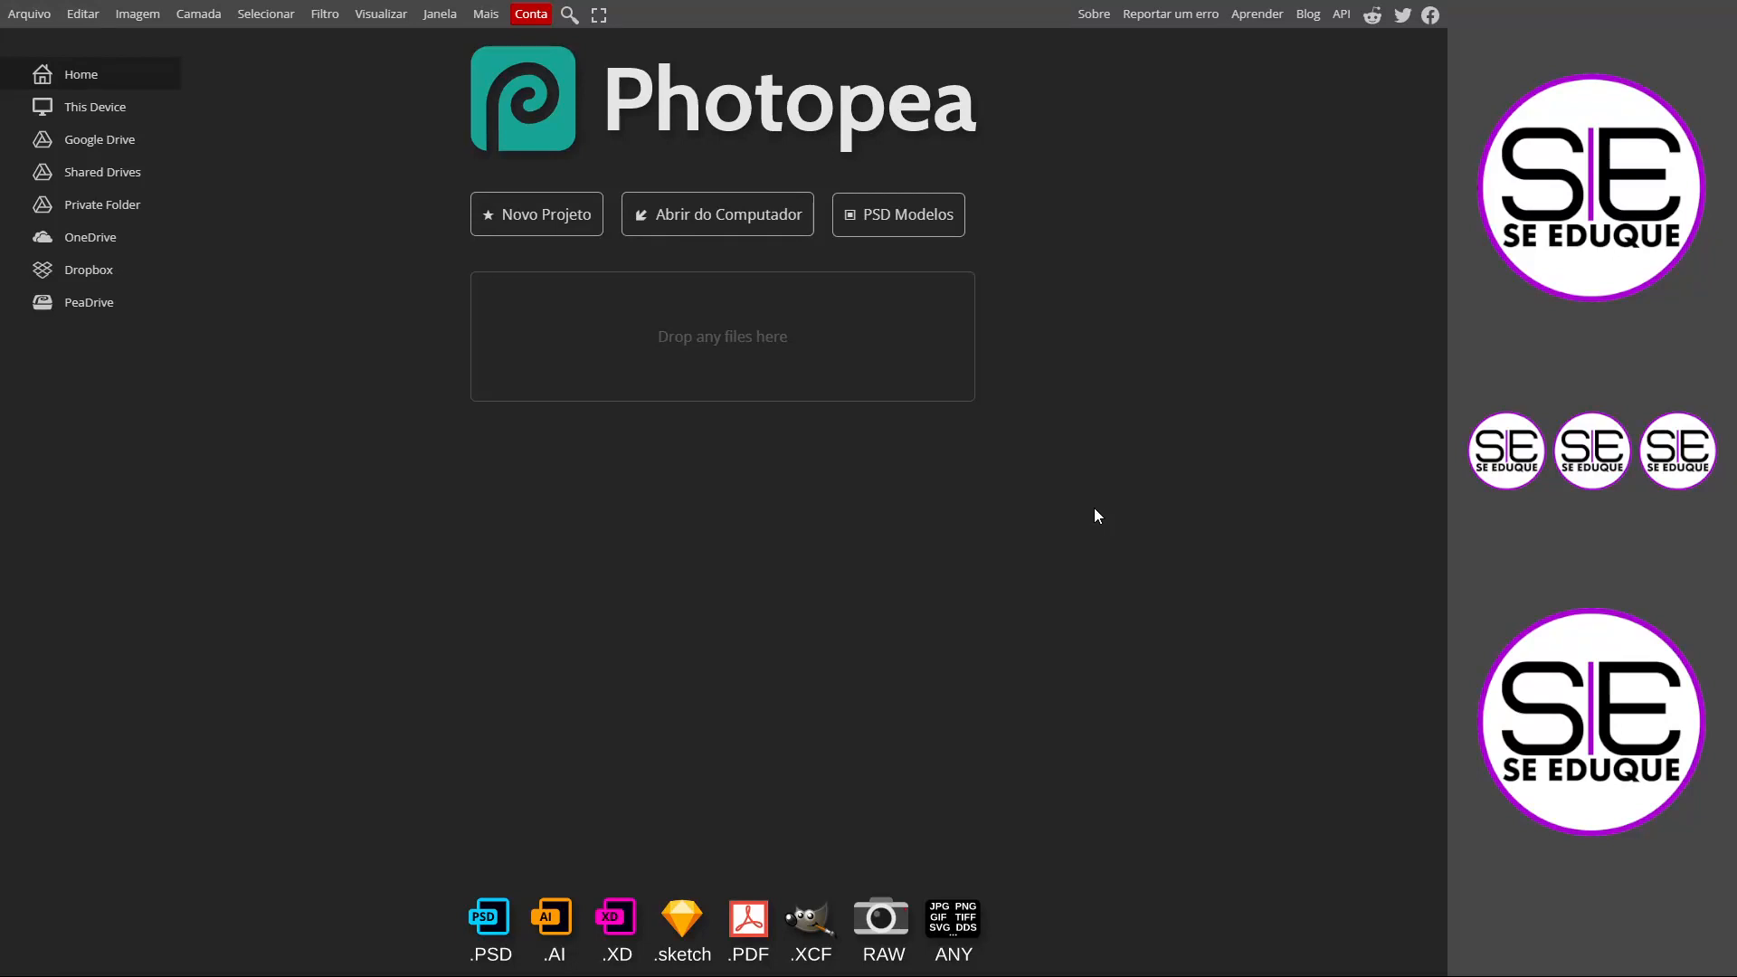
Open the image ESTATUA FINAL.jpg from the computer.
left_click(731, 228)
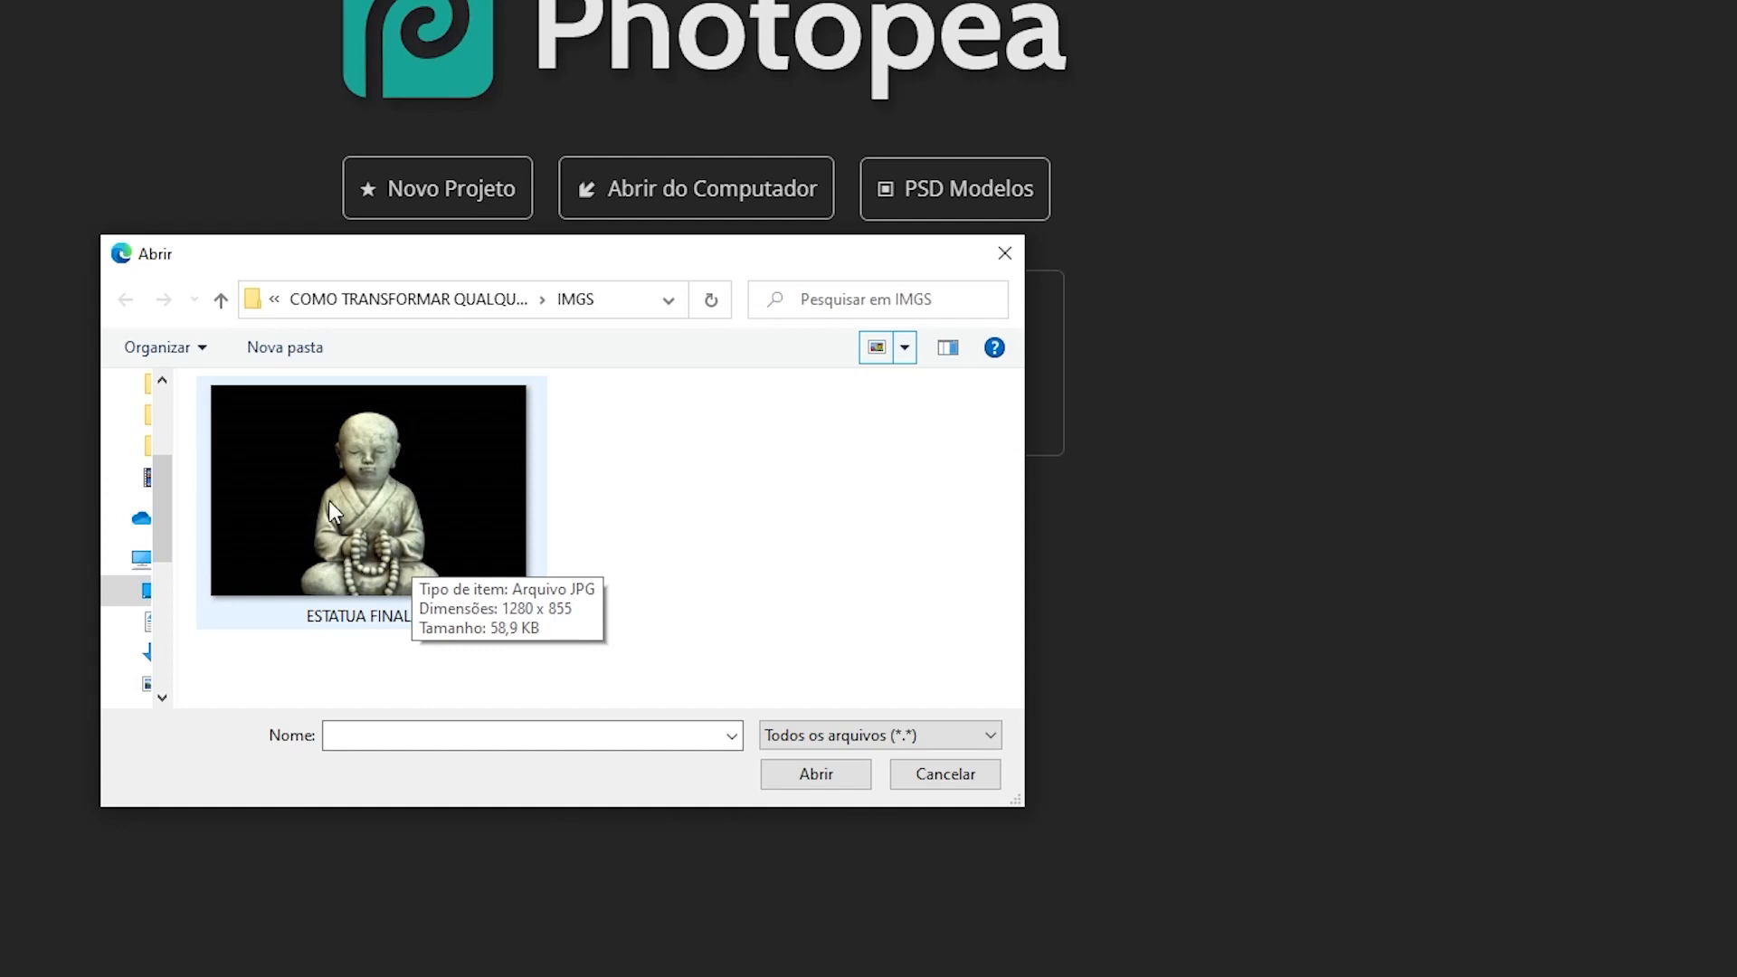
left_click(381, 523)
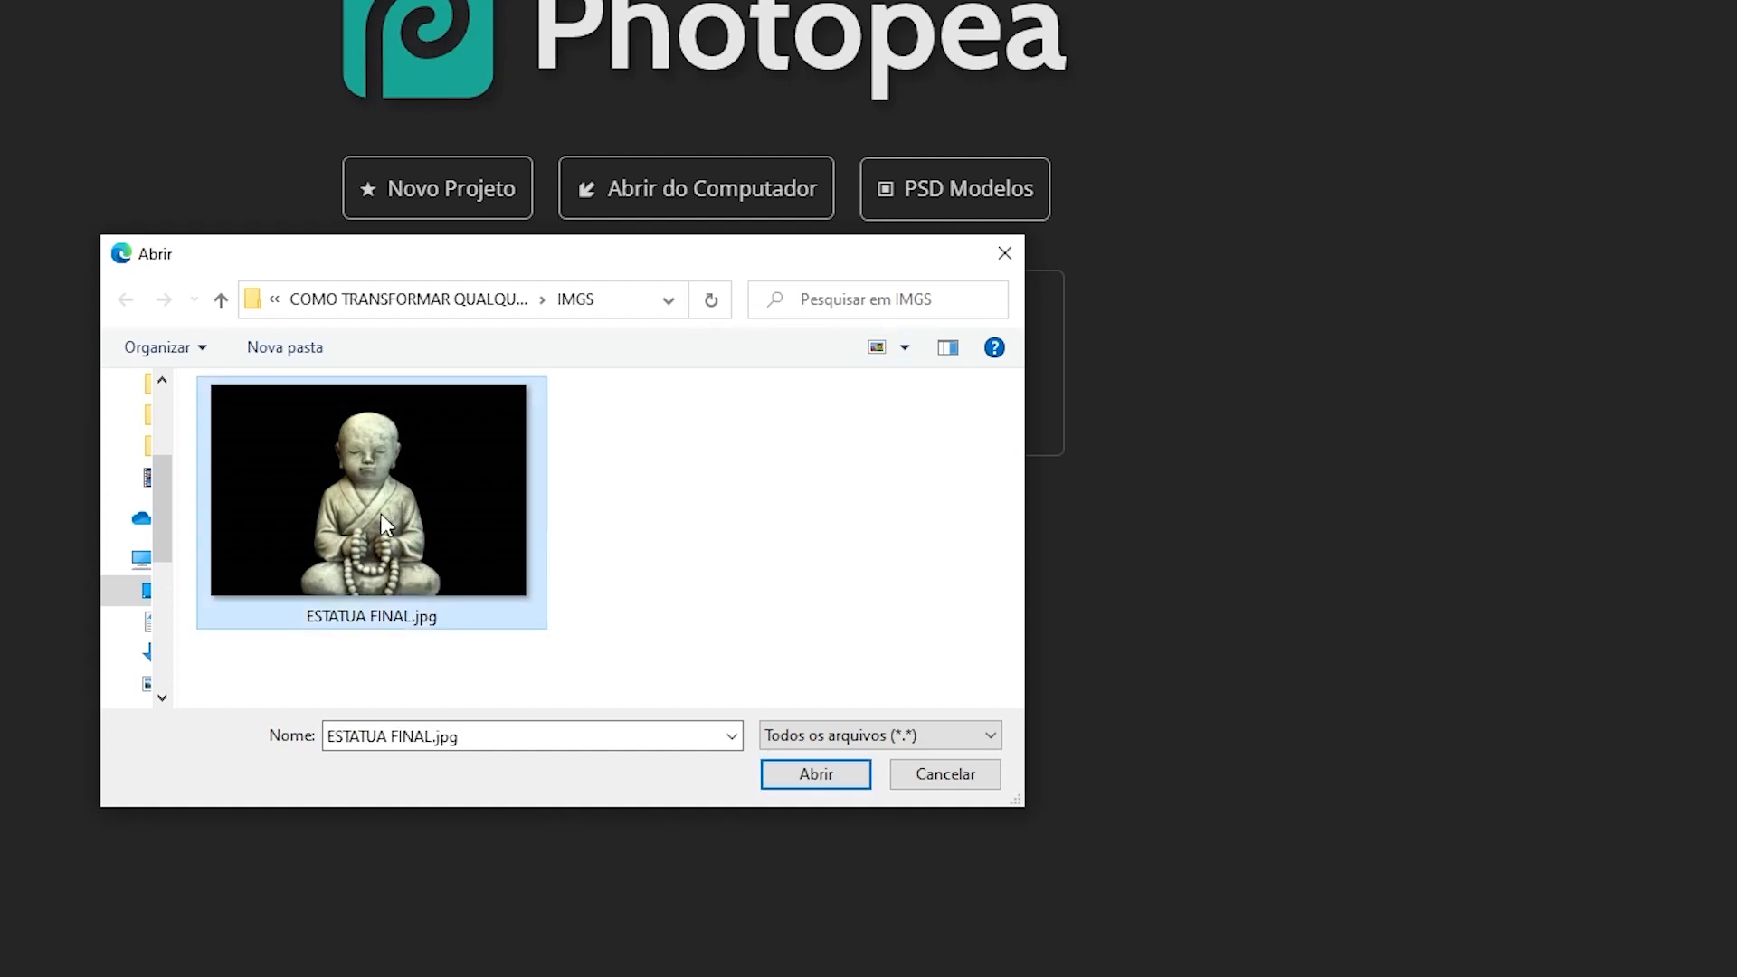
left_click(815, 773)
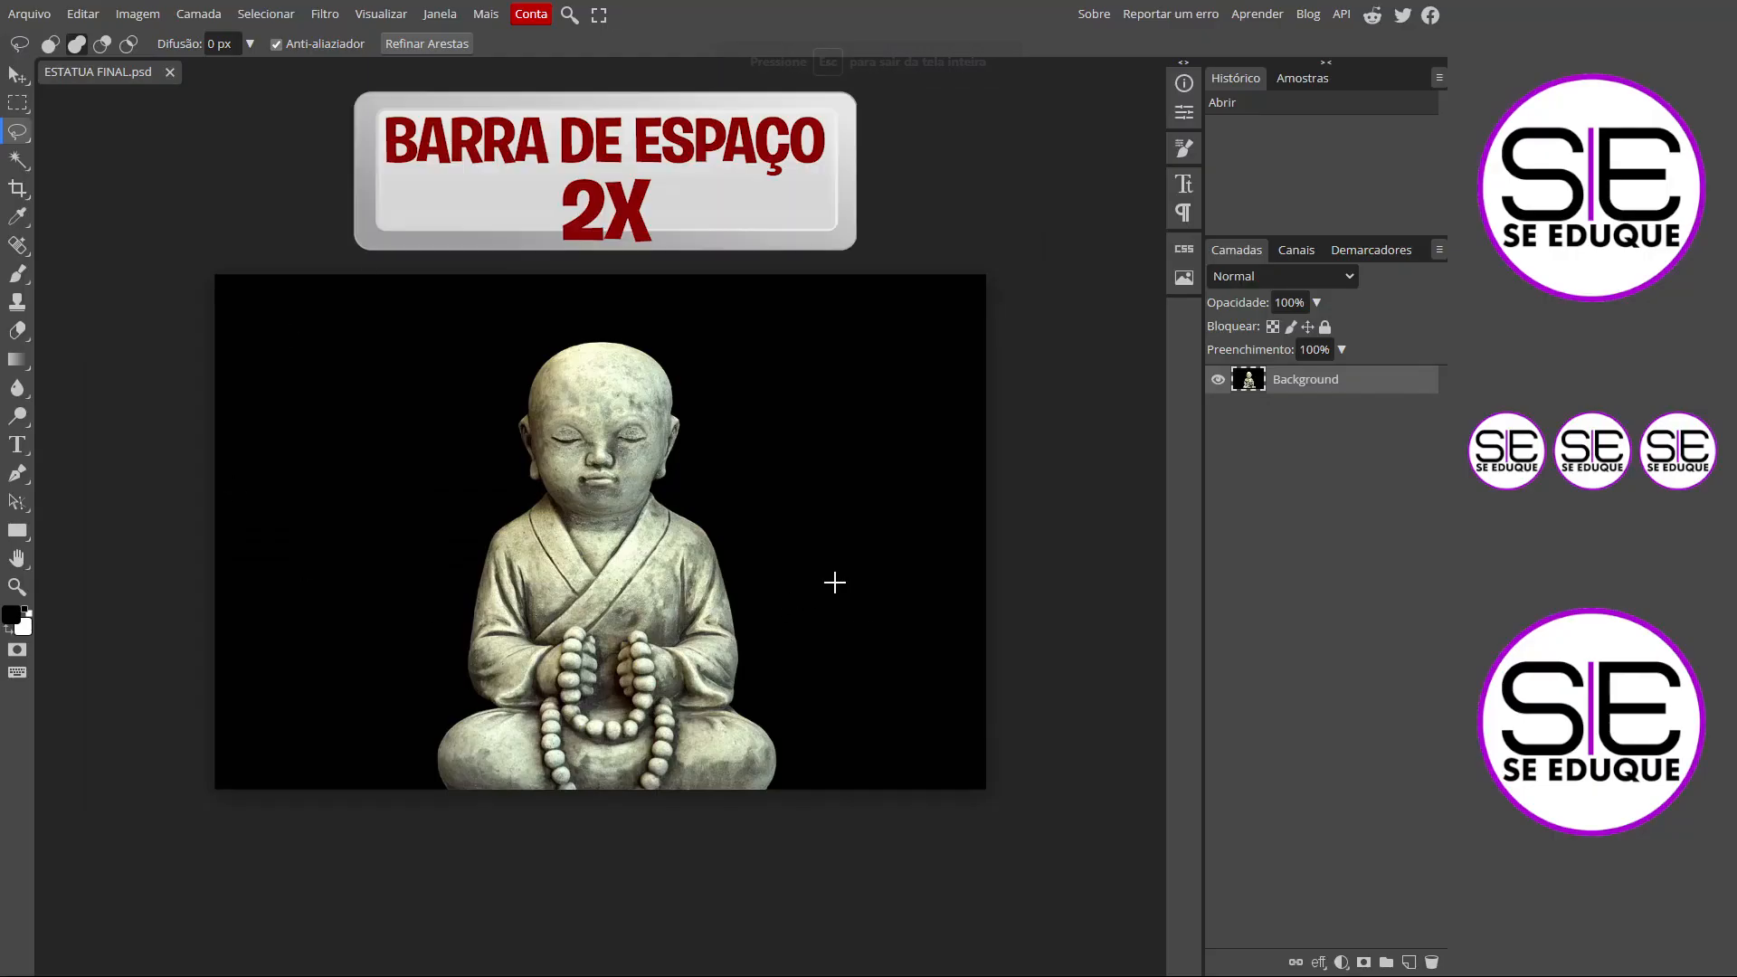
Select the black background around the statue with the Magic Wand at a tolerance of 32.
key("space")
key("space")
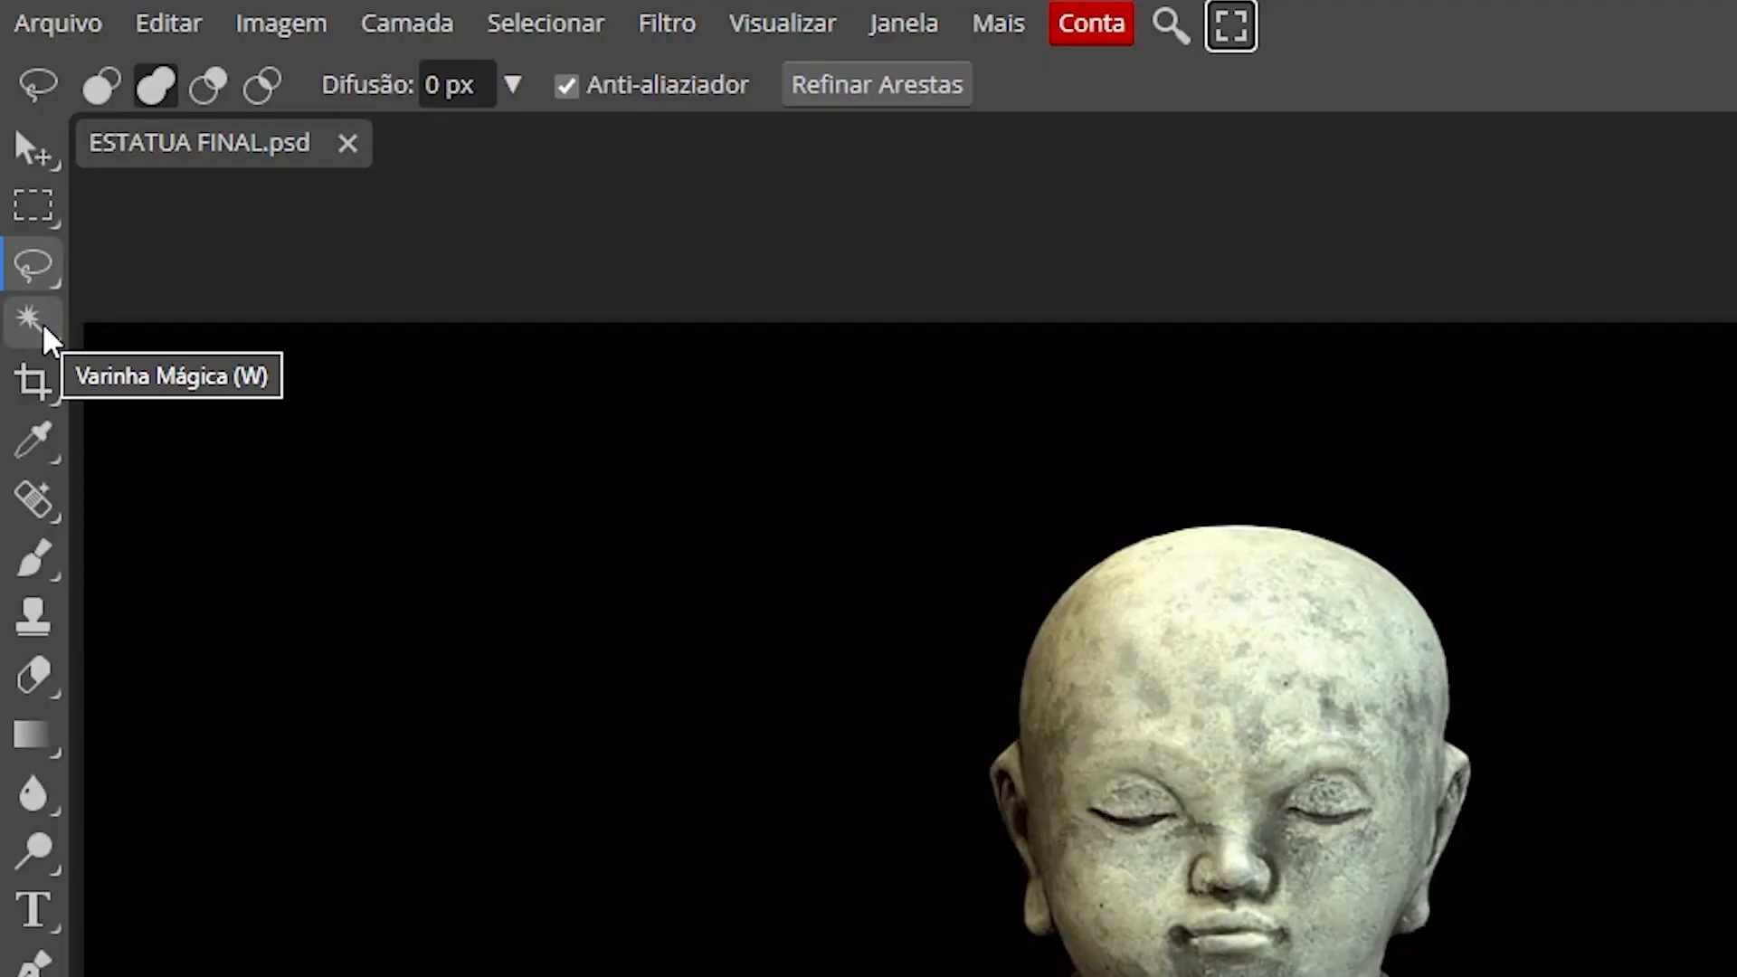
left_click(41, 328)
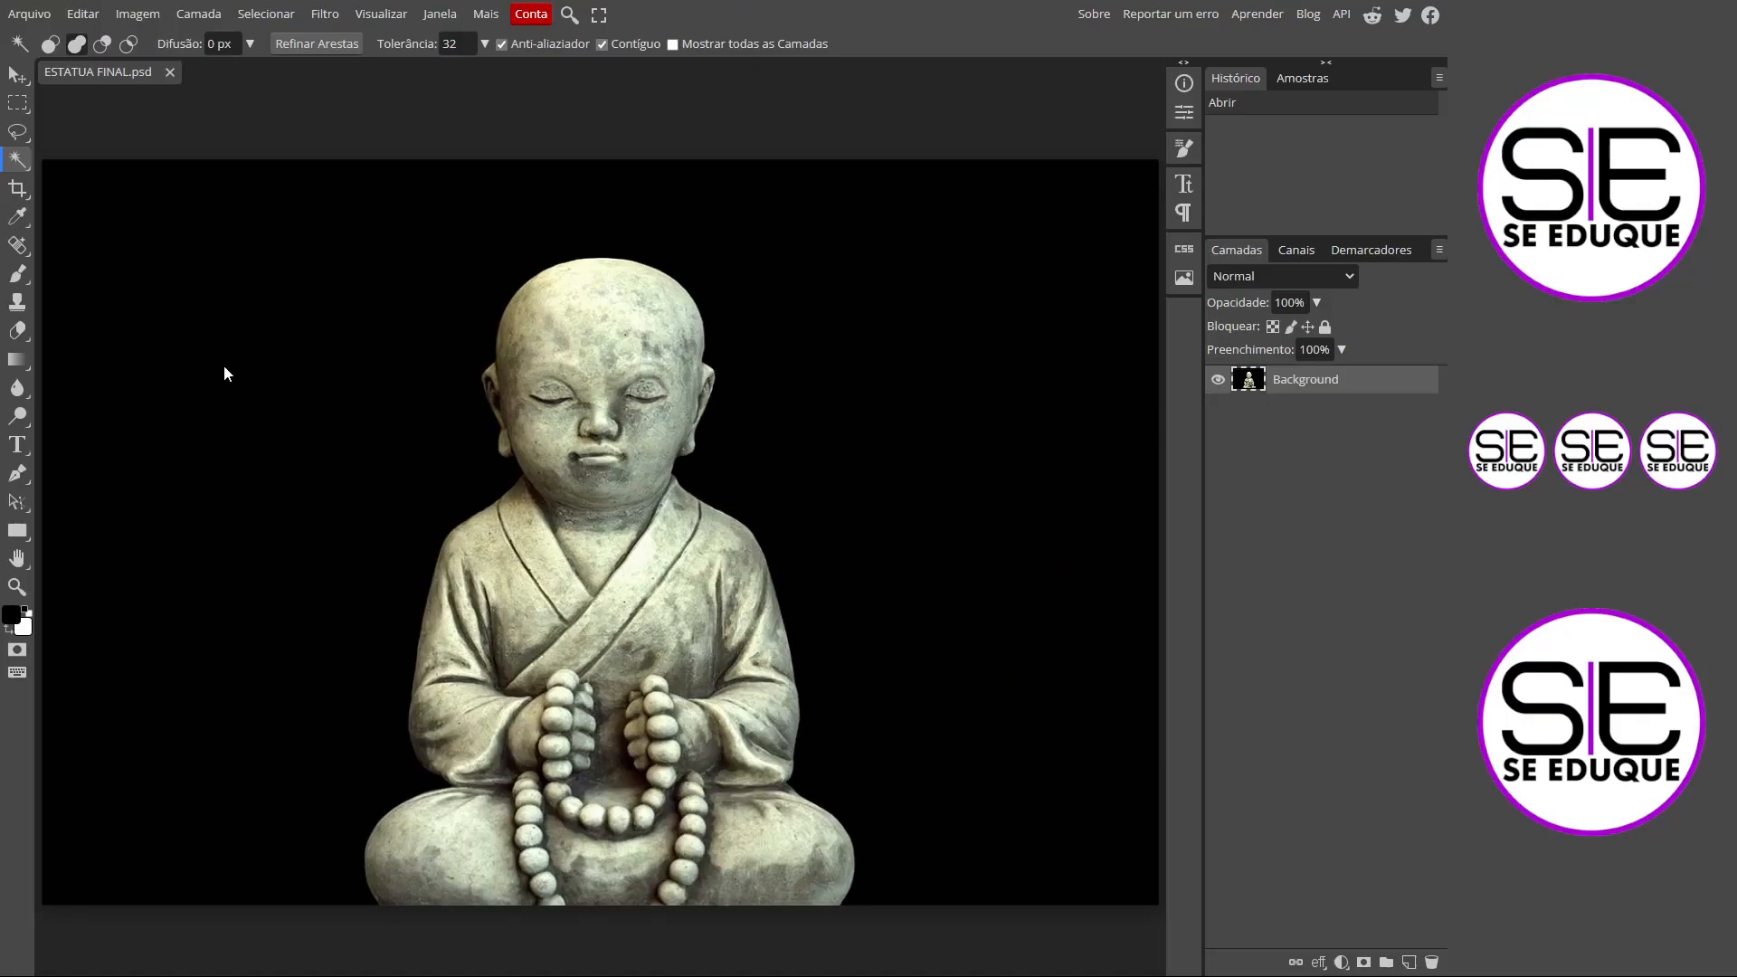
left_click(137, 220)
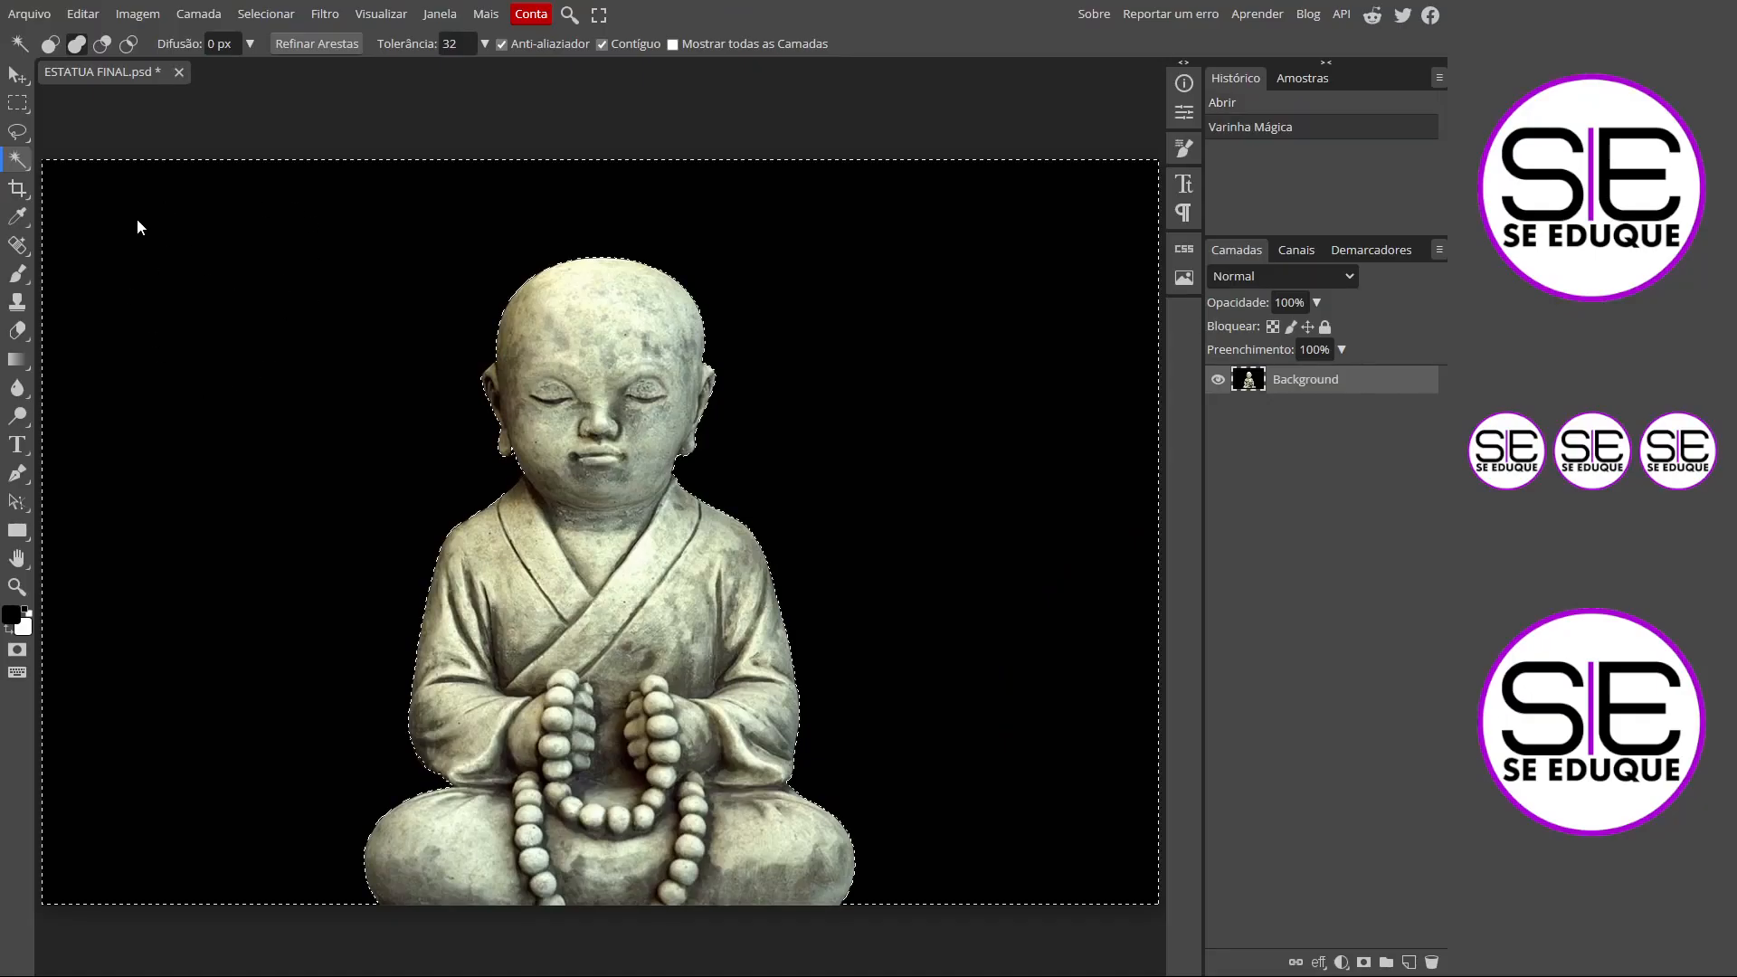
Examine the selection edge up close along the top of the statue's head and down to the earlobe for inaccuracies.
left_click(720, 383, "ctrl")
left_click_drag(747, 427, 721, 384)
left_click_drag(589, 257, 729, 342)
mouse_move(673, 268)
left_mouse_down()
mouse_move(729, 291)
mouse_move(664, 291)
mouse_move(680, 295)
left_mouse_up()
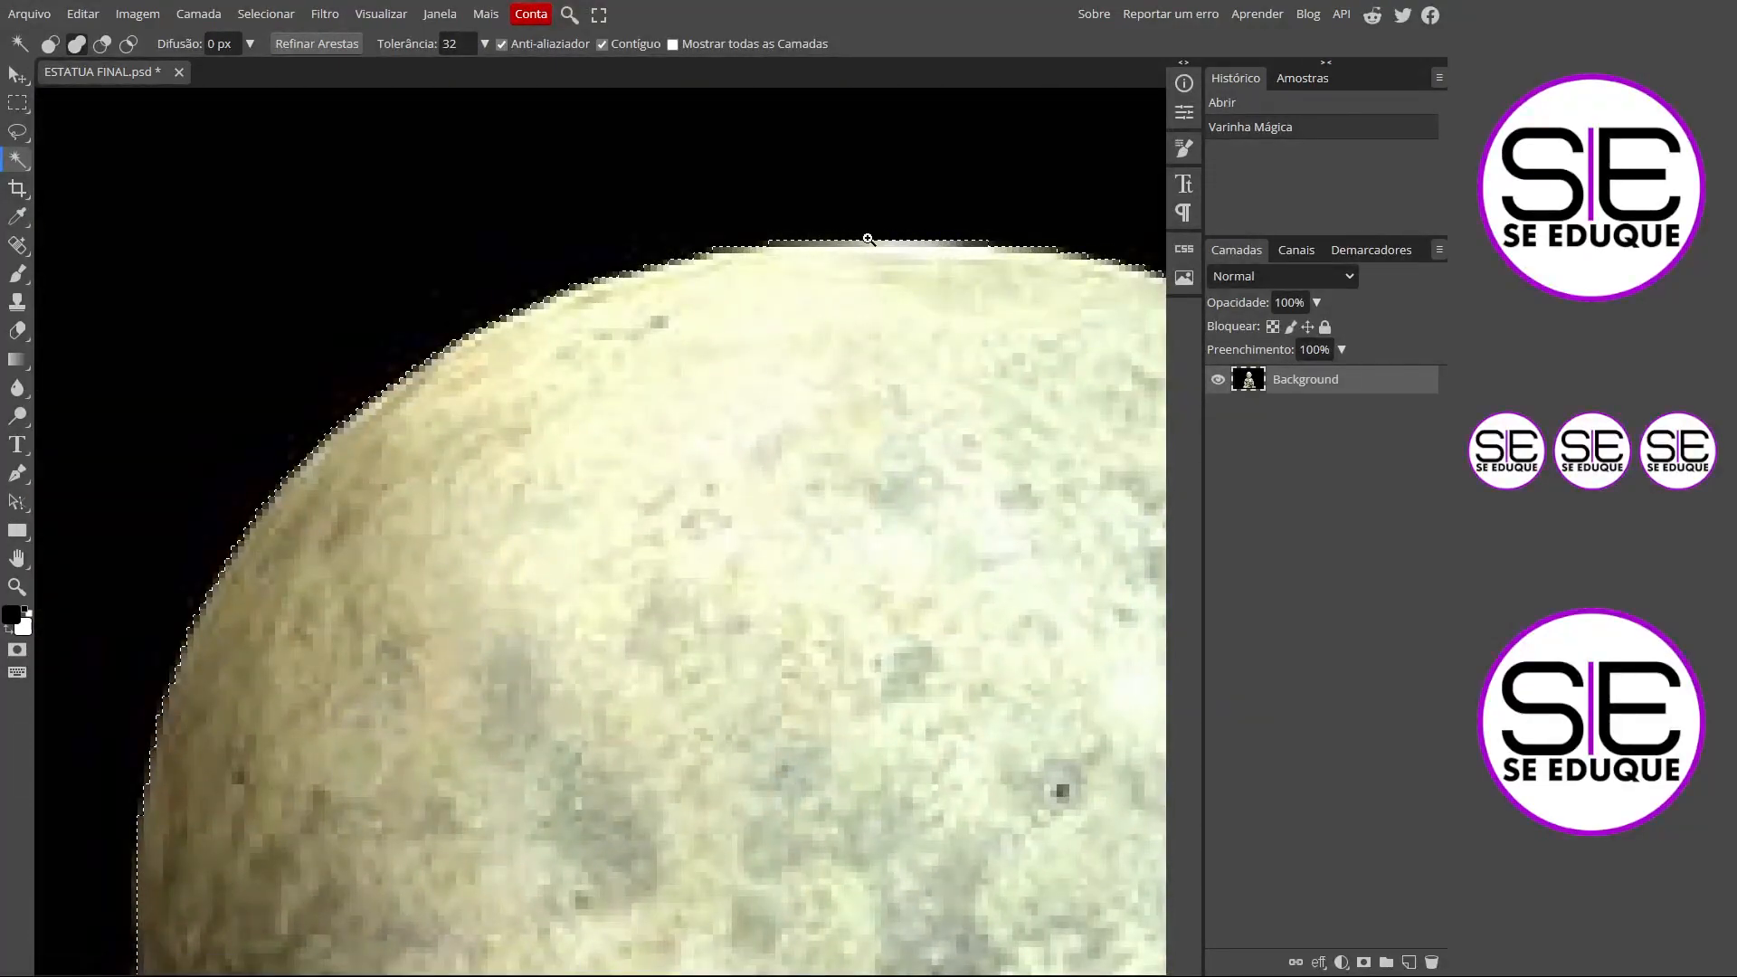
left_click_drag(868, 234, 931, 272)
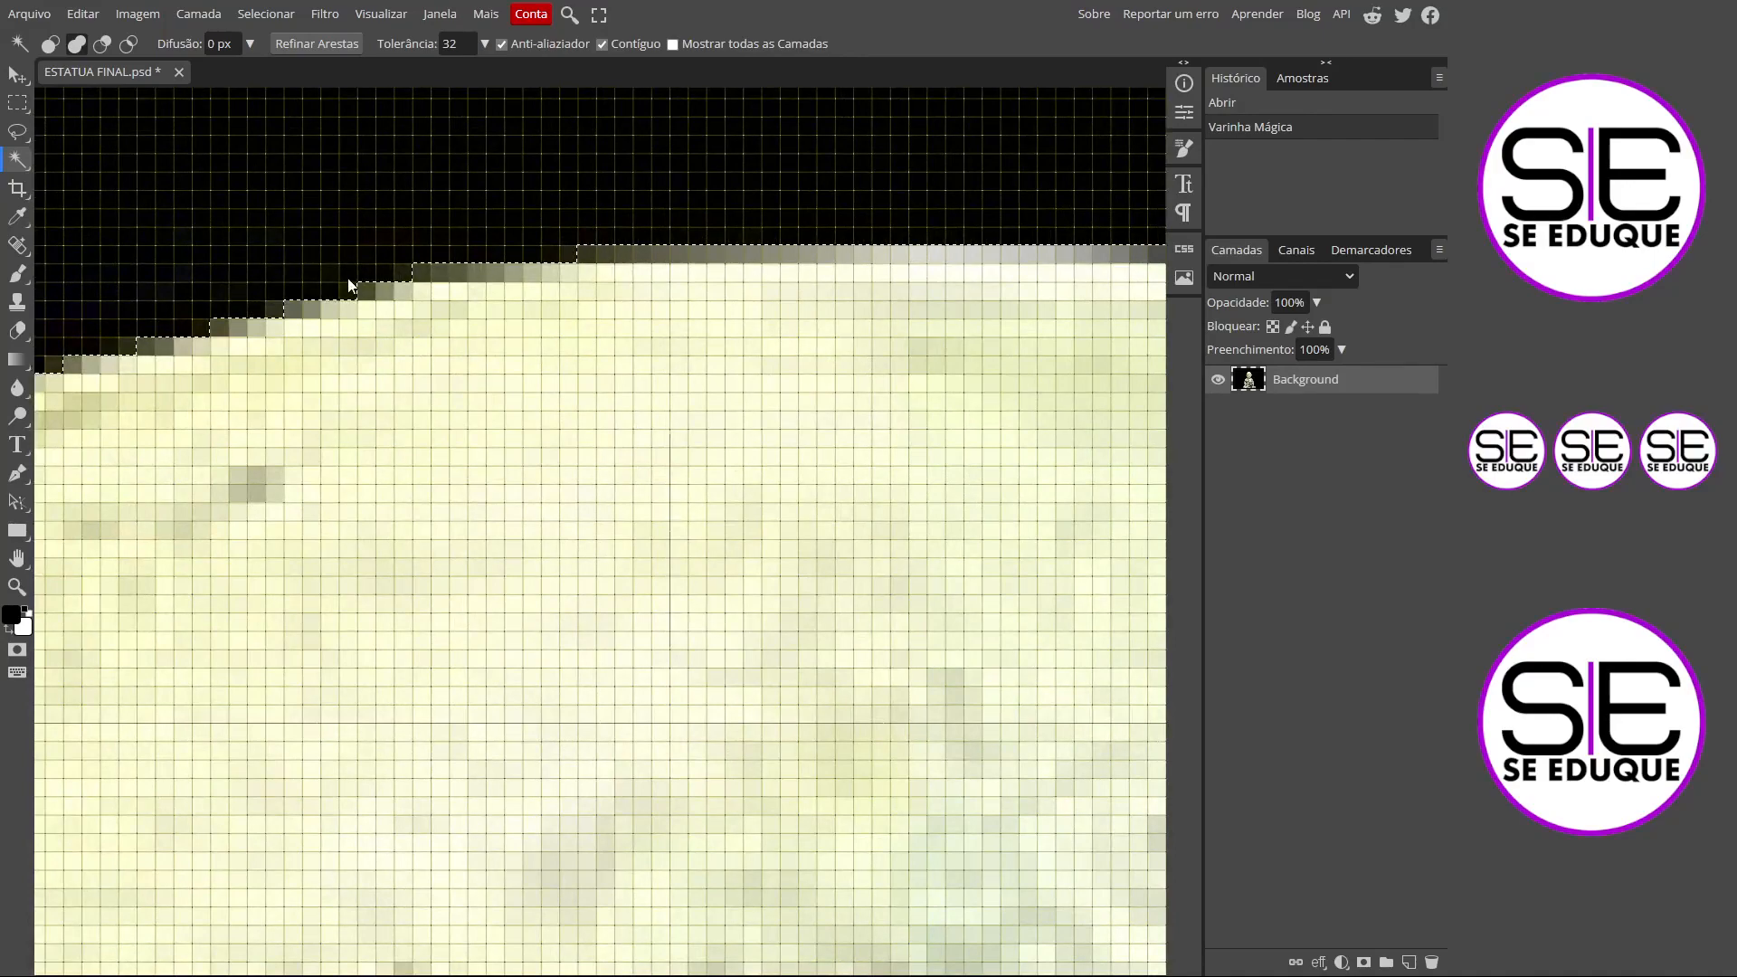
left_click_drag(376, 618, 883, 327)
left_click_drag(295, 644, 837, 333)
left_click_drag(296, 698, 706, 380)
left_click_drag(509, 701, 516, 376)
left_click_drag(519, 593, 738, 233)
left_click_drag(438, 787, 415, 395)
left_click_drag(496, 792, 333, 402)
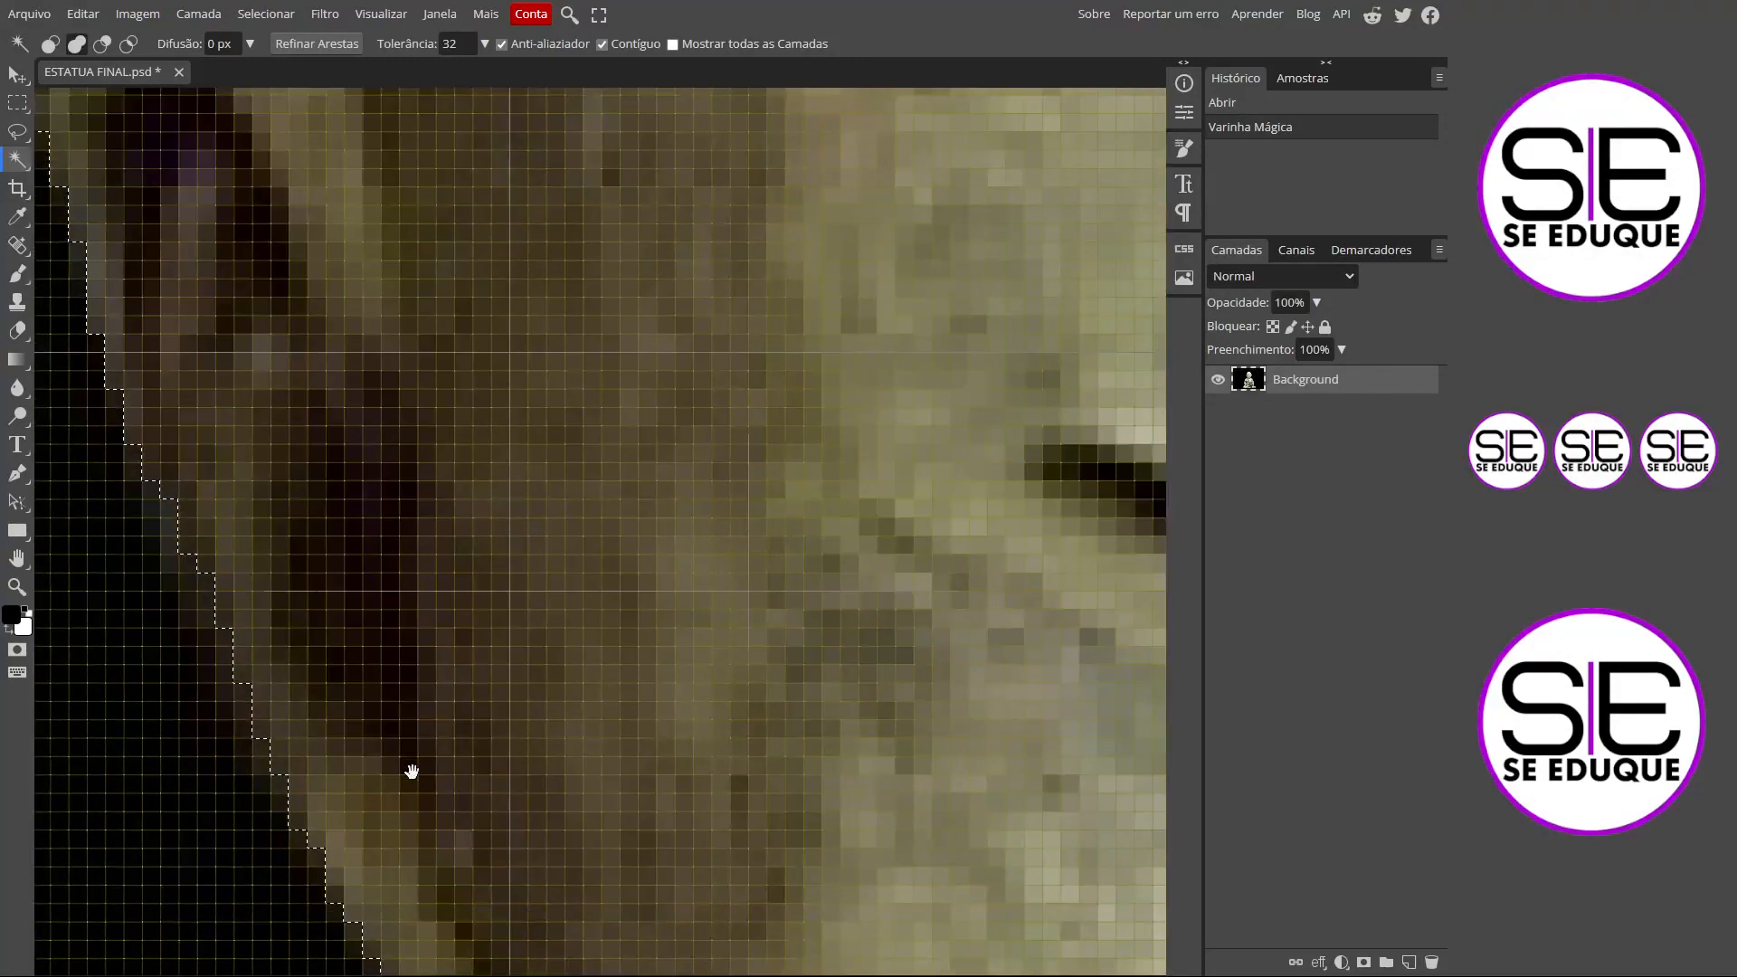
left_click_drag(408, 769, 317, 368)
left_click_drag(485, 679, 513, 417)
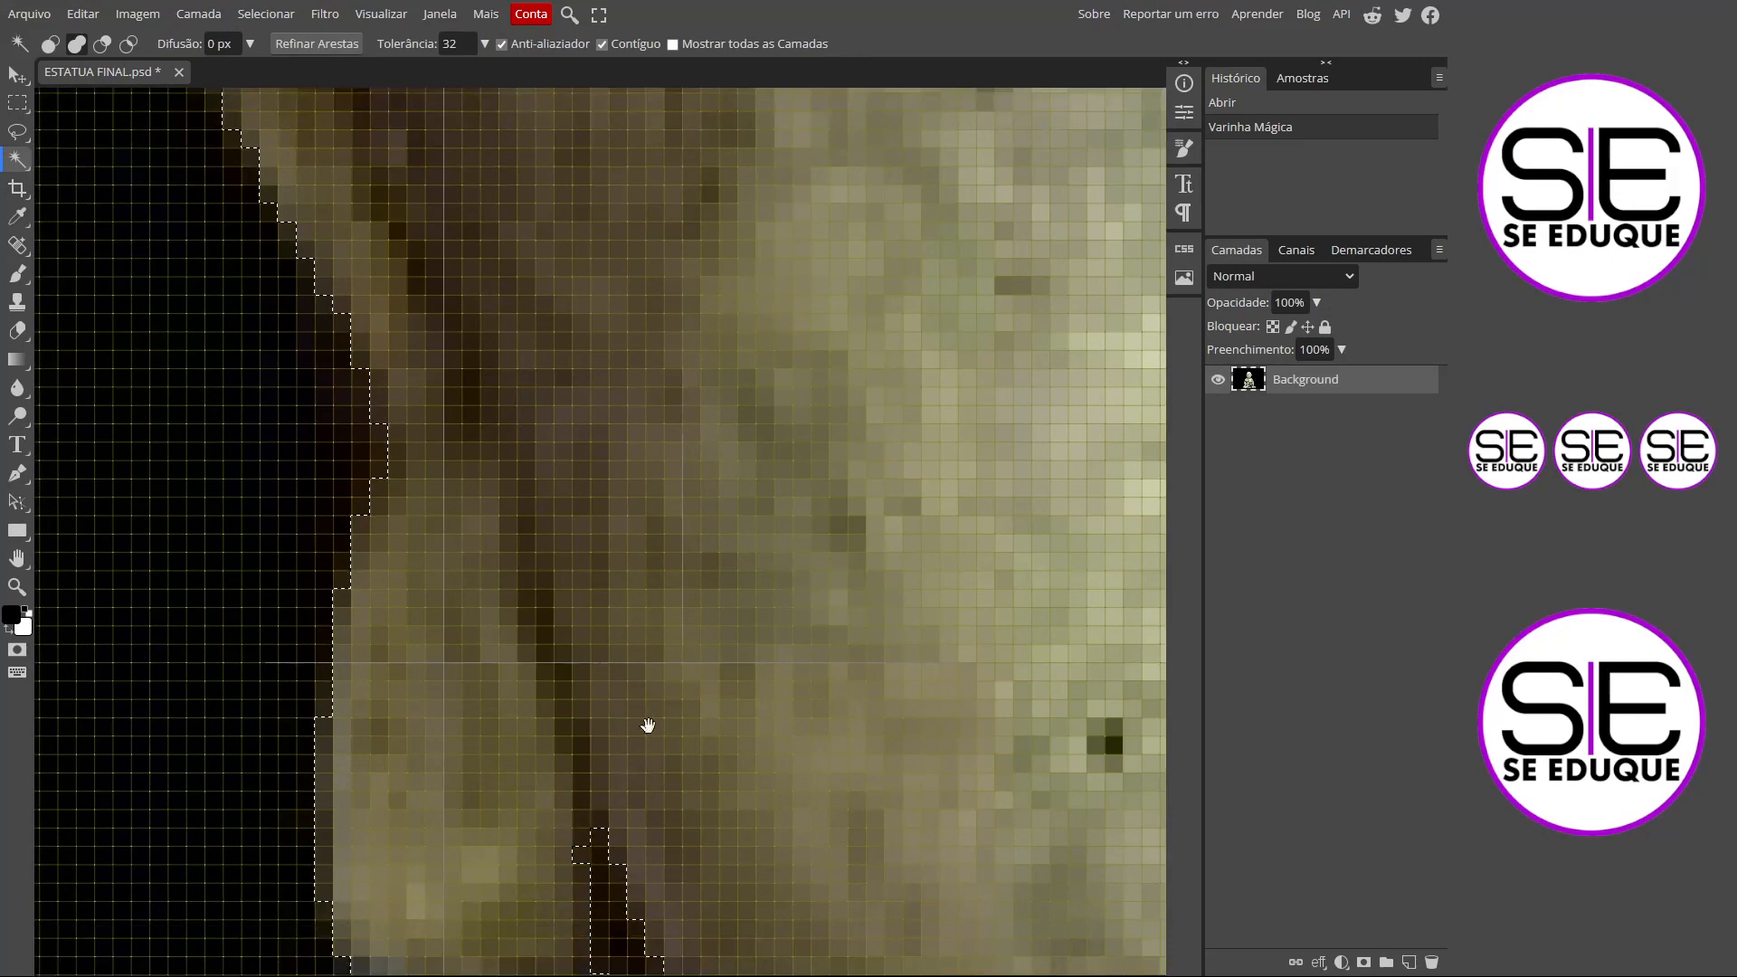
left_click_drag(648, 757, 582, 411)
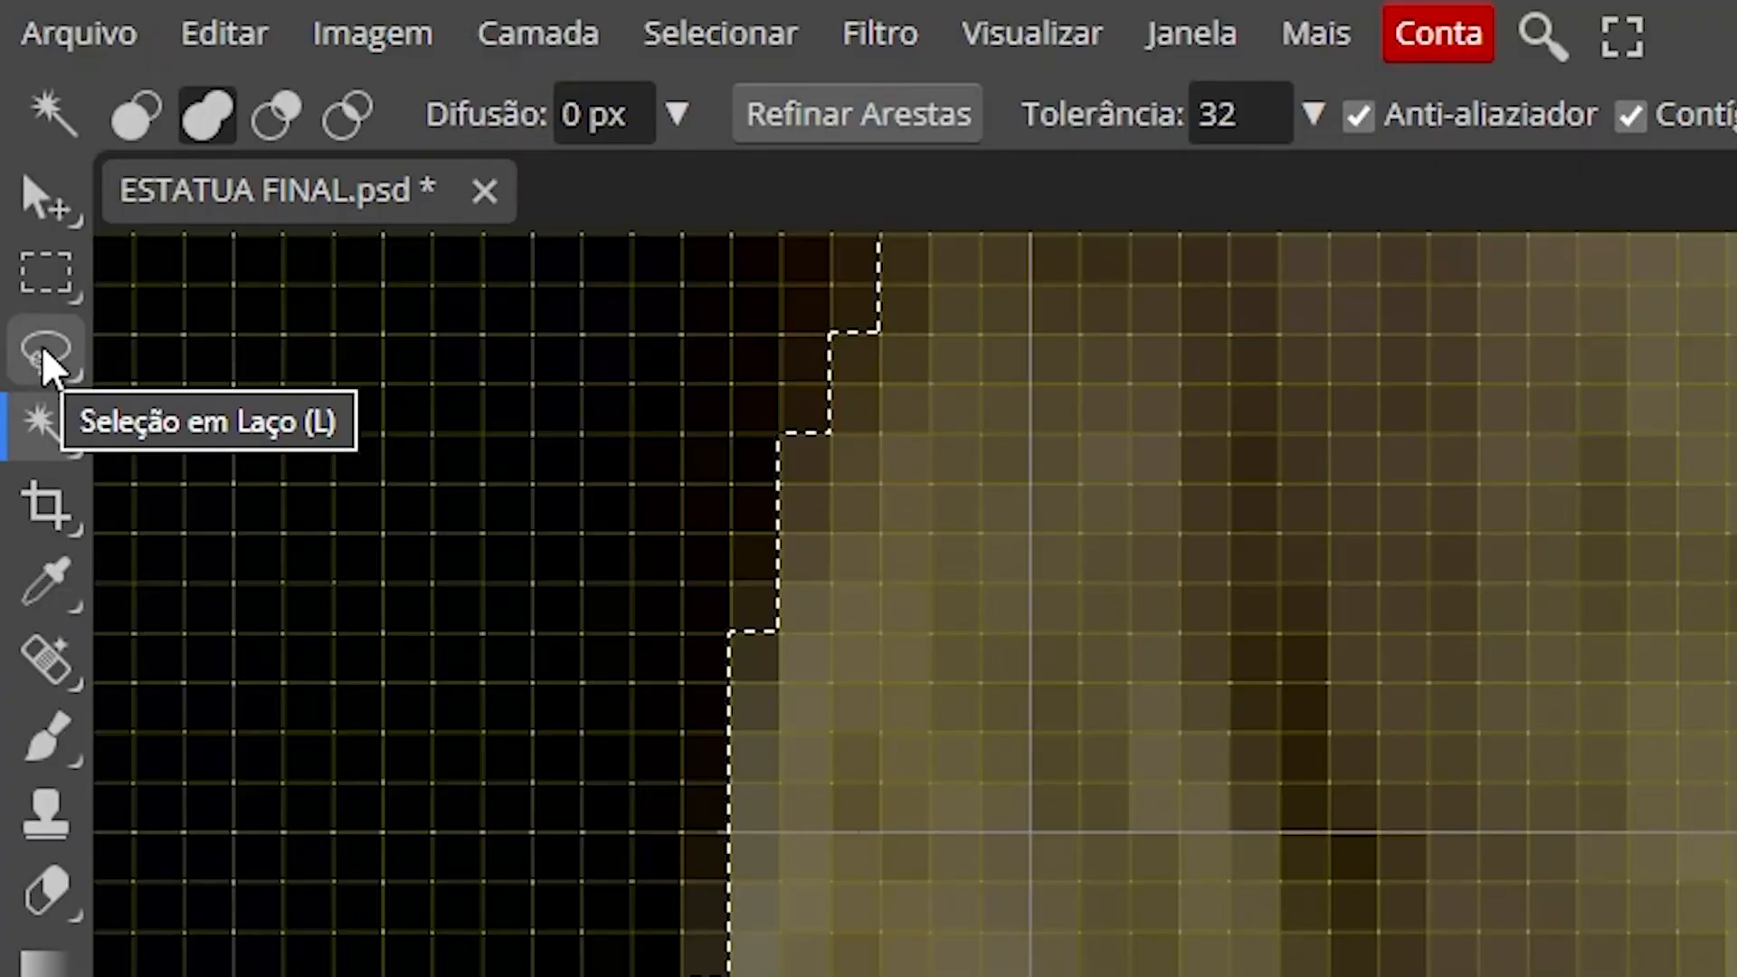
Correct the selection around the dark gap beside the statue's earlobe with the Lasso, subtracting the stray pixels near its upper tip.
left_click(45, 355)
mouse_move(531, 593)
left_mouse_down()
mouse_move(517, 659)
mouse_move(548, 663)
mouse_move(534, 624)
left_mouse_up()
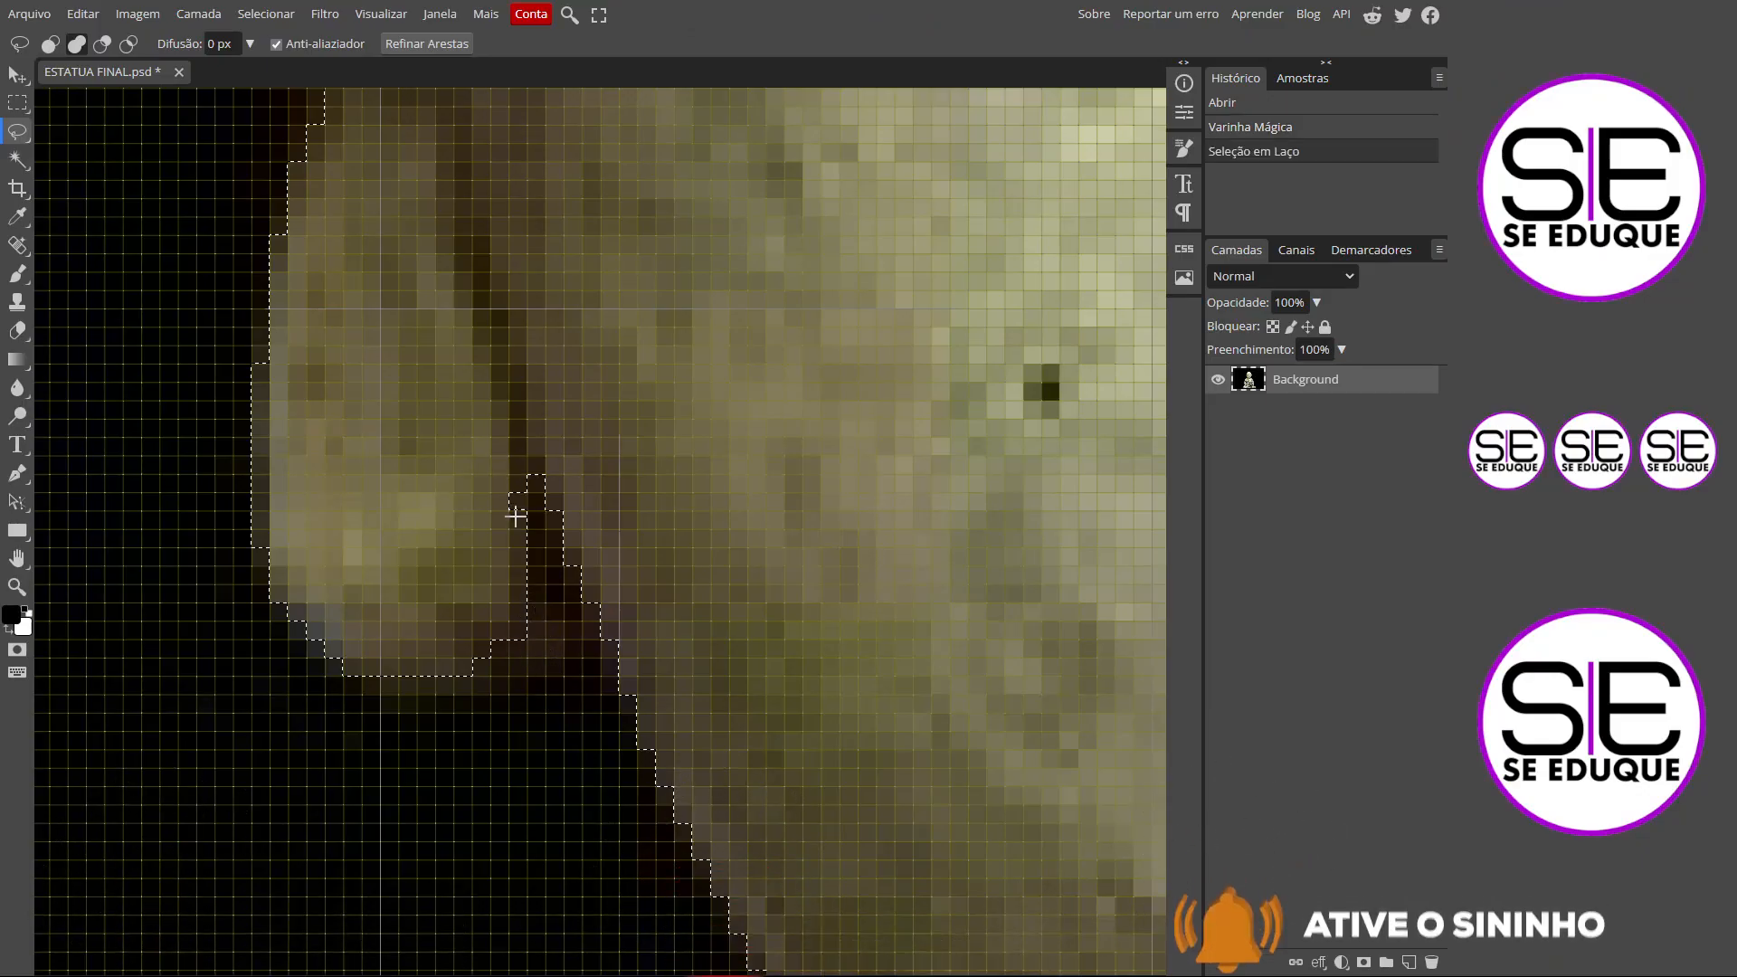
key("alt")
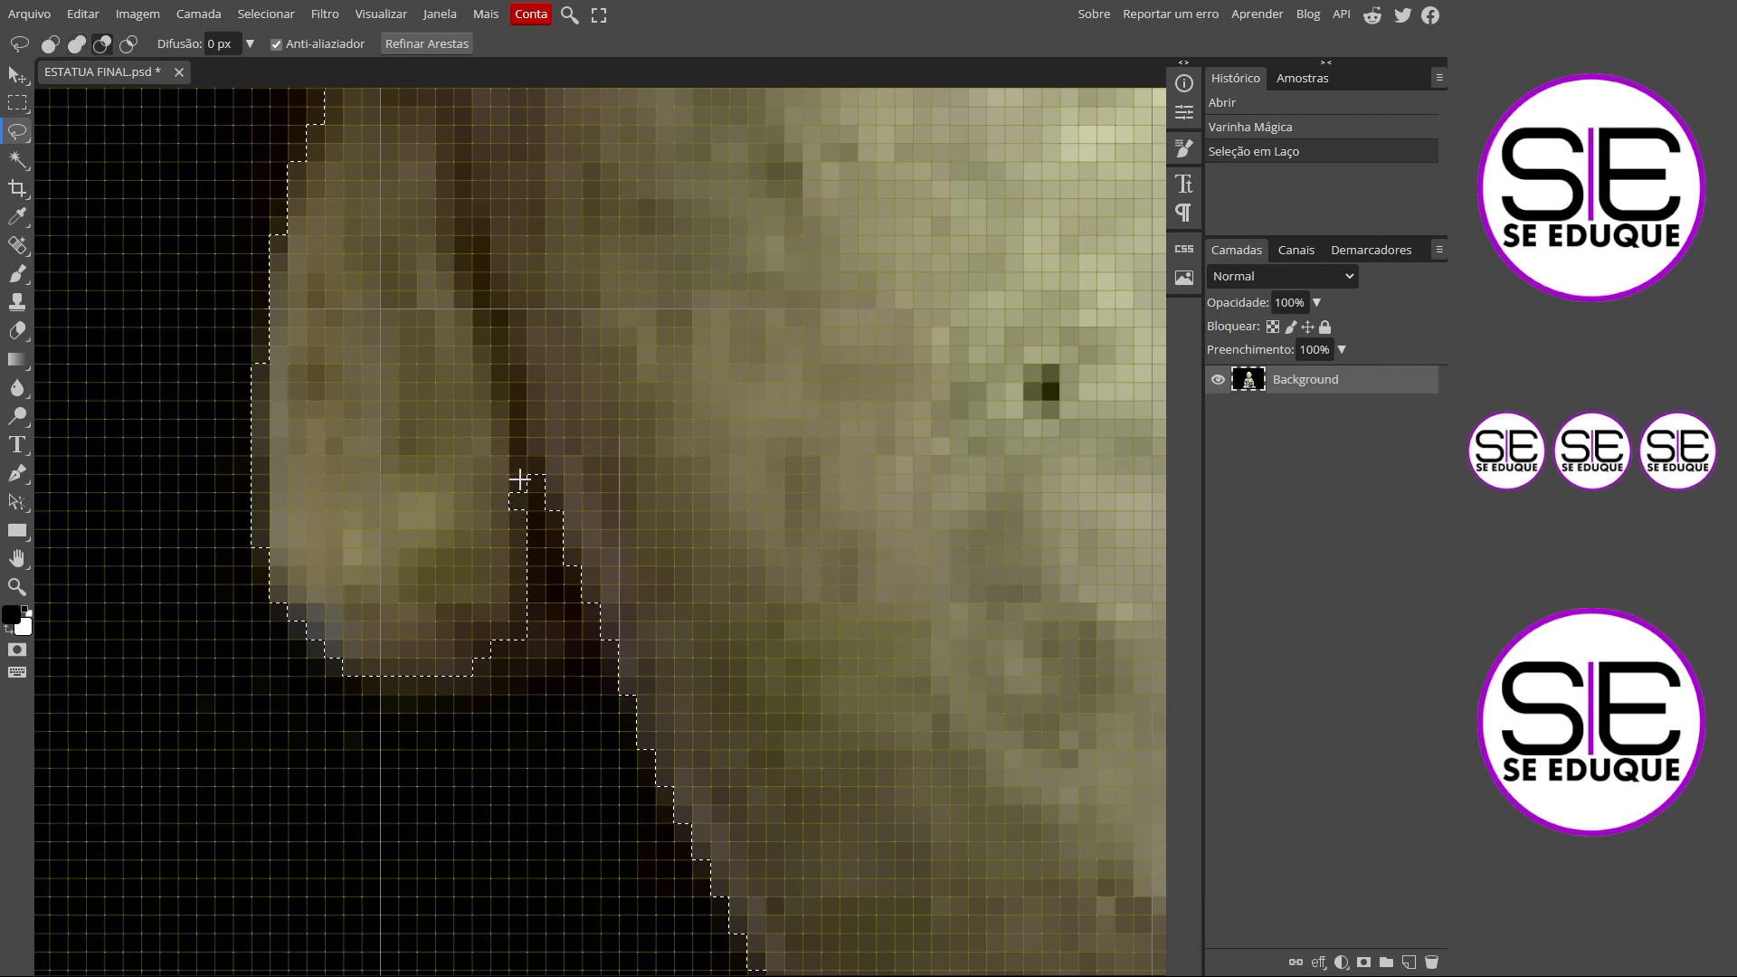
mouse_move(522, 478)
left_mouse_down()
mouse_move(514, 529)
mouse_move(492, 506)
mouse_move(502, 475)
left_mouse_up()
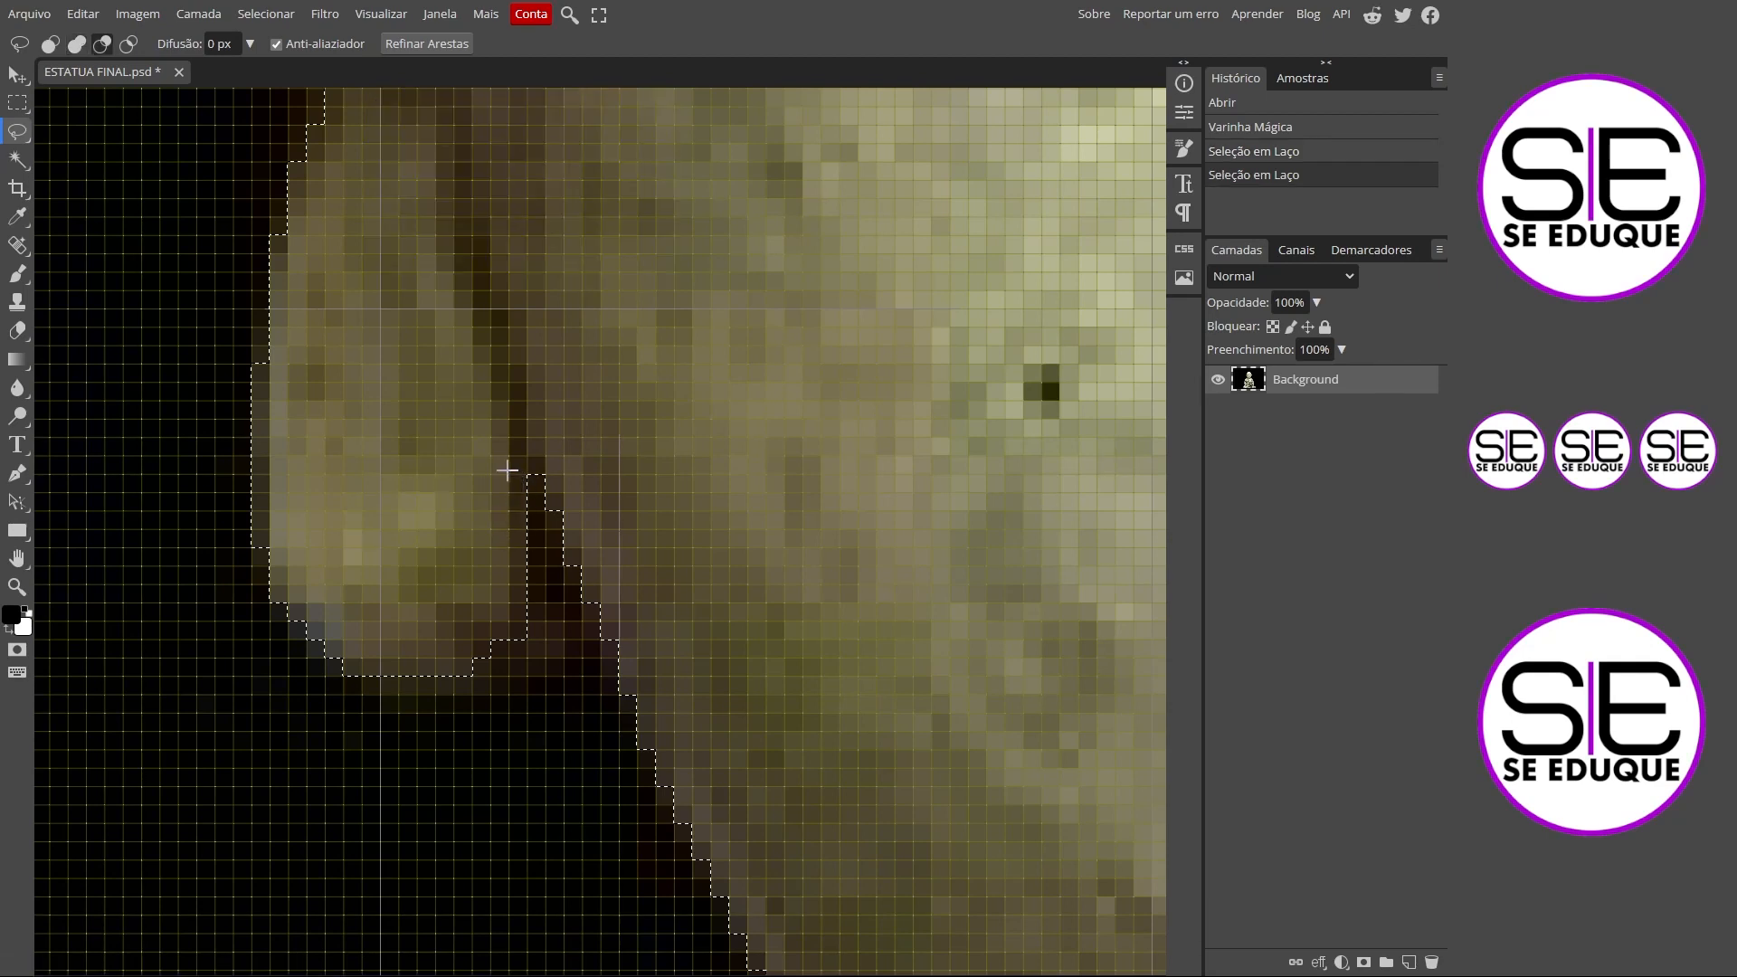
Examine the rest of the selection edge along the statue's neck, shoulder and sleeve, and recheck the top of the head.
left_click_drag(919, 811, 633, 123)
left_click_drag(829, 710, 1013, 312)
left_click_drag(609, 655, 1056, 275)
left_click_drag(384, 697, 953, 298)
left_click_drag(353, 823, 601, 393)
left_click_drag(387, 794, 453, 254)
left_click_drag(267, 828, 457, 299)
left_click_drag(194, 869, 198, 609)
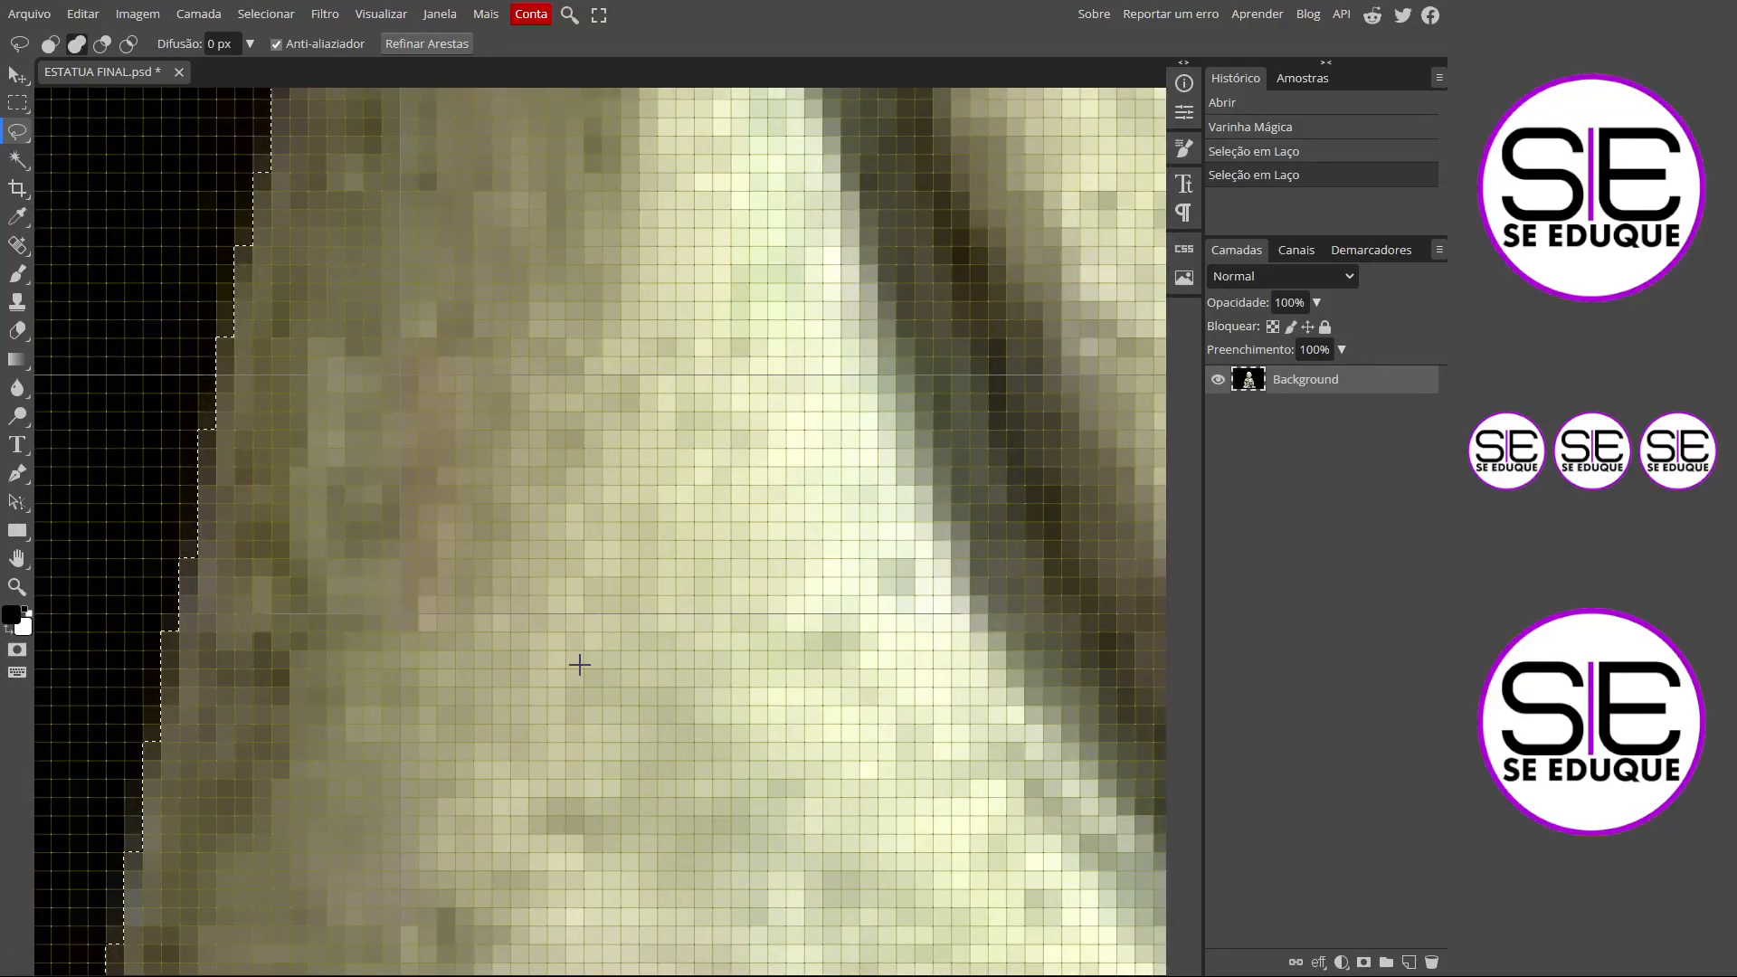
key("ctrl+0")
key("space")
key("space")
left_click_drag(623, 260, 752, 341)
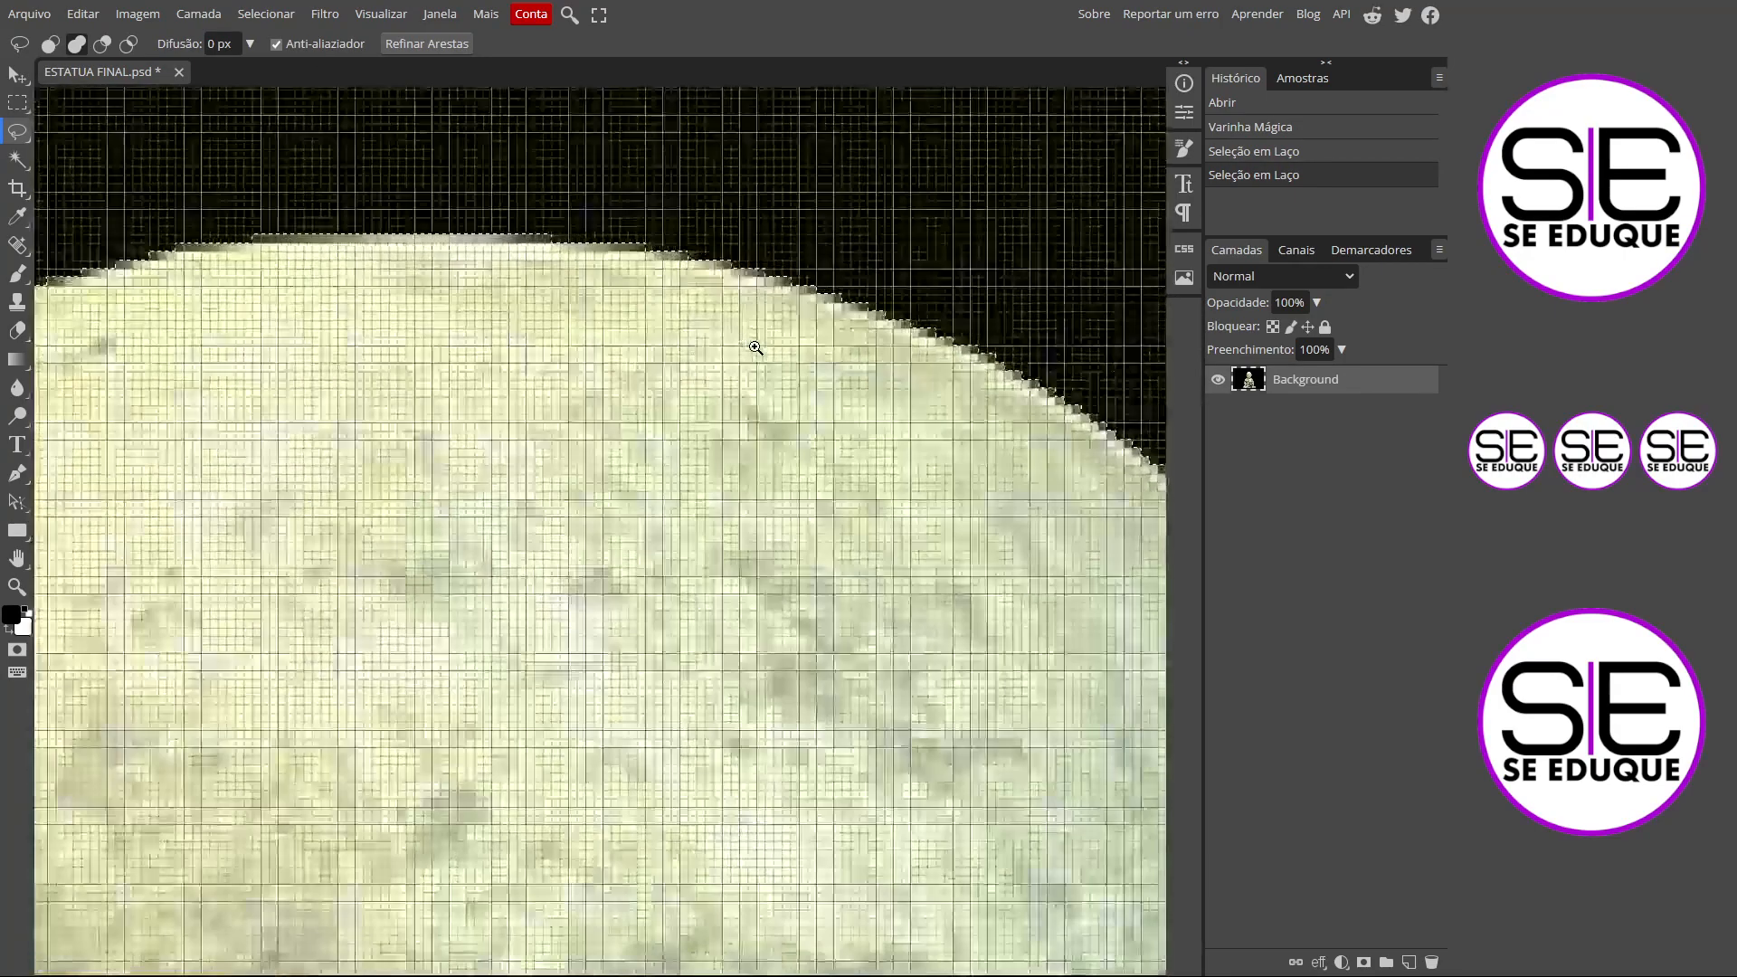
key("space")
mouse_move(408, 531)
left_mouse_down()
mouse_move(703, 508)
mouse_move(648, 527)
left_mouse_up()
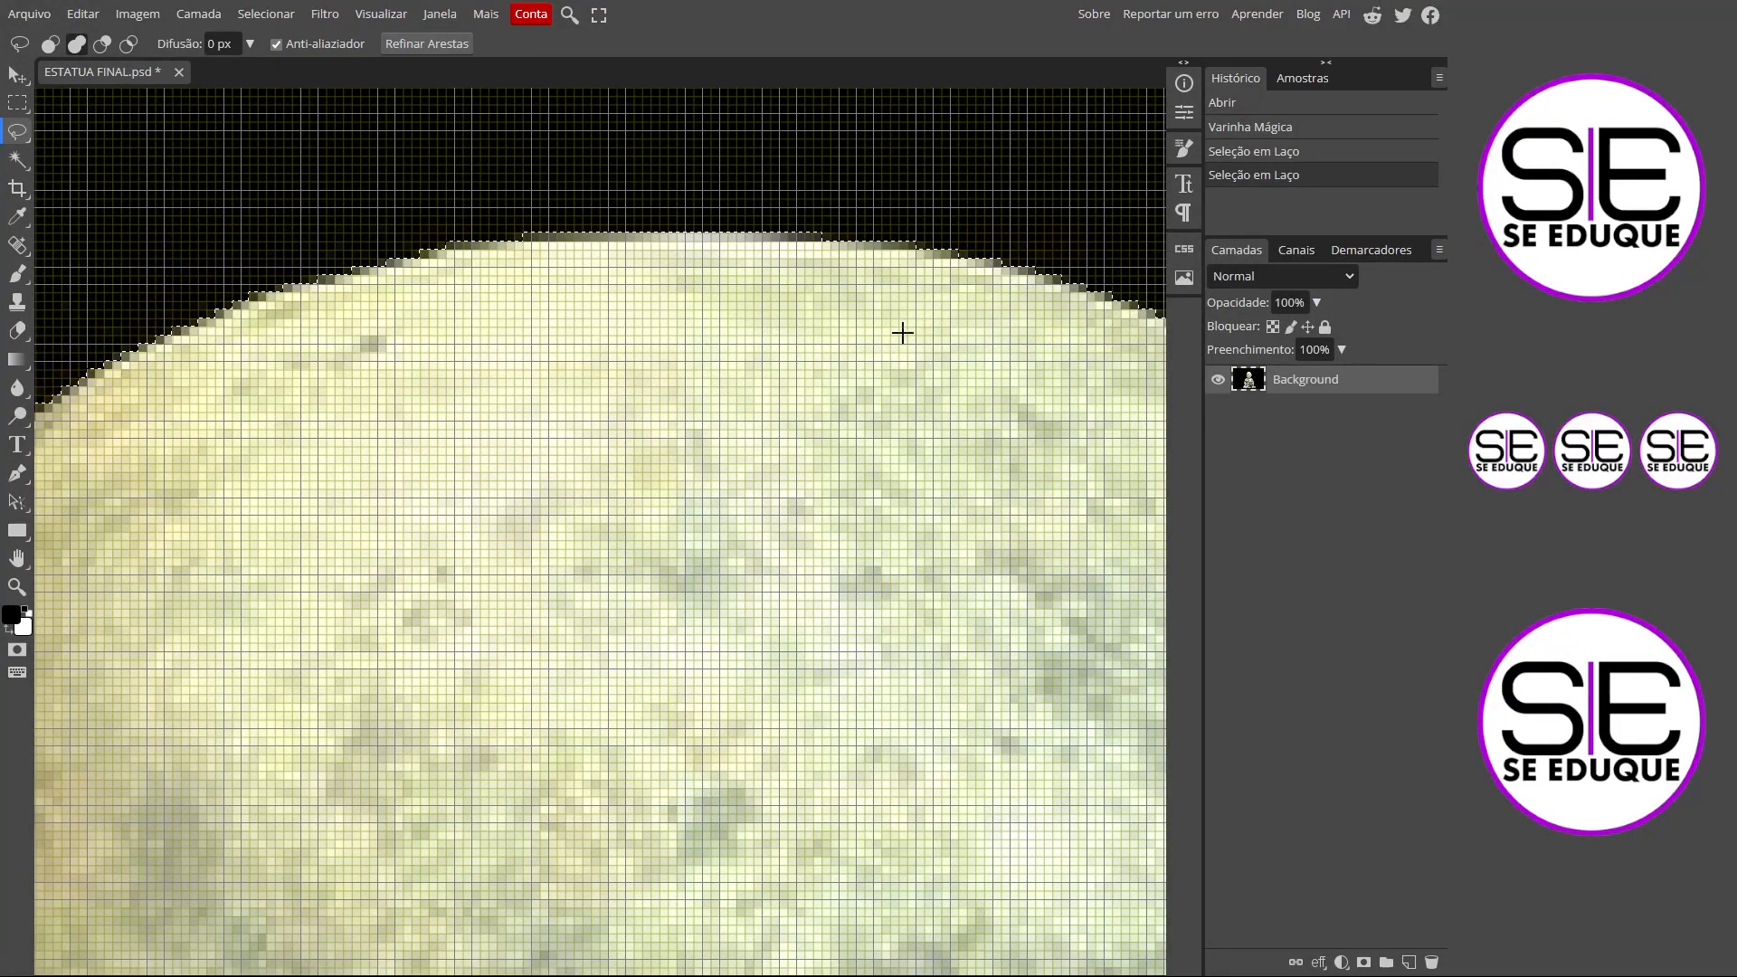
key("ctrl+0")
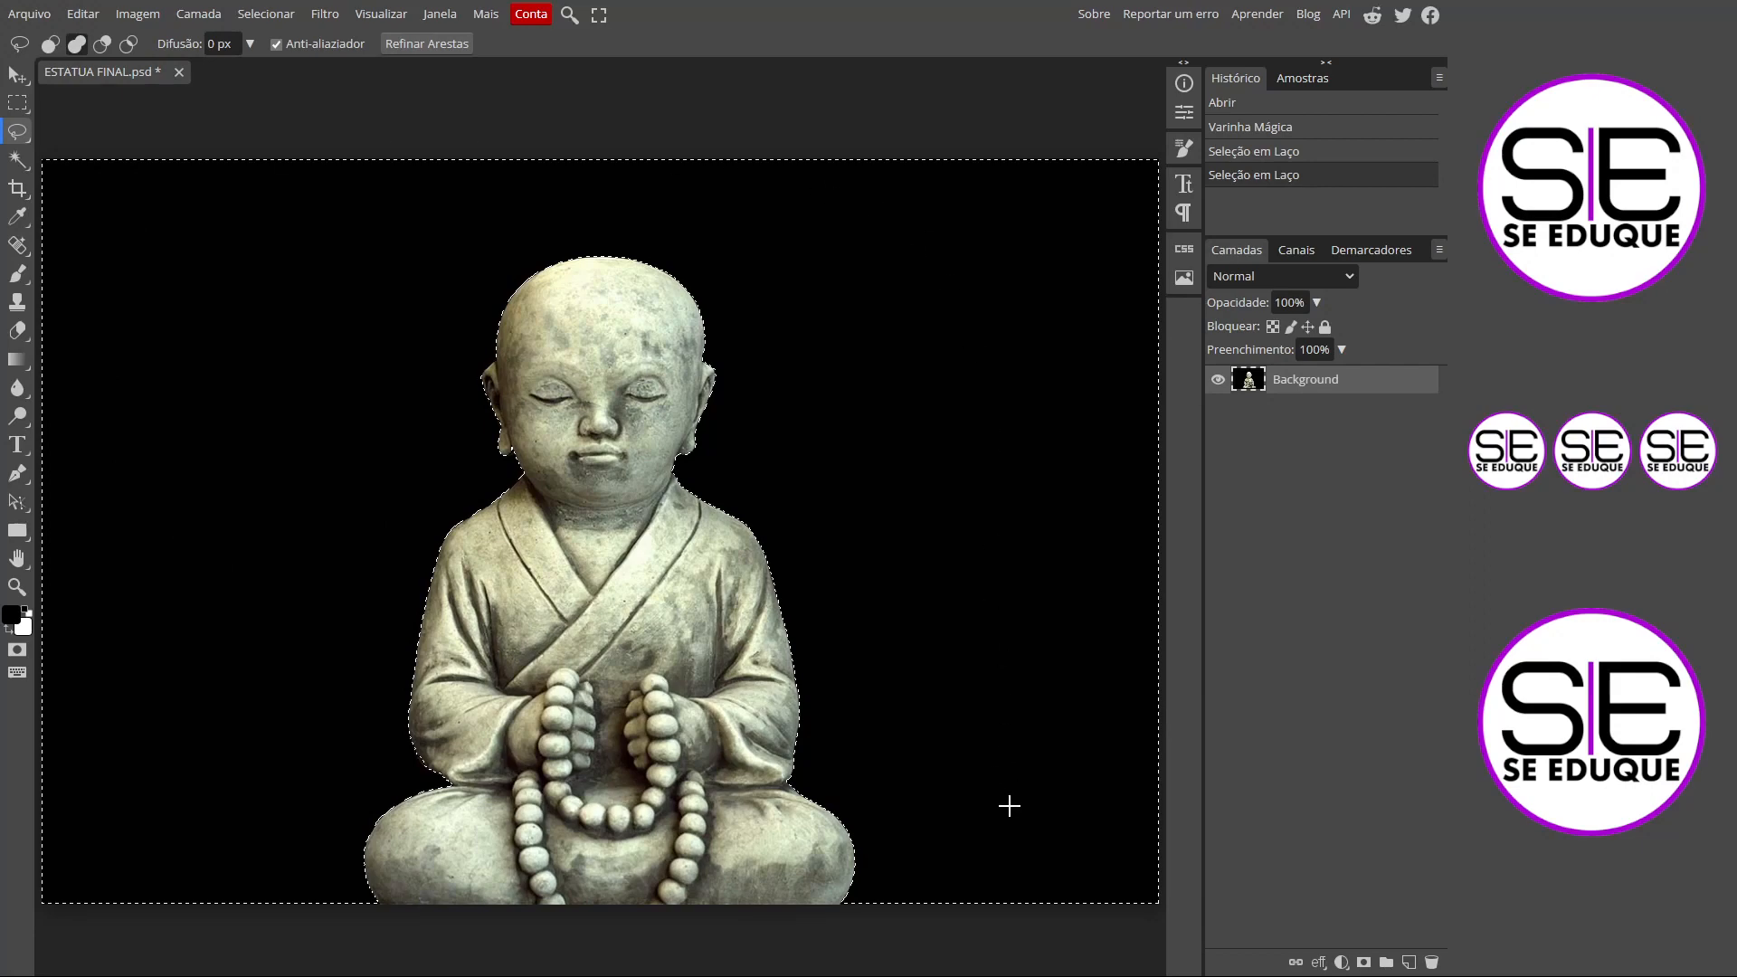
Try deleting the selected black background to check the edge left around the head, and undo the deletion.
key("Delete")
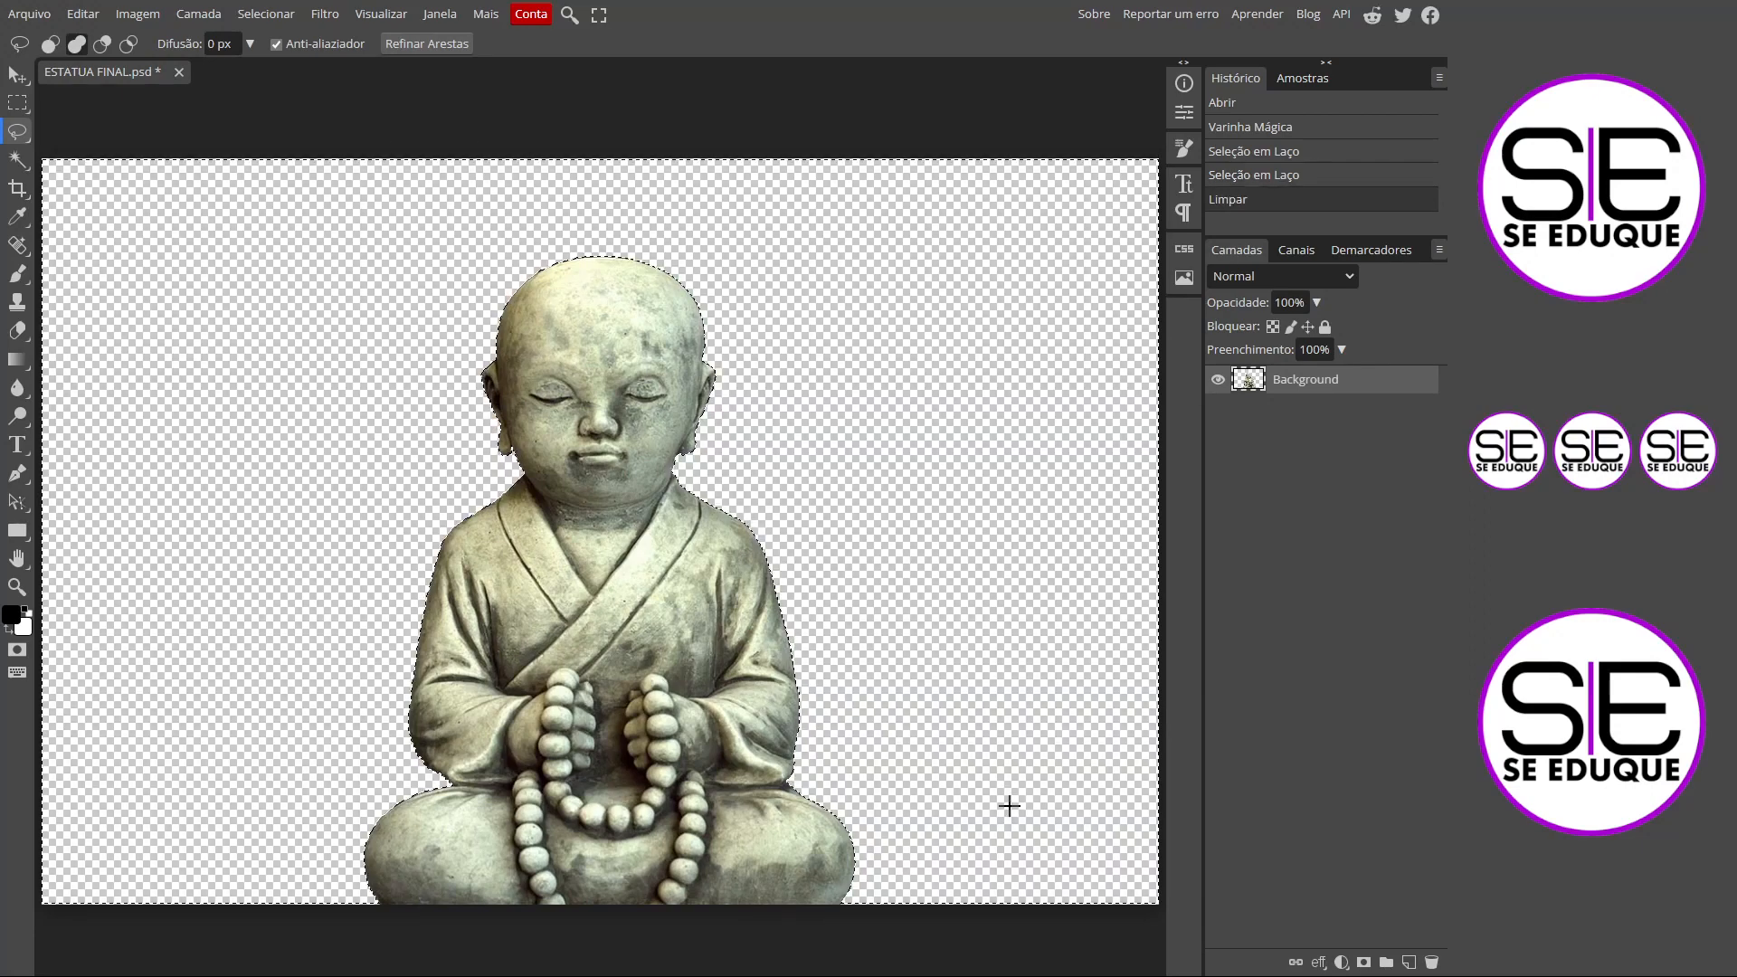
scroll(637, 281, "up", 5)
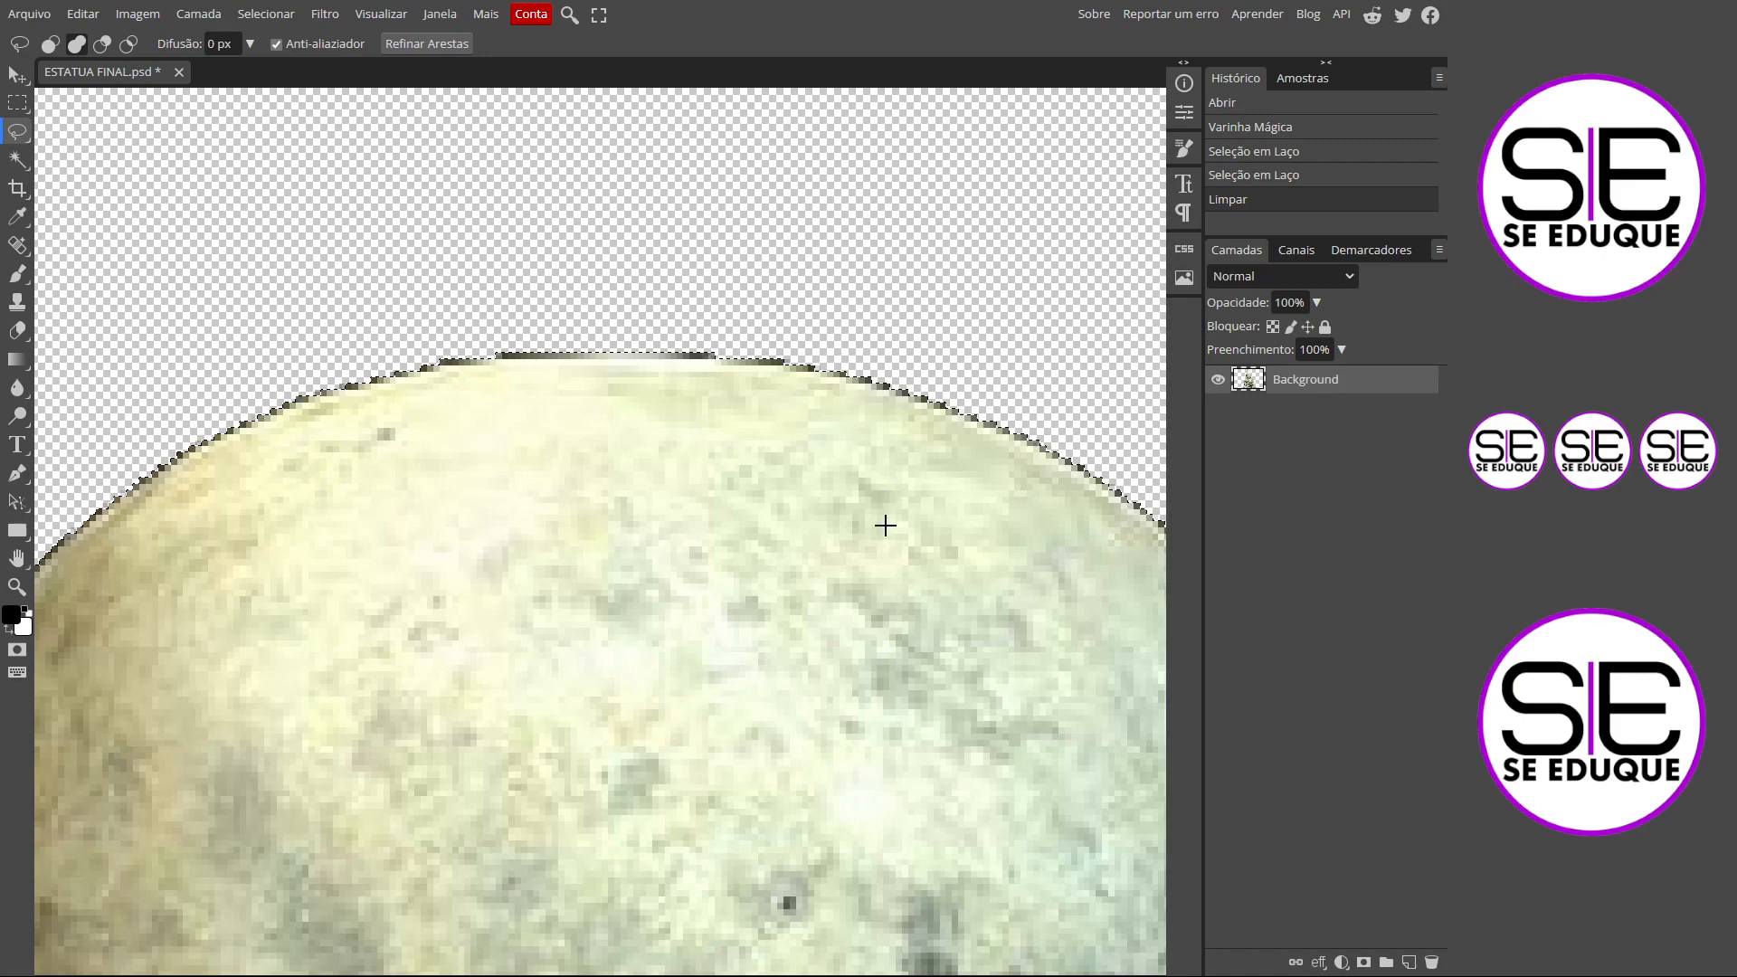
scroll(886, 525, "down", 5)
key("ctrl+z")
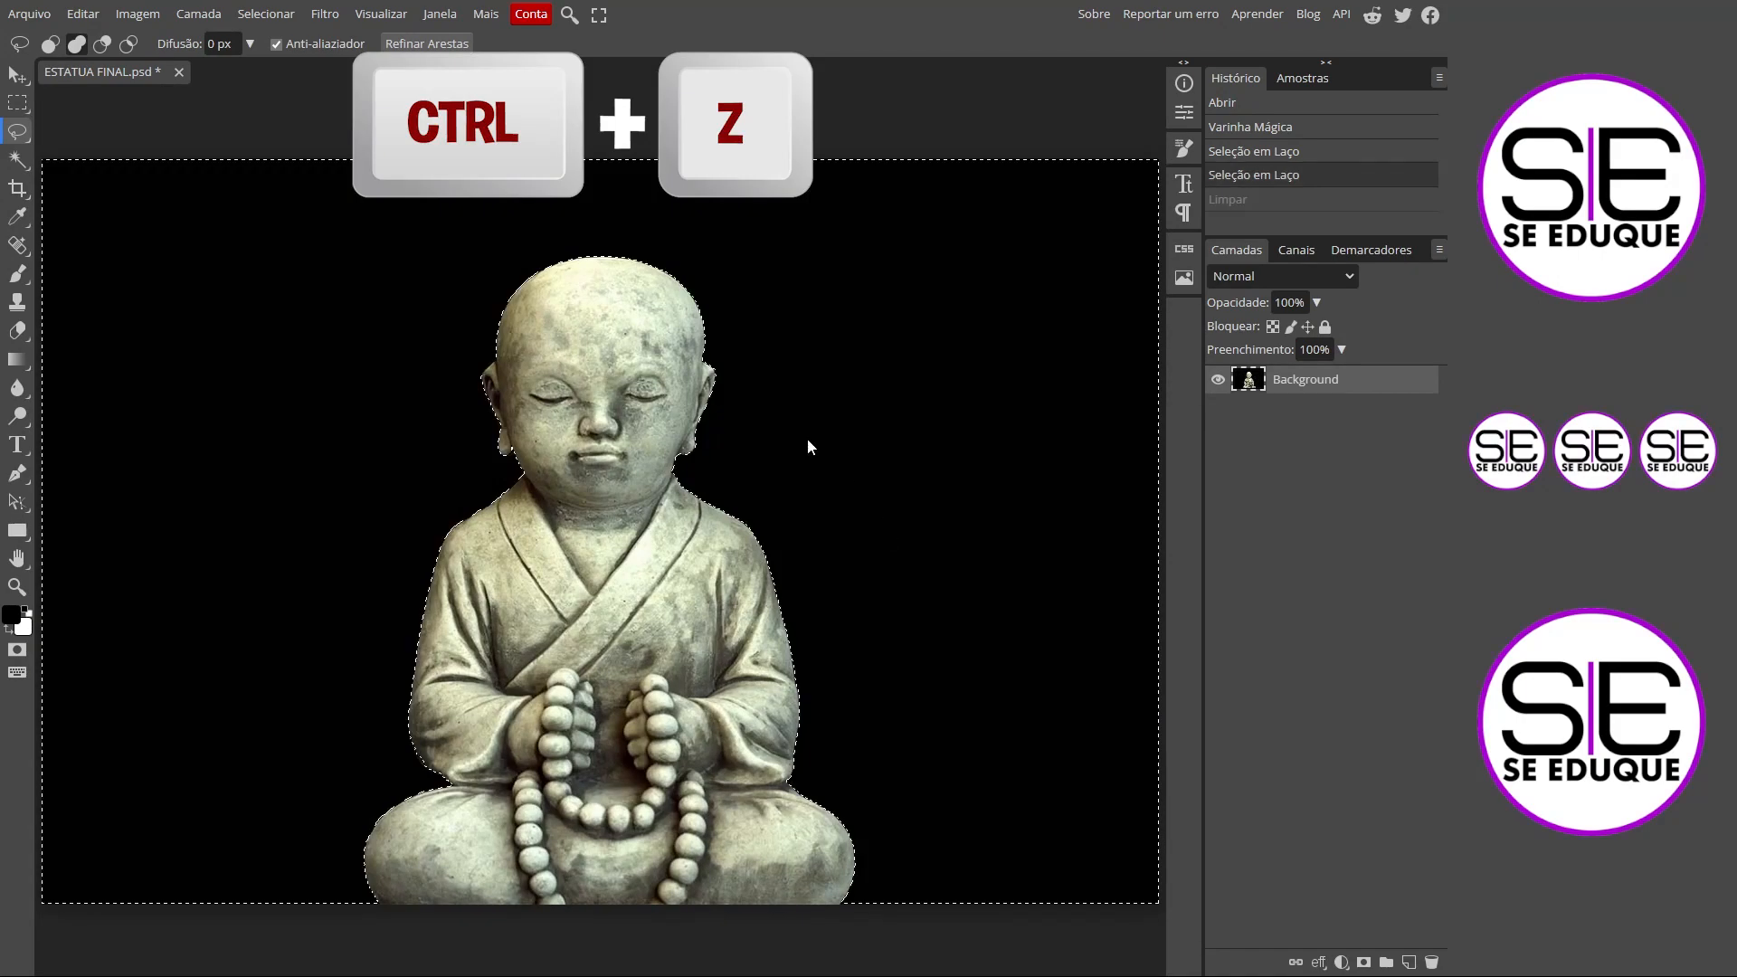
Expand the background selection by 1 px so that it takes in the fringe around the statue.
scroll(653, 290, "up", 4)
scroll(653, 290, "up", 5)
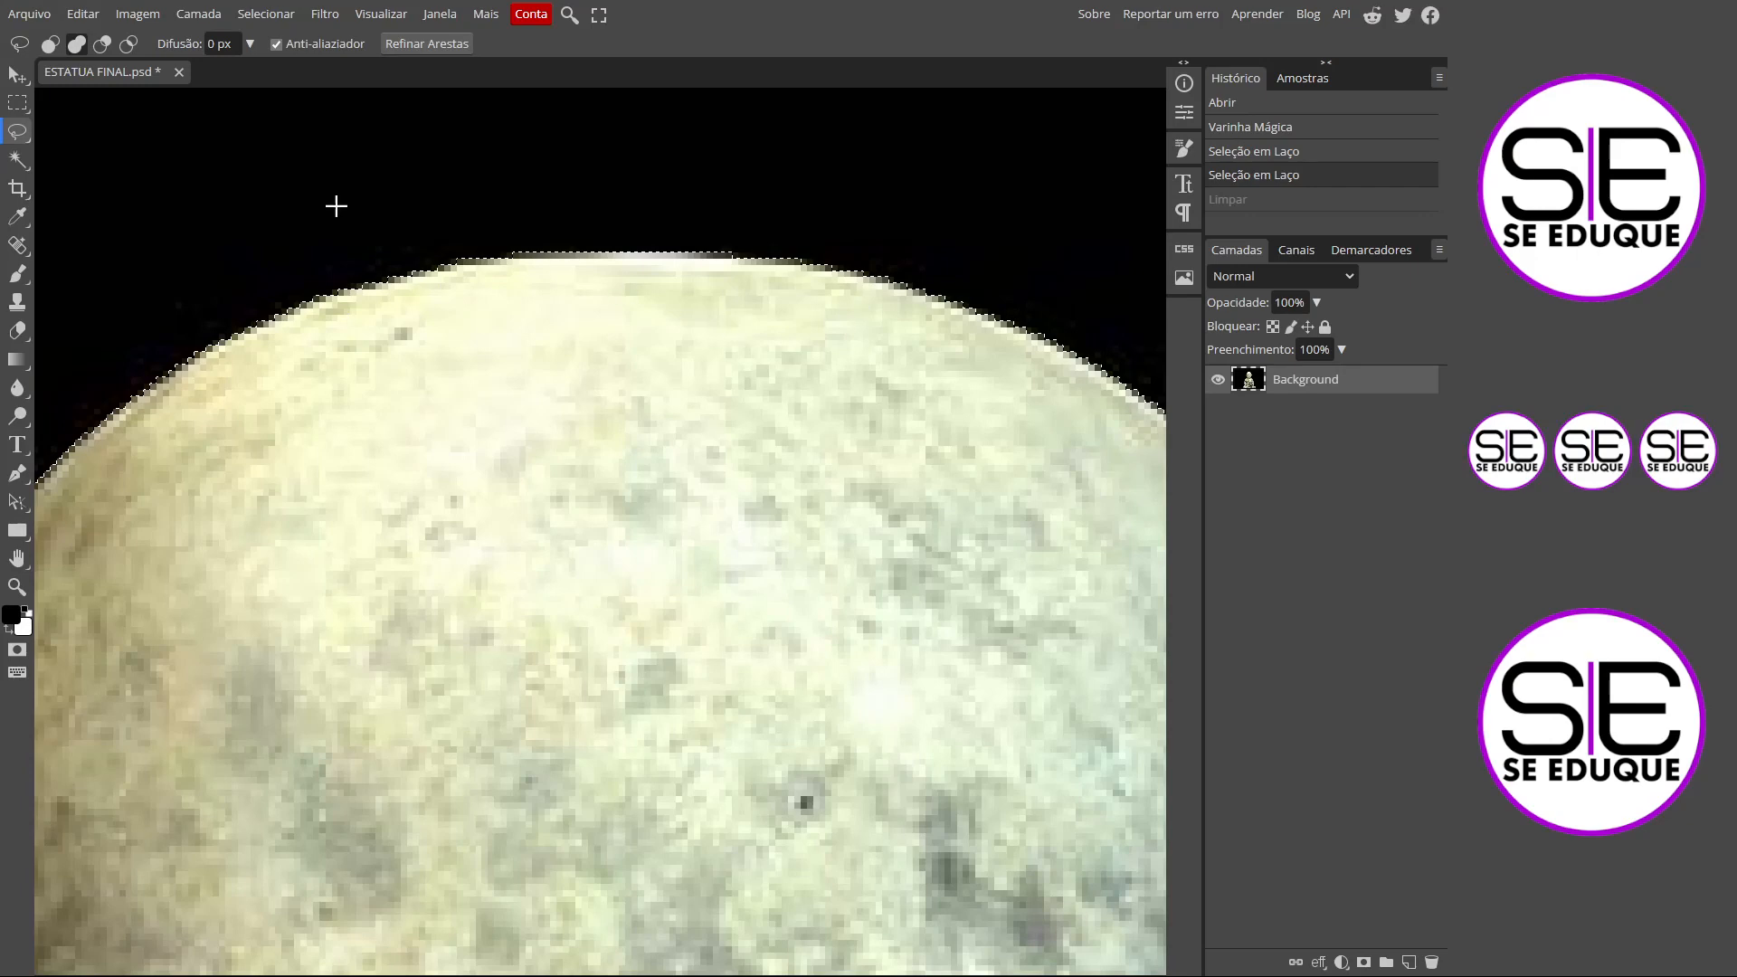
left_click(265, 18)
mouse_move(304, 224)
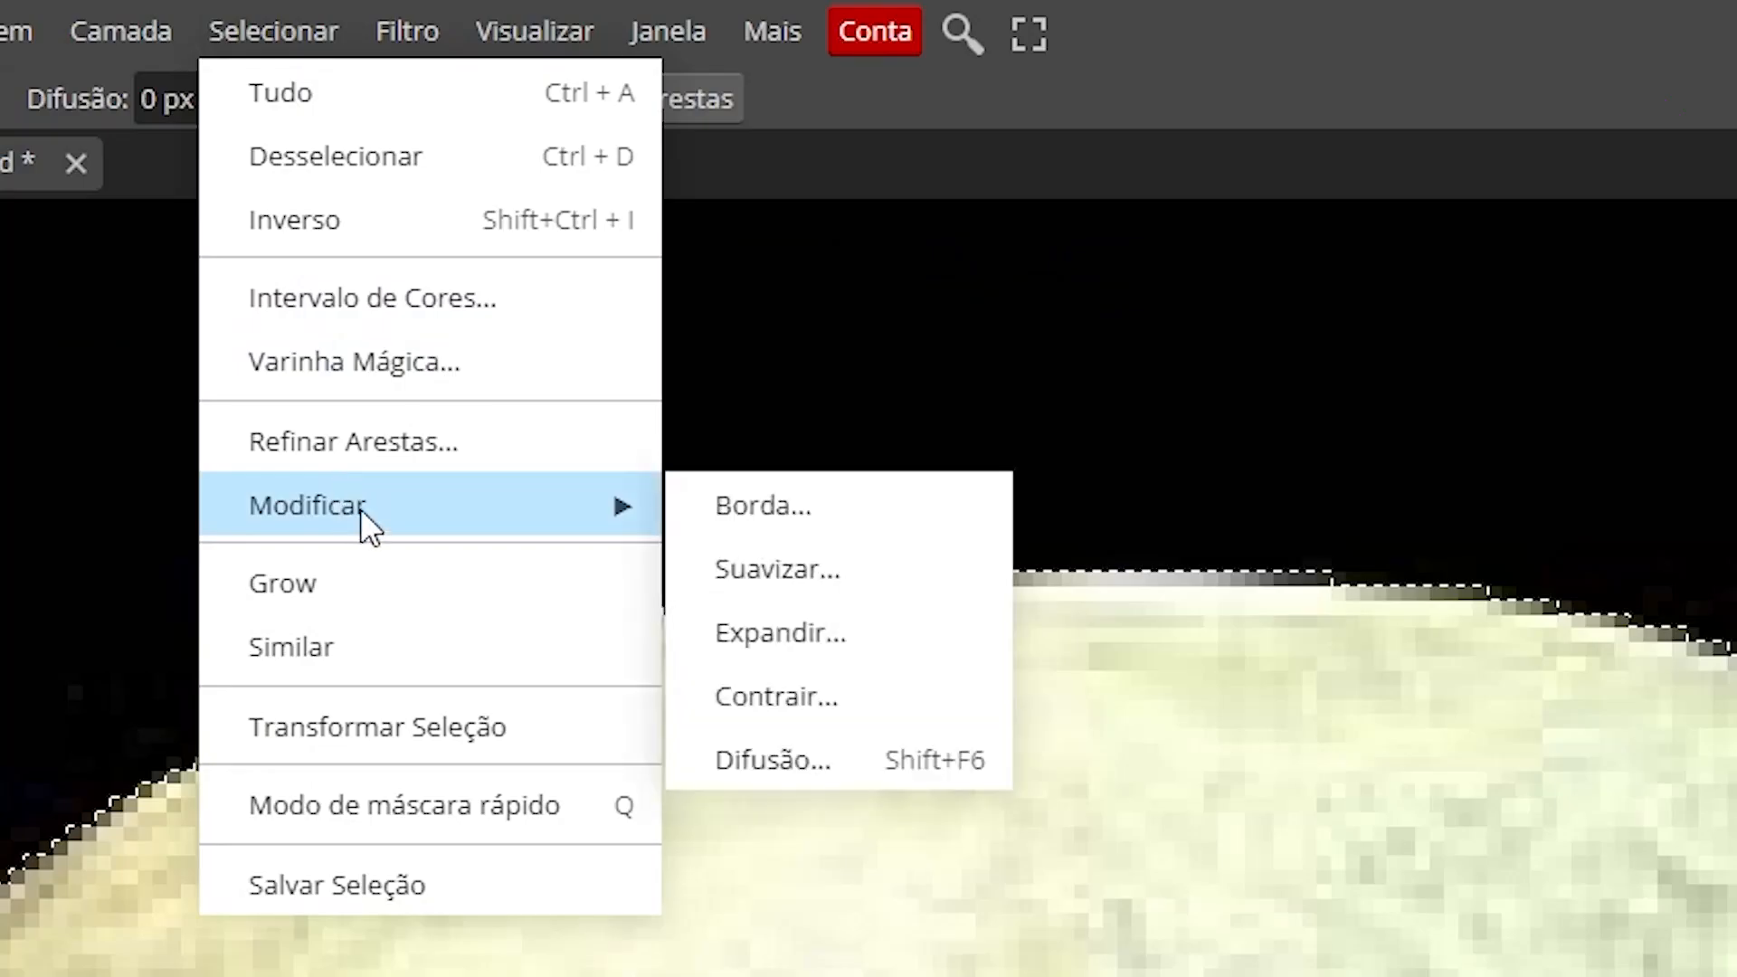
left_click(767, 627)
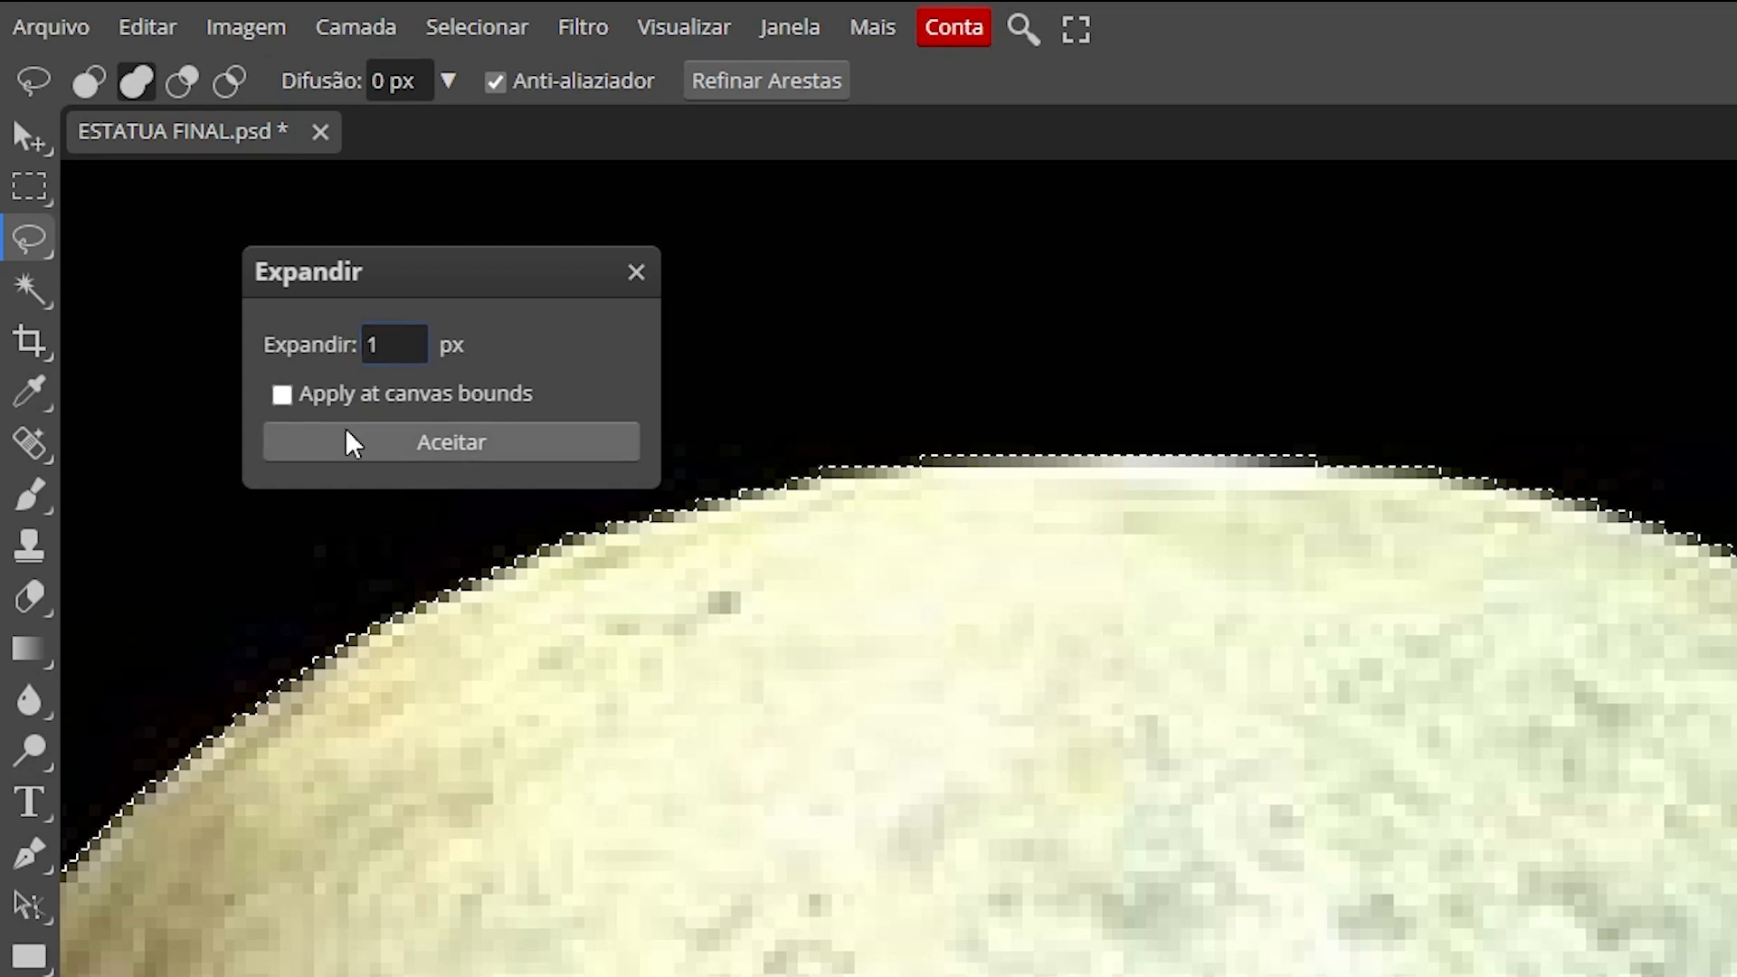
left_click(426, 444)
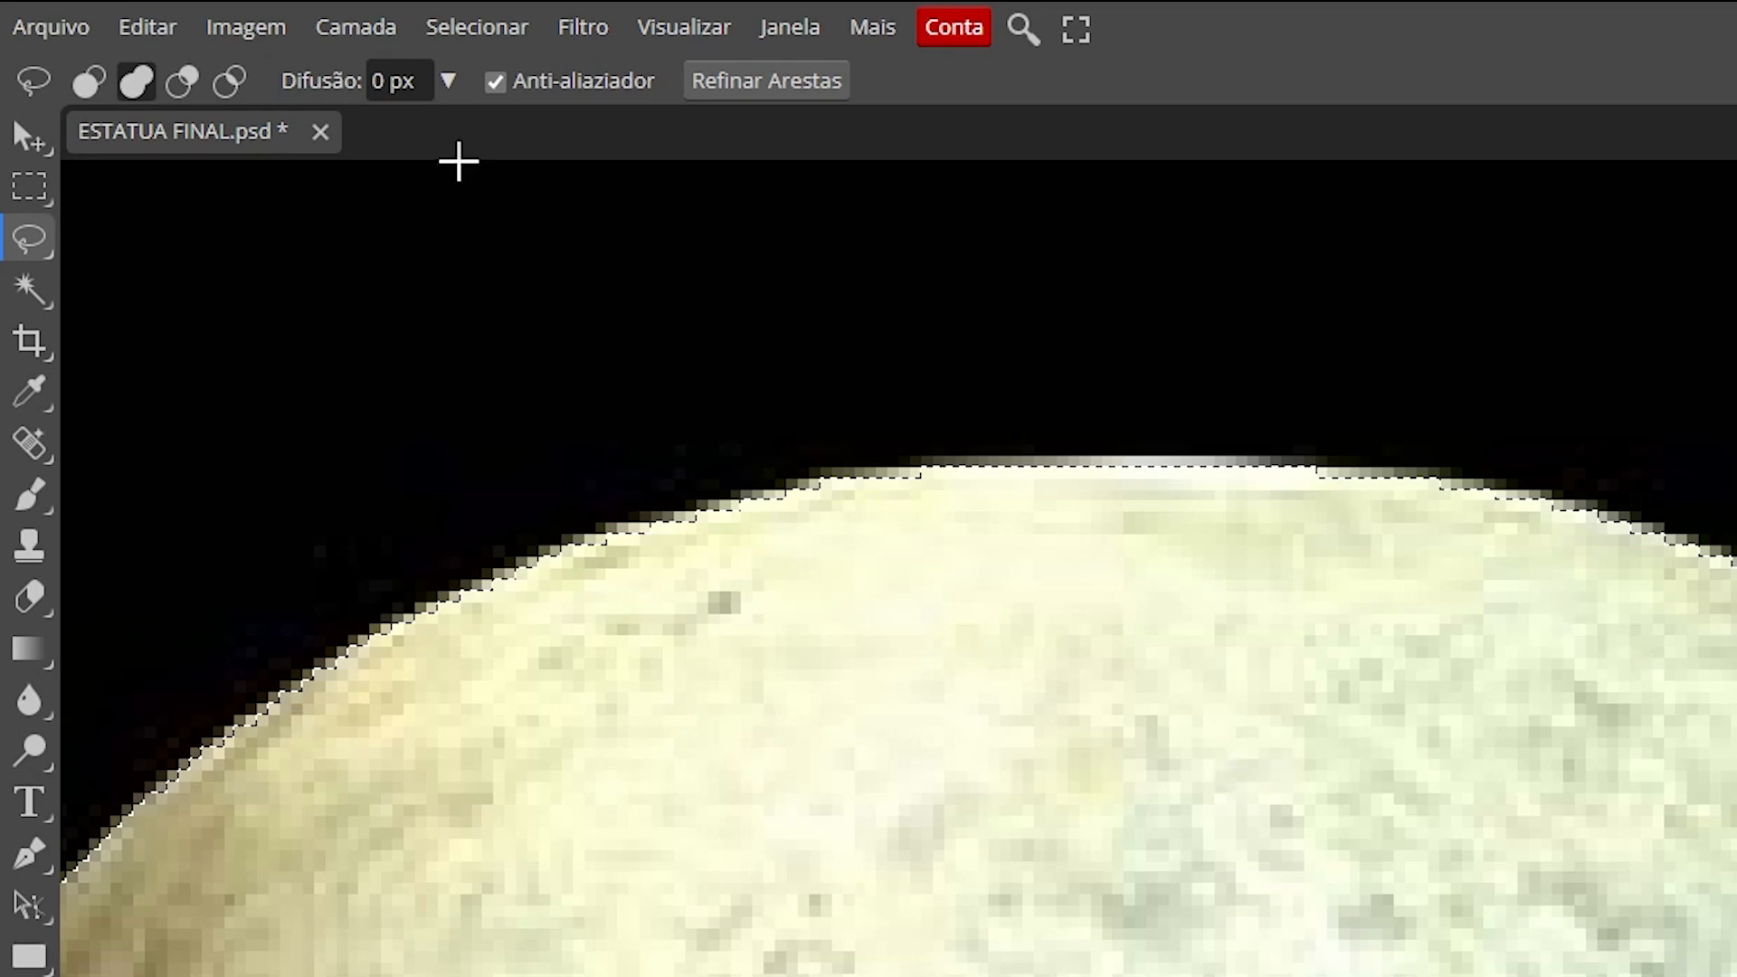
Set the Lasso's feather (Difusão) to 1 px.
left_click(380, 80)
type("1")
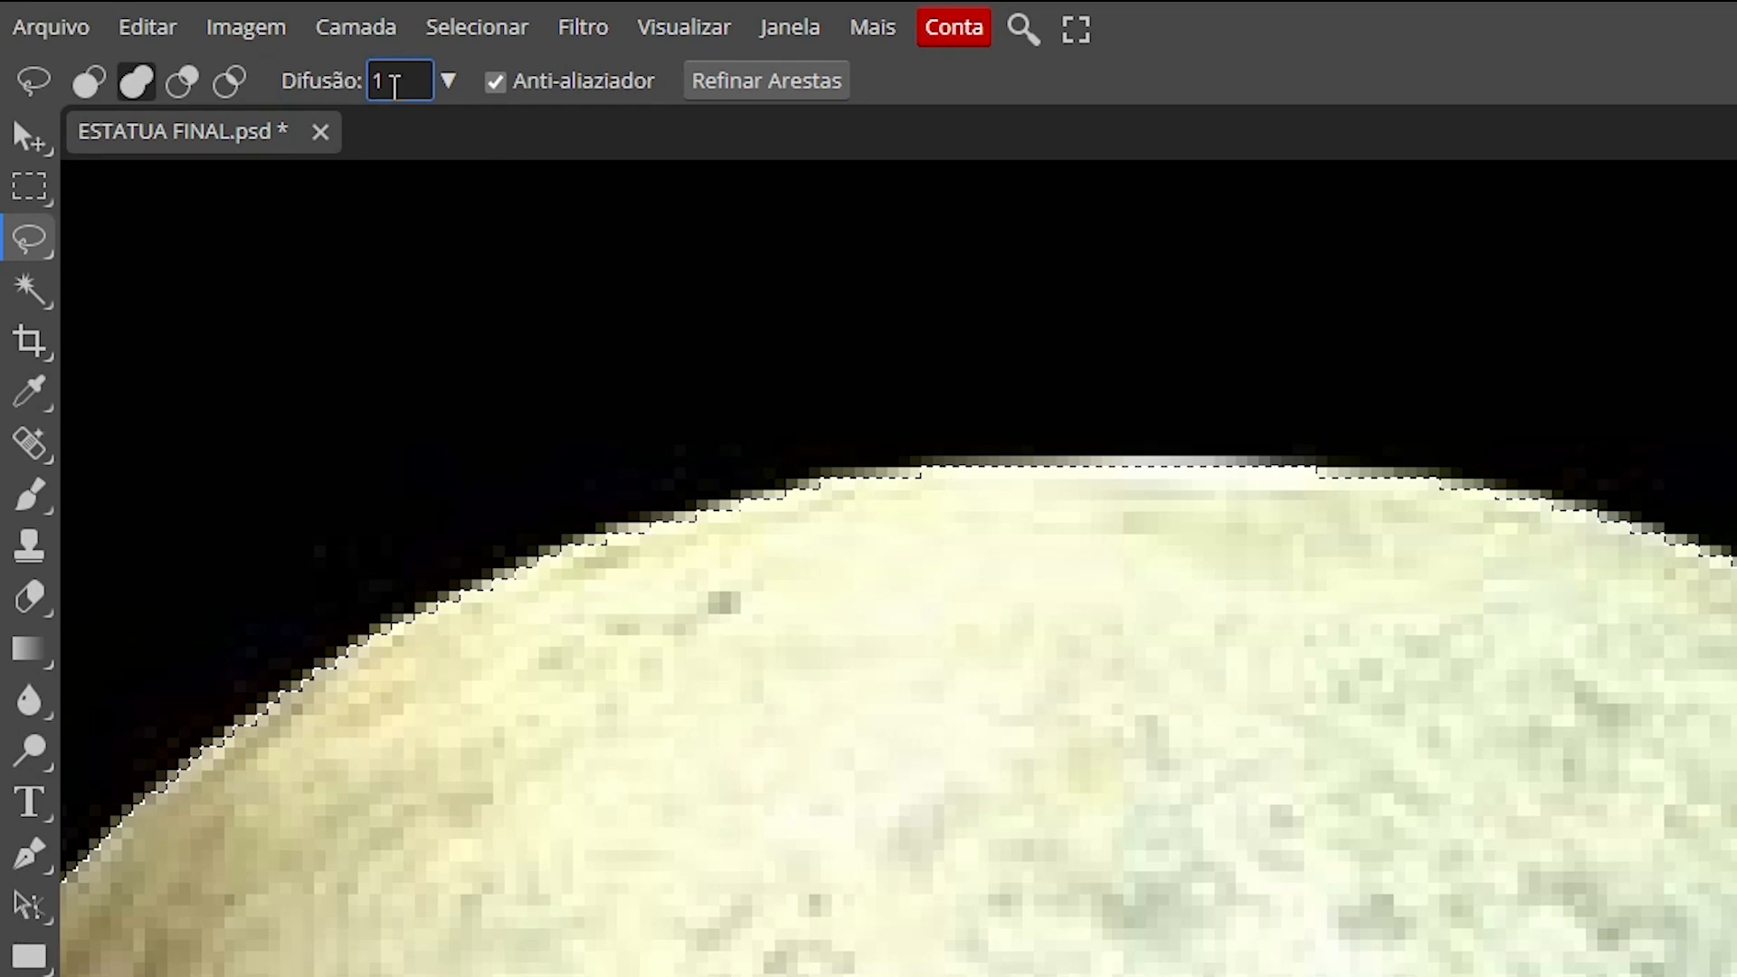
key("Return")
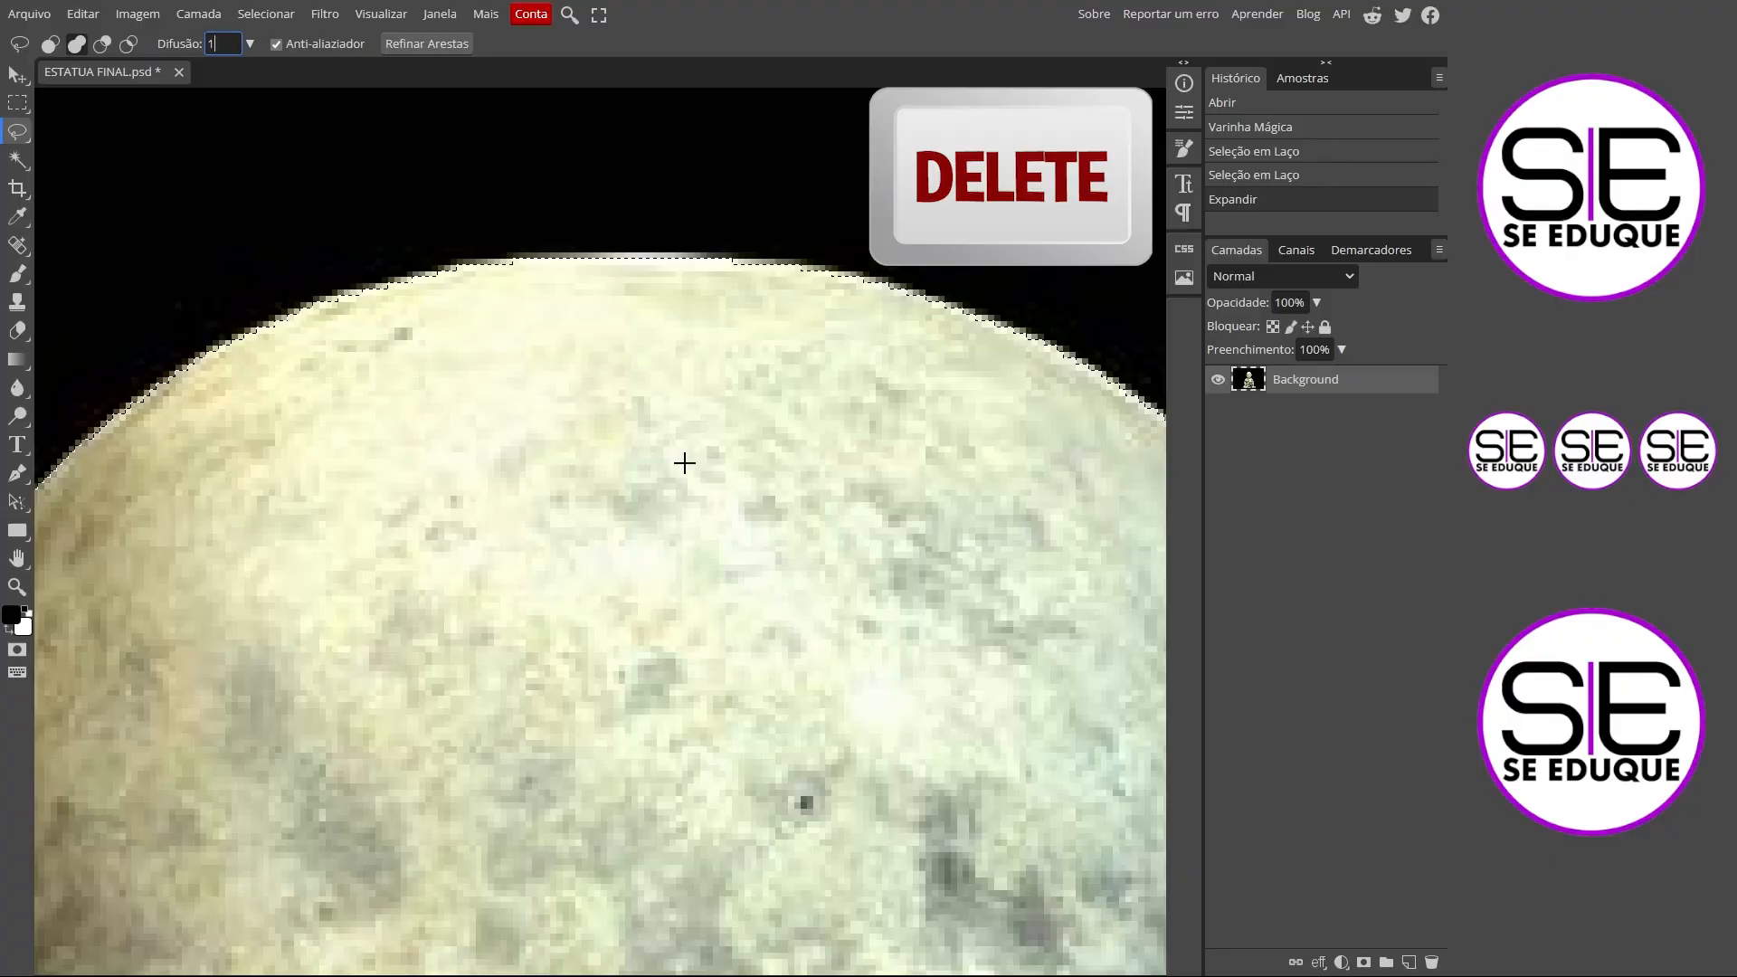
Delete the selected black background and clear the selection.
key("Delete")
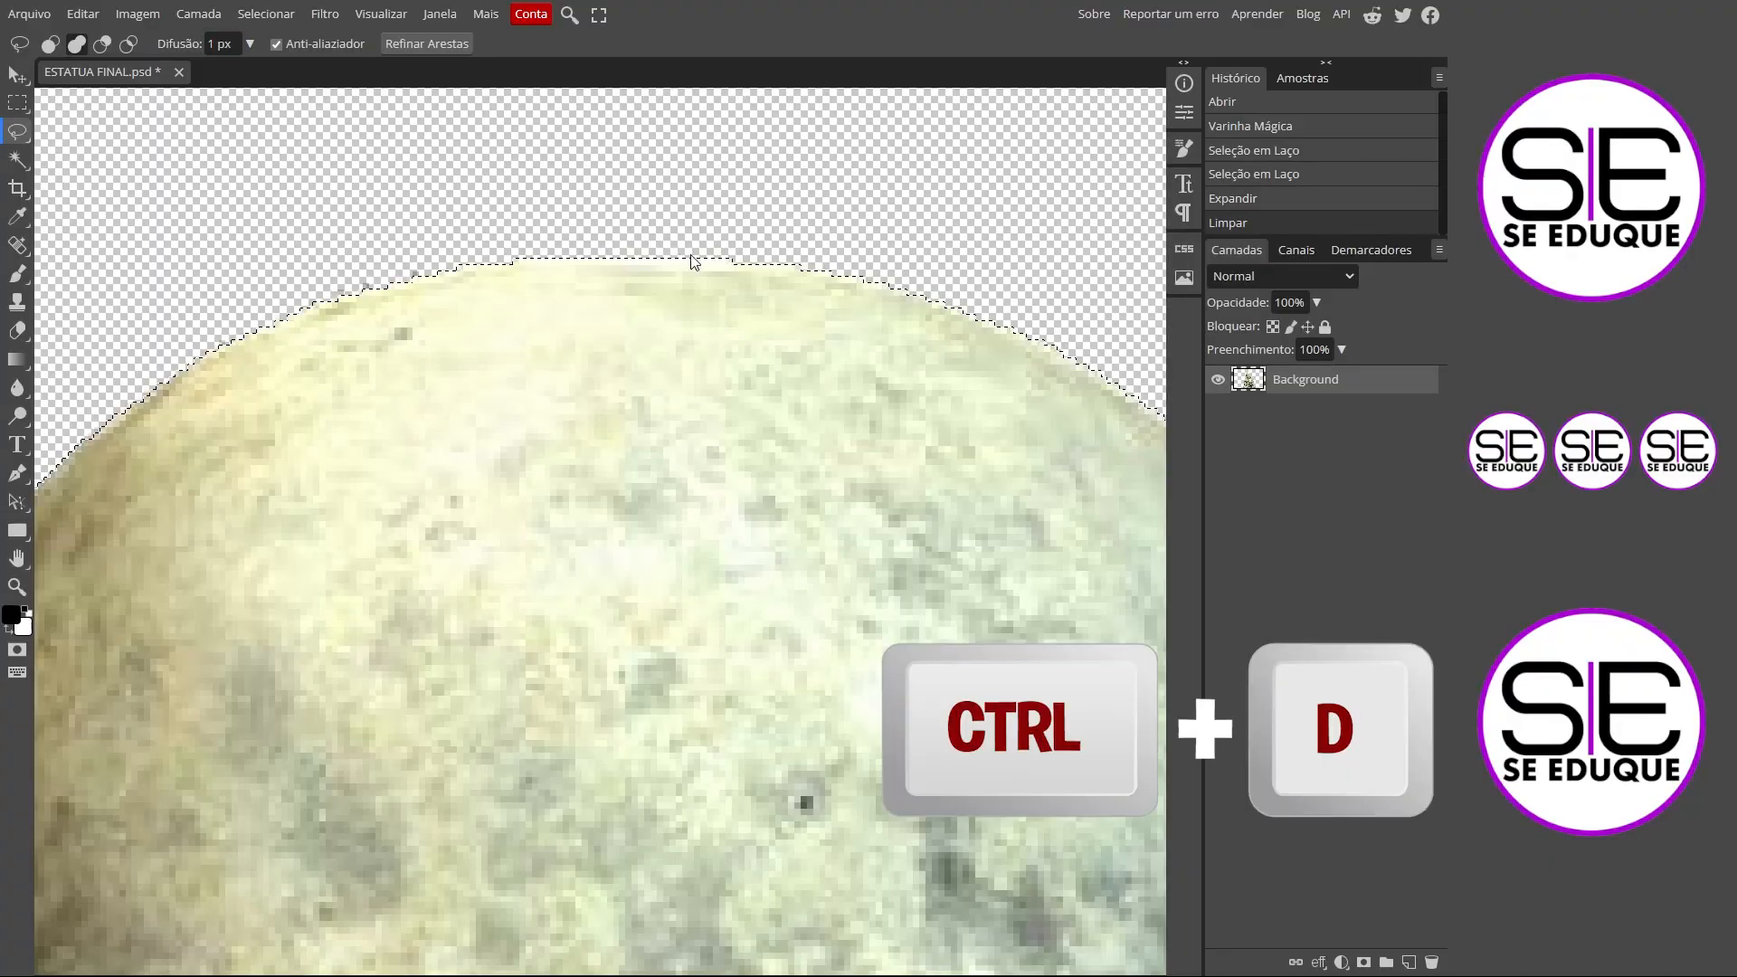
key("ctrl+d")
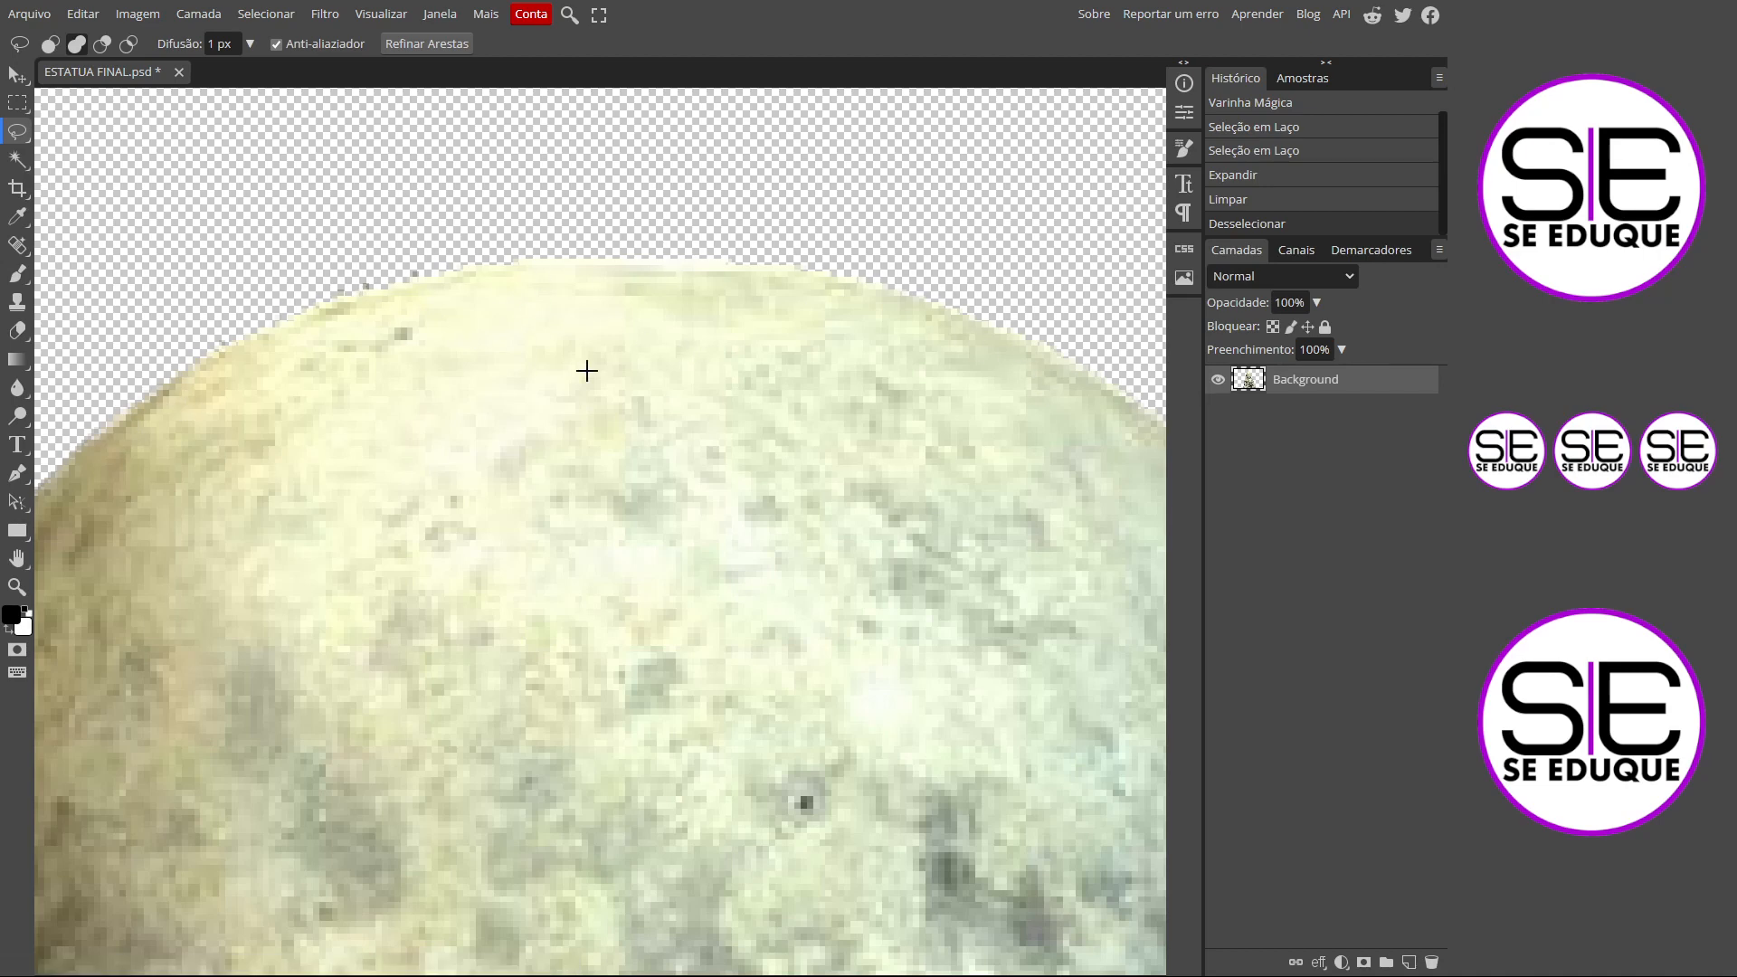
key("space")
key("space")
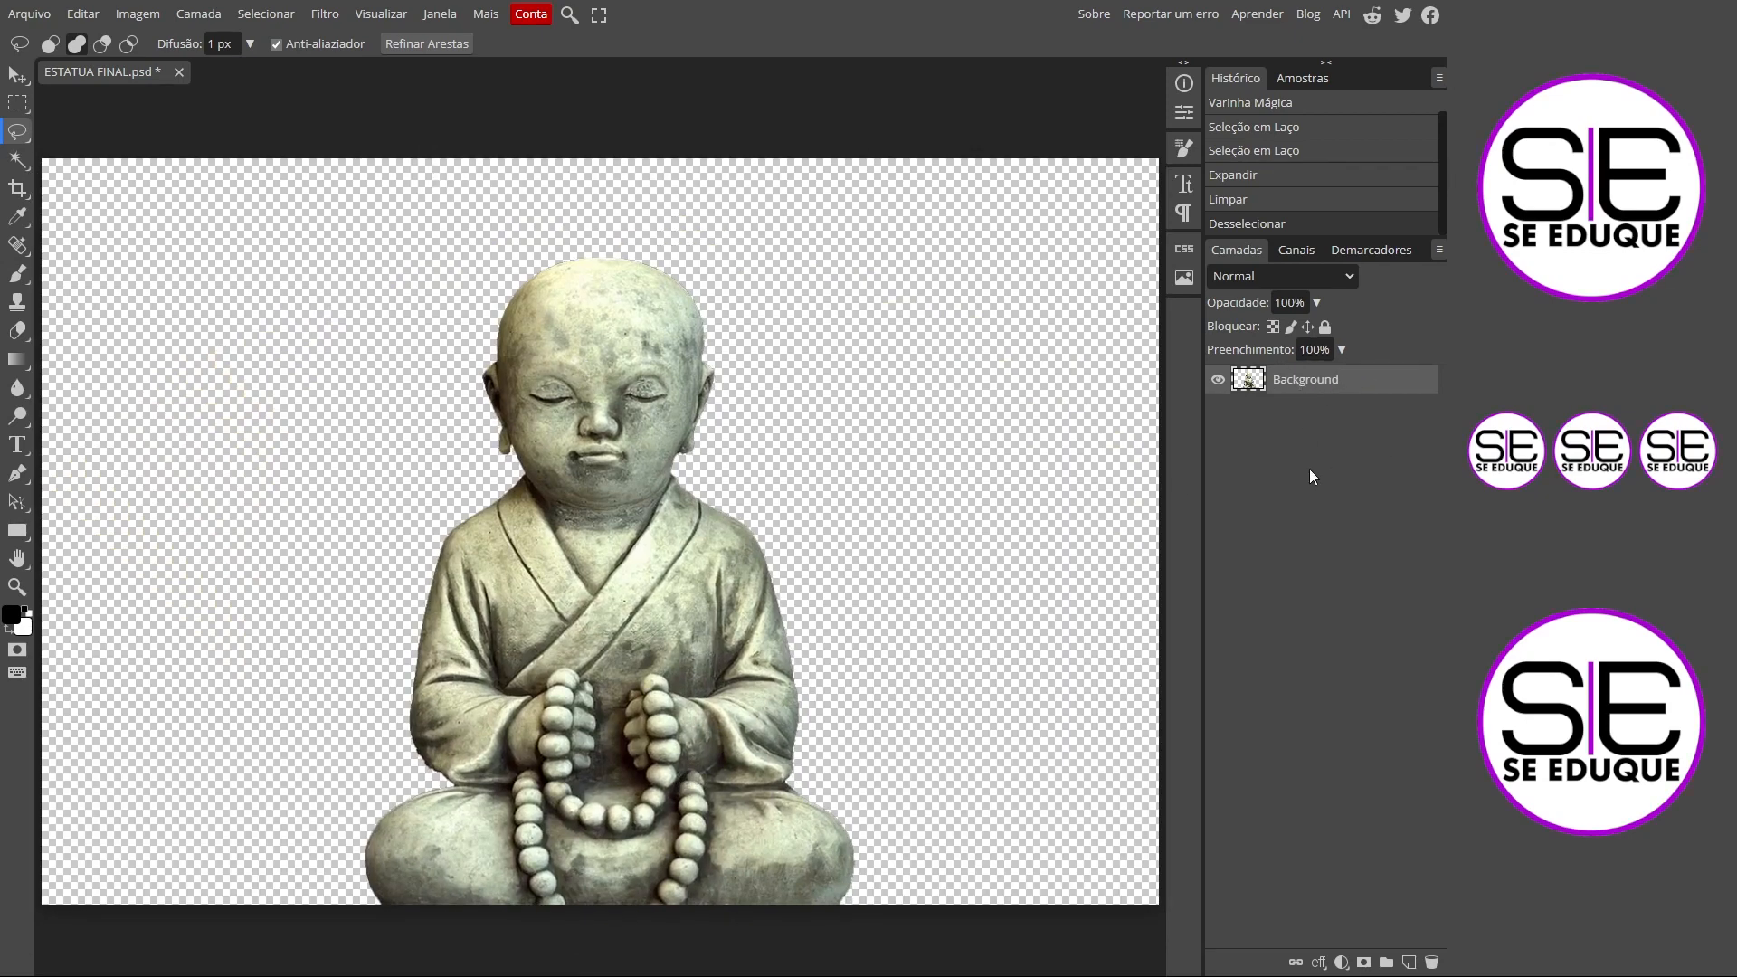
Rename the Background layer as ESTATUA.
double_click(1291, 382)
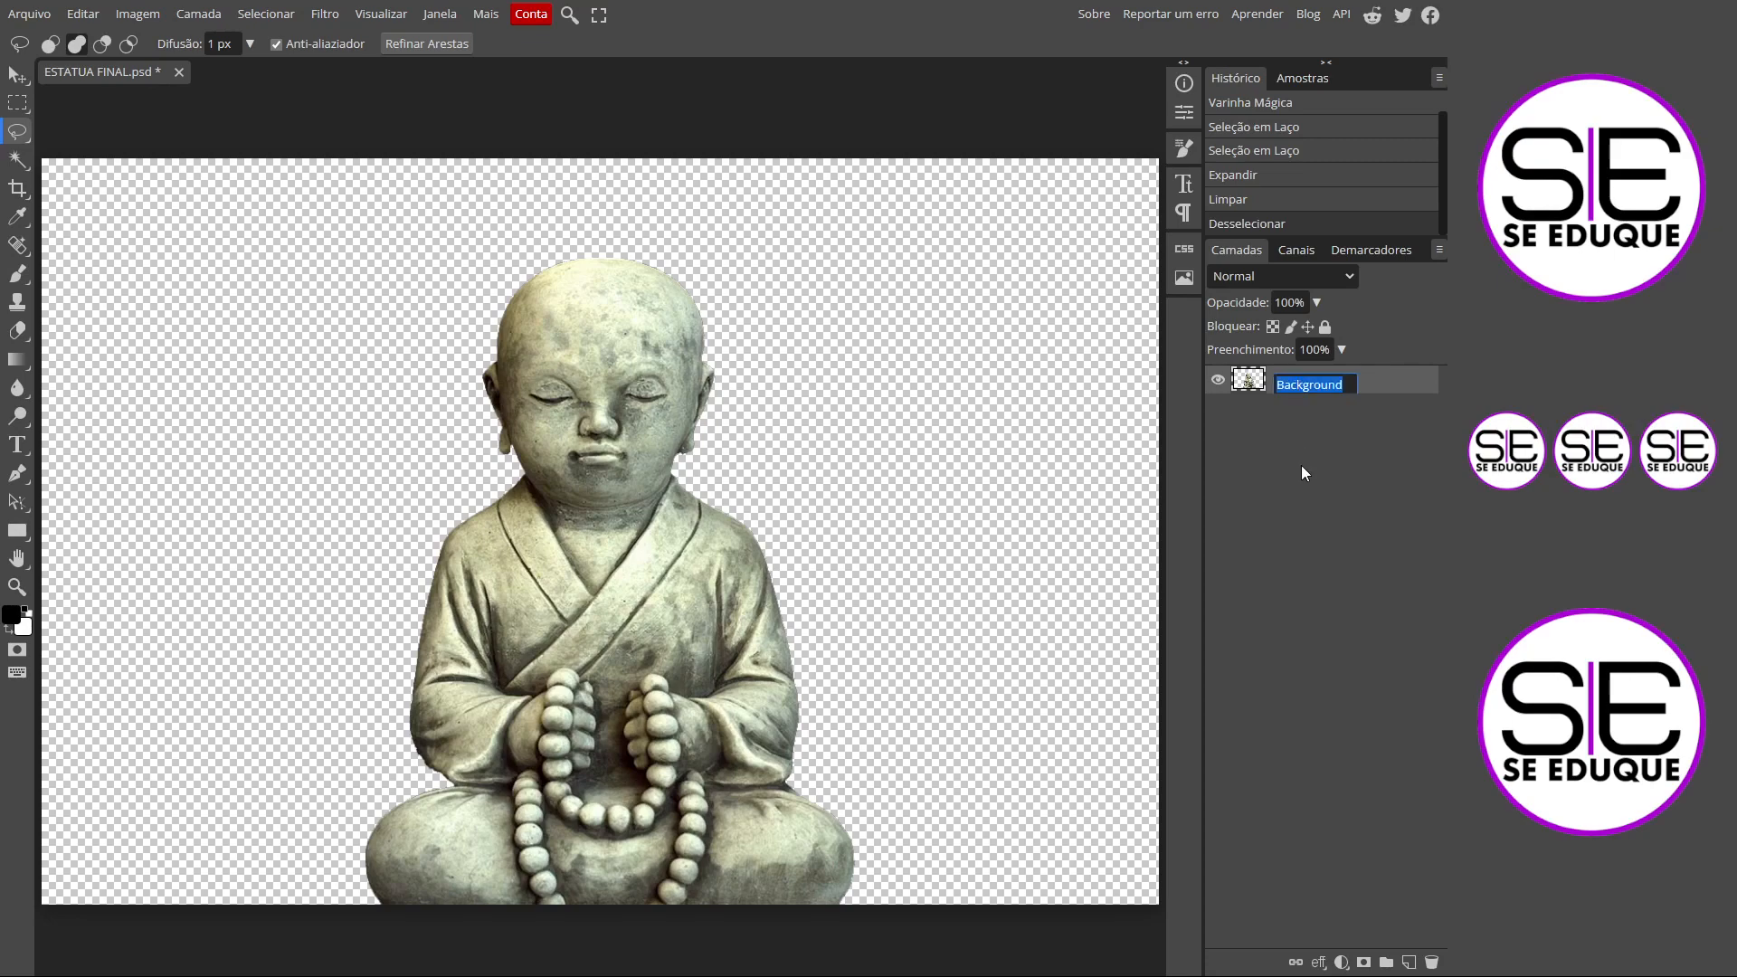
type("ESTAT")
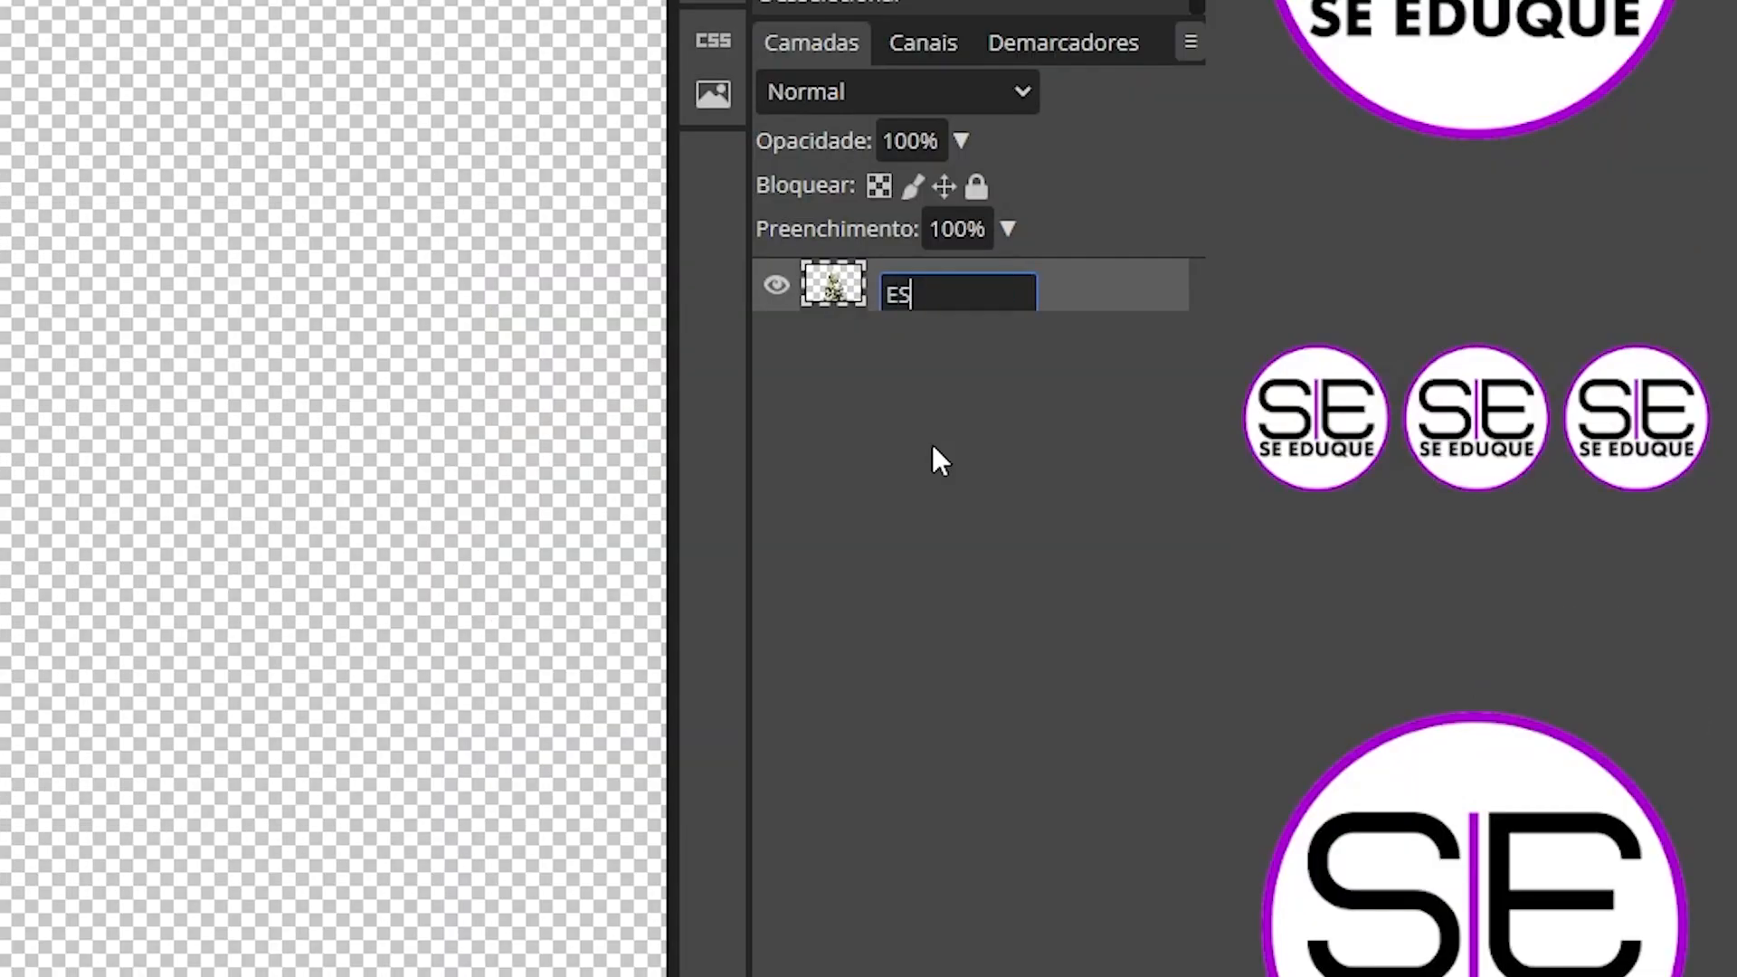
type("UA")
key("Return")
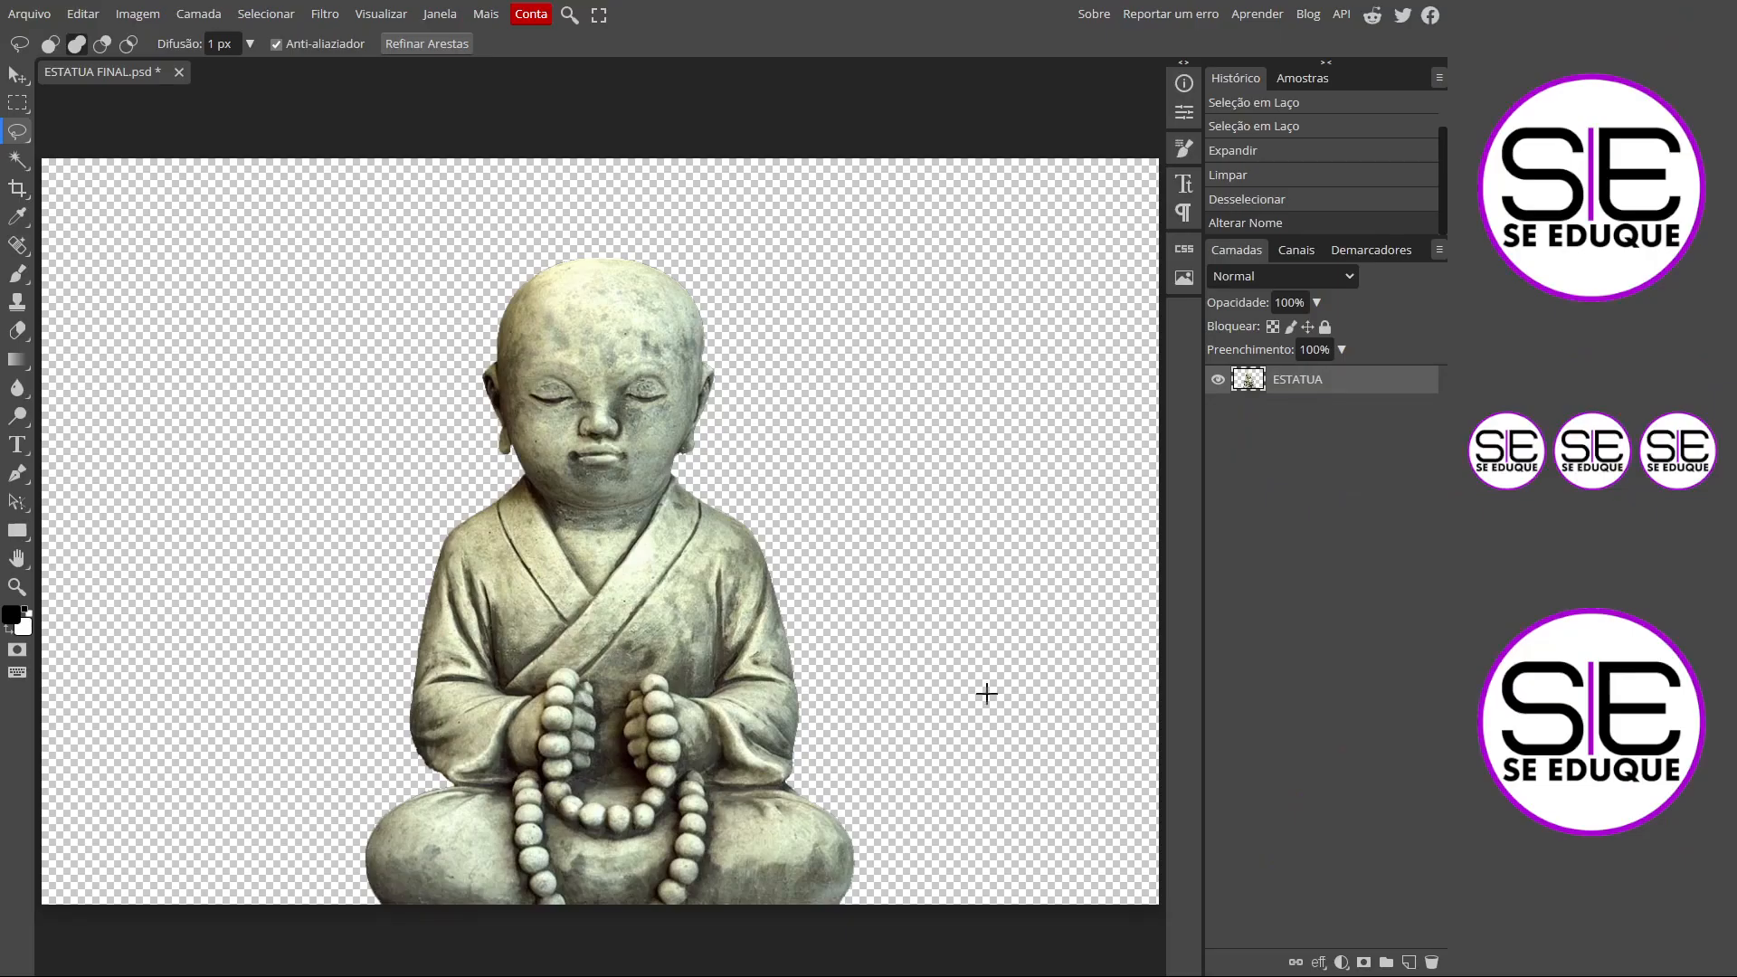
Add a new layer named FUNDO and place it beneath the ESTATUA layer.
left_click(1409, 963)
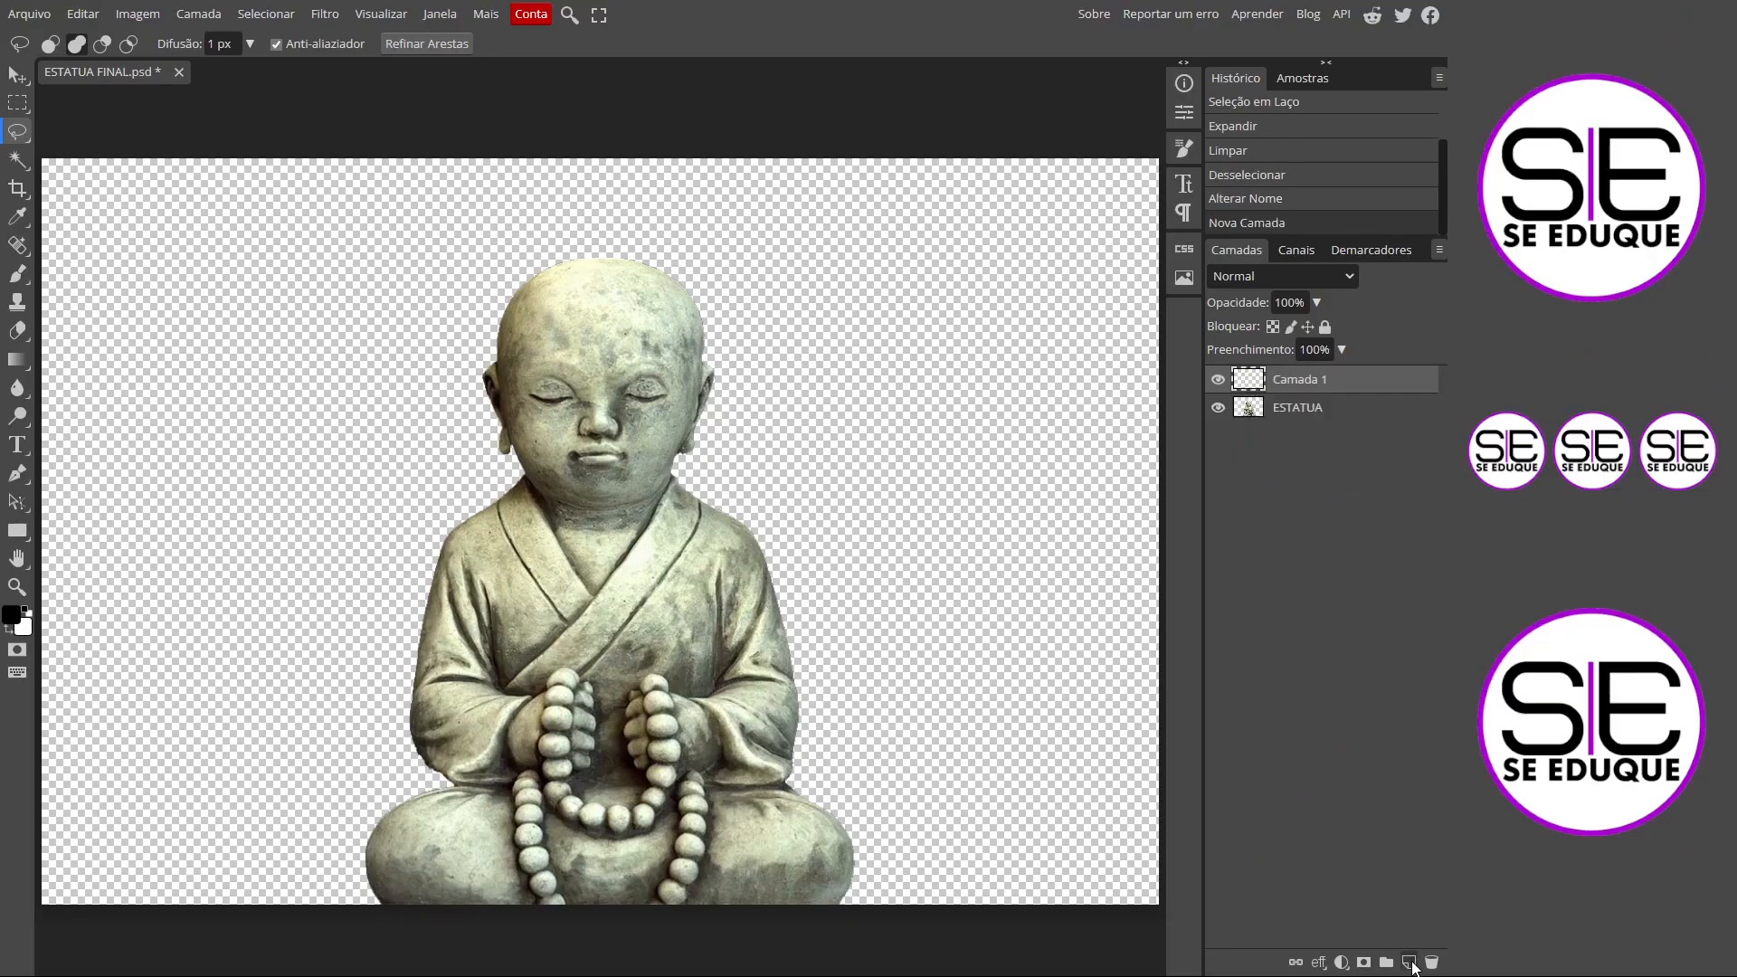
double_click(1299, 379)
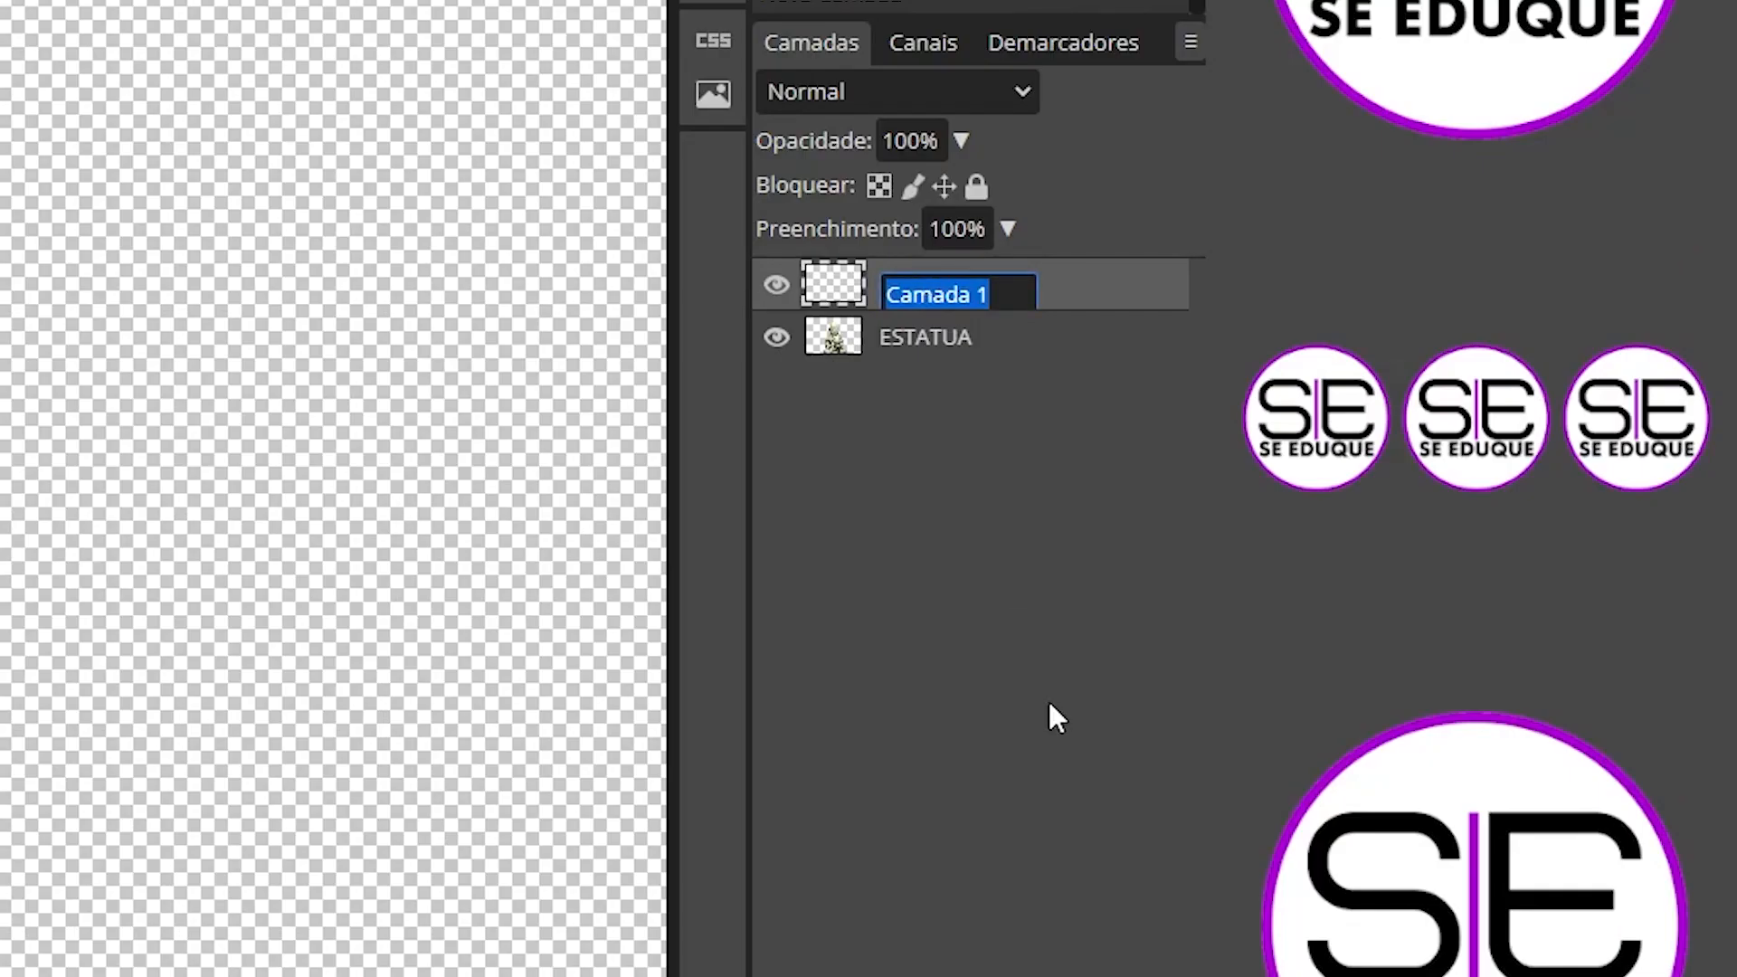
type("FUNDO")
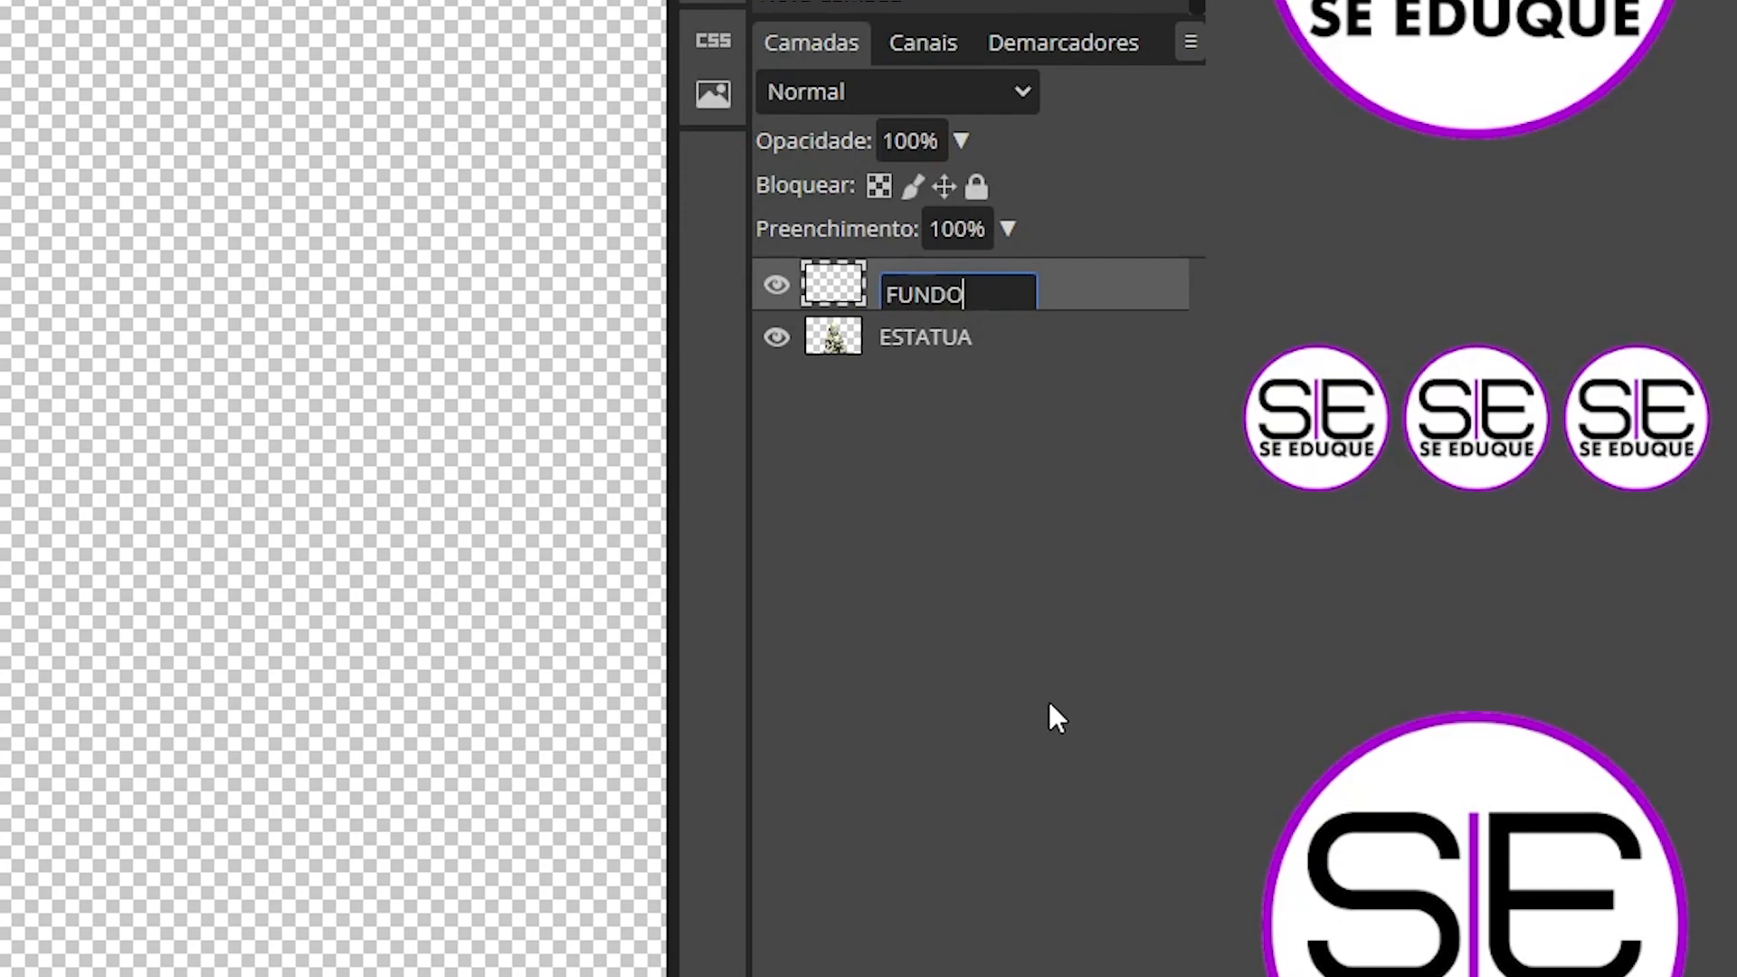
key("Return")
left_click_drag(849, 297, 912, 395)
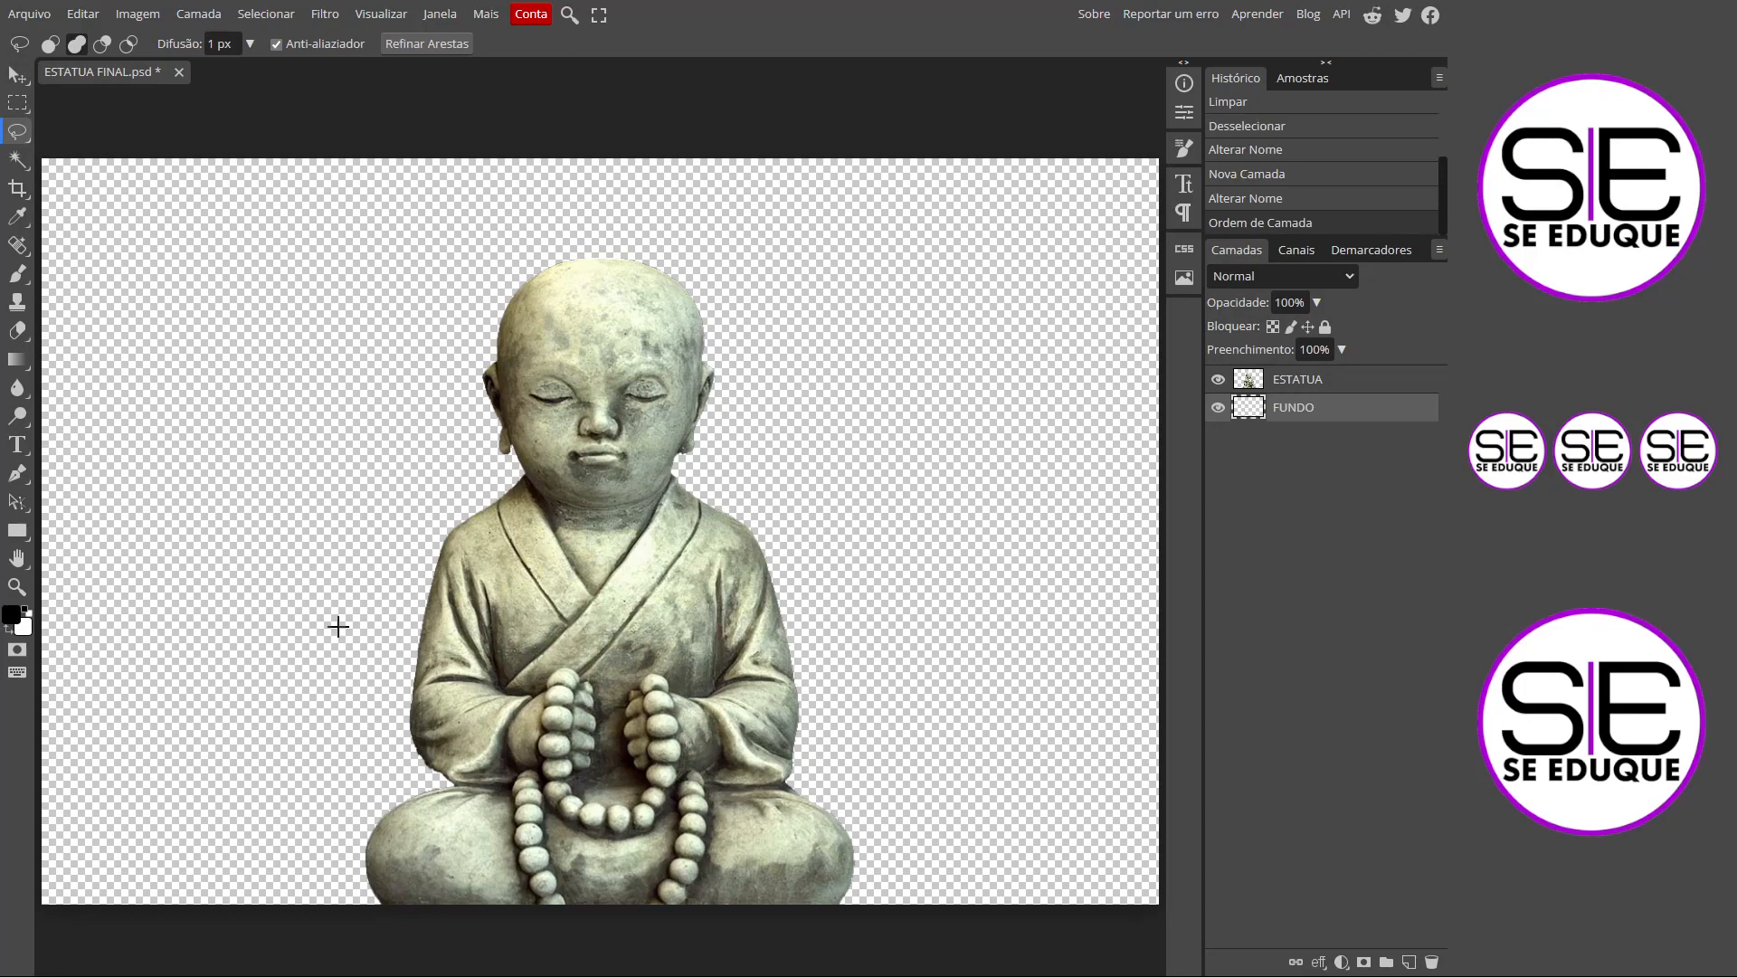
Fill the FUNDO layer with the black foreground colour, trying the white background colour in between.
key("alt+BackSpace")
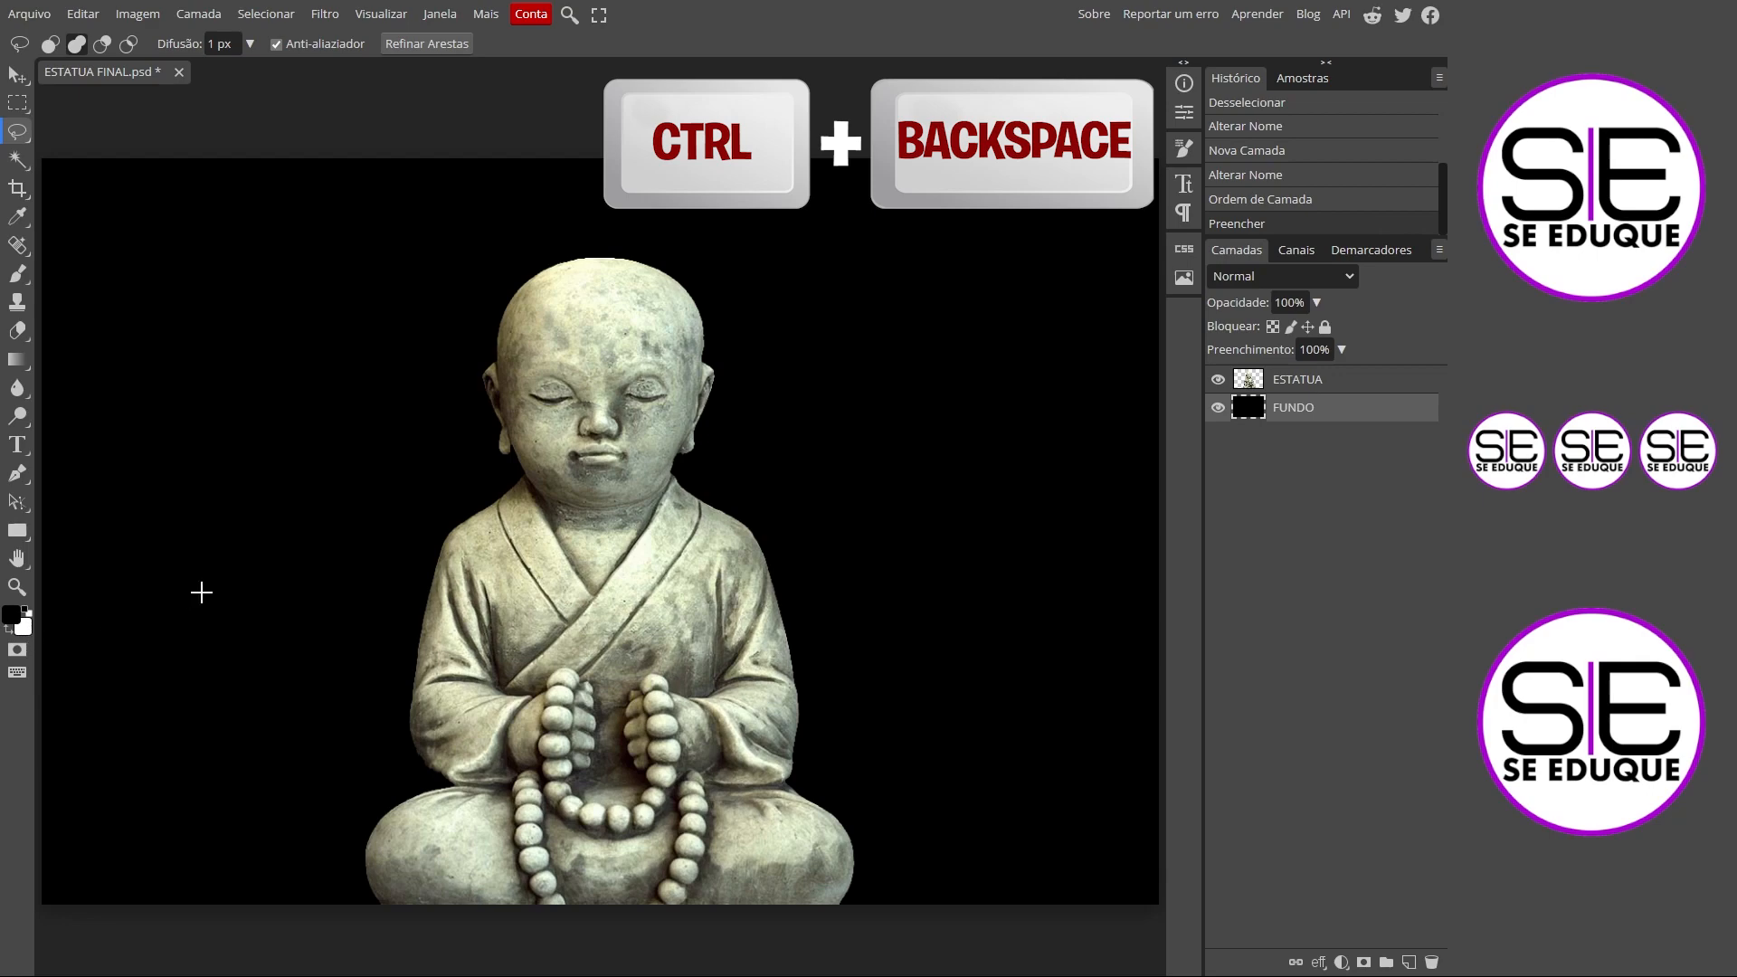
key("ctrl+BackSpace")
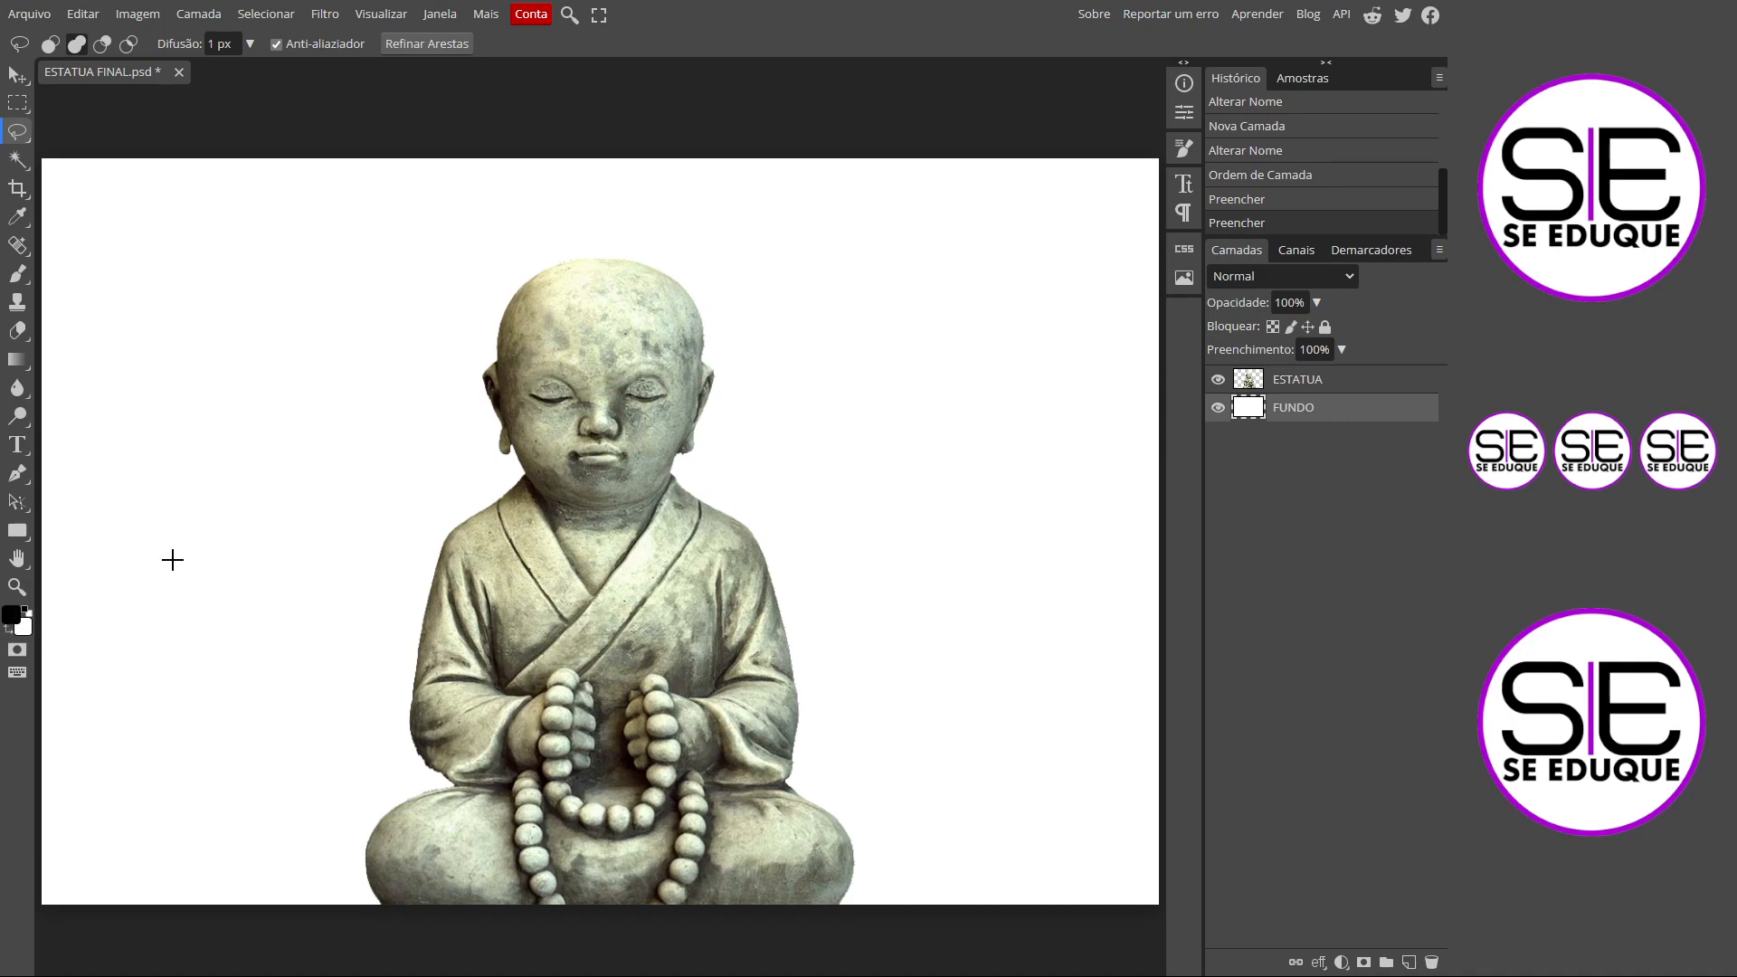
key("alt+BackSpace")
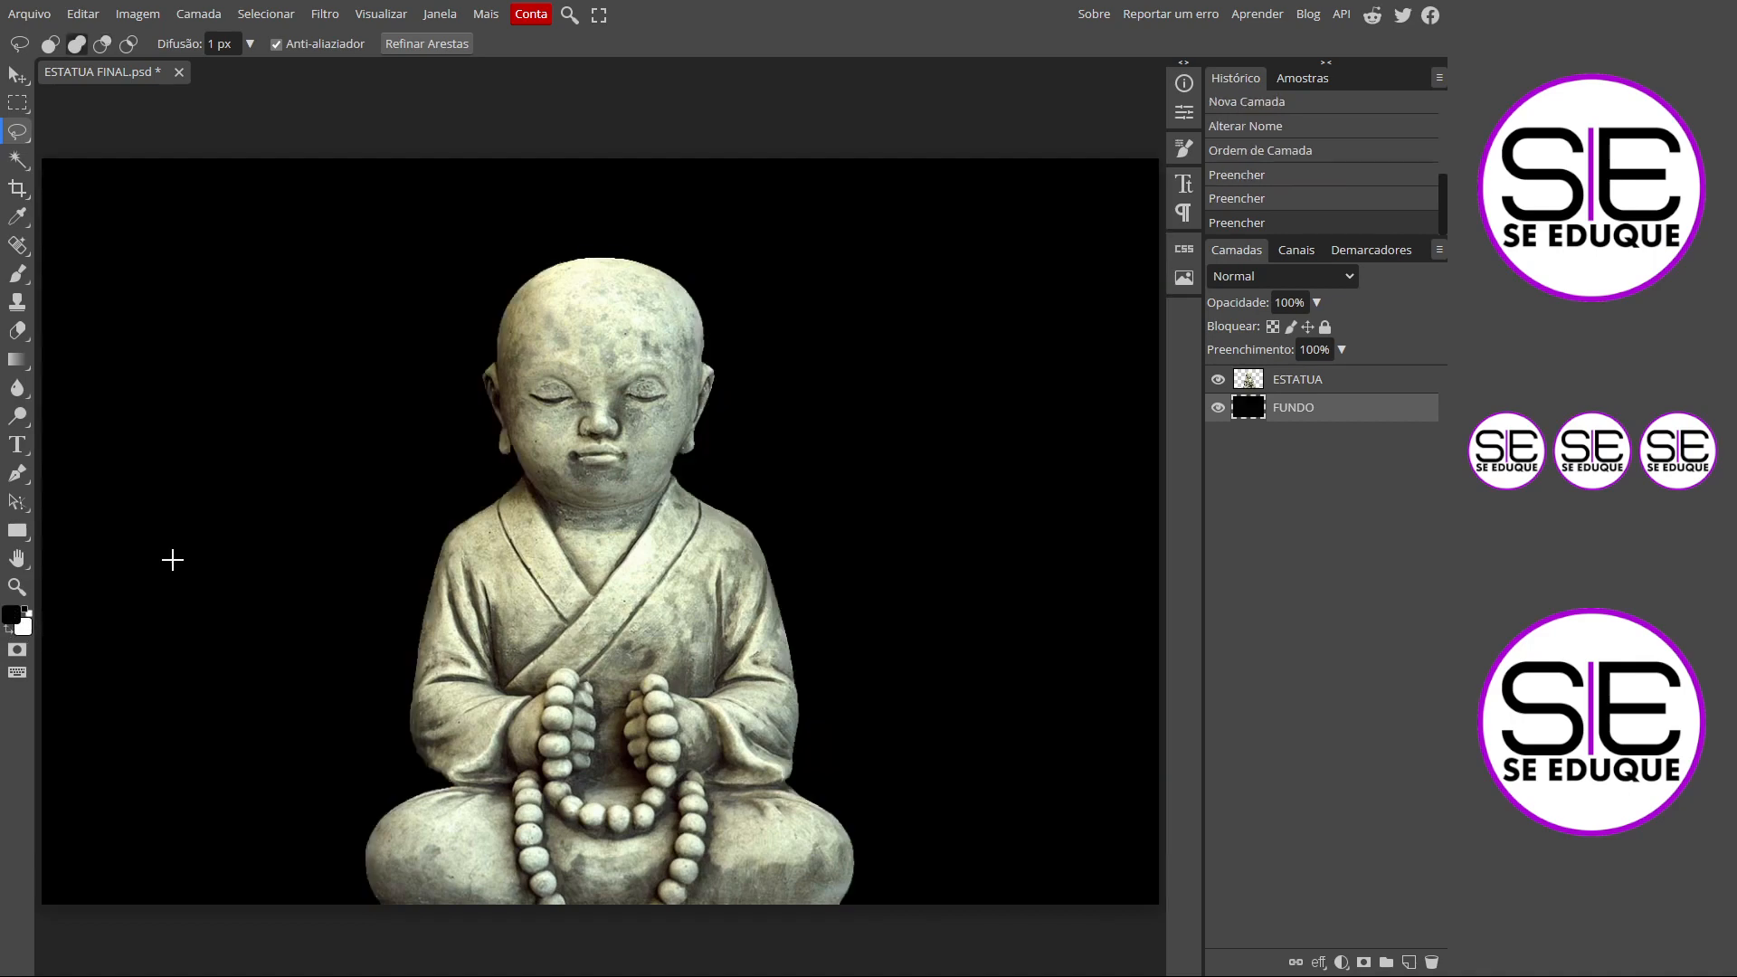
Toggle the FUNDO layer's visibility to compare the statue with and without the black backdrop.
left_click(1218, 408)
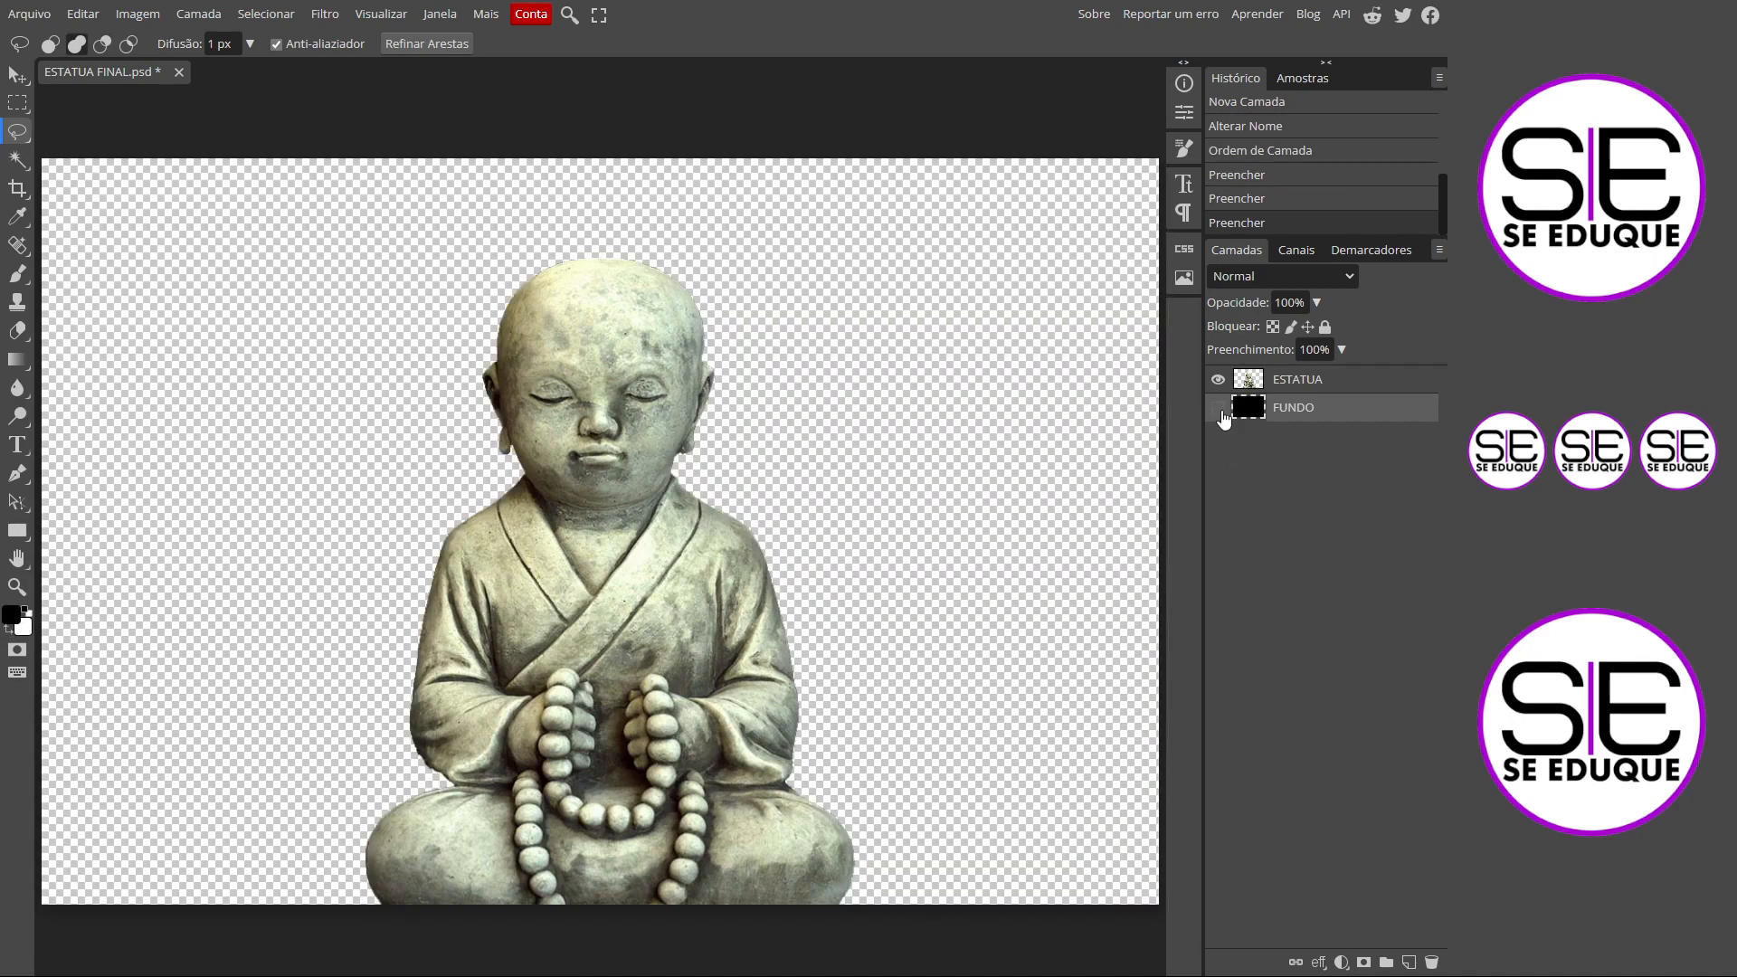
left_click(1218, 407)
left_click(1219, 408)
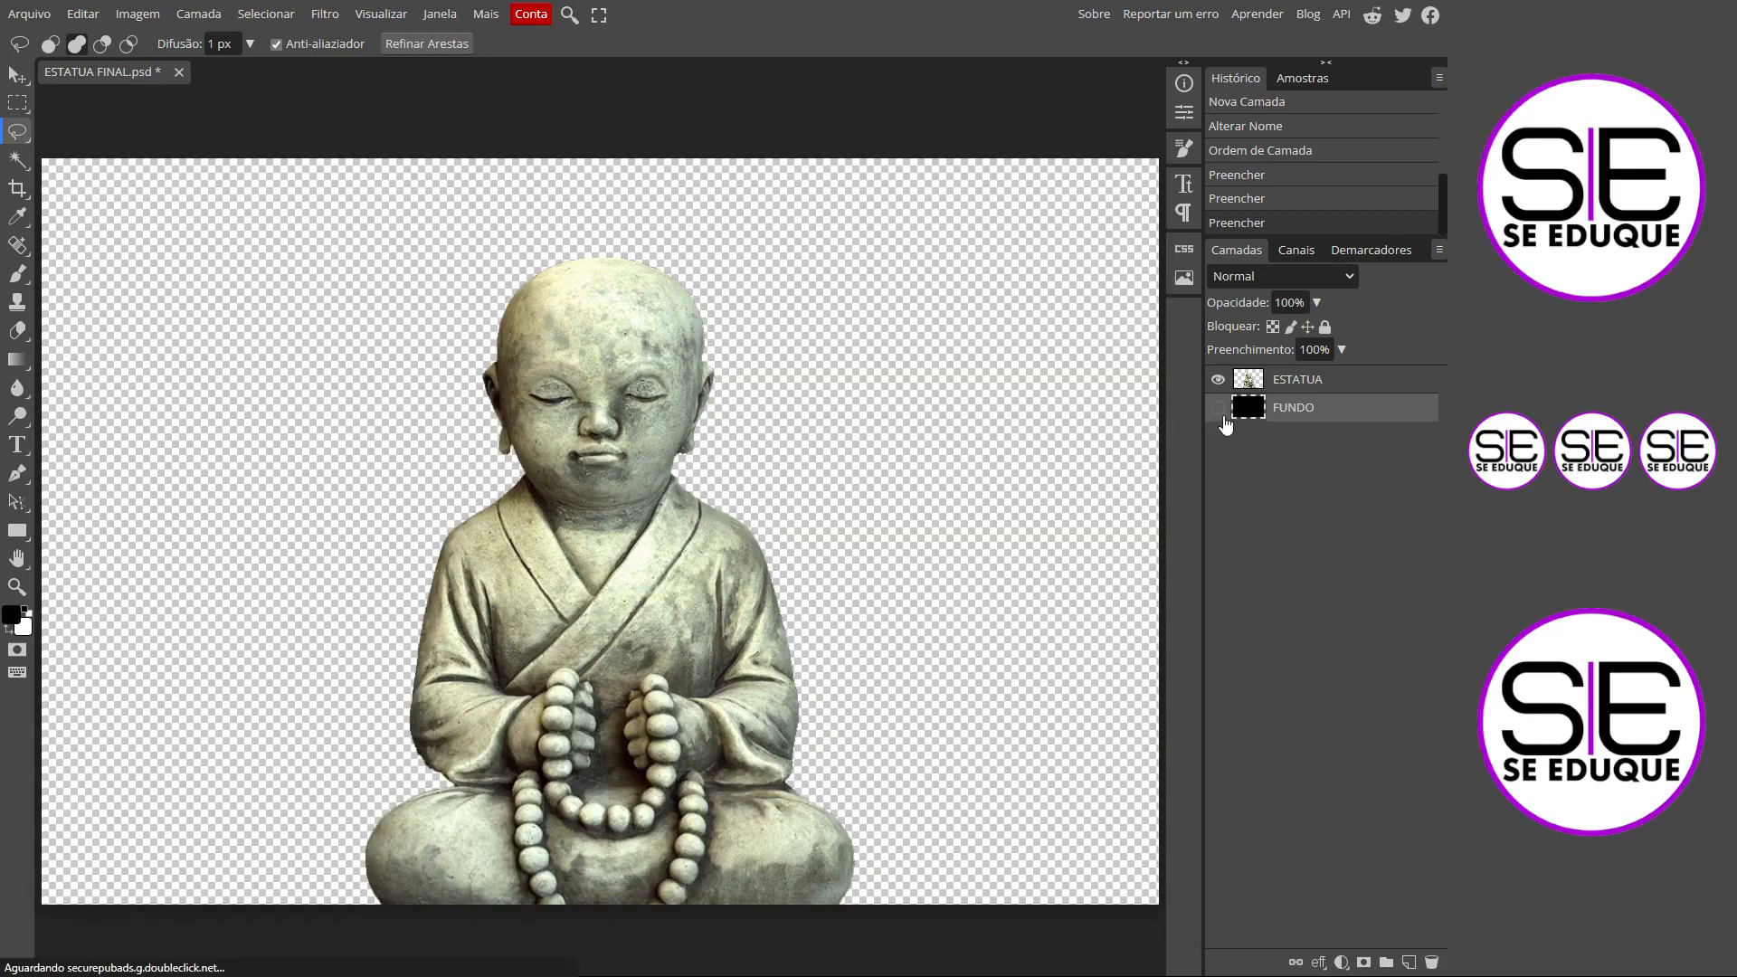
left_click(1219, 408)
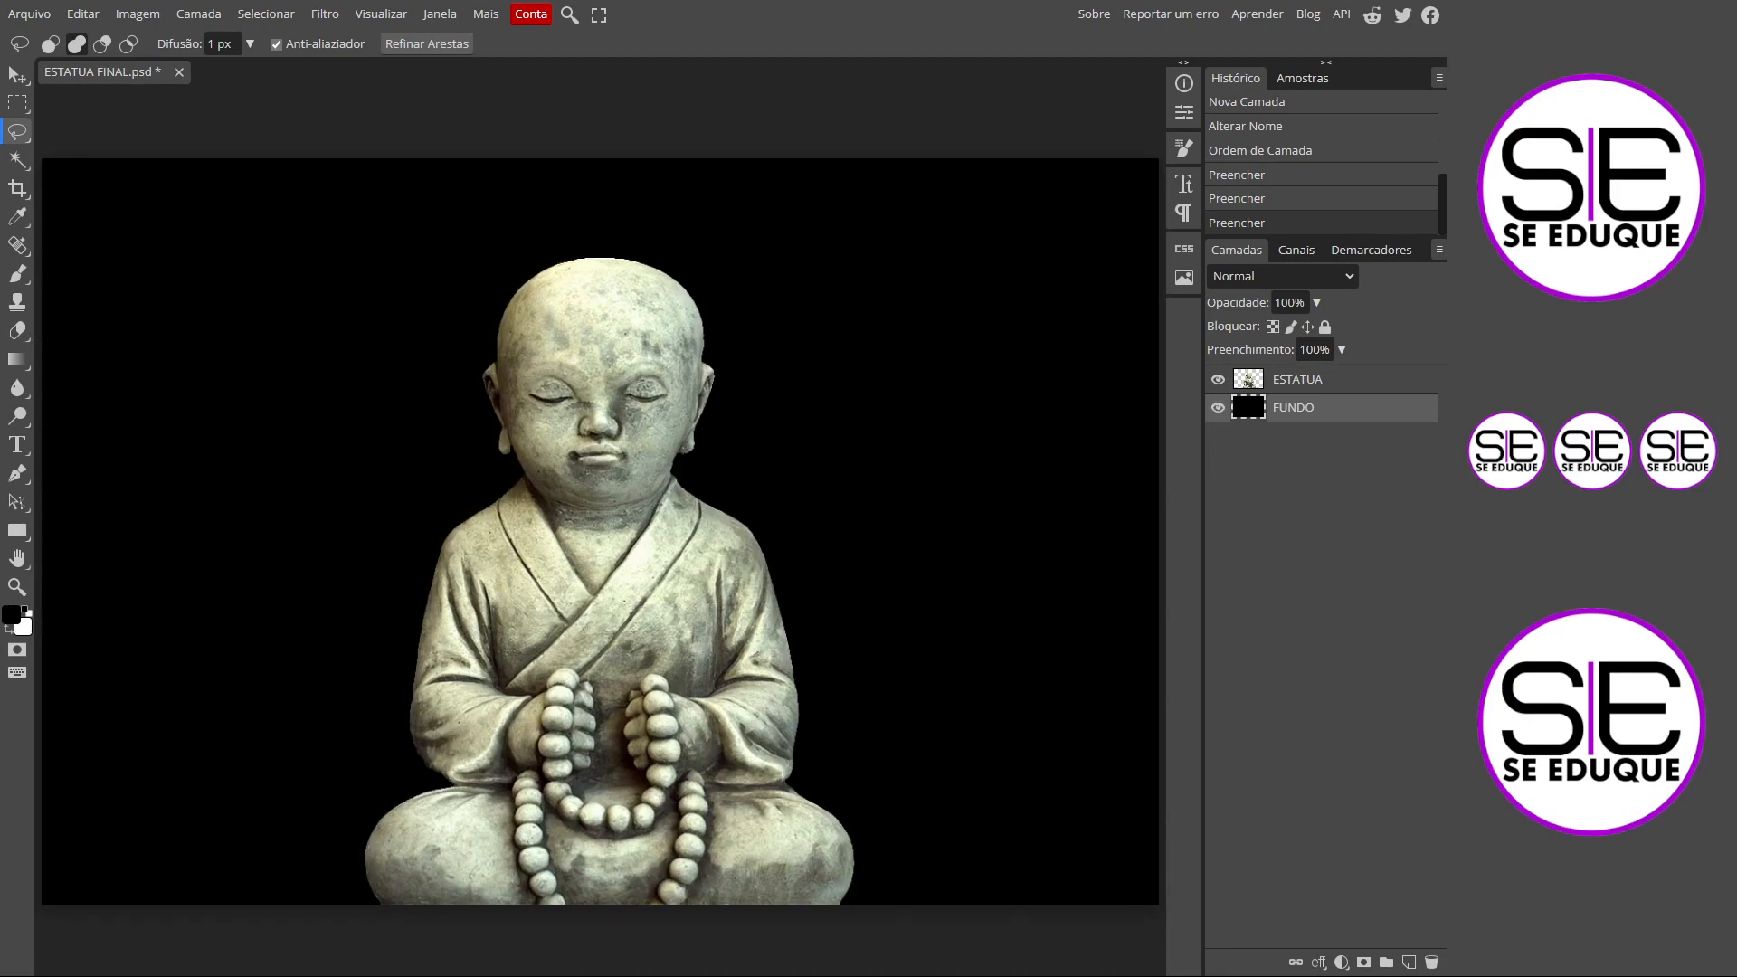
Desaturate the ESTATUA layer.
left_click(1307, 385)
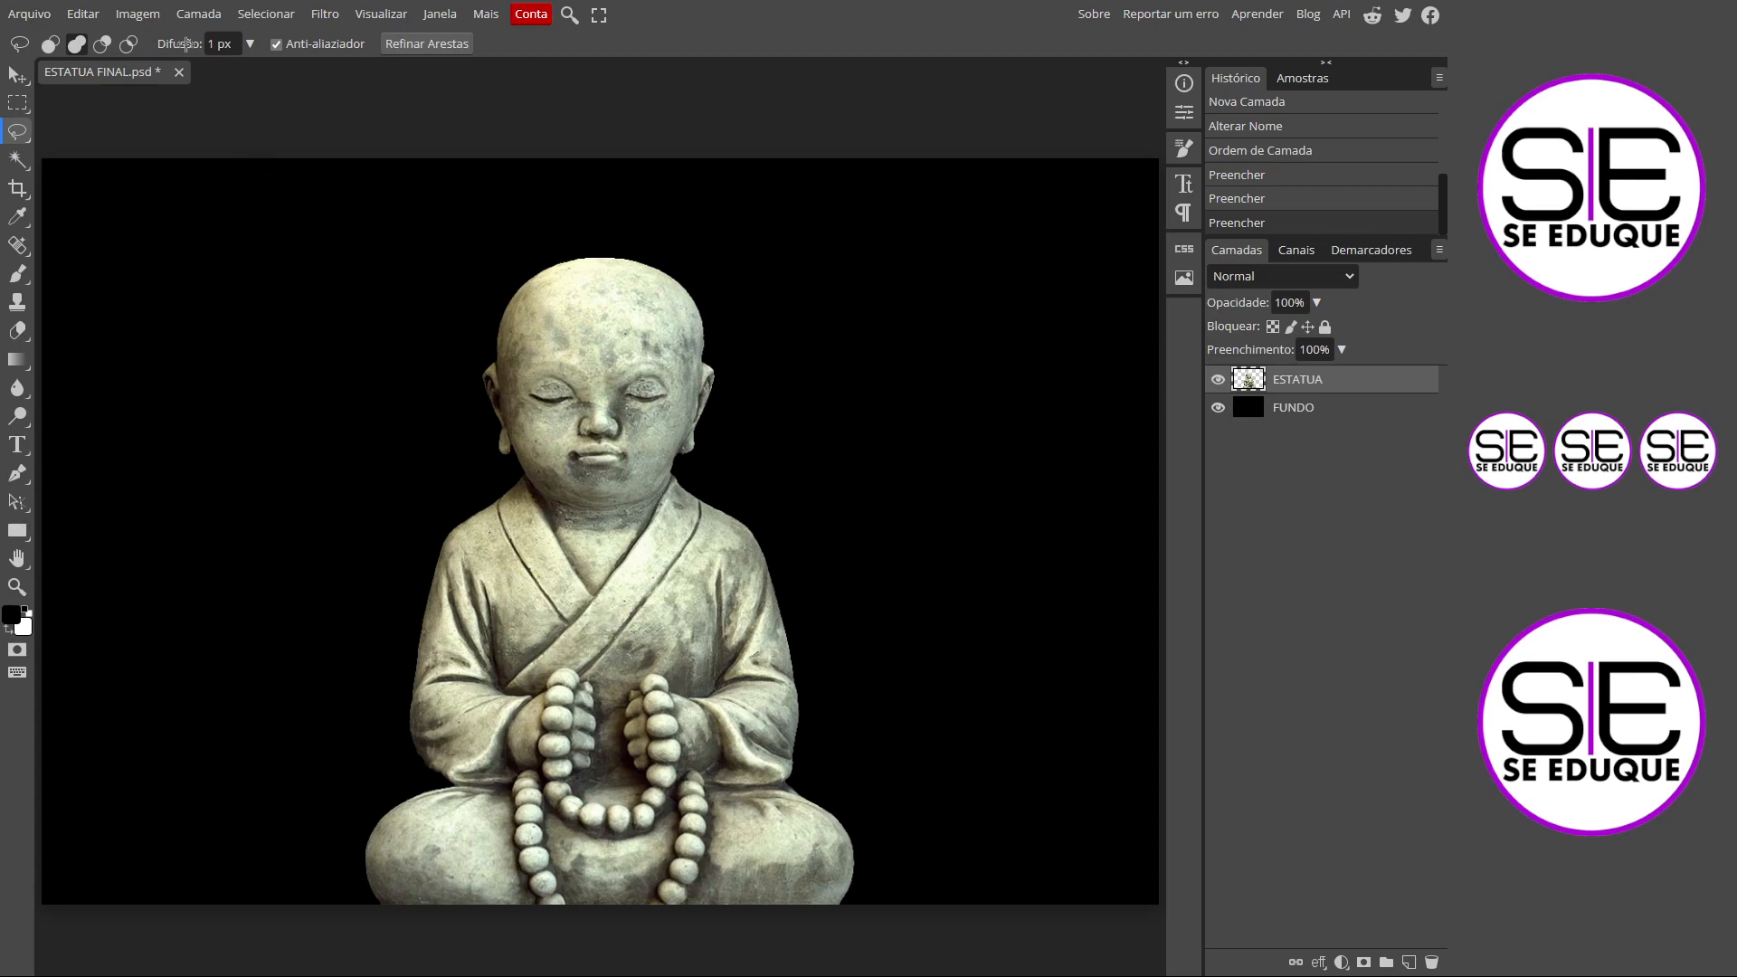
left_click(152, 20)
mouse_move(193, 84)
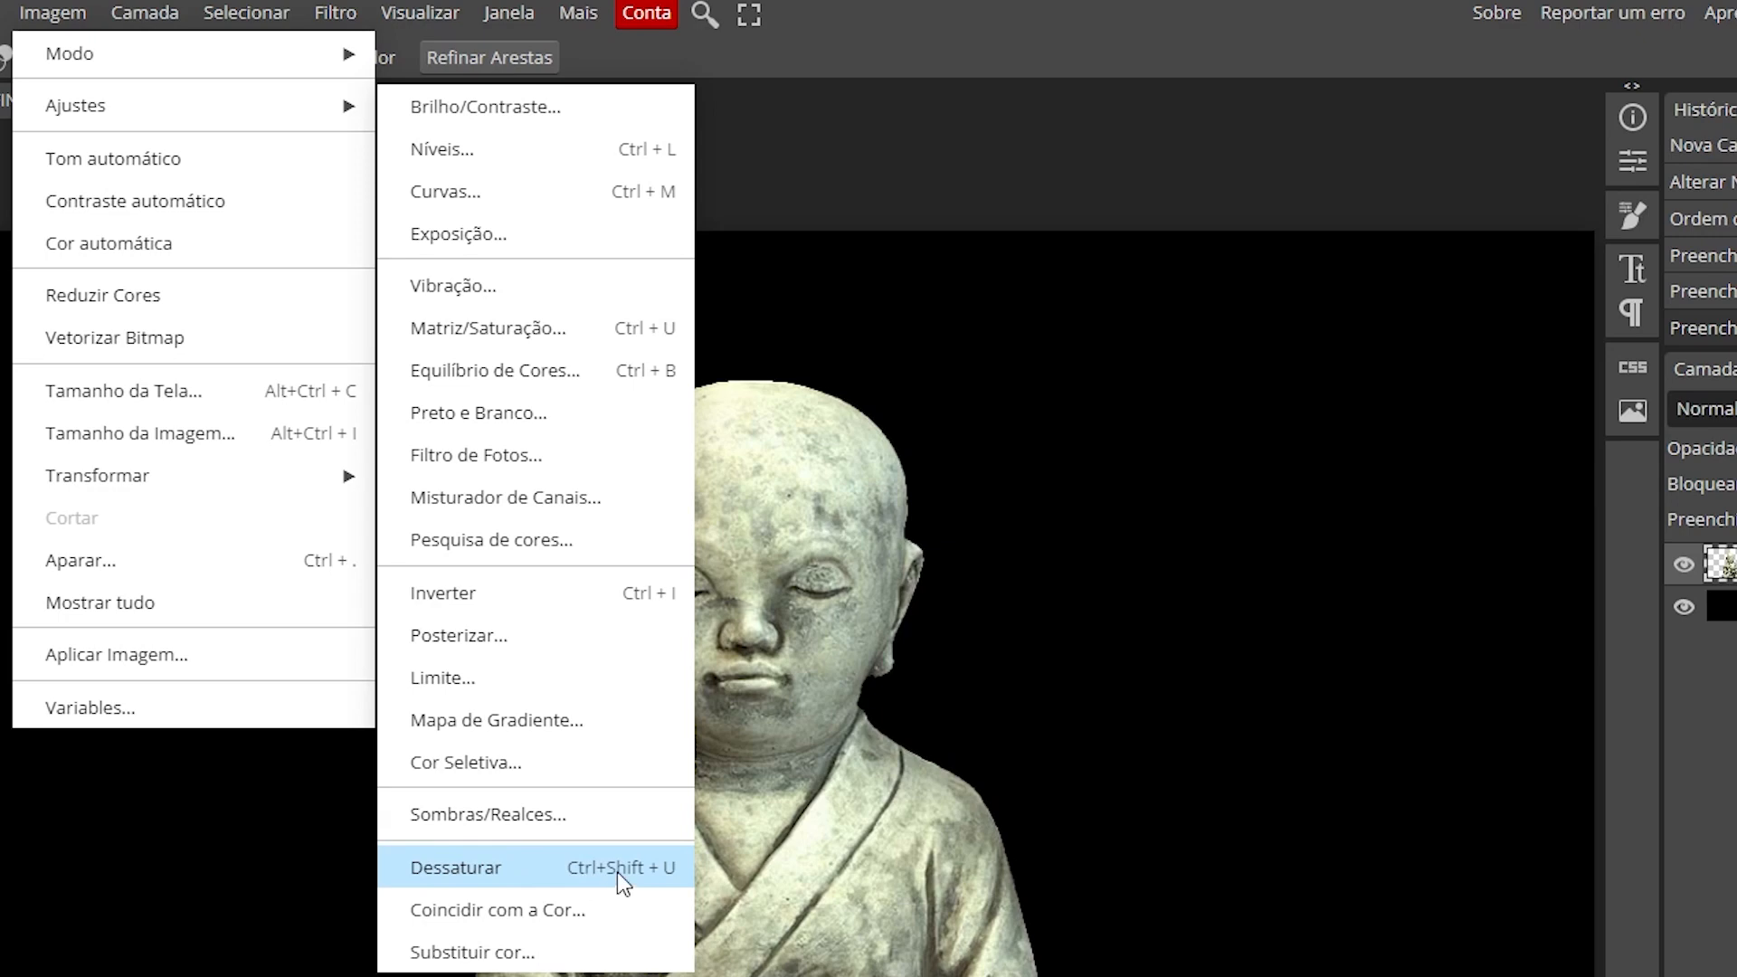
left_click(540, 870)
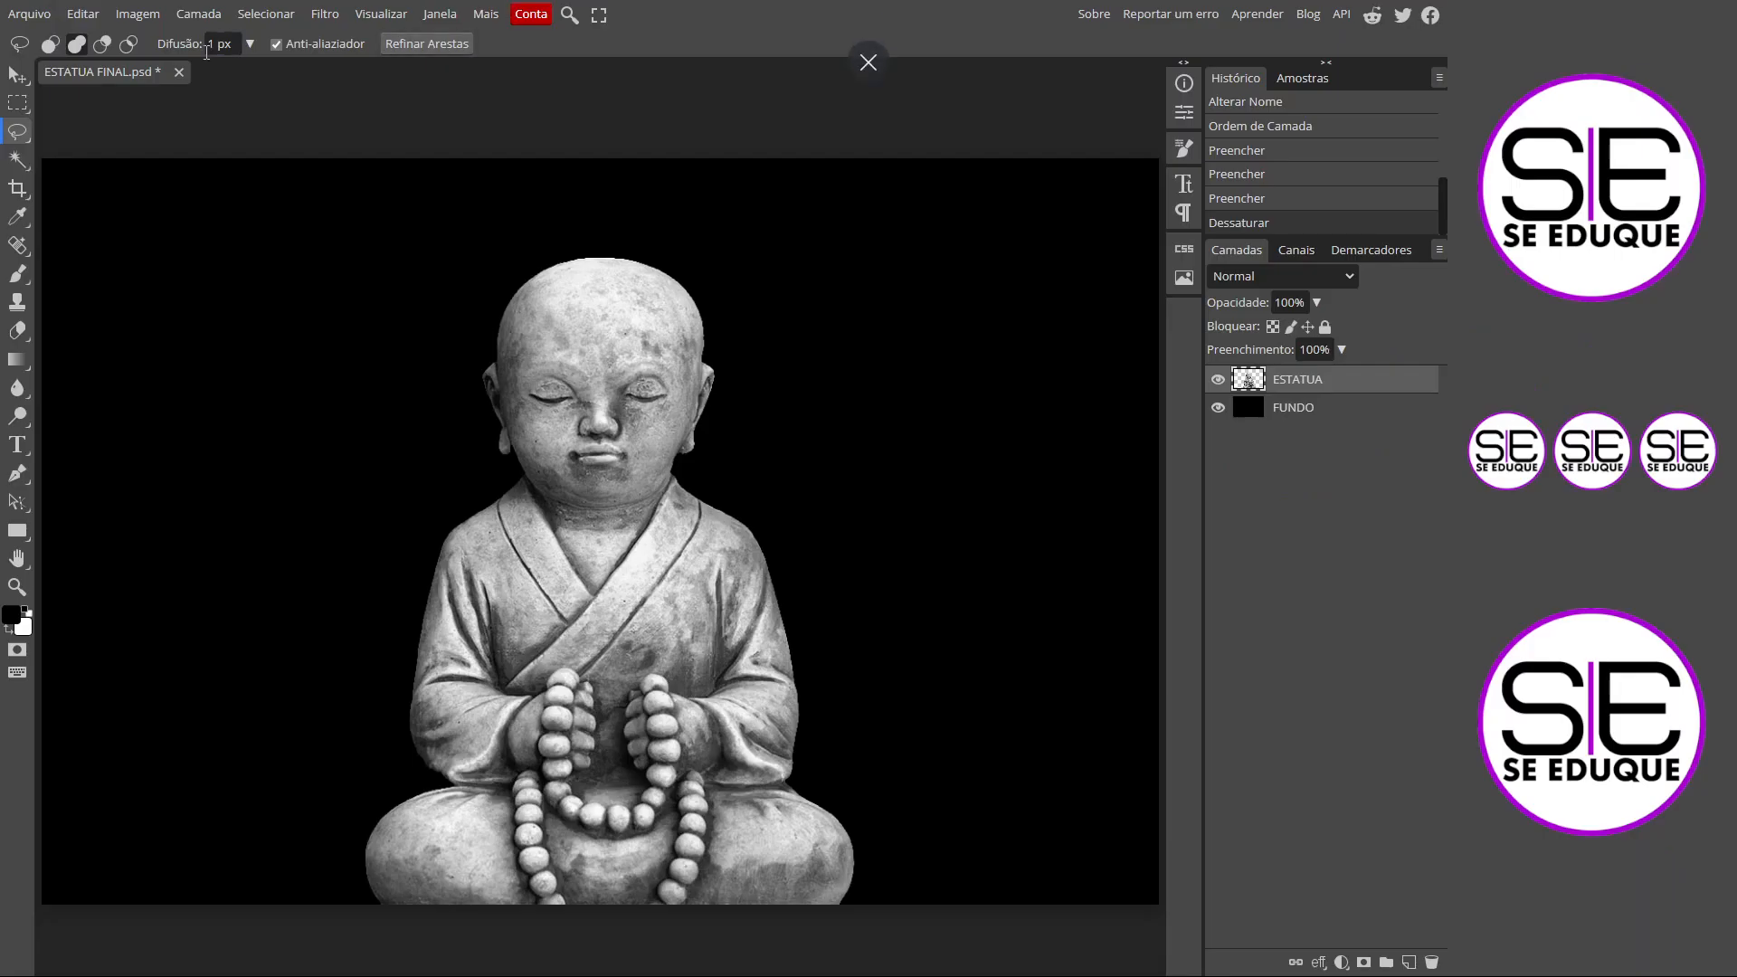
Duplicate the ESTATUA layer and set the copy's blend mode to Diferença.
left_click(209, 14)
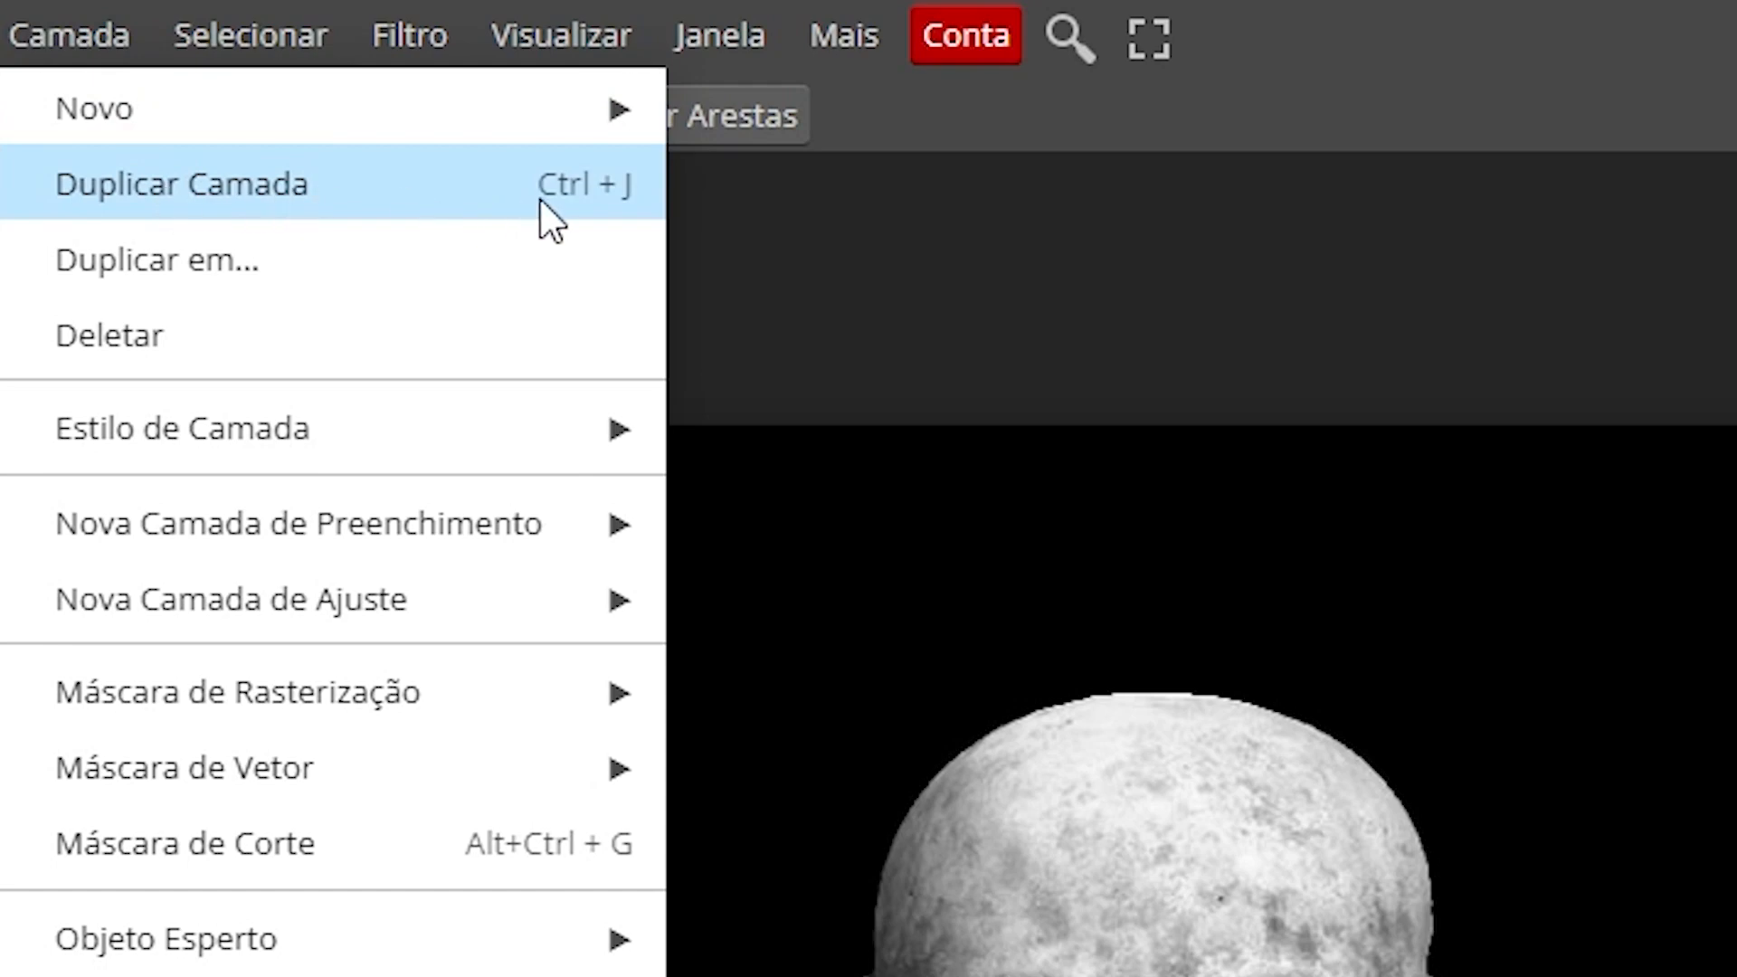
left_click(540, 199)
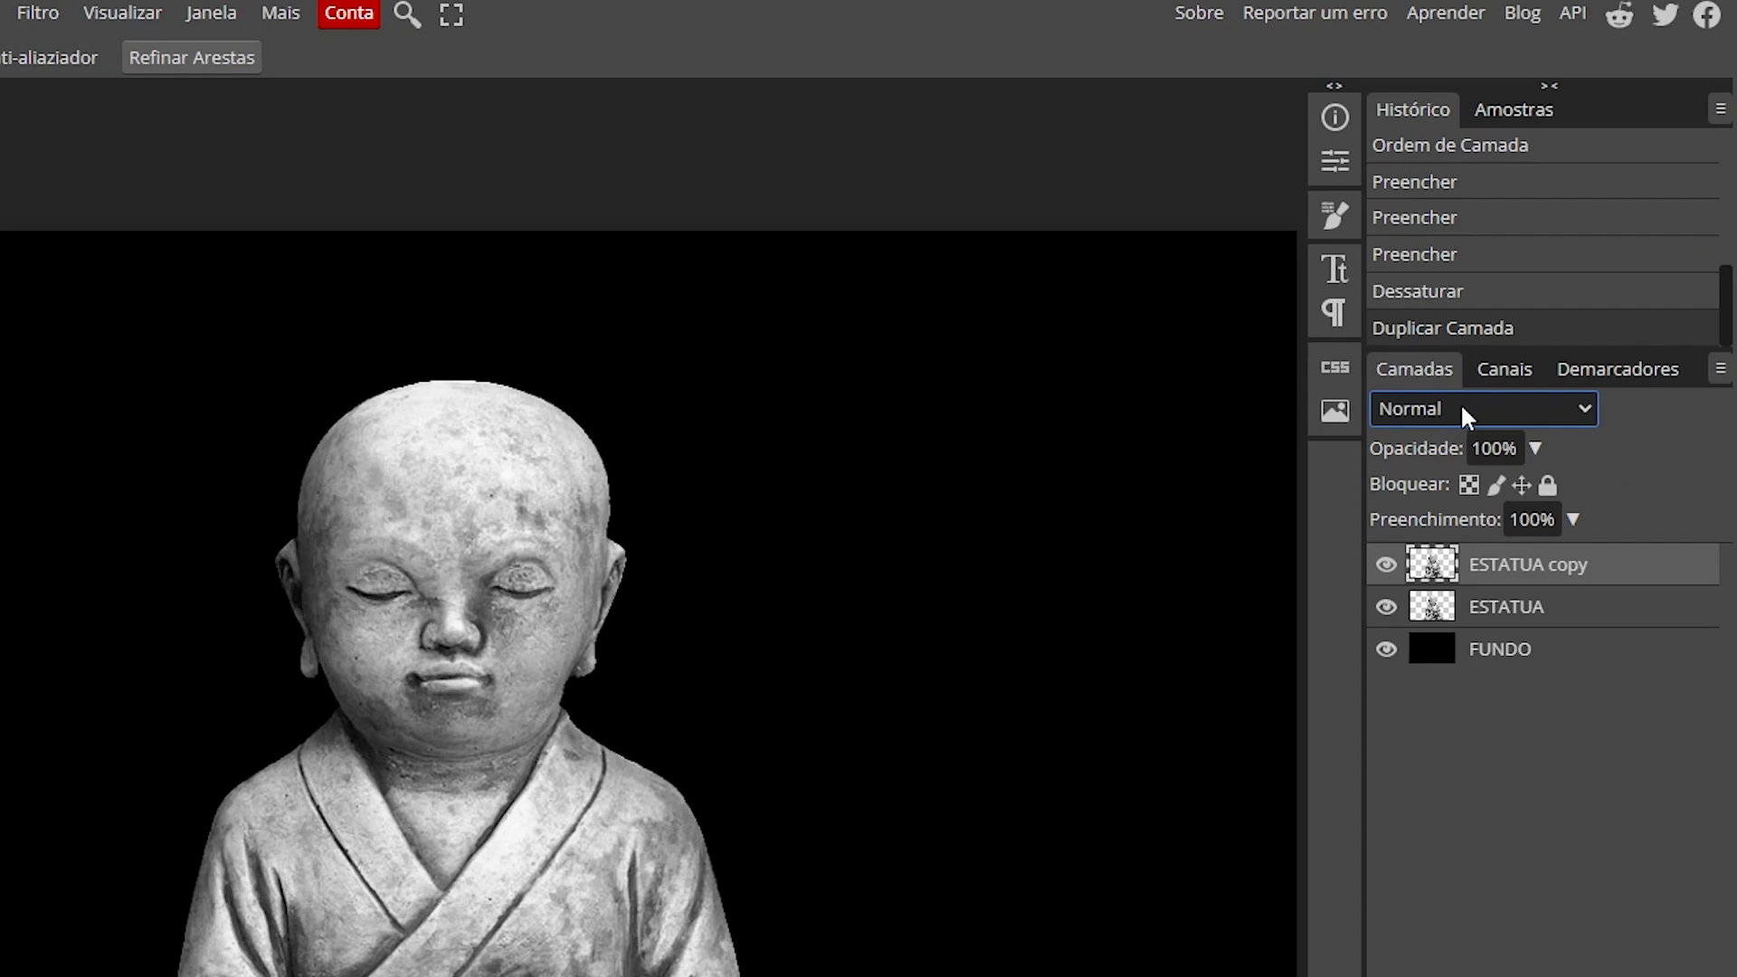
left_click(1461, 415)
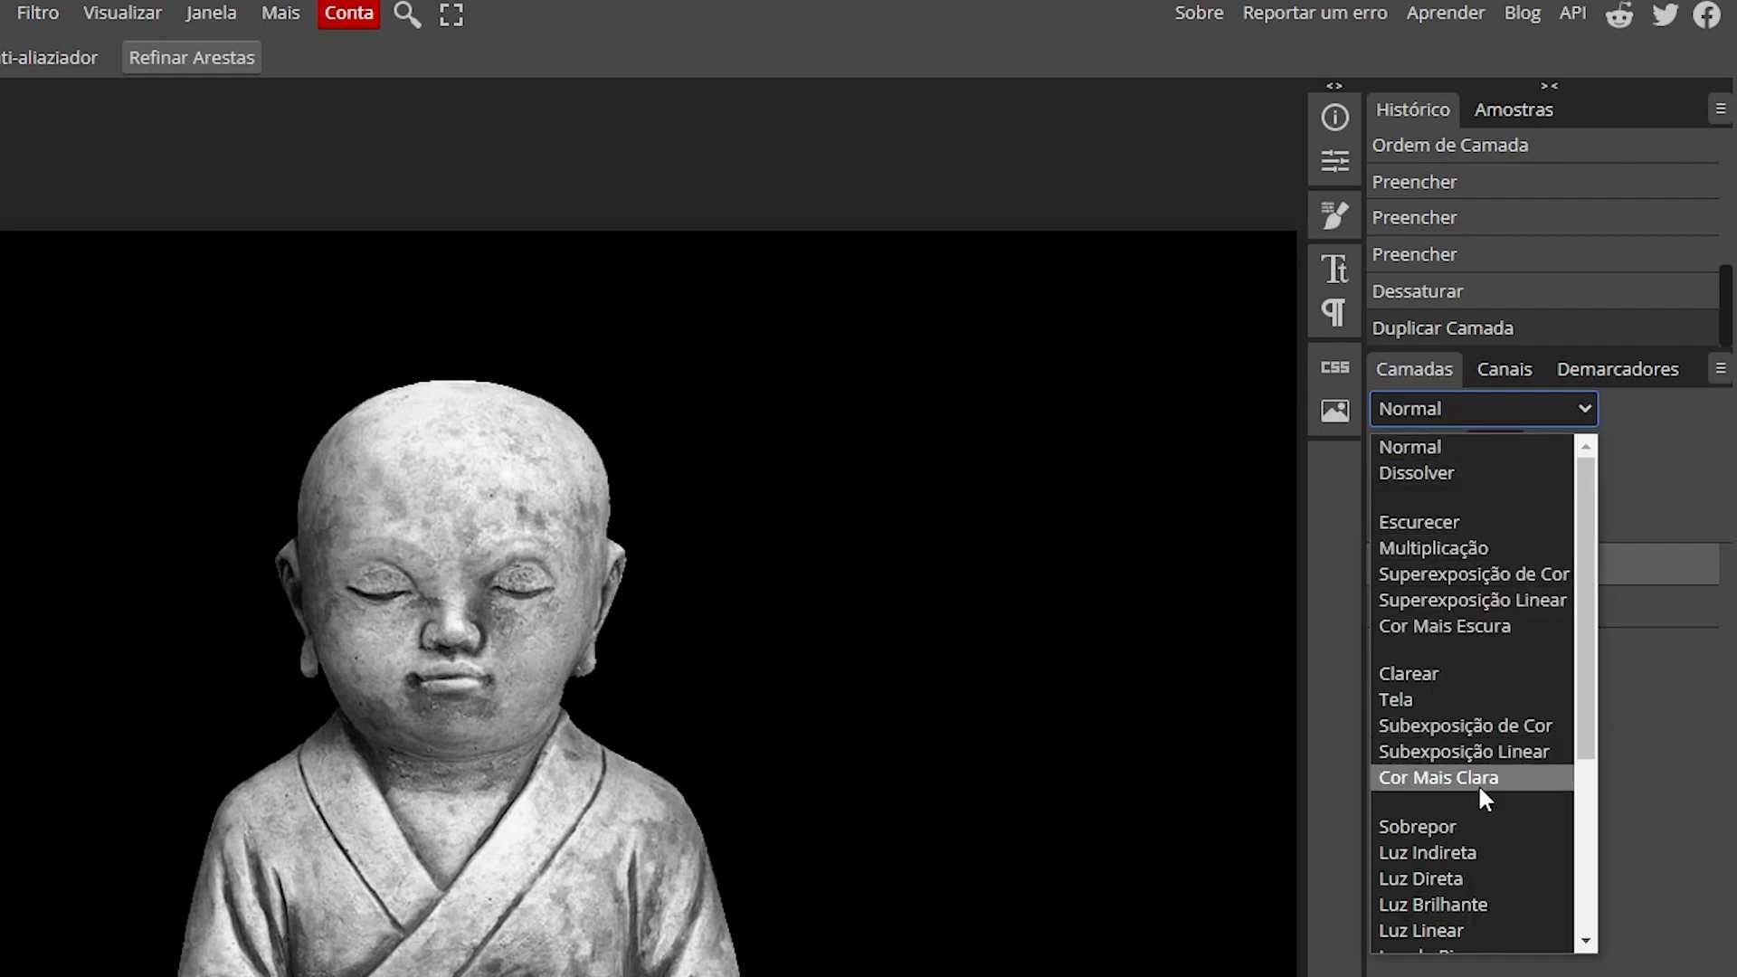
scroll(1479, 784, "down", 3)
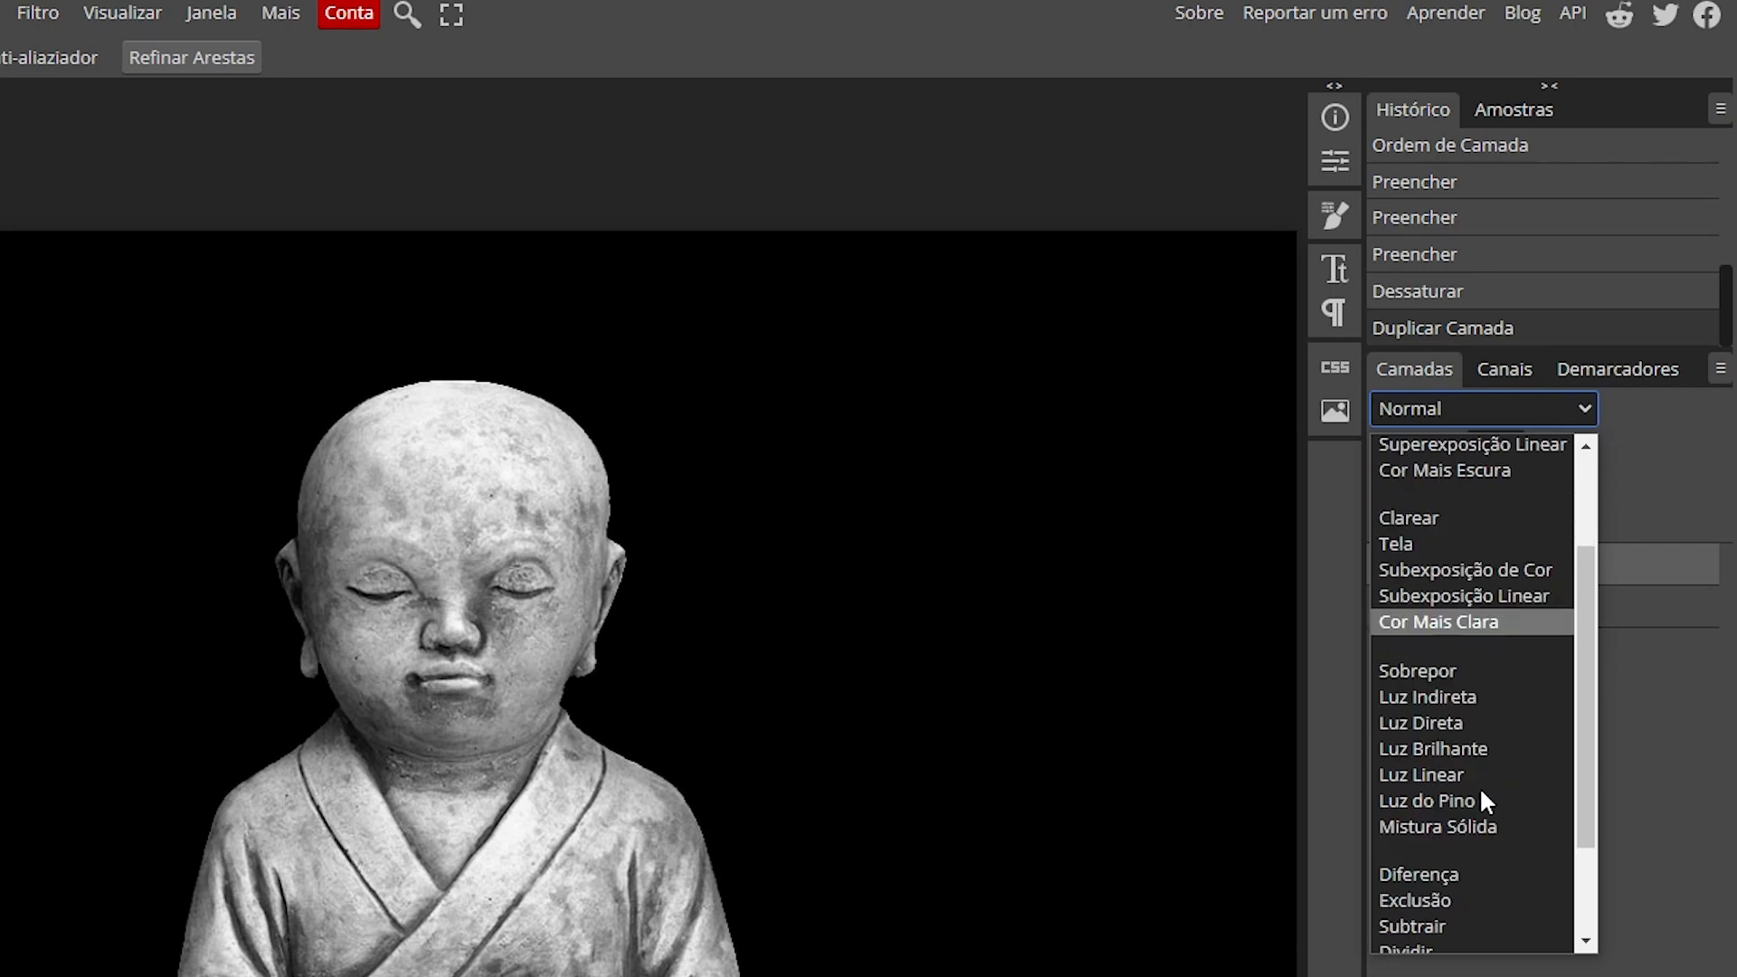
scroll(1481, 792, "down", 3)
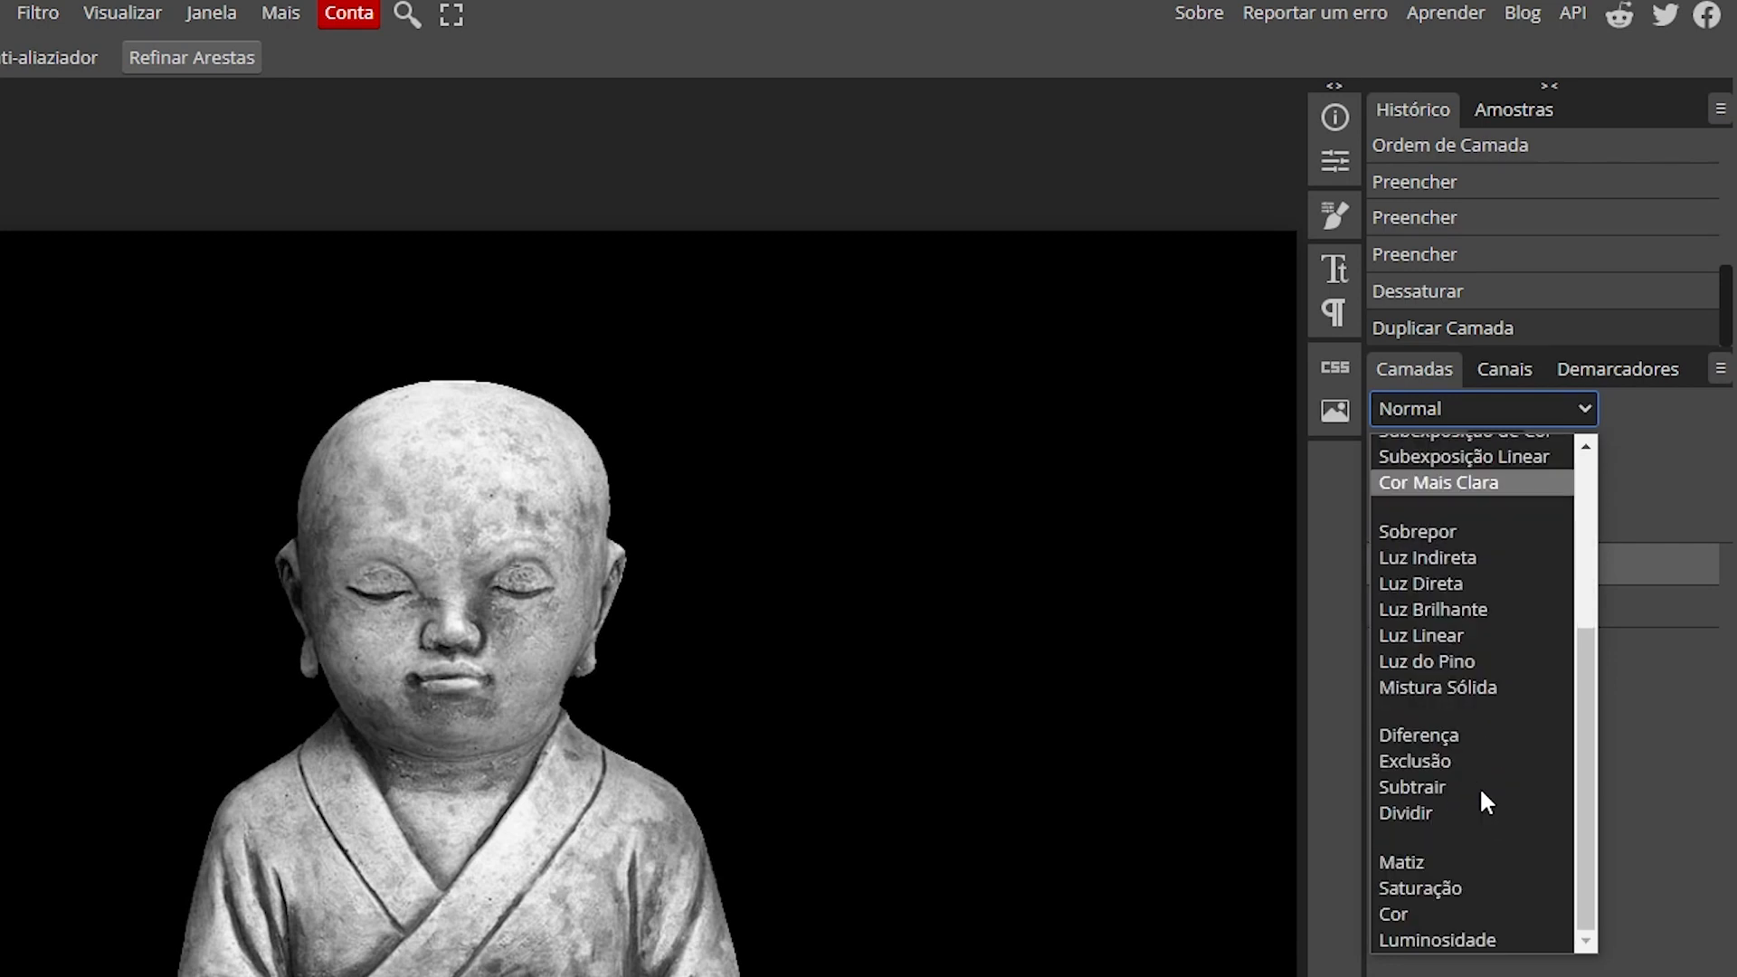
left_click(1408, 741)
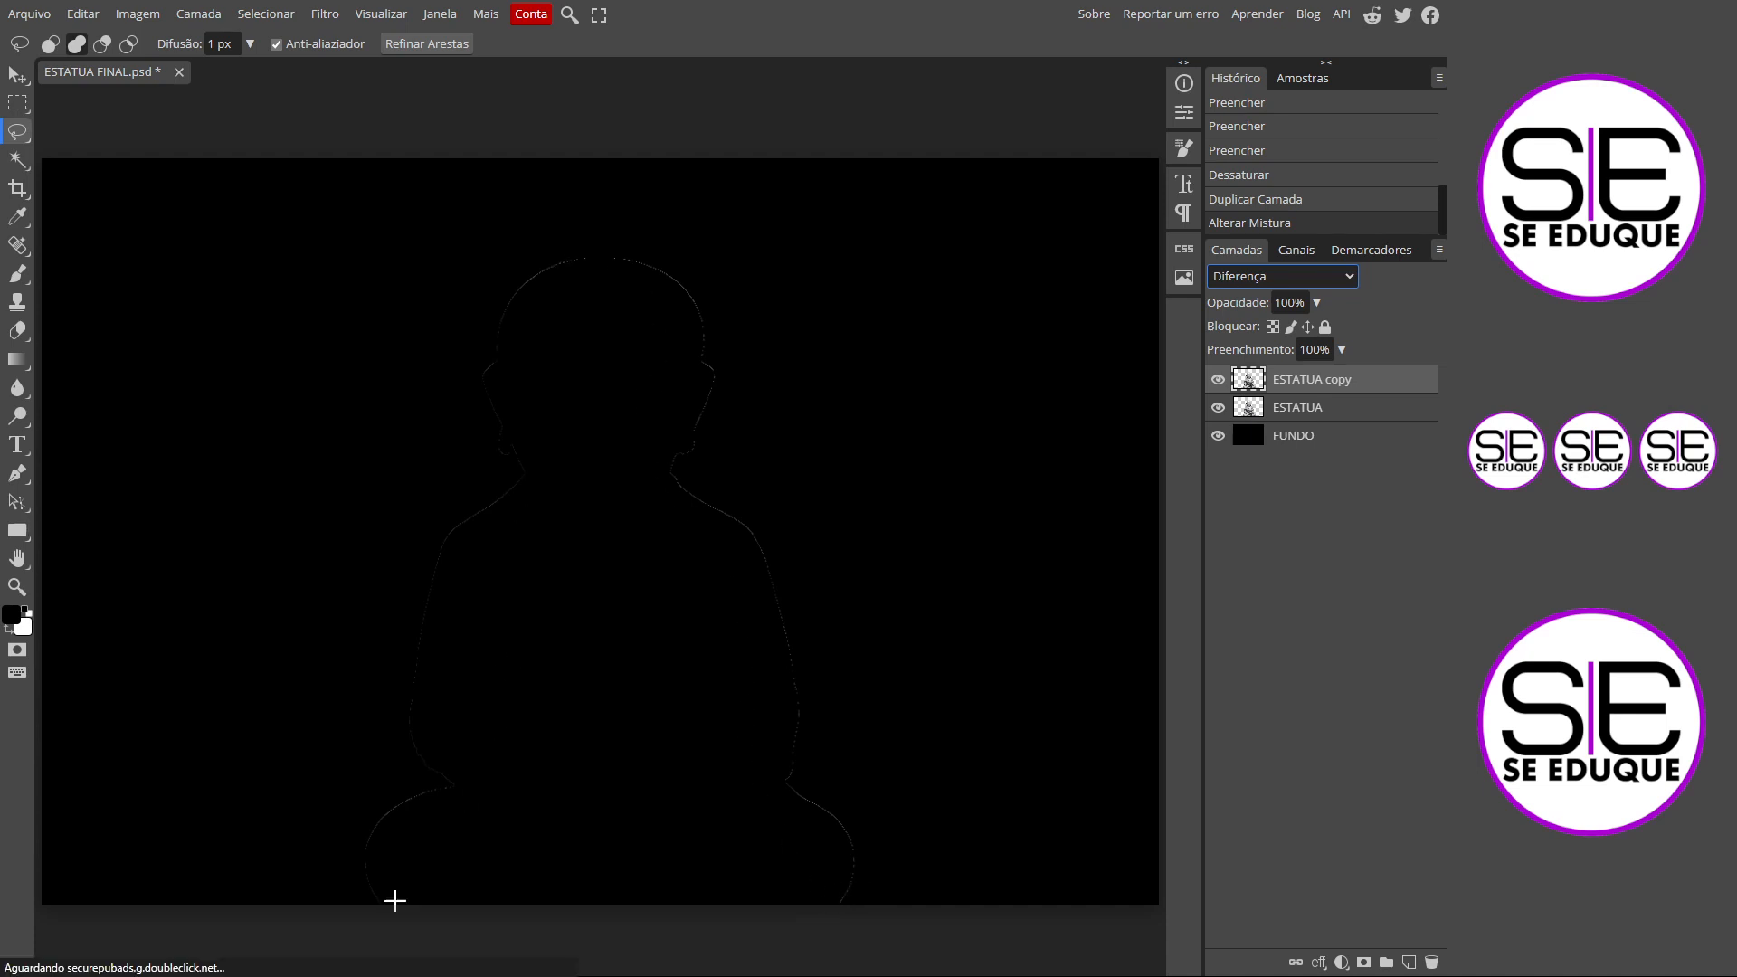
Hide and show the ESTATUA copy layer to compare the blend with the original statue layer.
left_click(1218, 379)
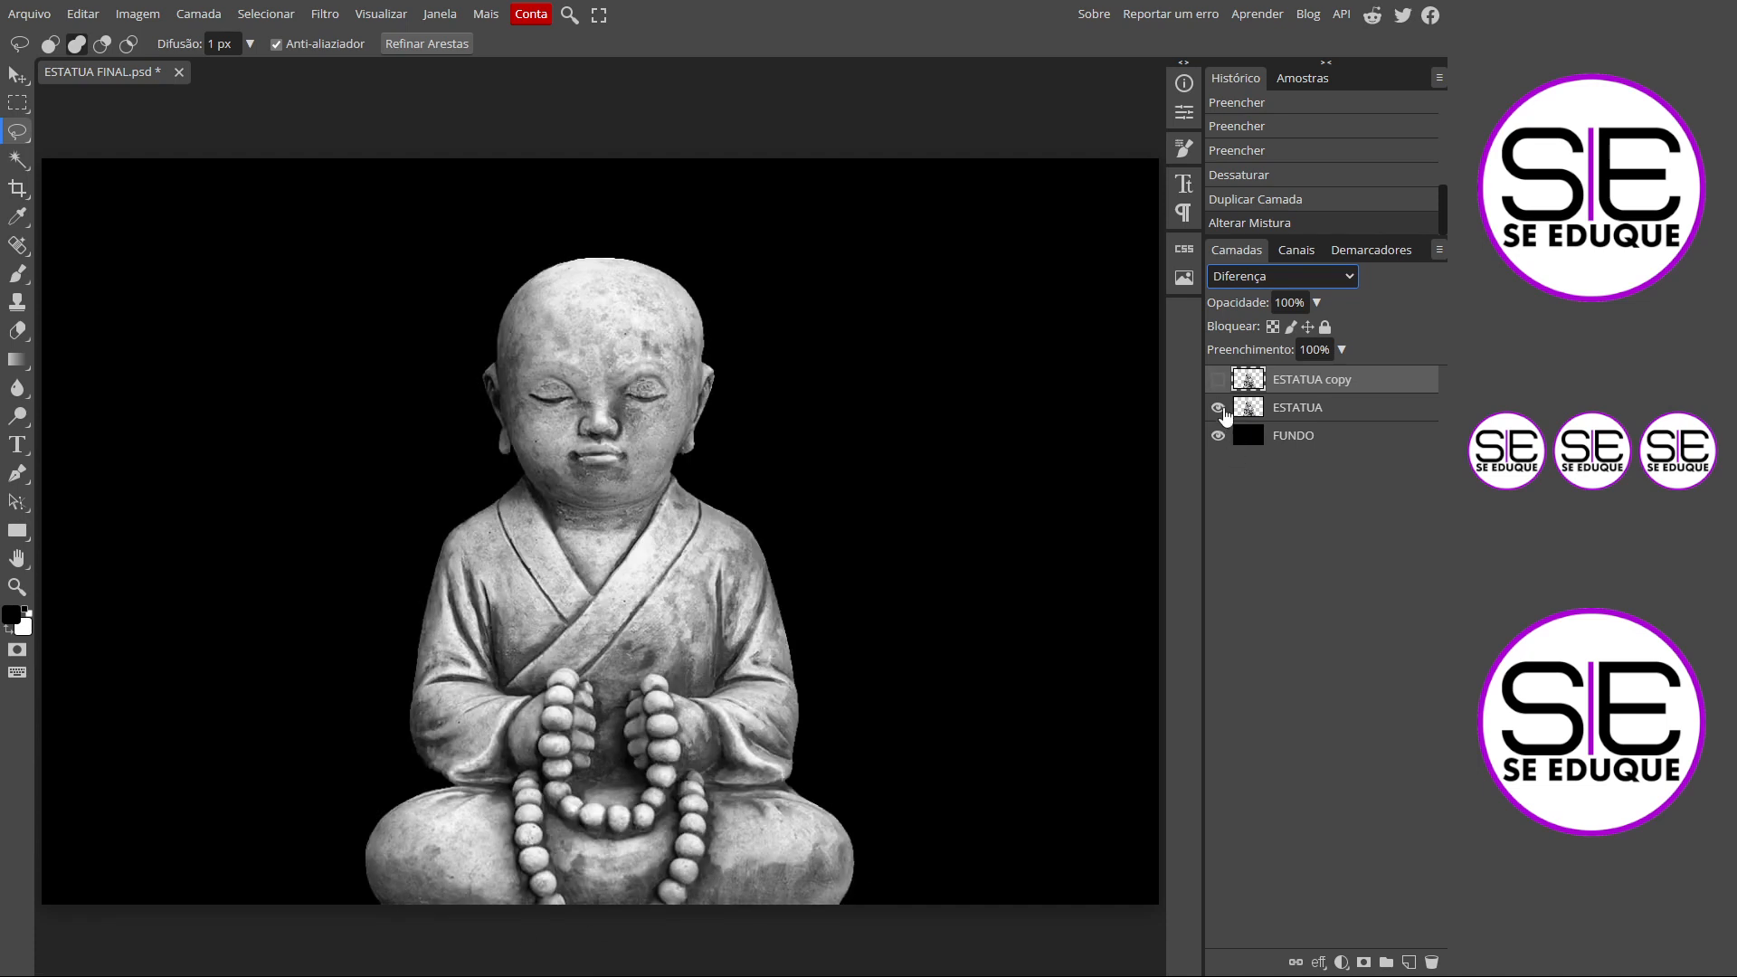
left_click(1312, 412)
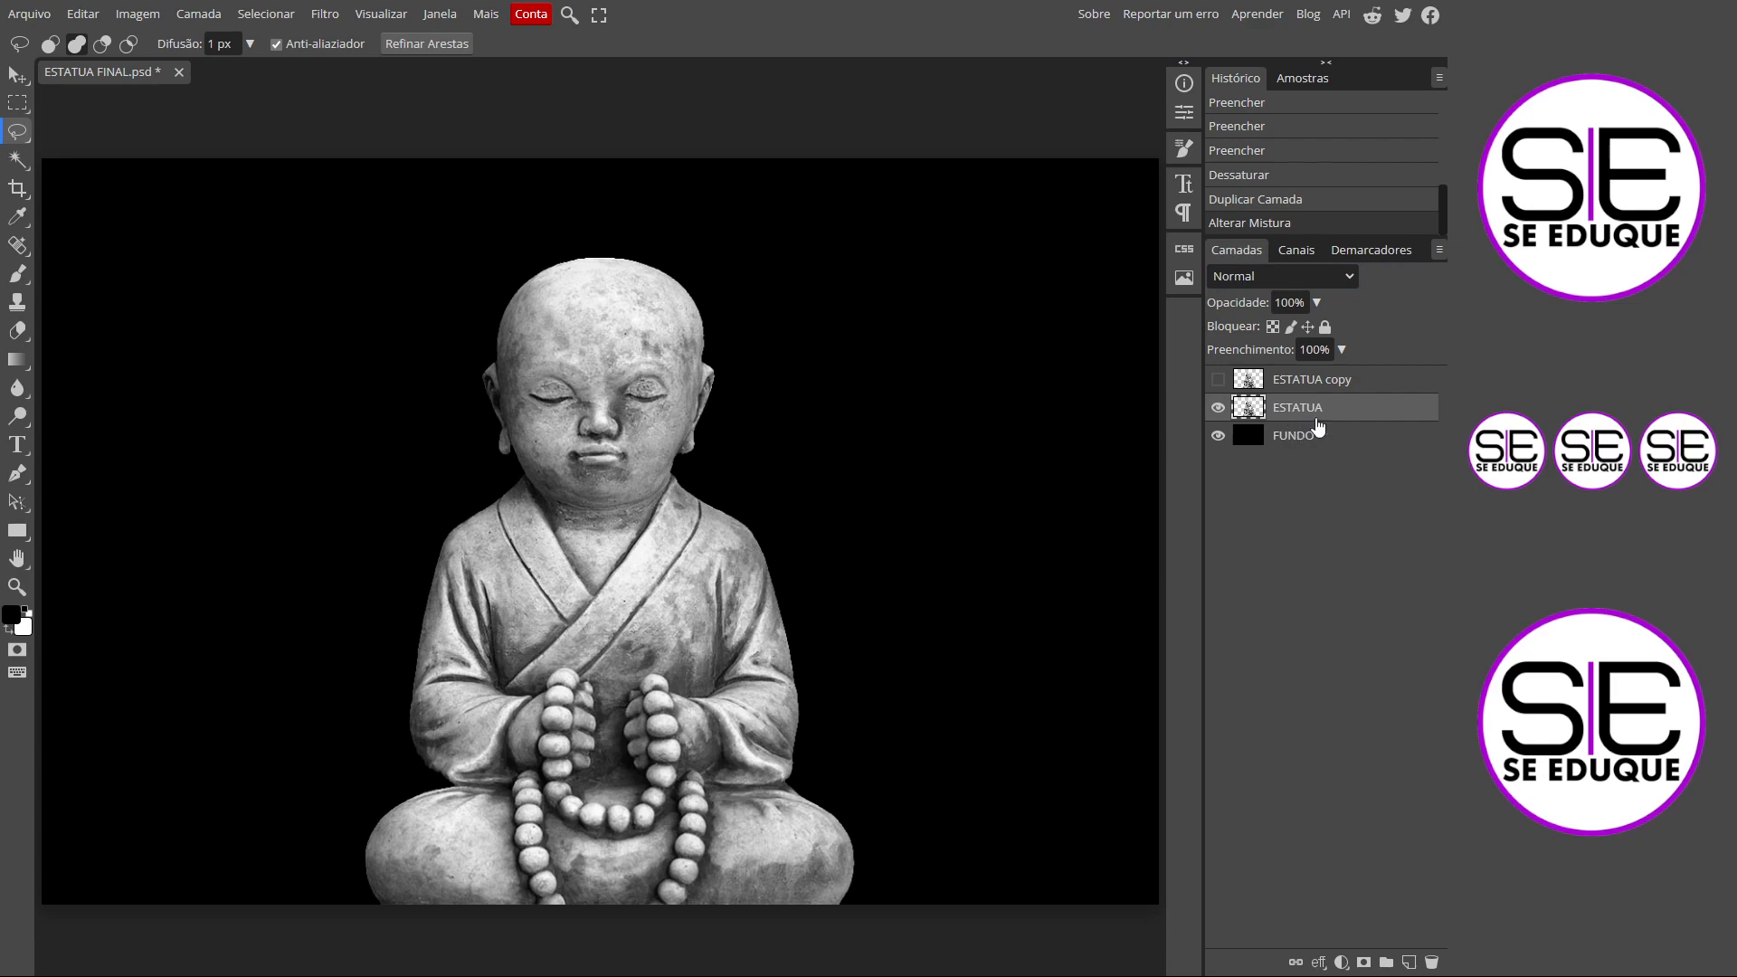
left_click(1219, 381)
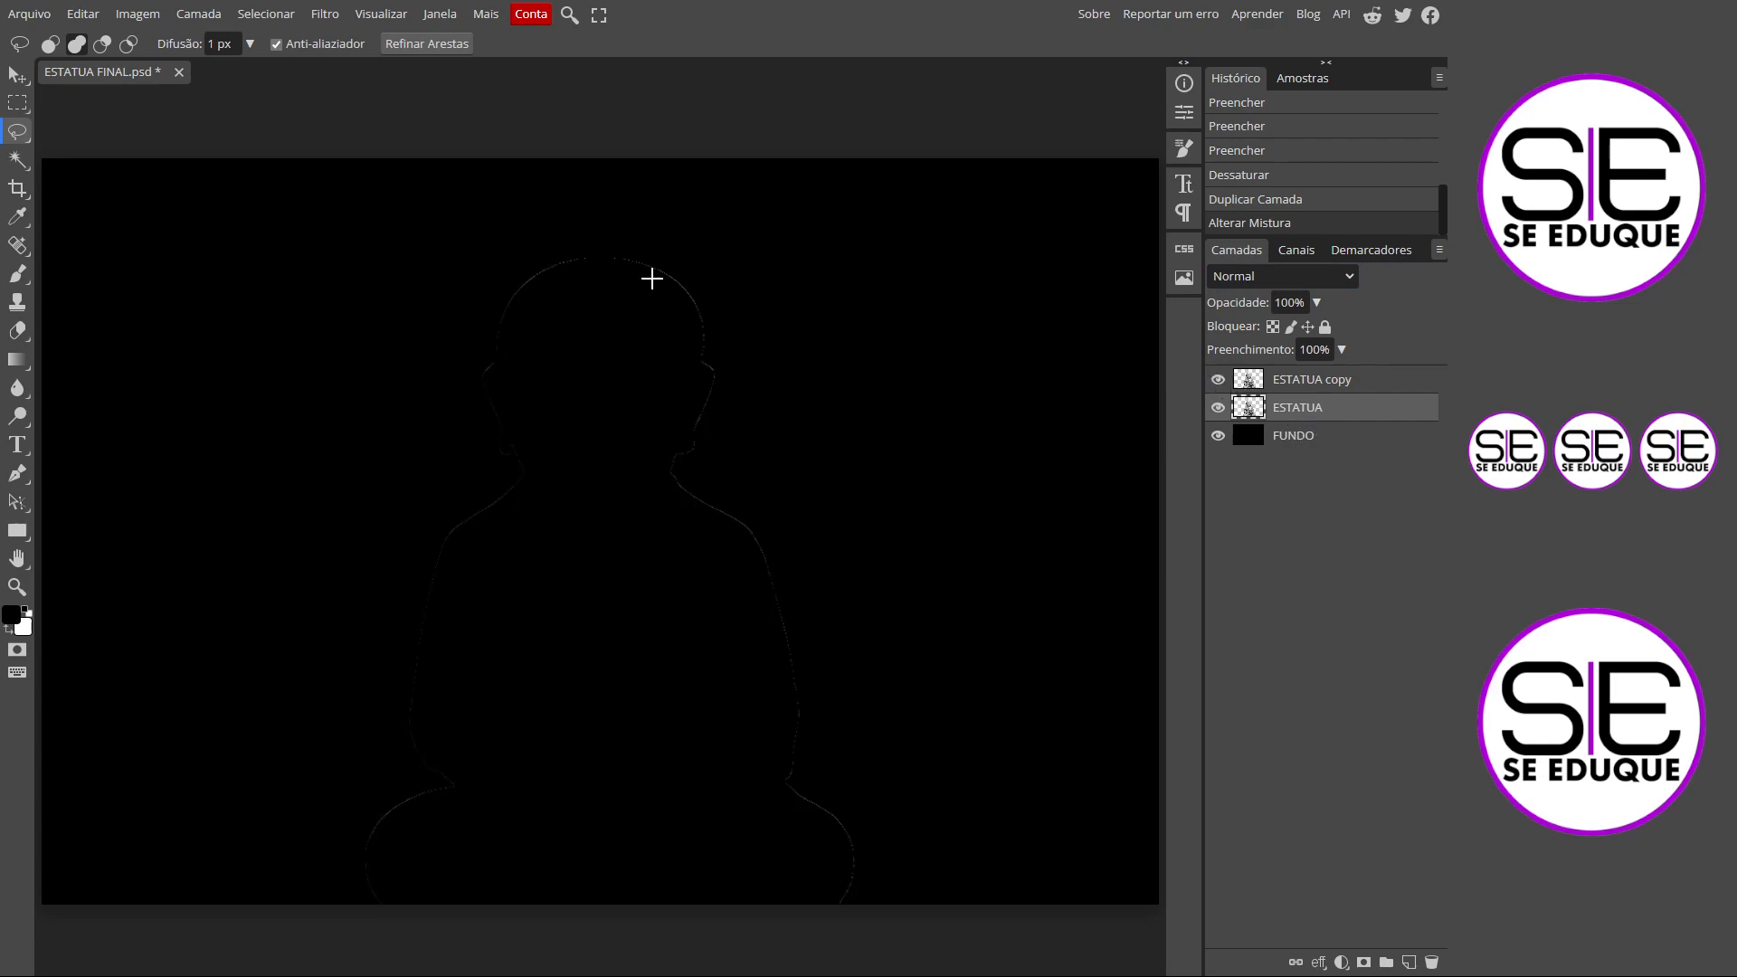
Invert the colours of the ESTATUA copy layer.
left_click(1330, 380)
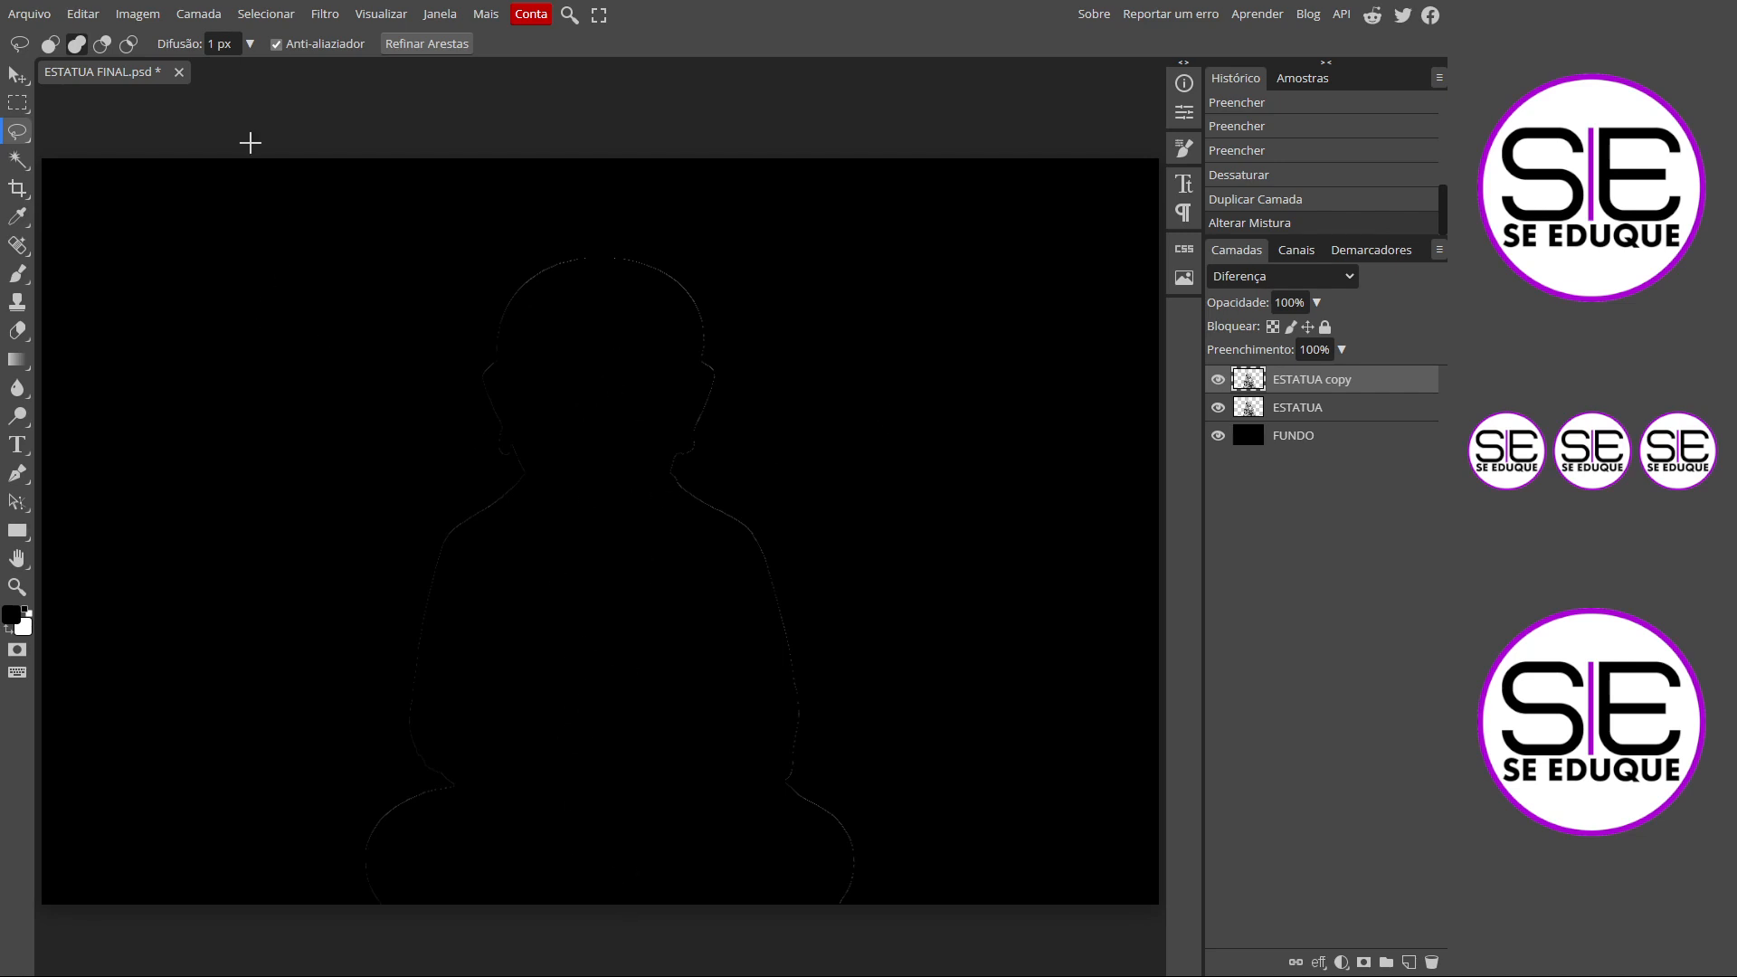
left_click(137, 14)
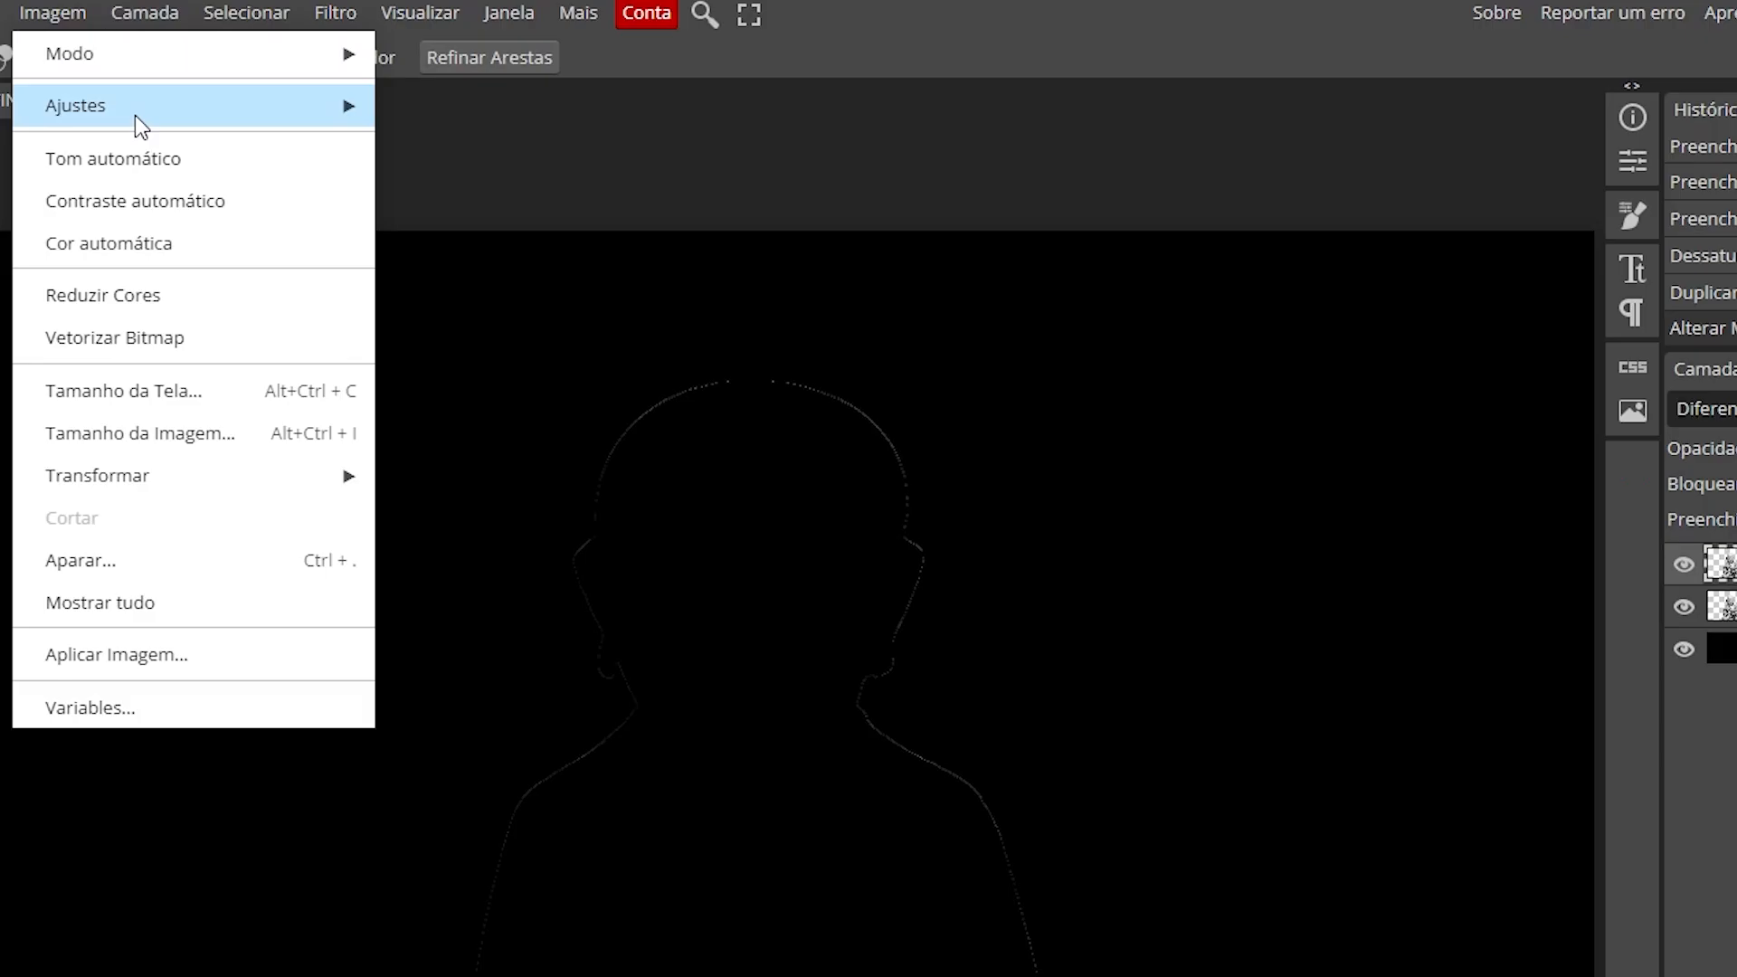
mouse_move(145, 74)
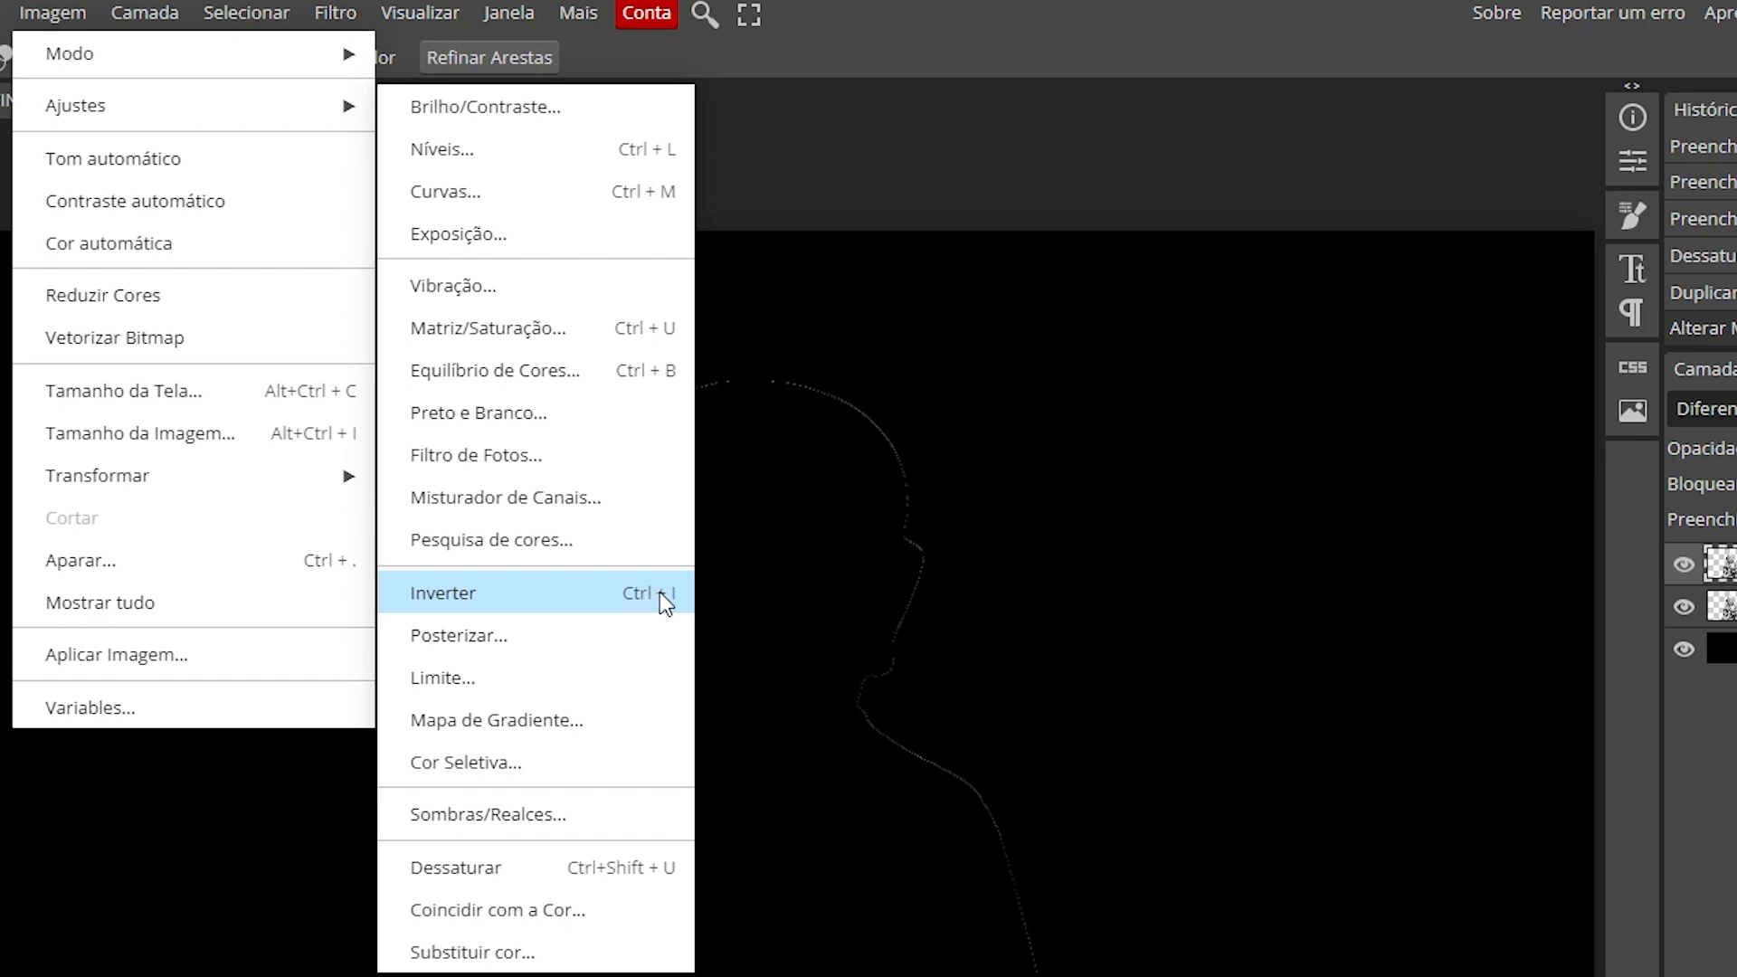
left_click(577, 593)
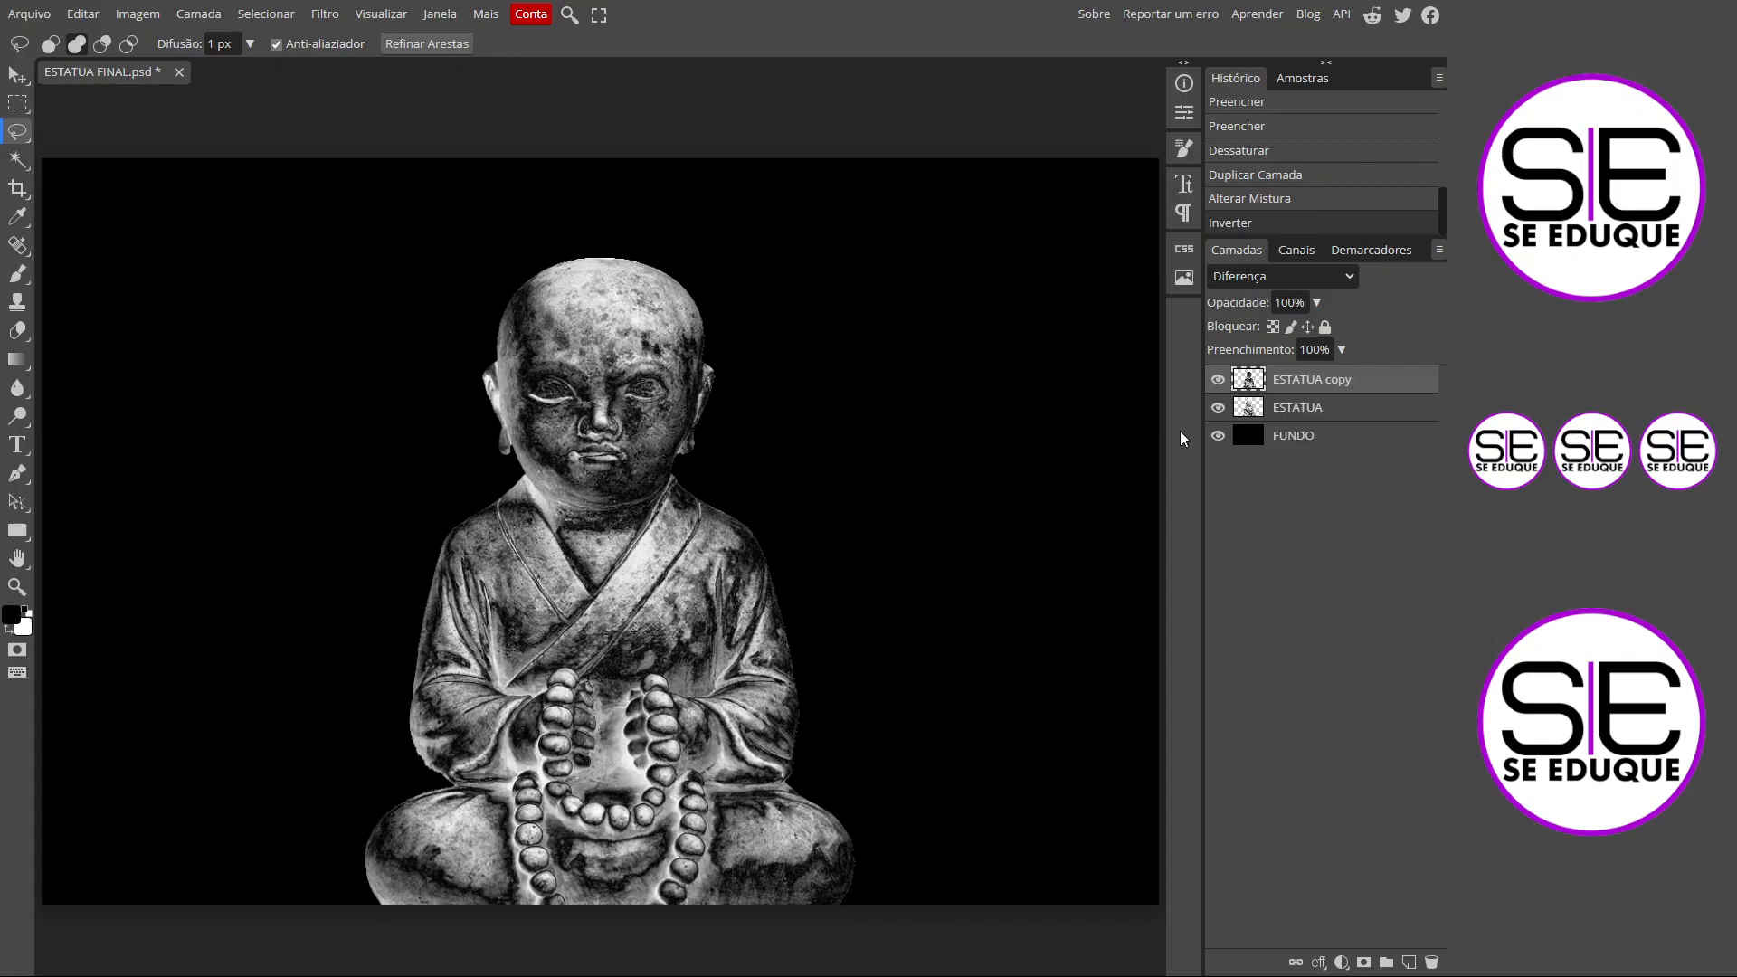
Toggle the visibility of the ESTATUA copy and ESTATUA layers to examine what each contributes to the blend.
left_click(1684, 564)
left_click(1684, 565)
left_click(1219, 384)
left_click(1219, 384)
left_click(1218, 407)
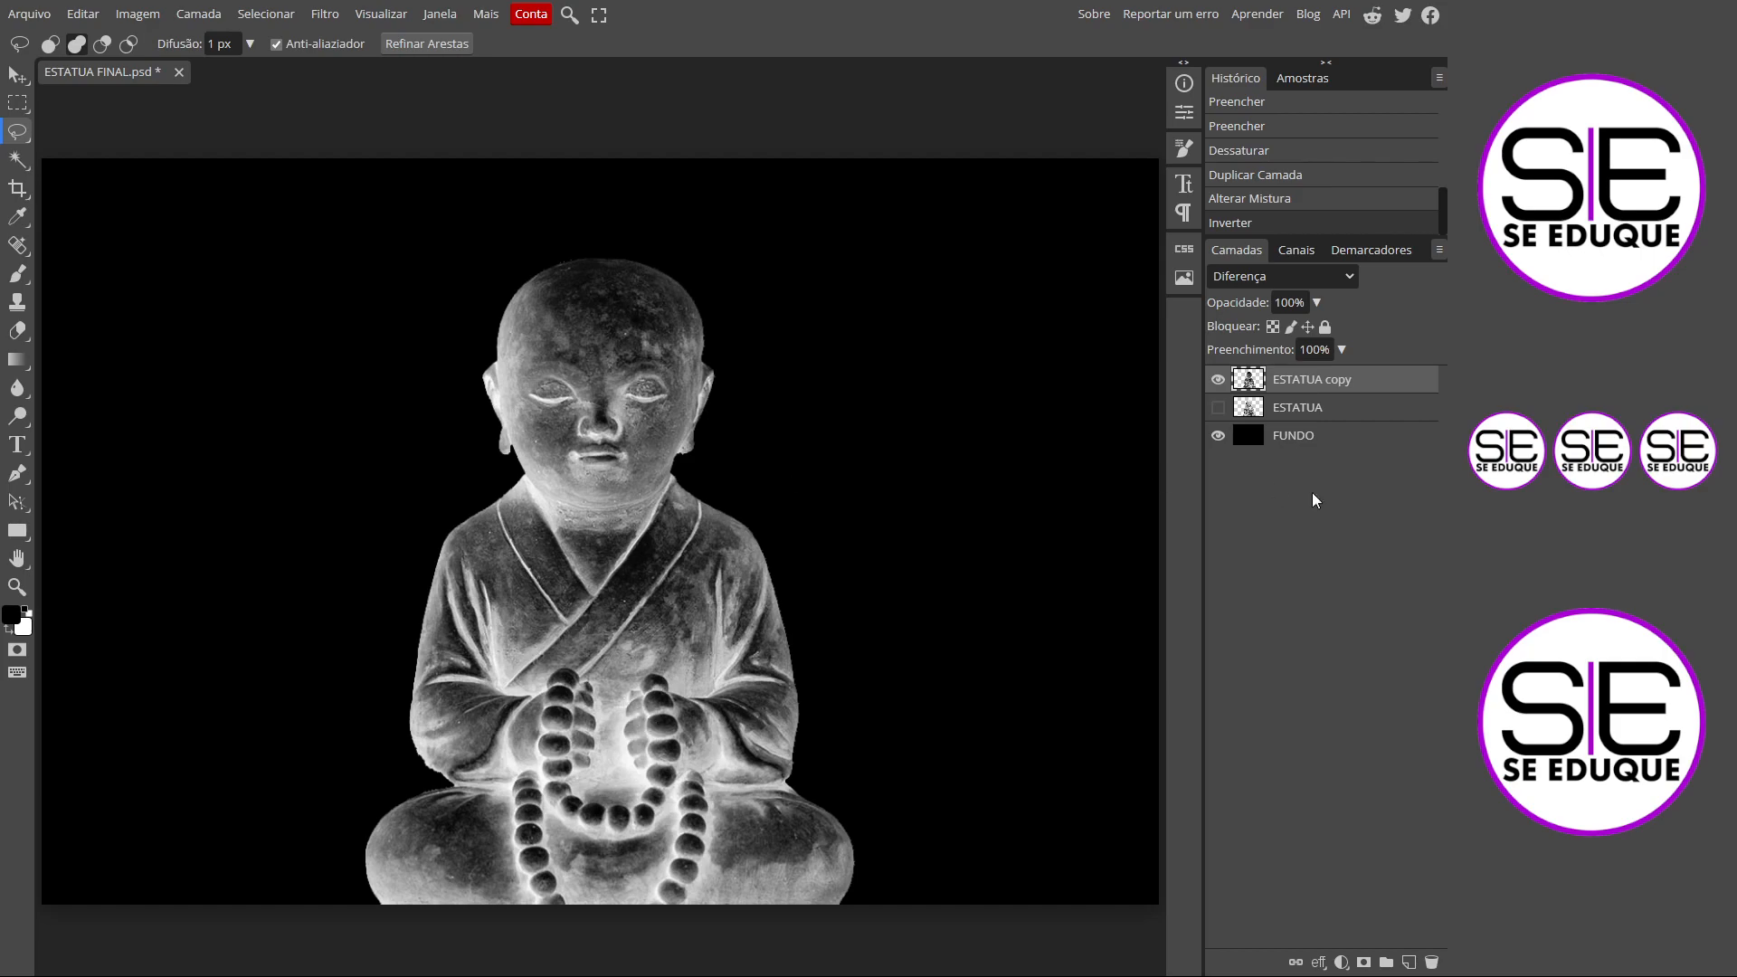
left_click(1218, 408)
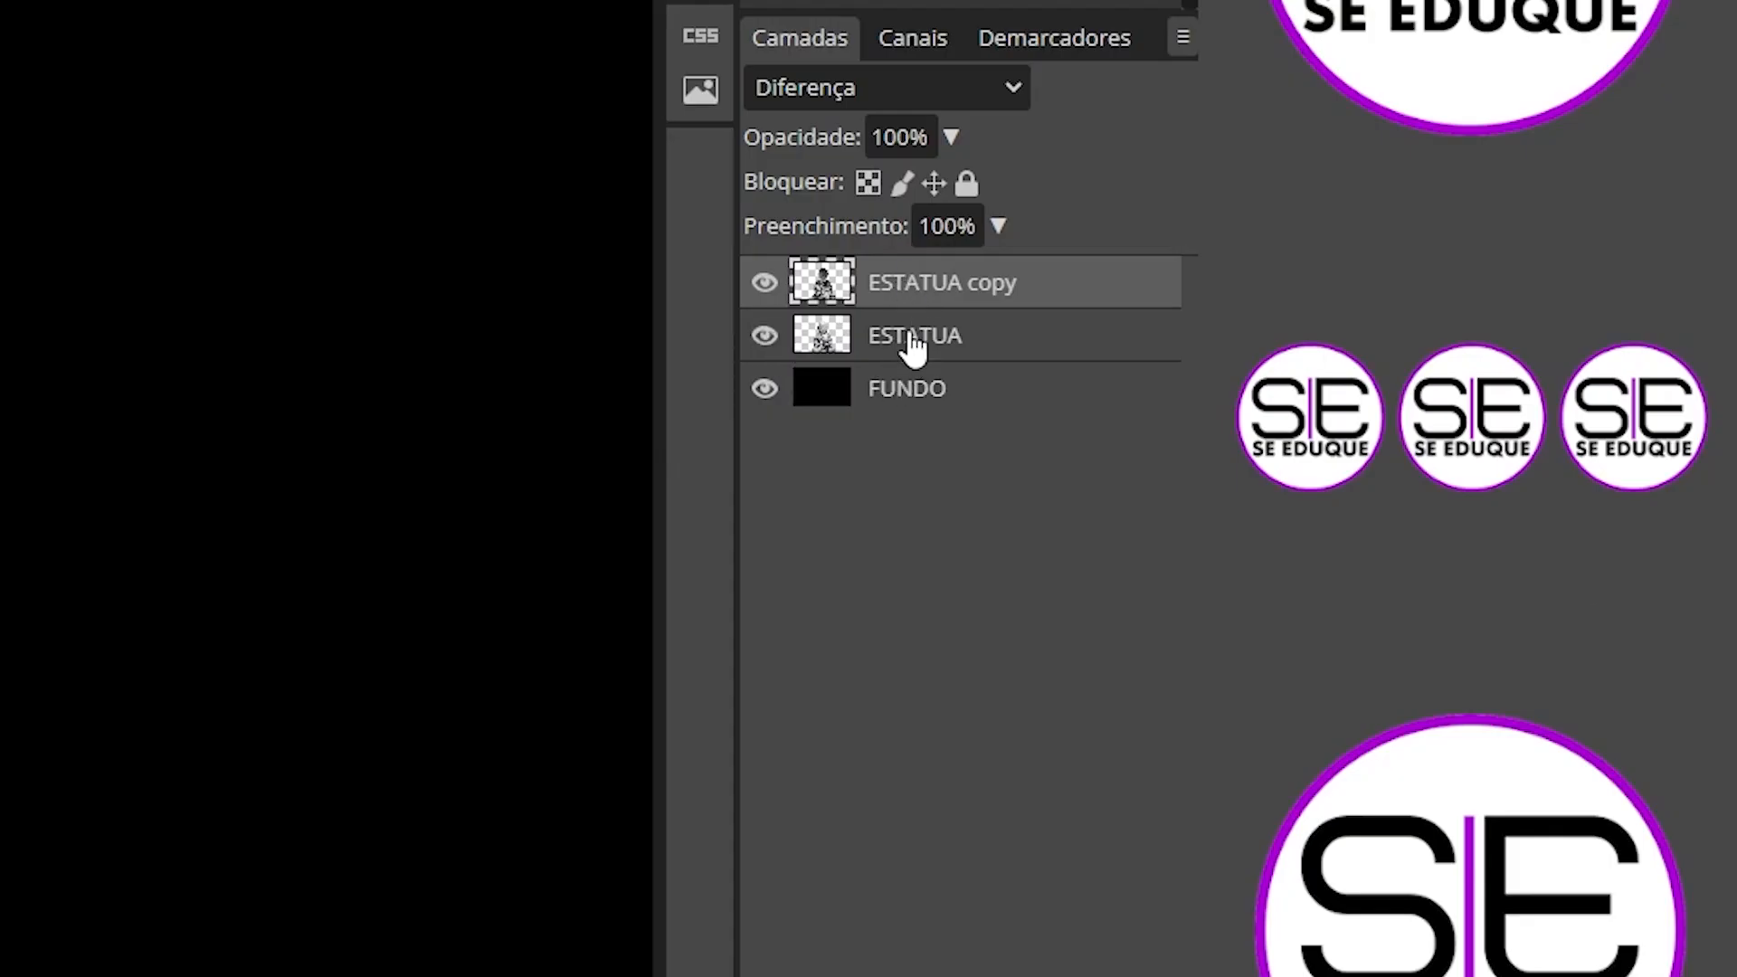
Merge the ESTATUA and ESTATUA copy layers into one layer.
left_click(918, 355)
left_click(935, 294, "shift")
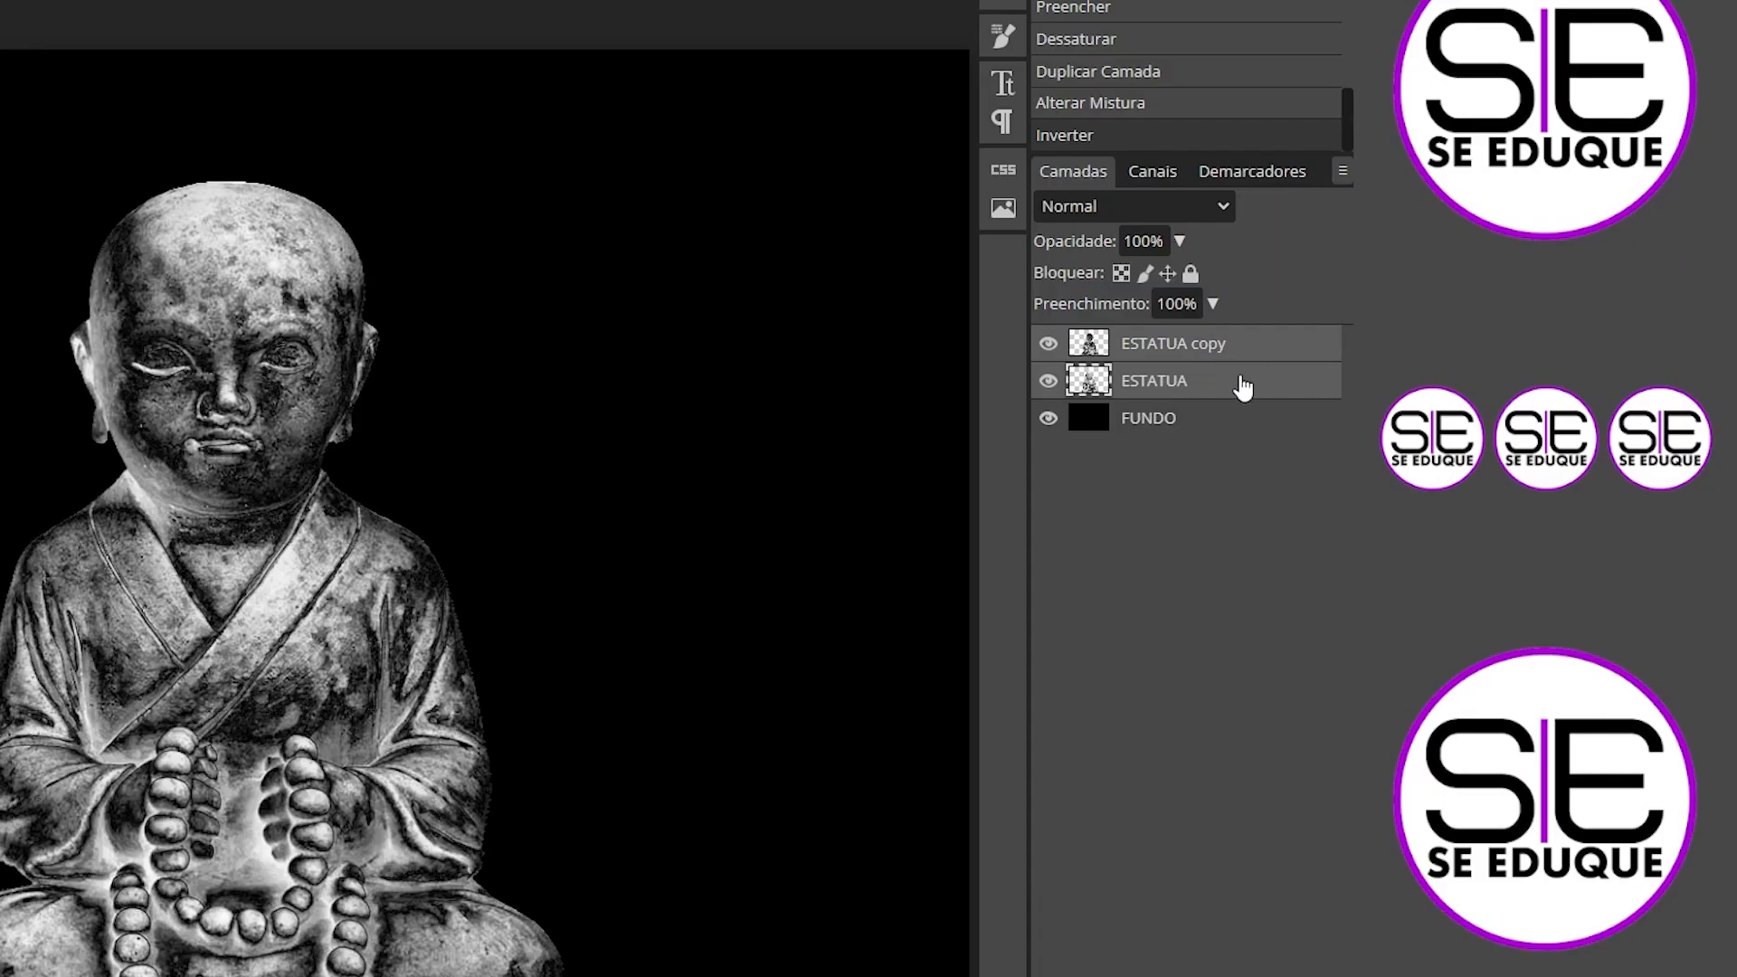
right_click(1236, 387)
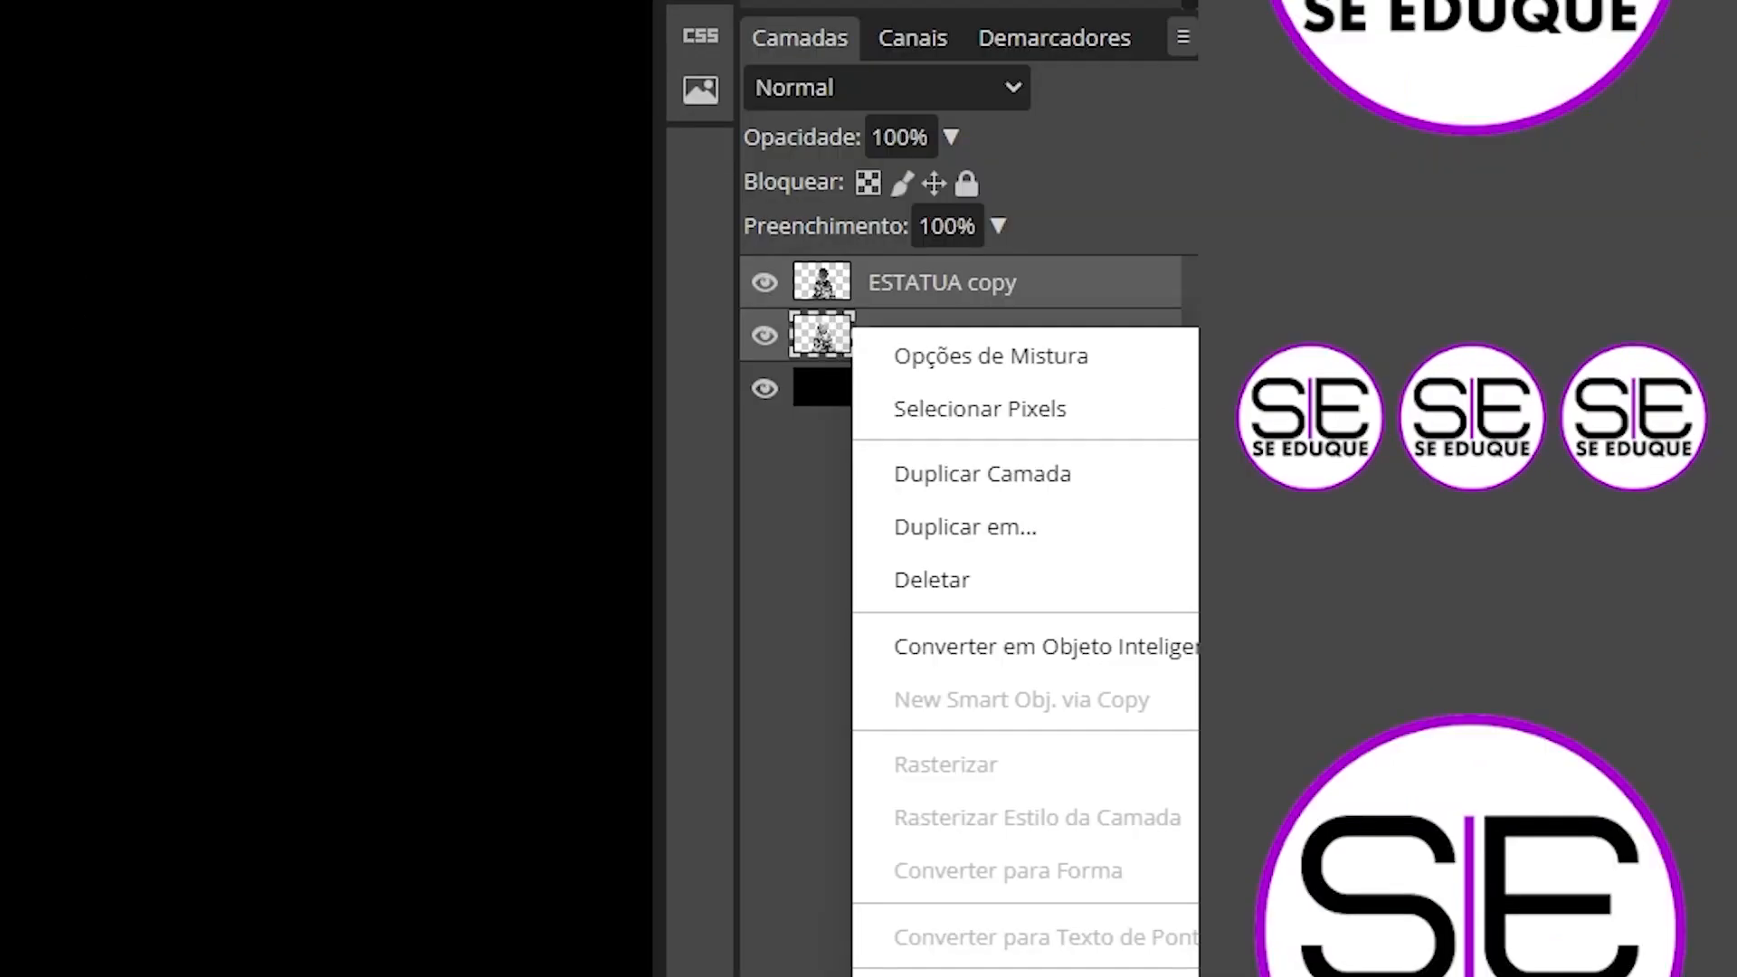
left_click(1004, 975)
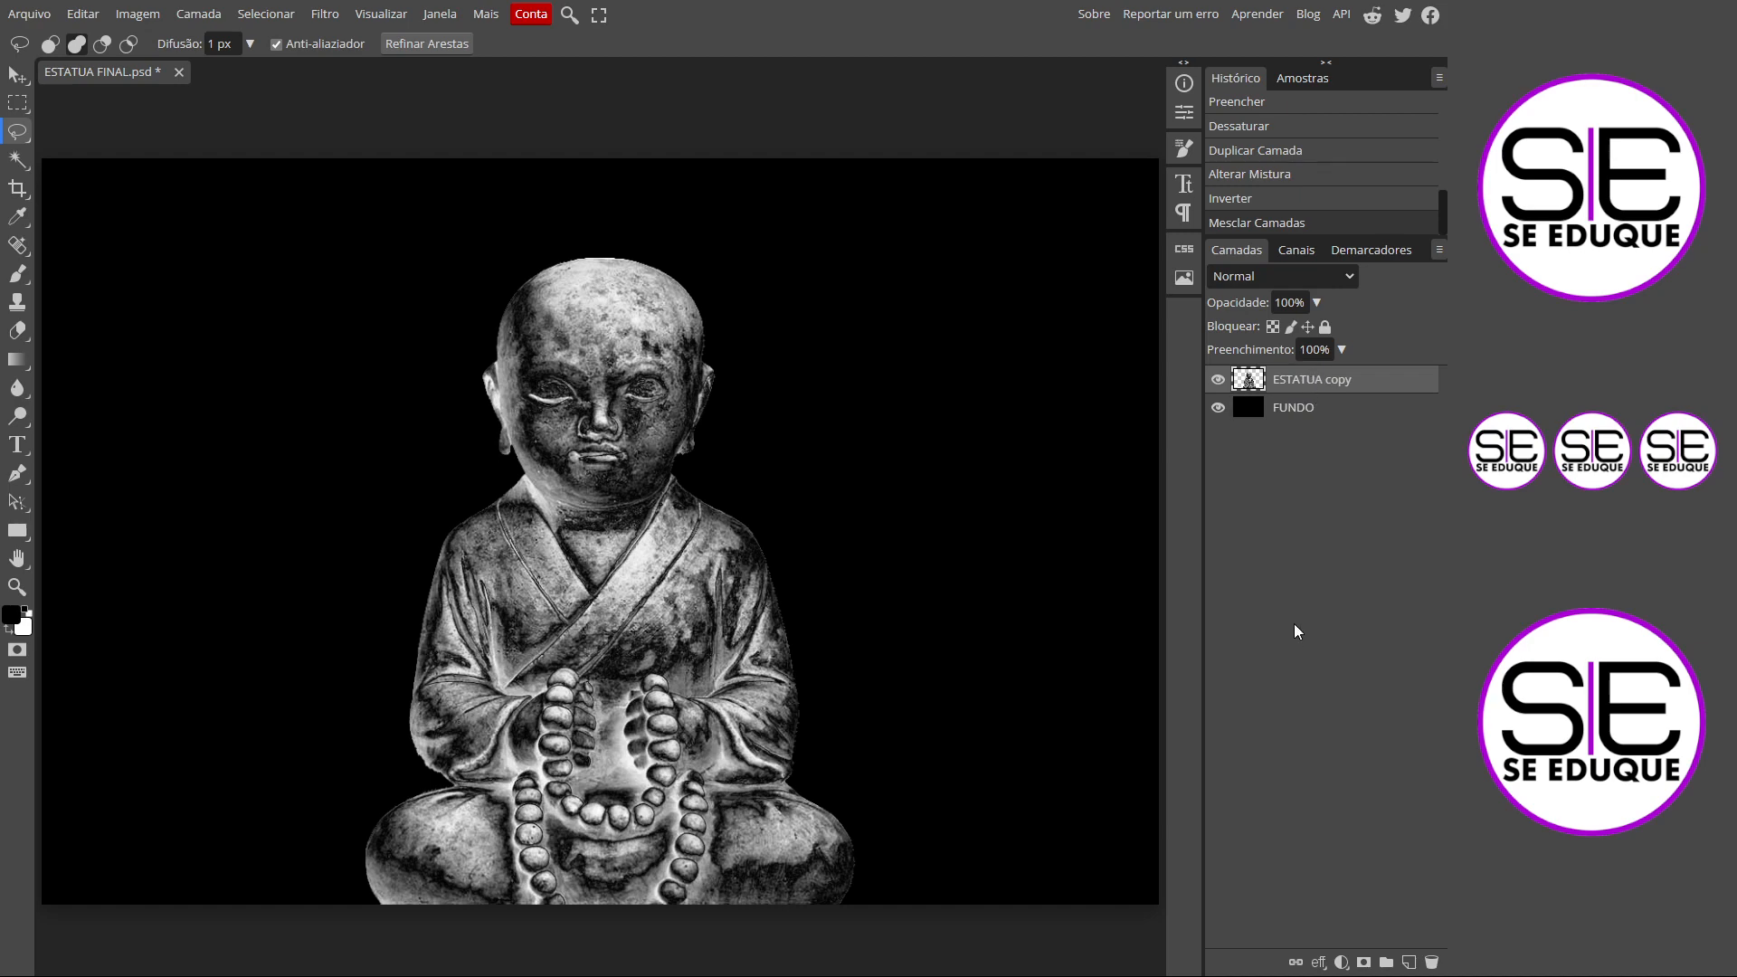
Duplicate the ESTATUA copy layer and set the duplicate's blend mode to Diferença.
left_click(199, 15)
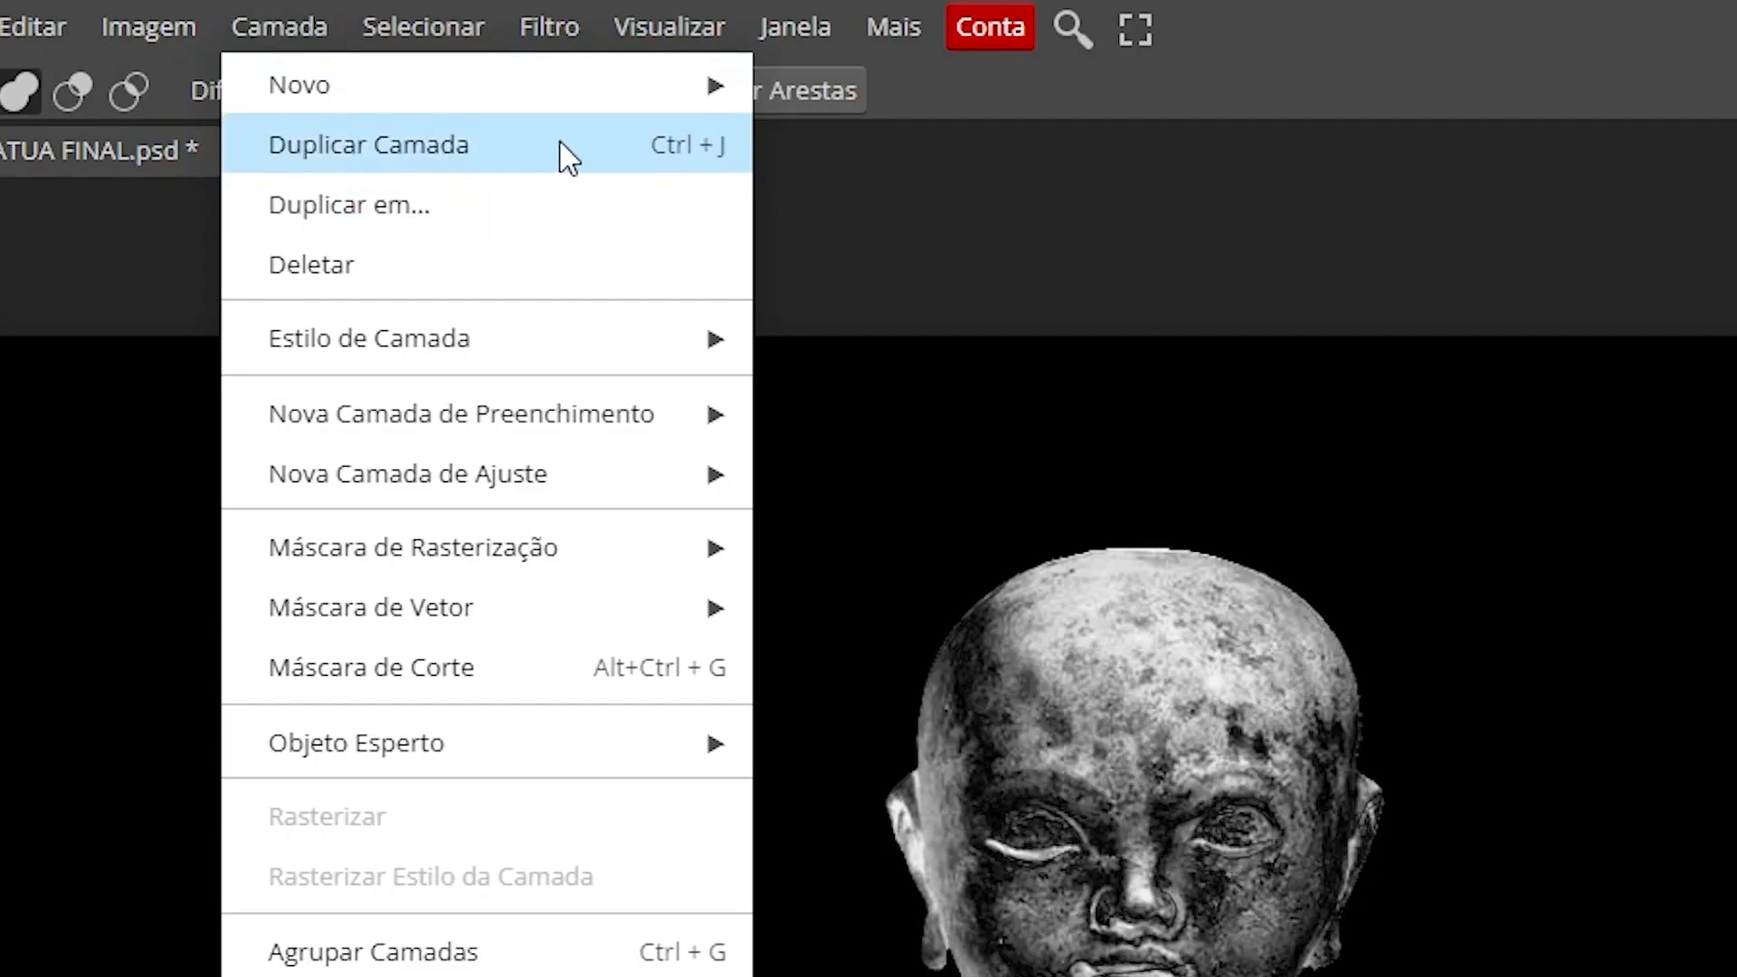
left_click(615, 147)
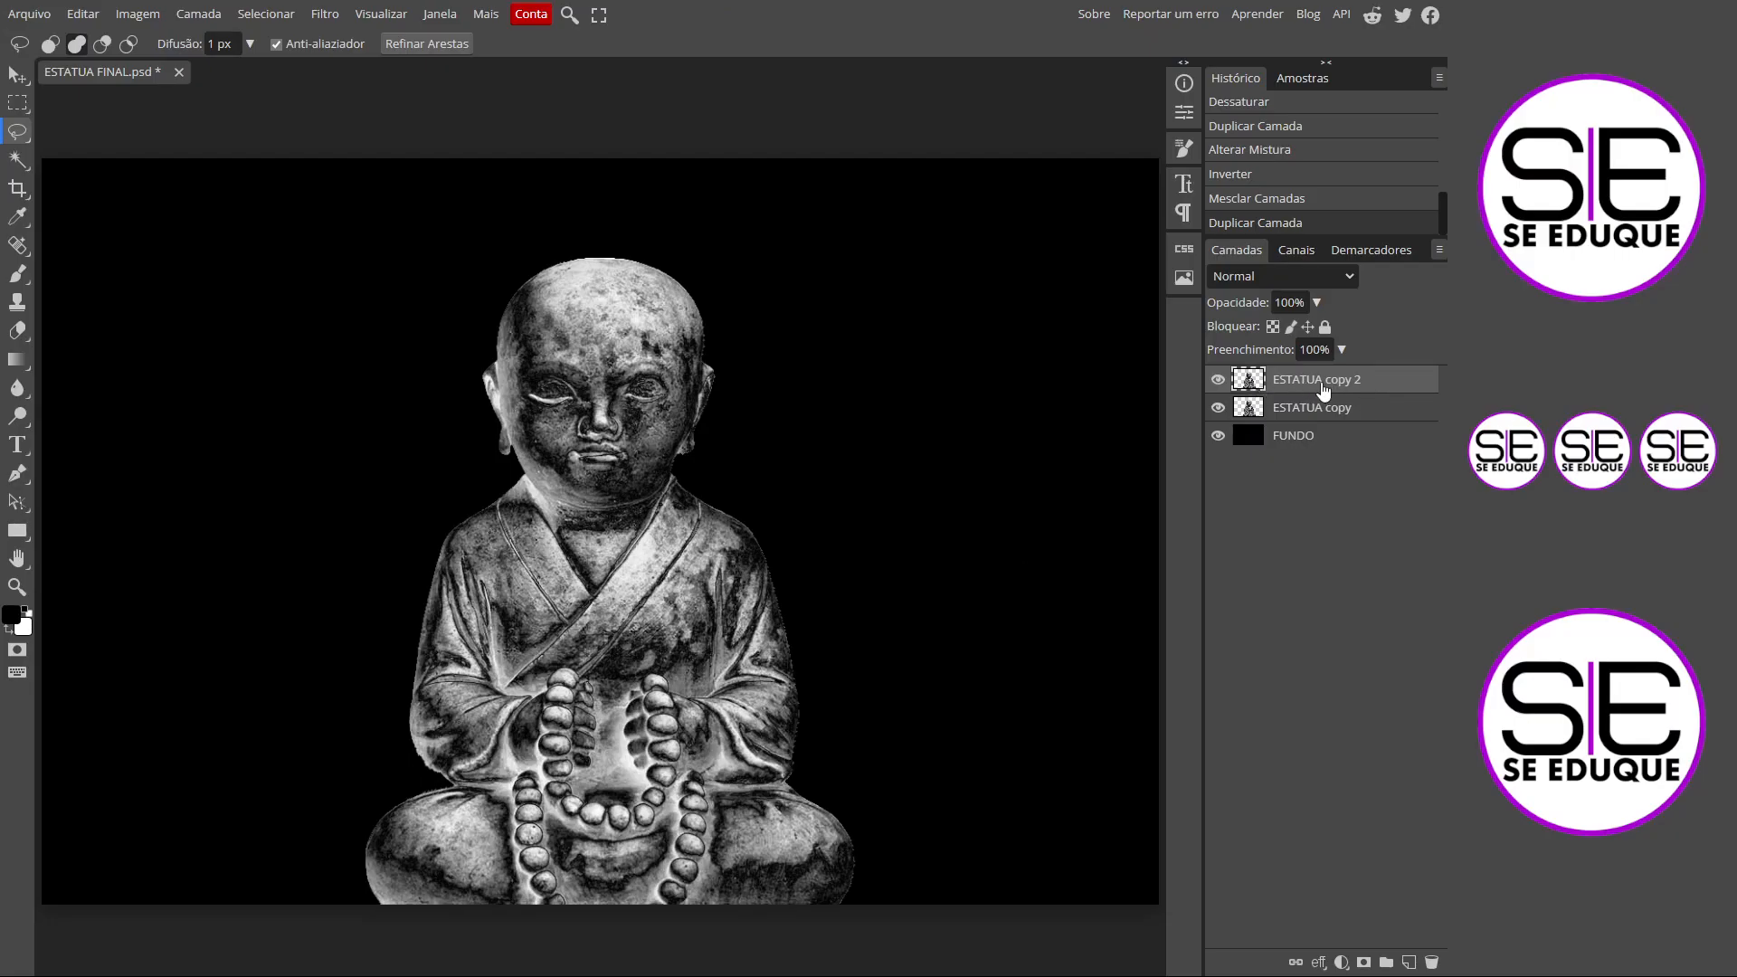
left_click(1245, 277)
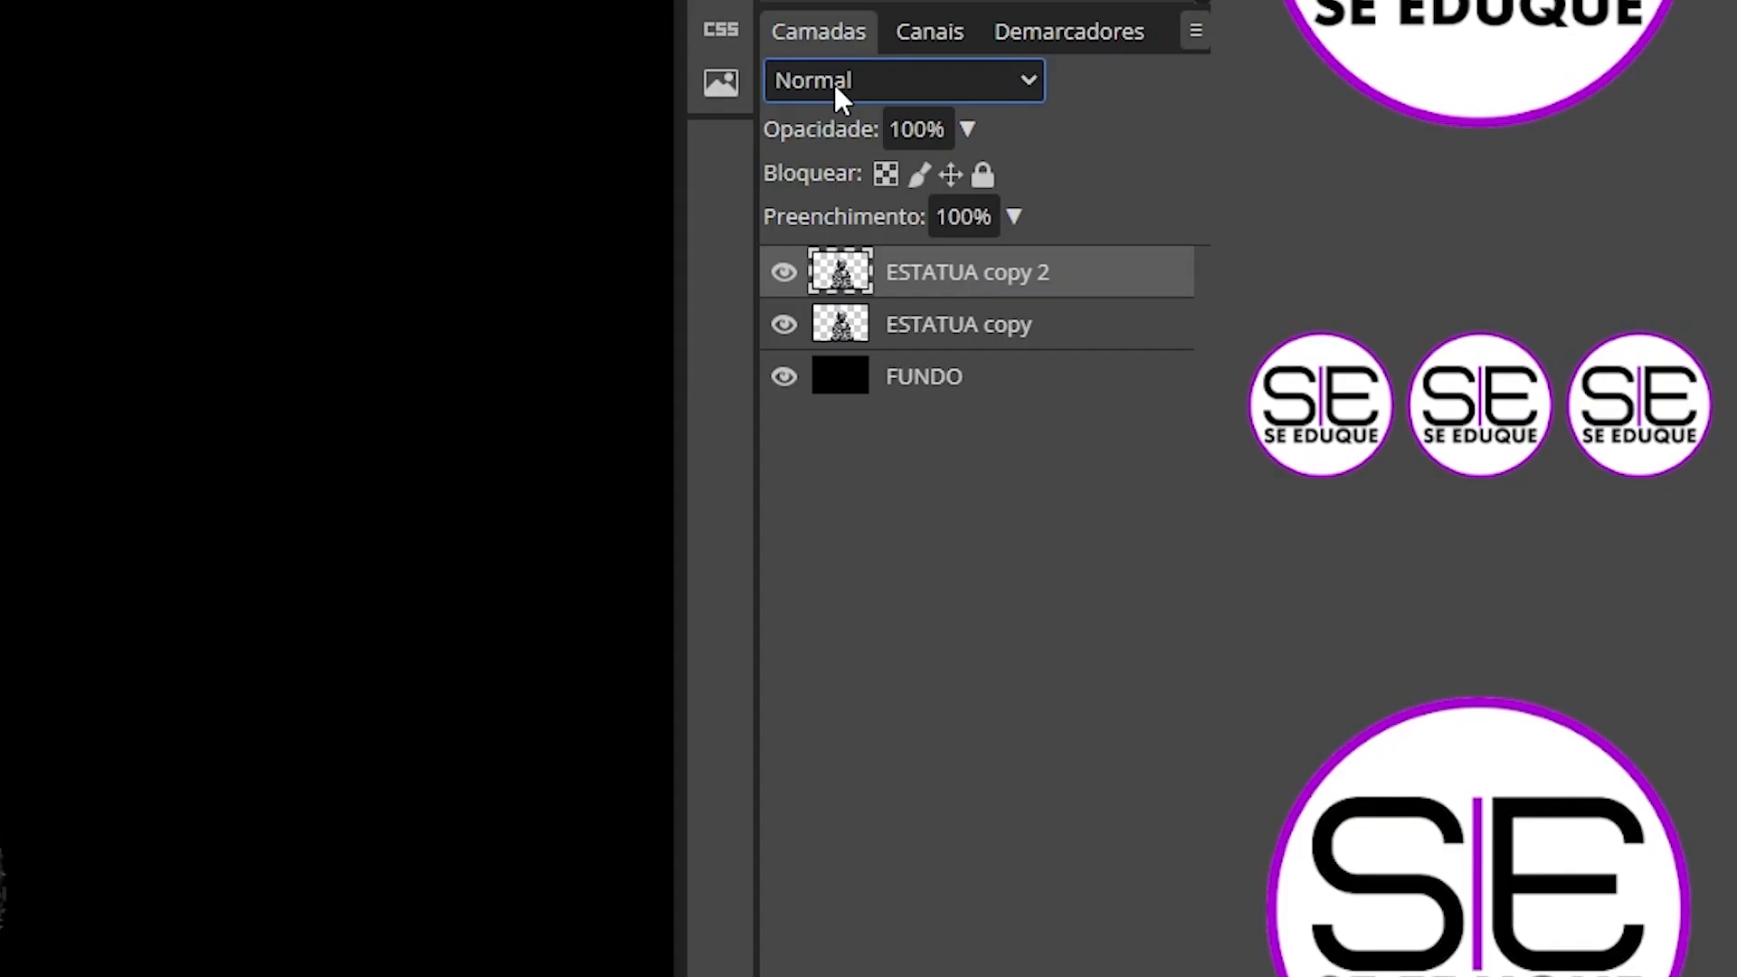
left_click(885, 80)
scroll(897, 438, "down", 5)
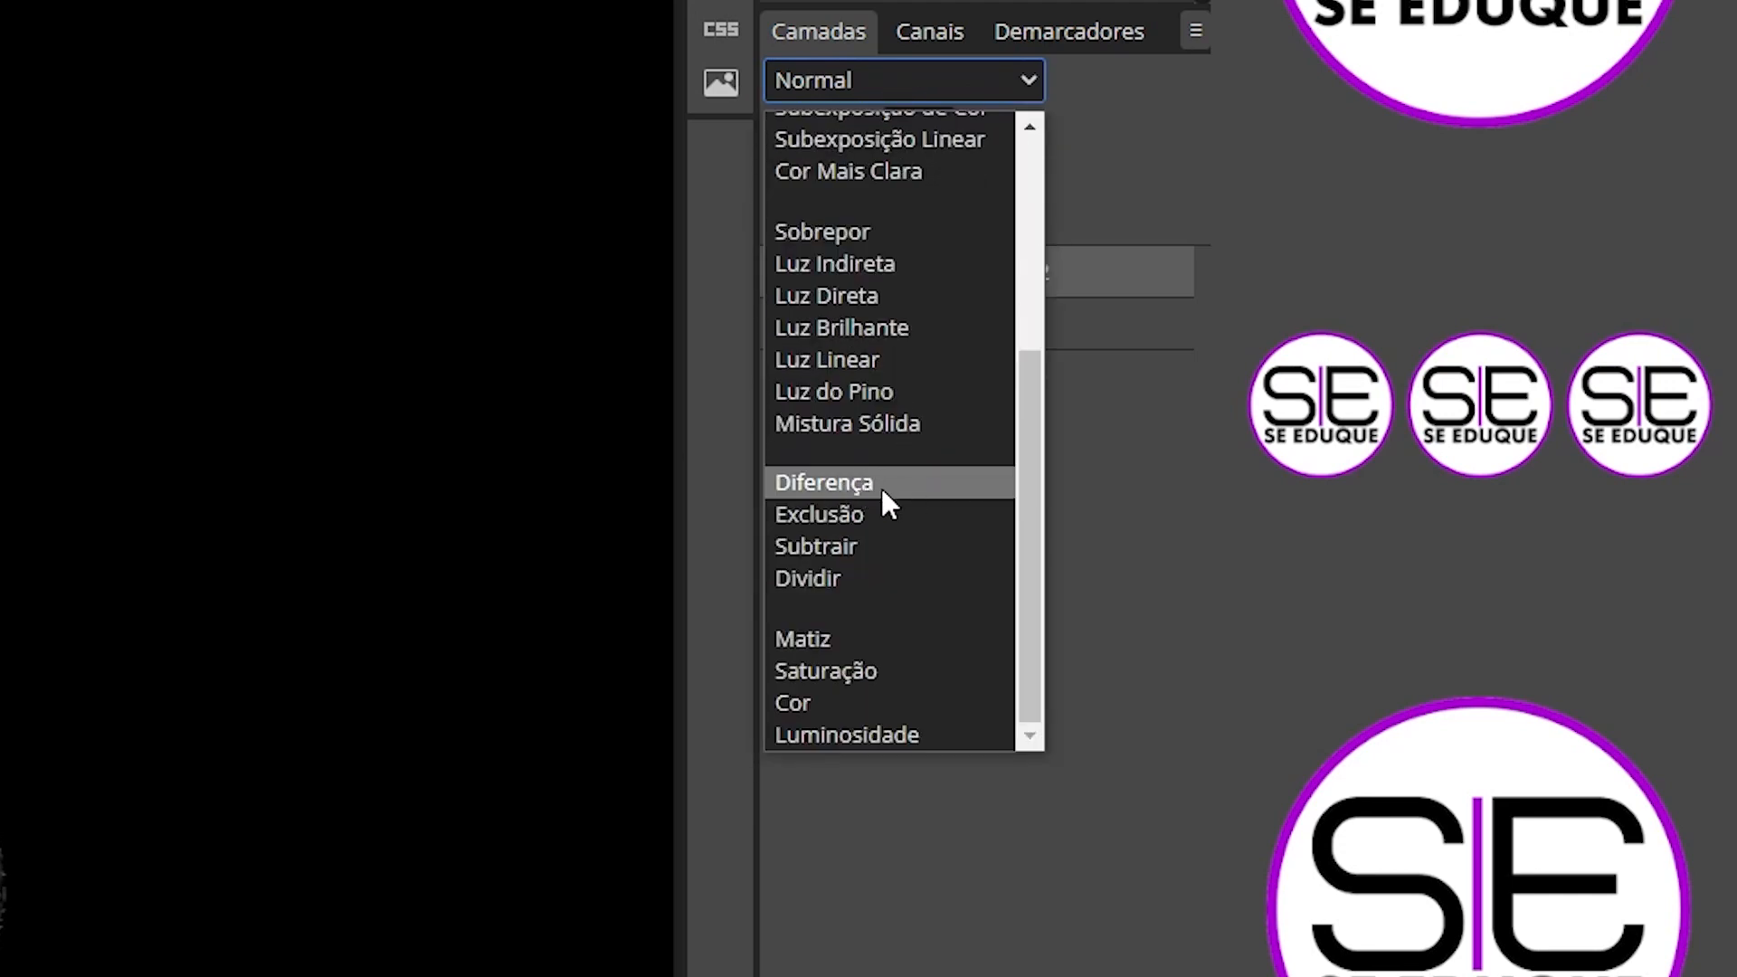
left_click(885, 487)
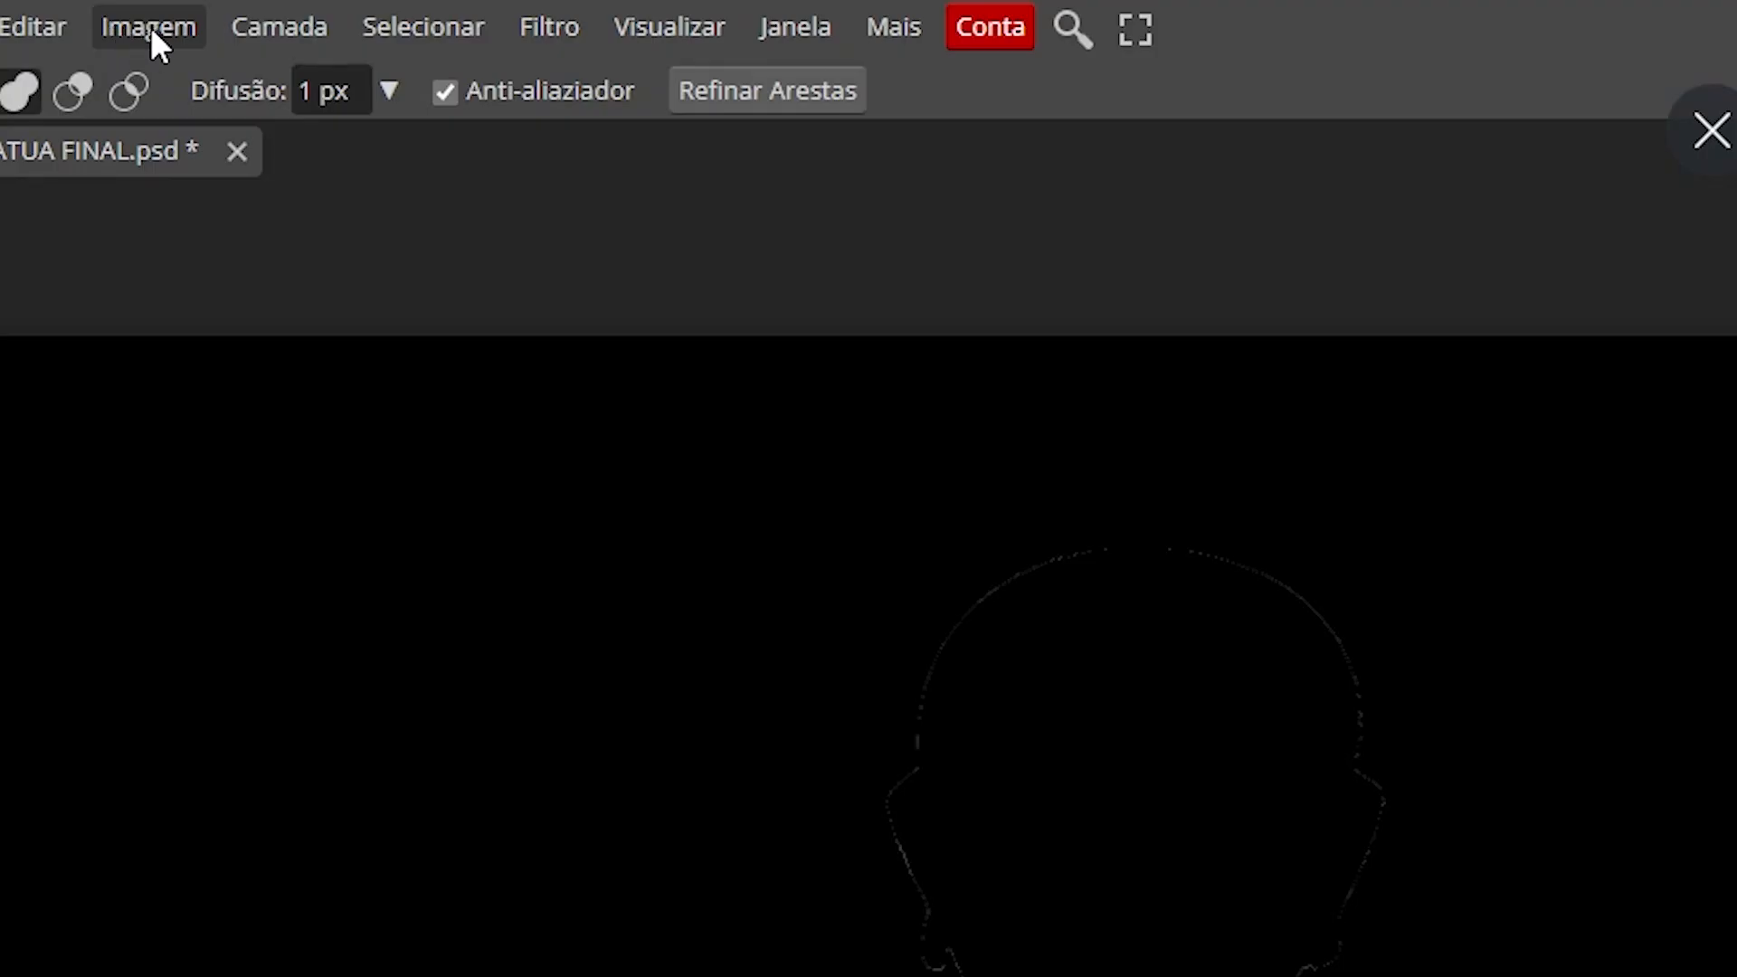
Invert the colours of the ESTATUA copy 2 layer, then hide and show it to compare the effect.
left_click(156, 16)
mouse_move(159, 76)
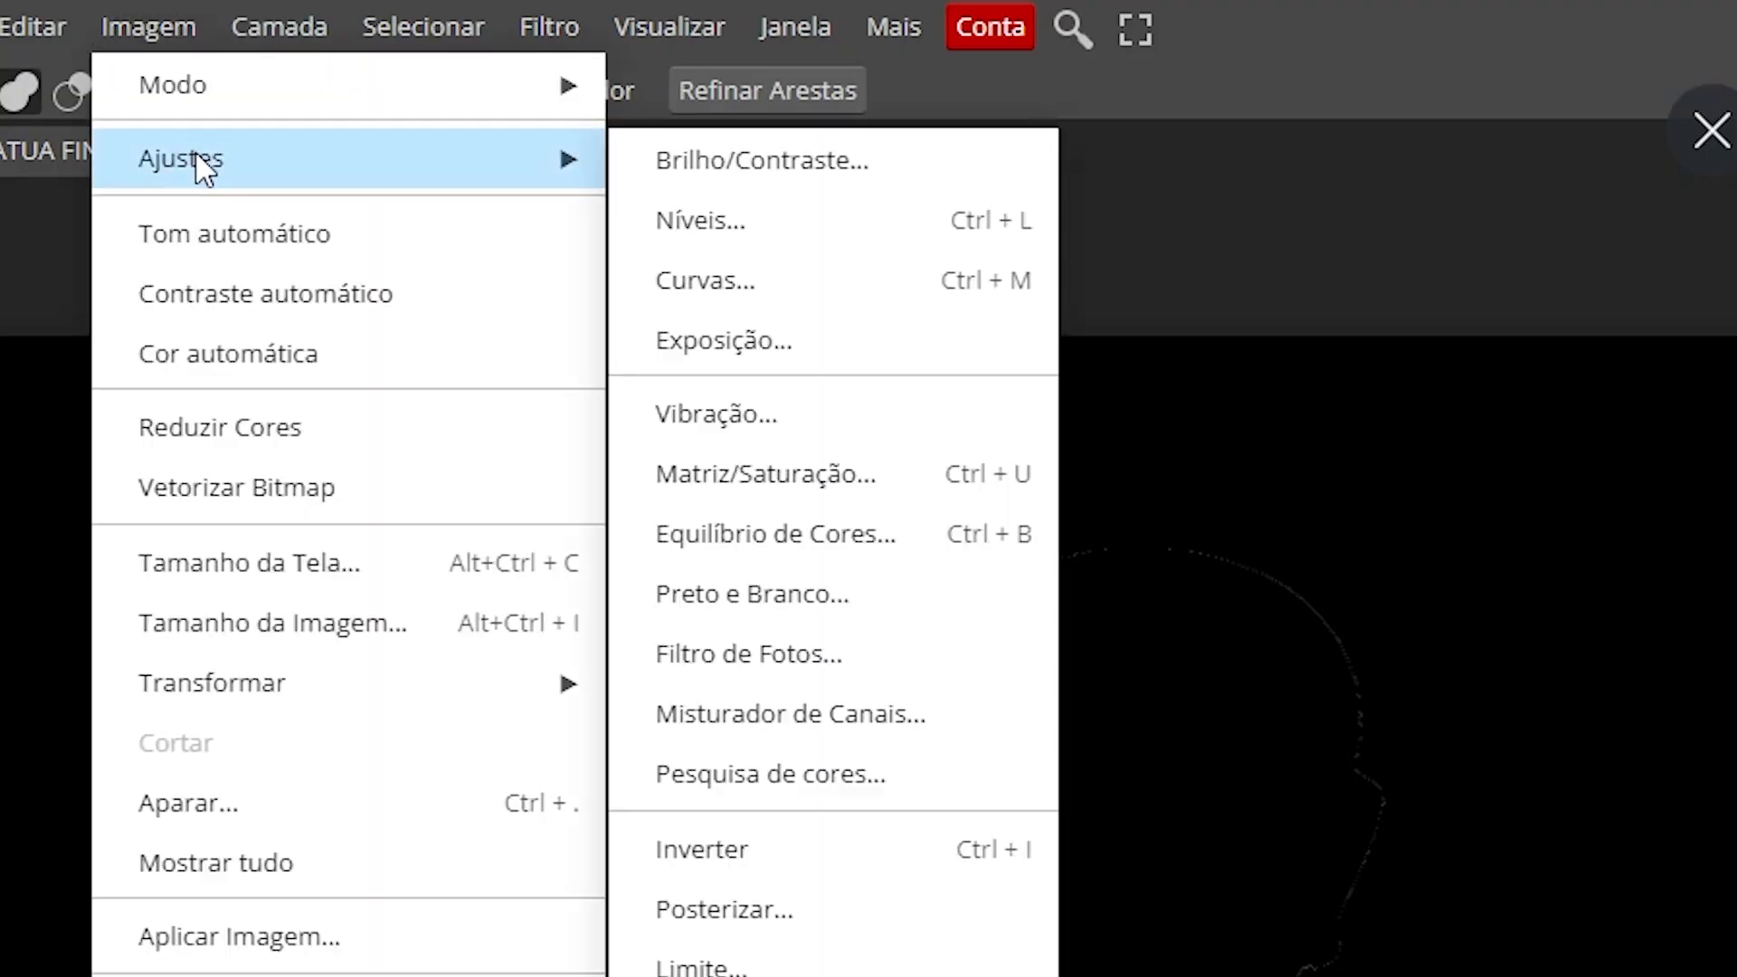
left_click(914, 860)
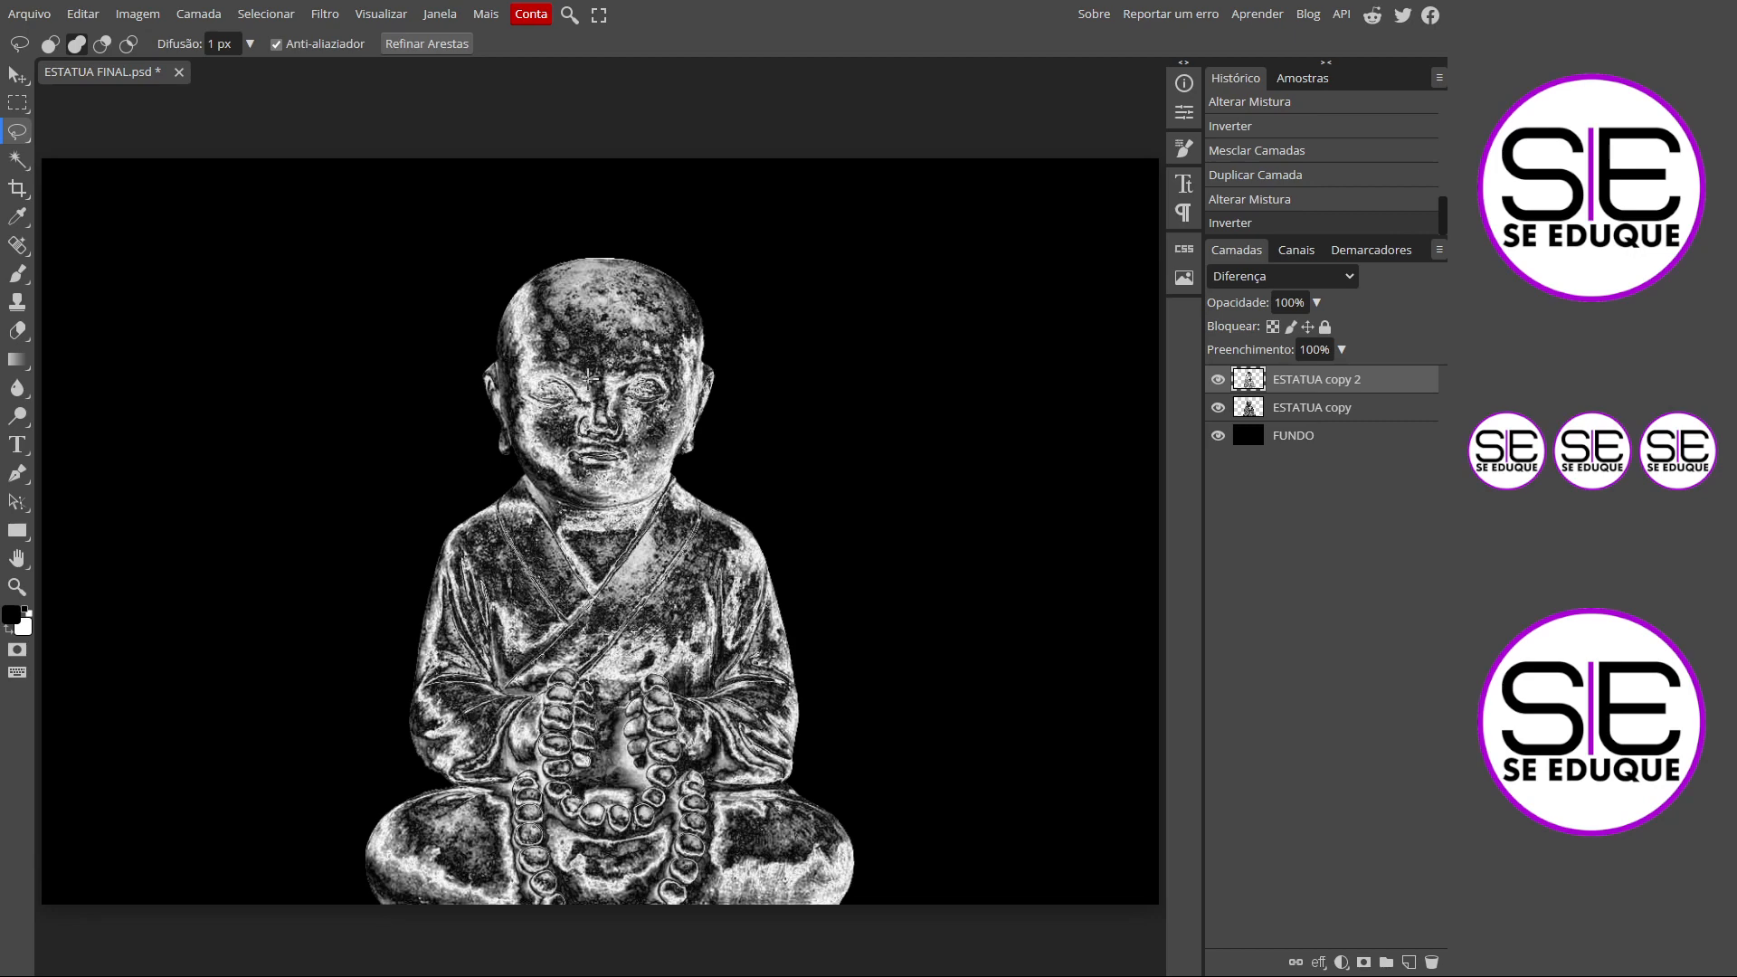
left_click(1216, 381)
left_click(1216, 381)
Merge the ESTATUA copy and ESTATUA copy 2 layers into one layer.
left_click(1353, 414)
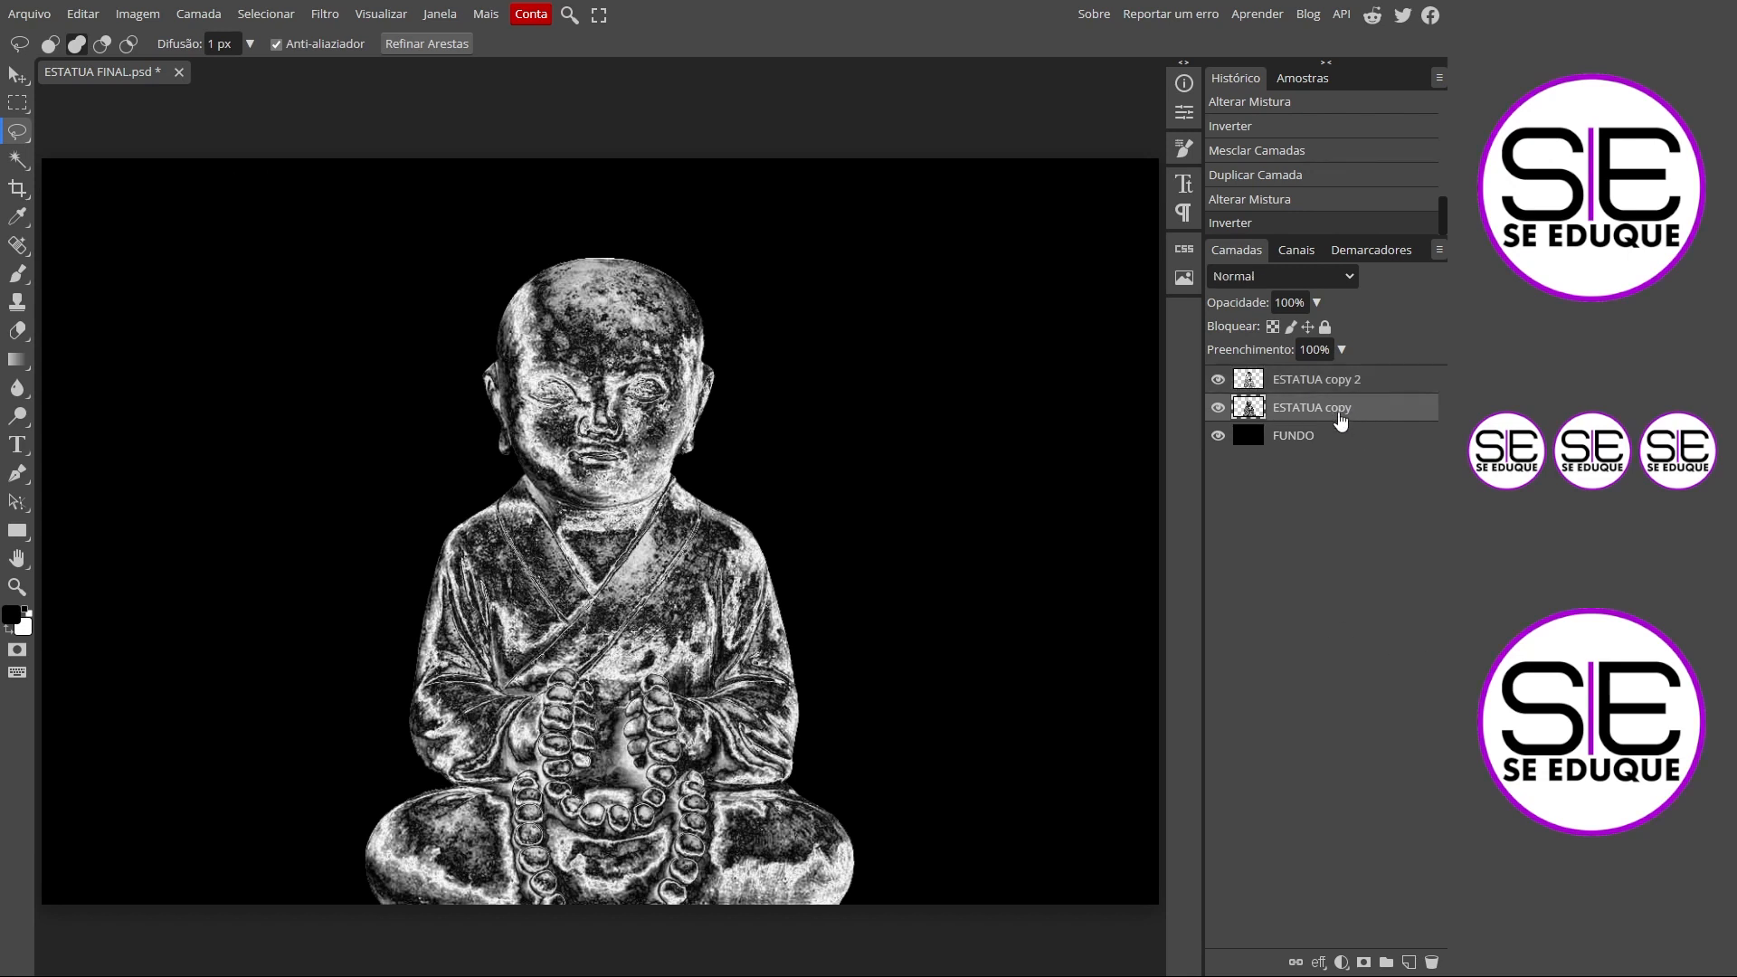
left_click(1348, 384, "shift")
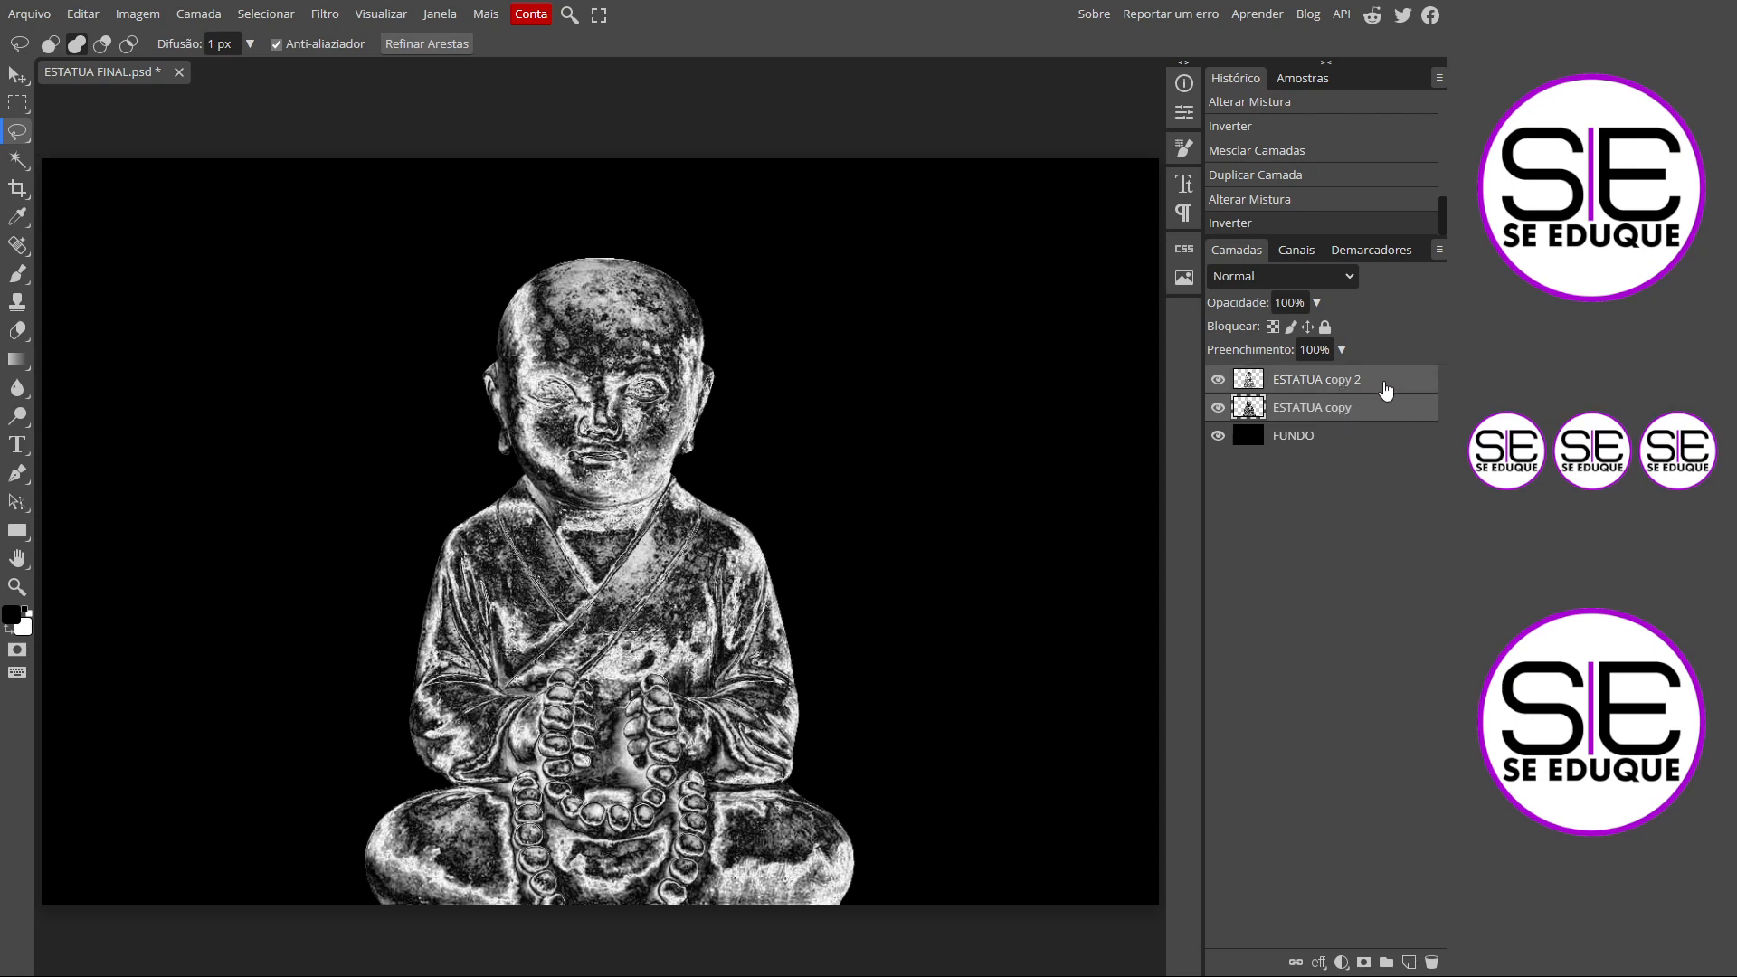
right_click(1359, 389)
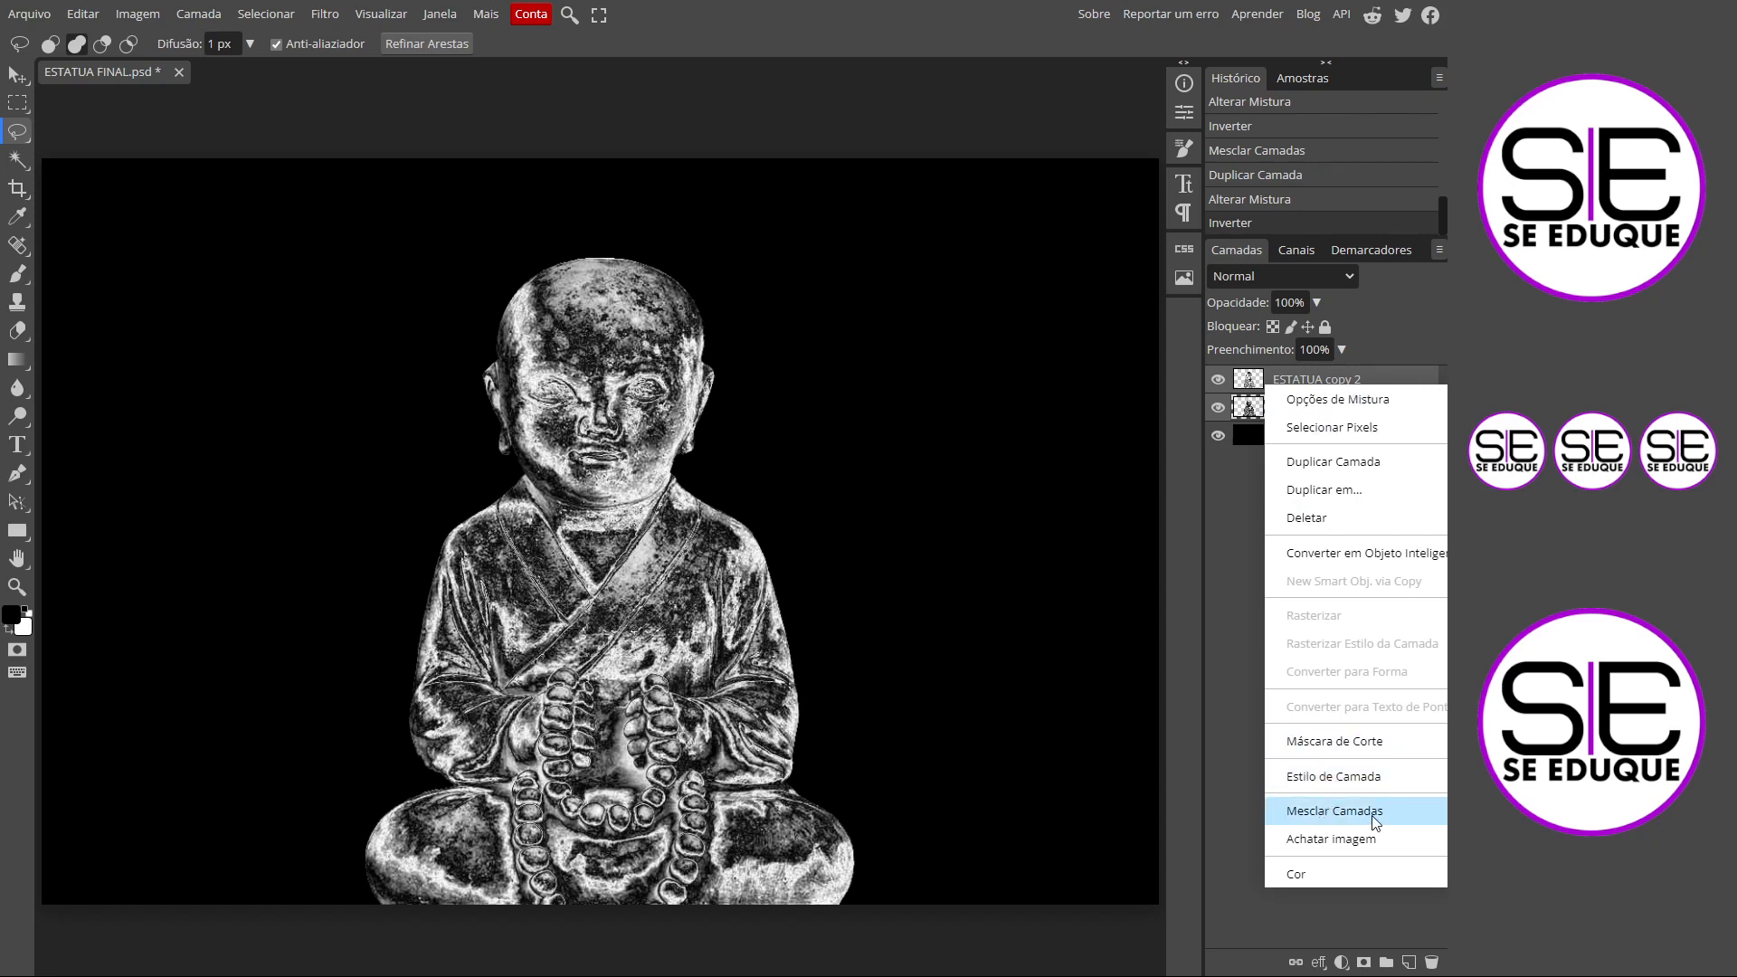
left_click(1322, 812)
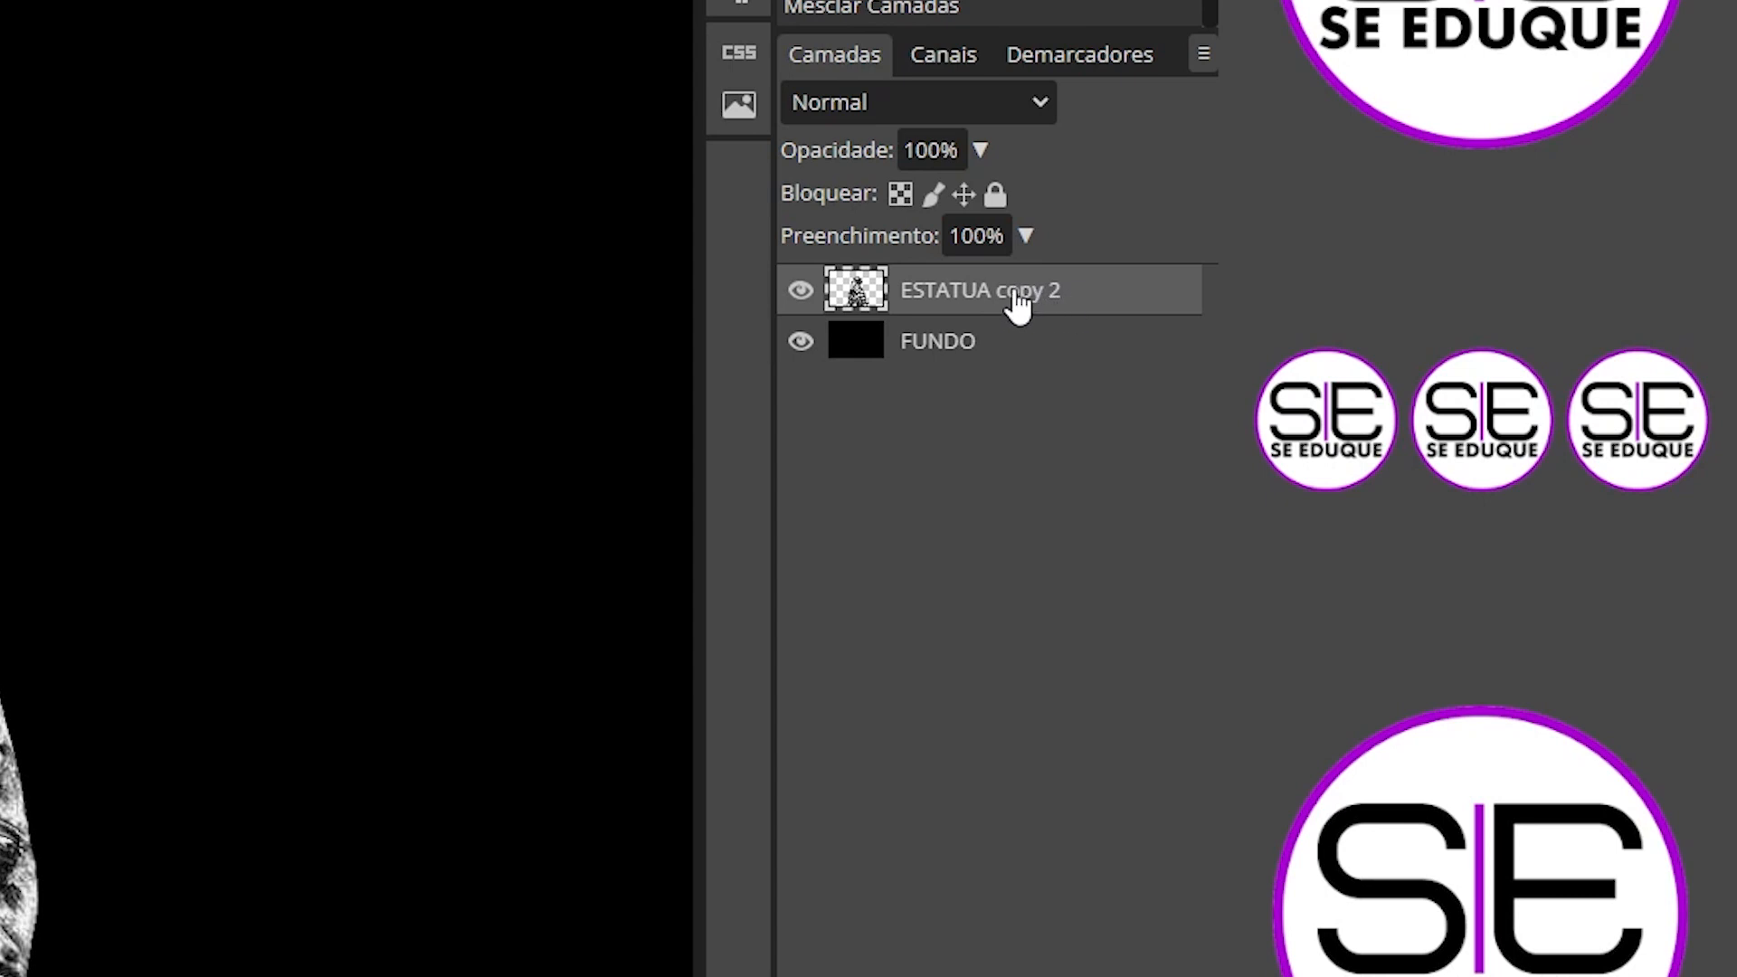
Rename the merged statue layer as ESTATUA.
double_click(1015, 295)
double_click(1017, 304)
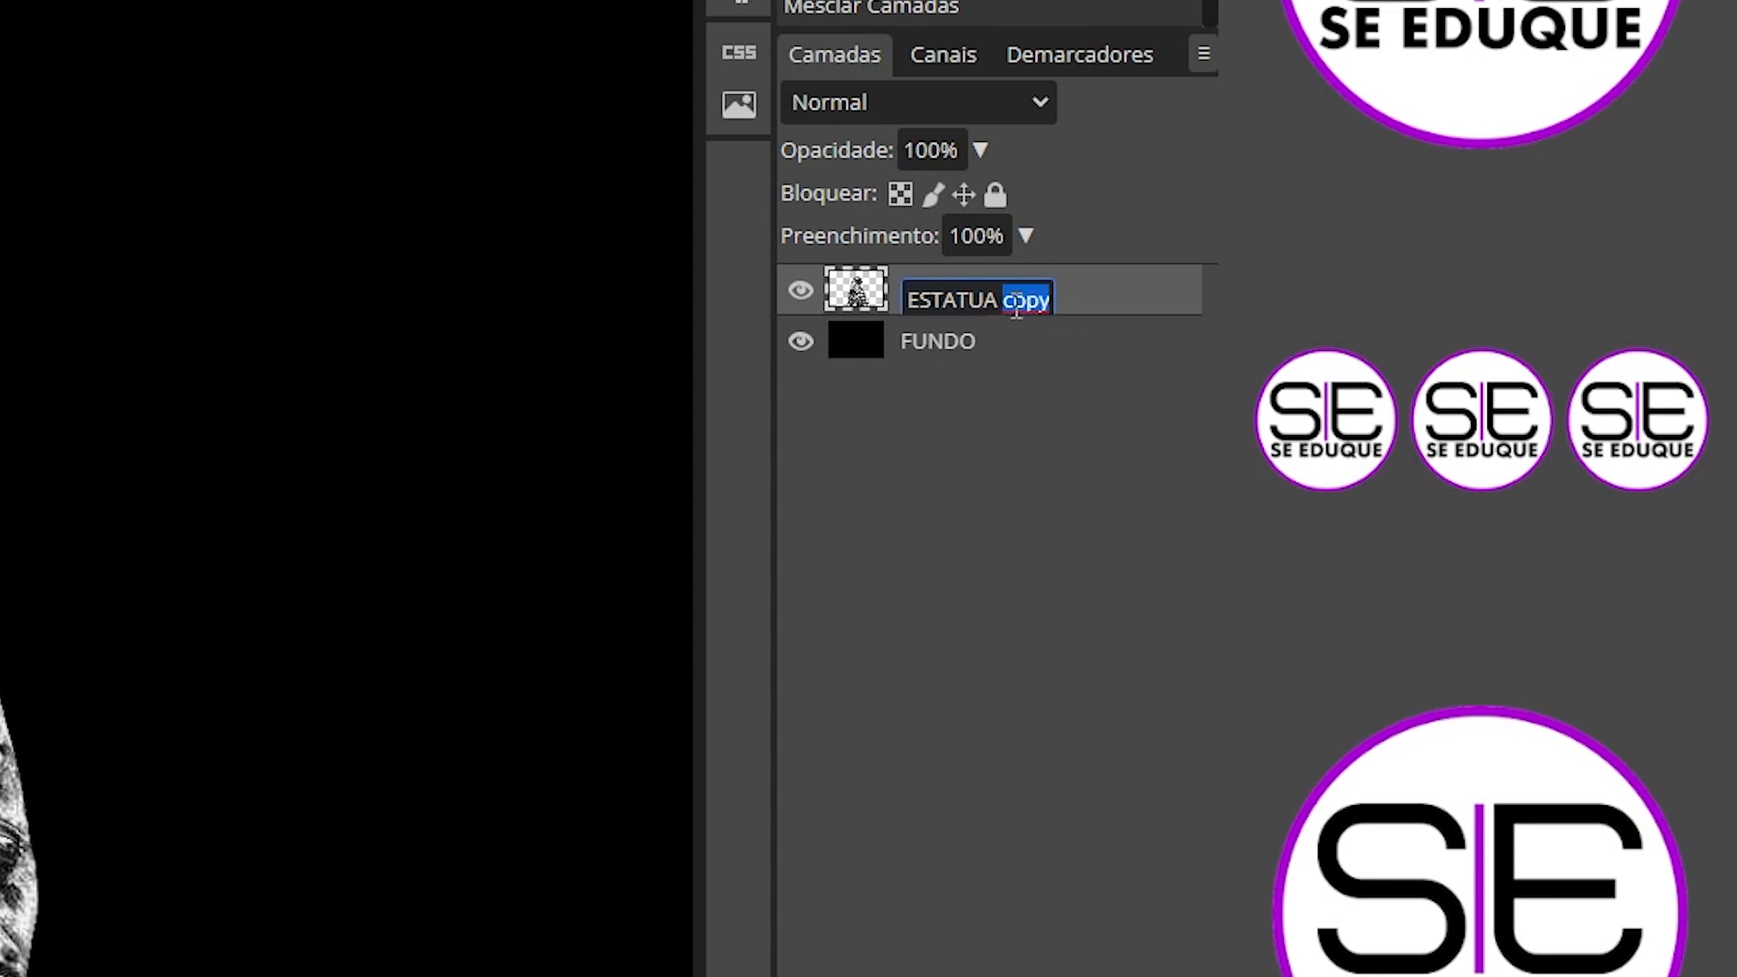
key("Delete")
key("Delete")
key("BackSpace")
key("Return")
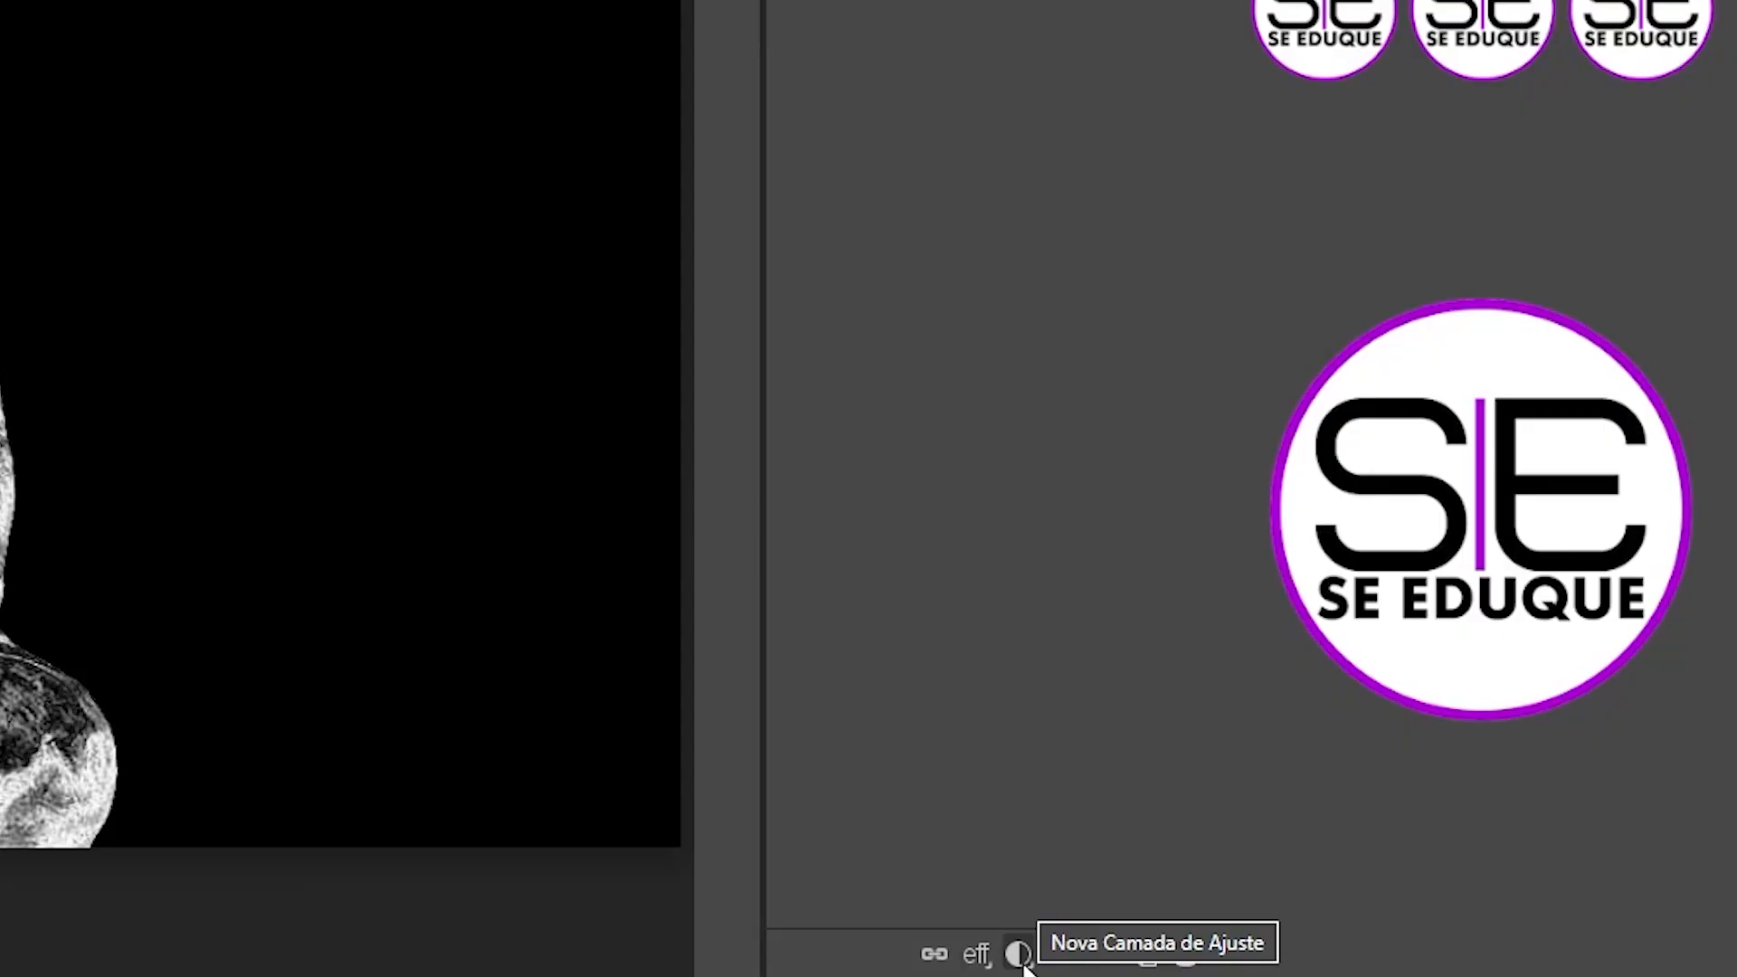
Add a Mapa de Gradiente adjustment layer above ESTATUA and toggle its visibility to compare.
left_click(1018, 955)
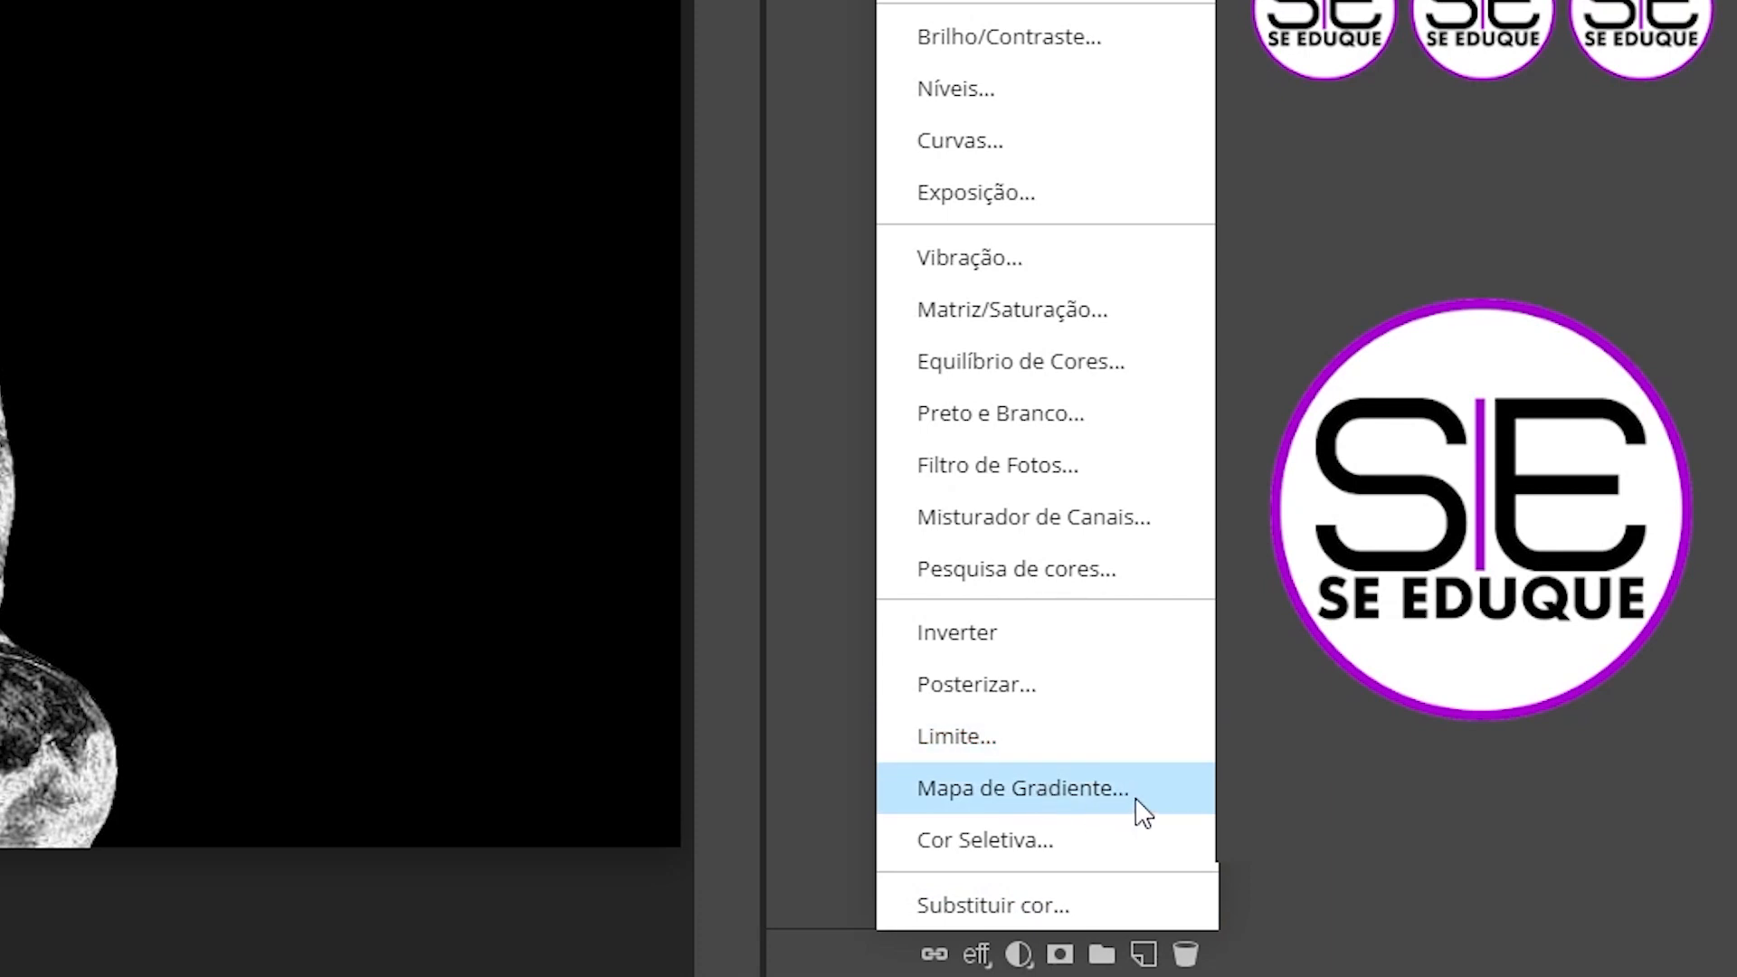
left_click(1108, 805)
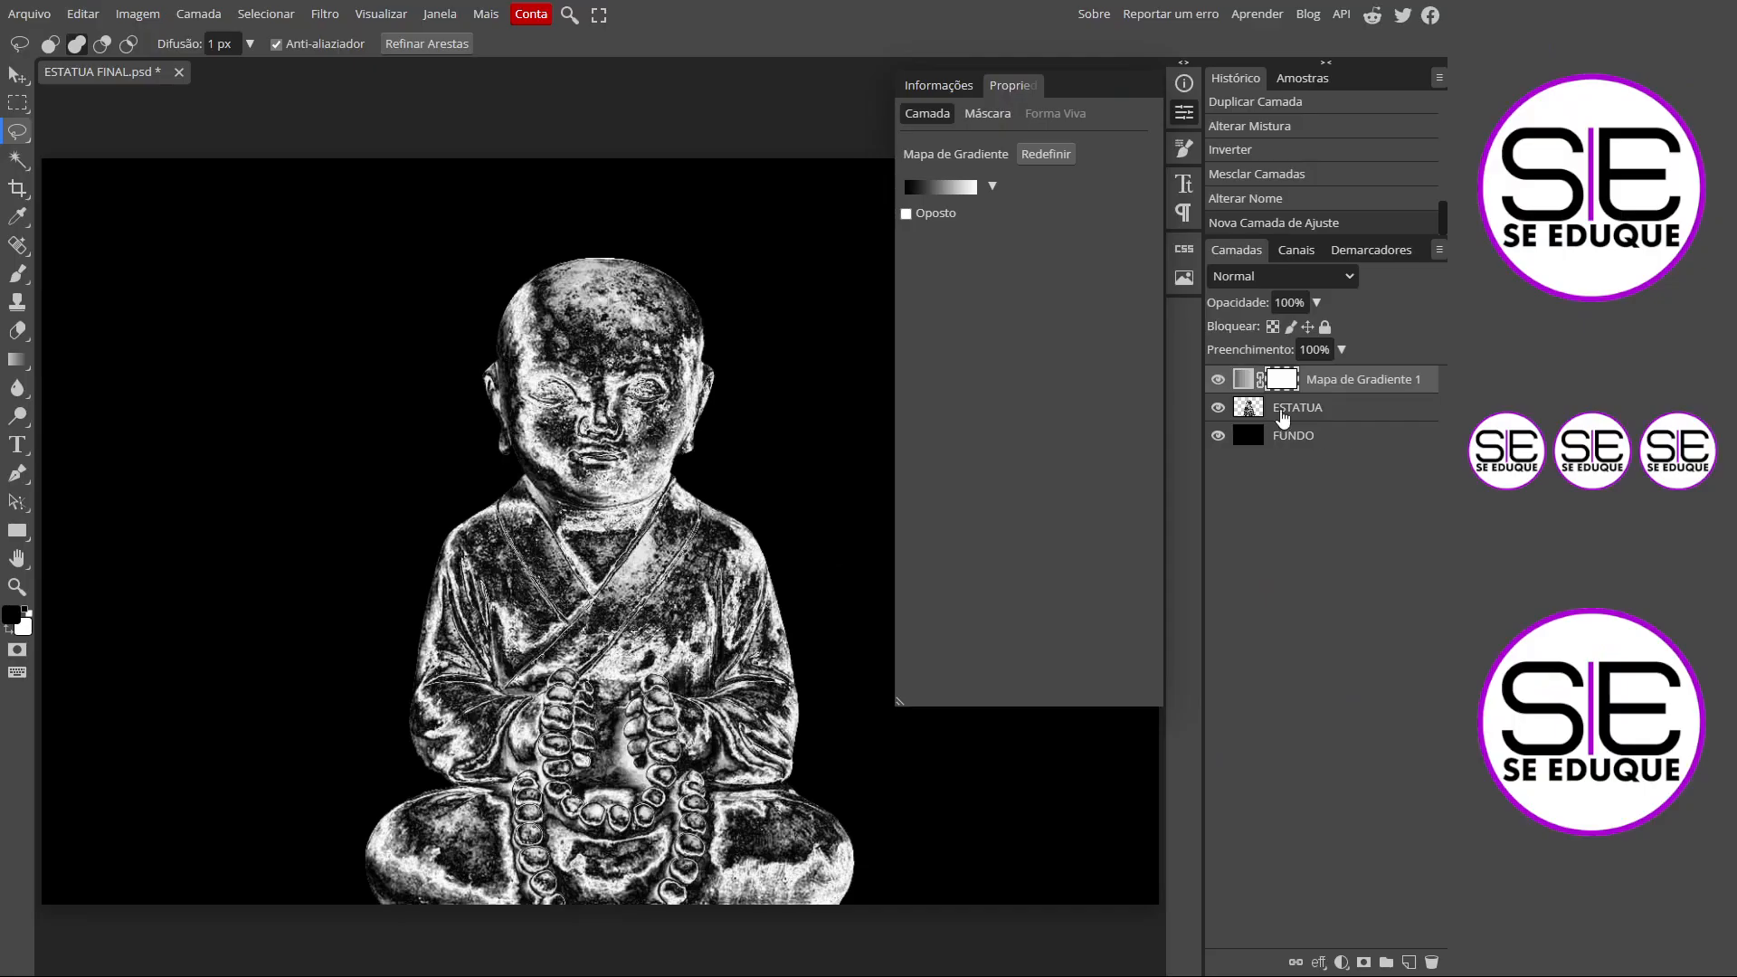
left_click(1218, 380)
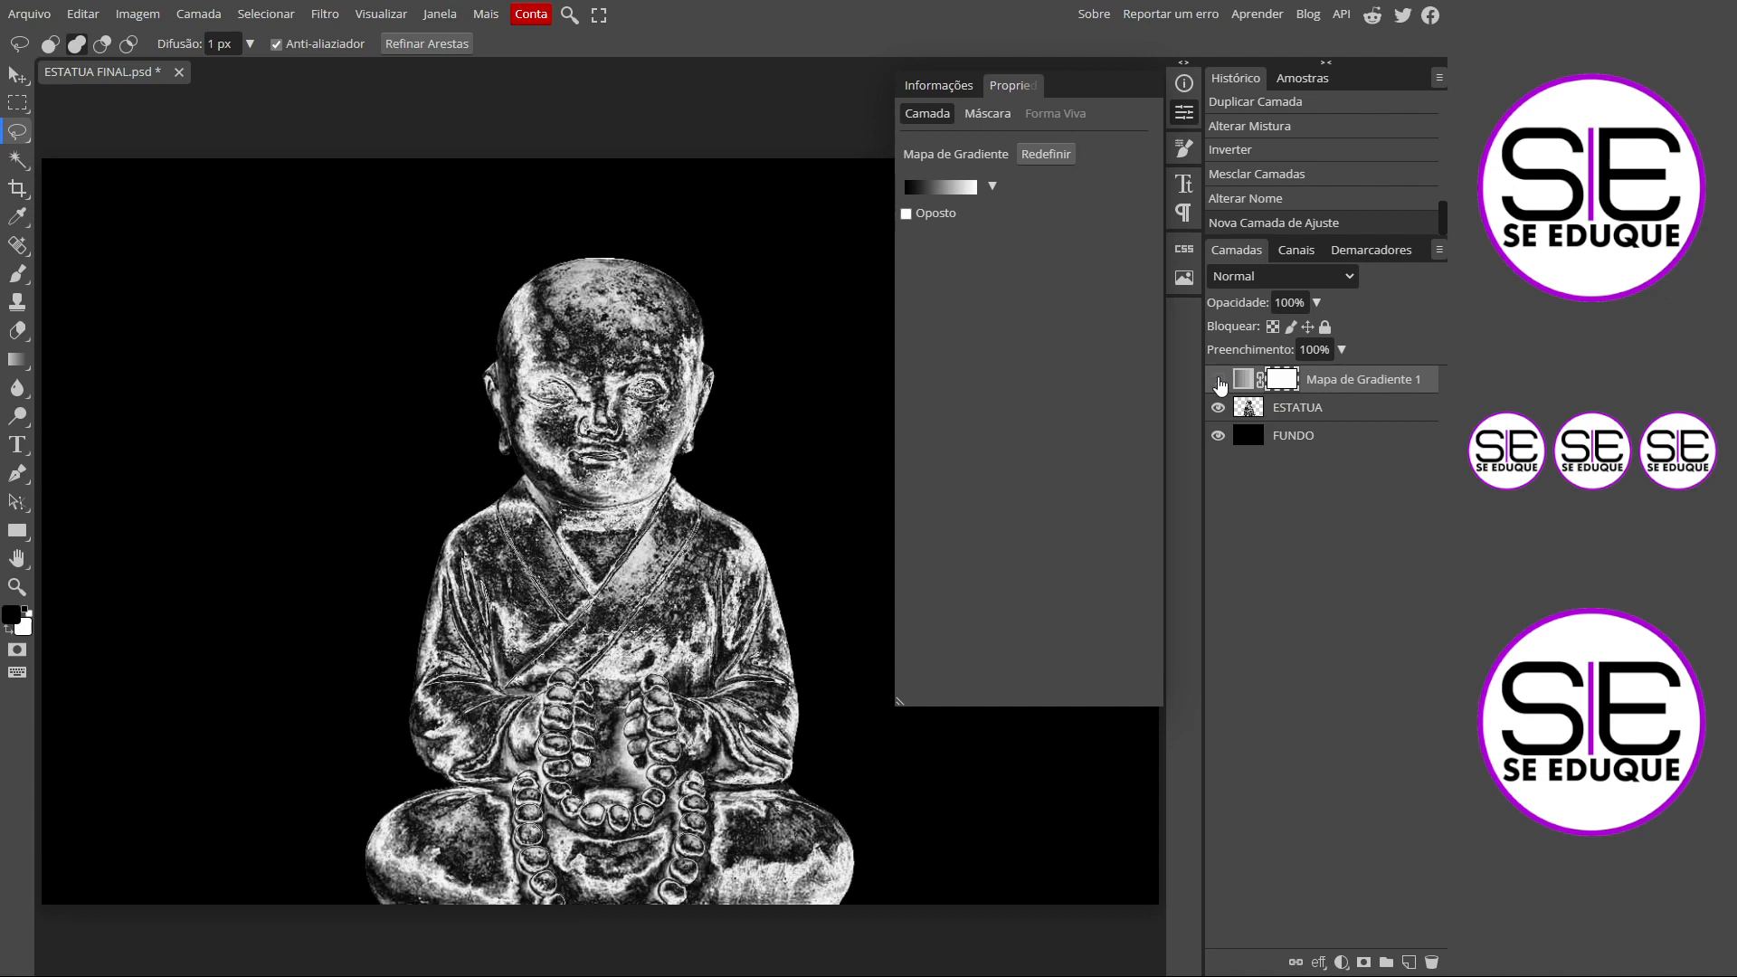
left_click(1218, 380)
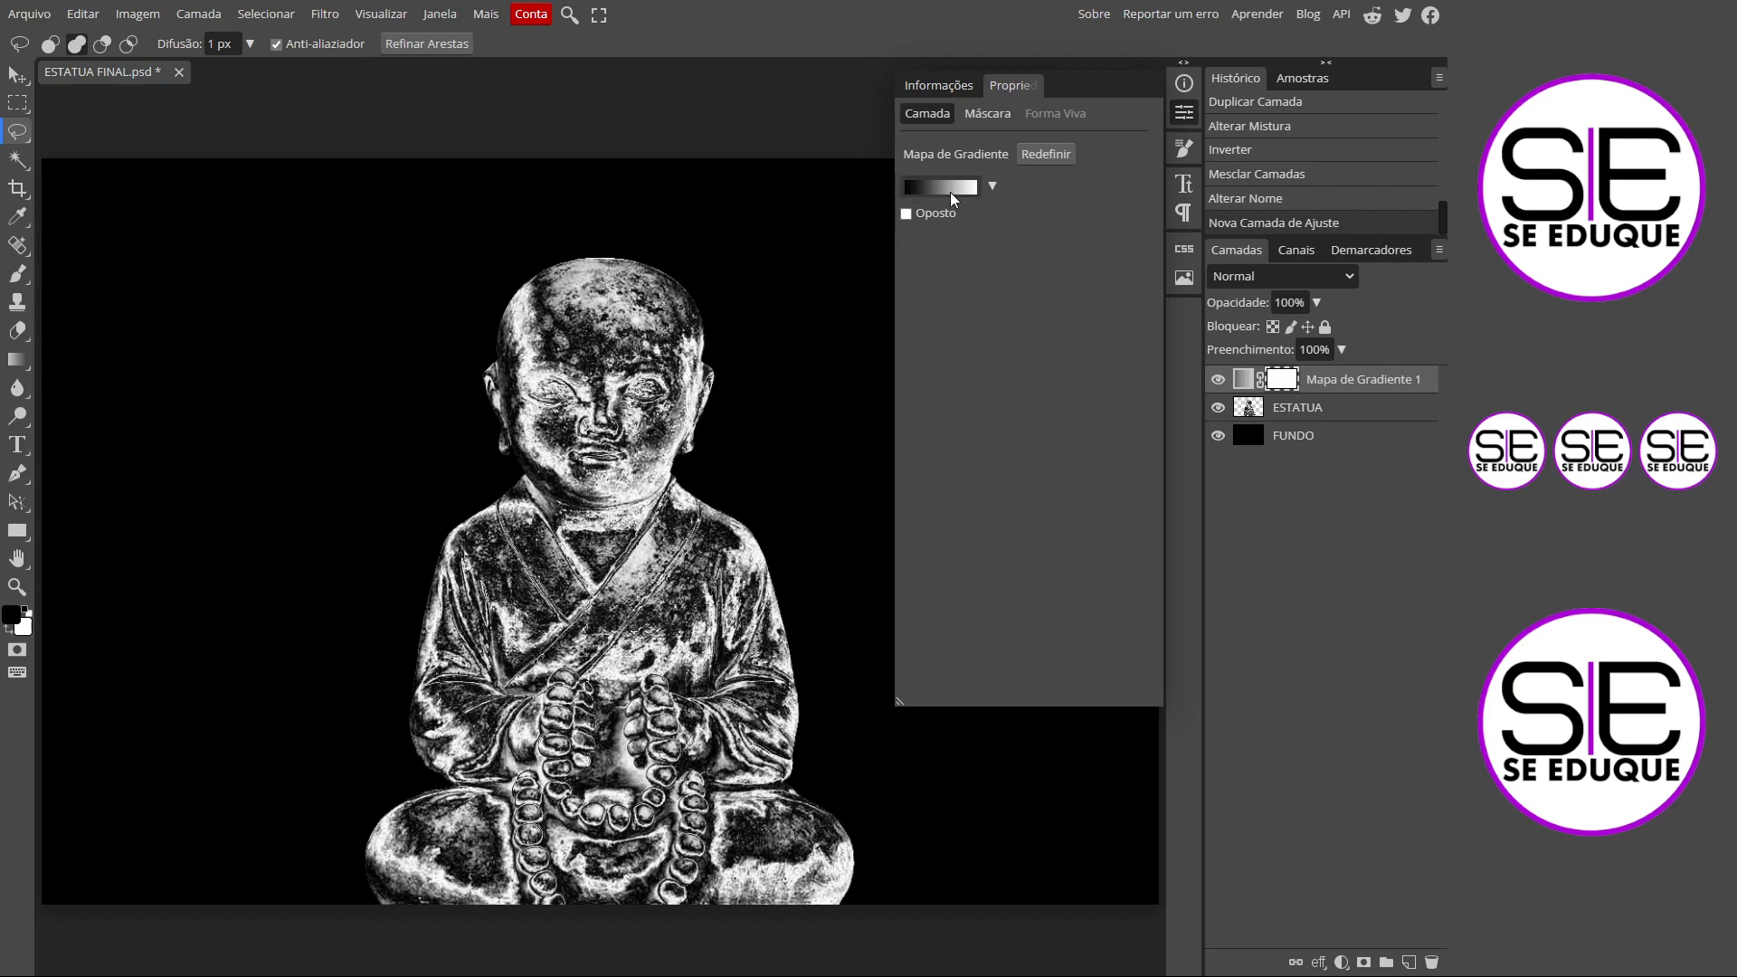
Try several coloured gradient presets on the Mapa de Gradiente 1 layer while it affects the whole image.
left_click(995, 190)
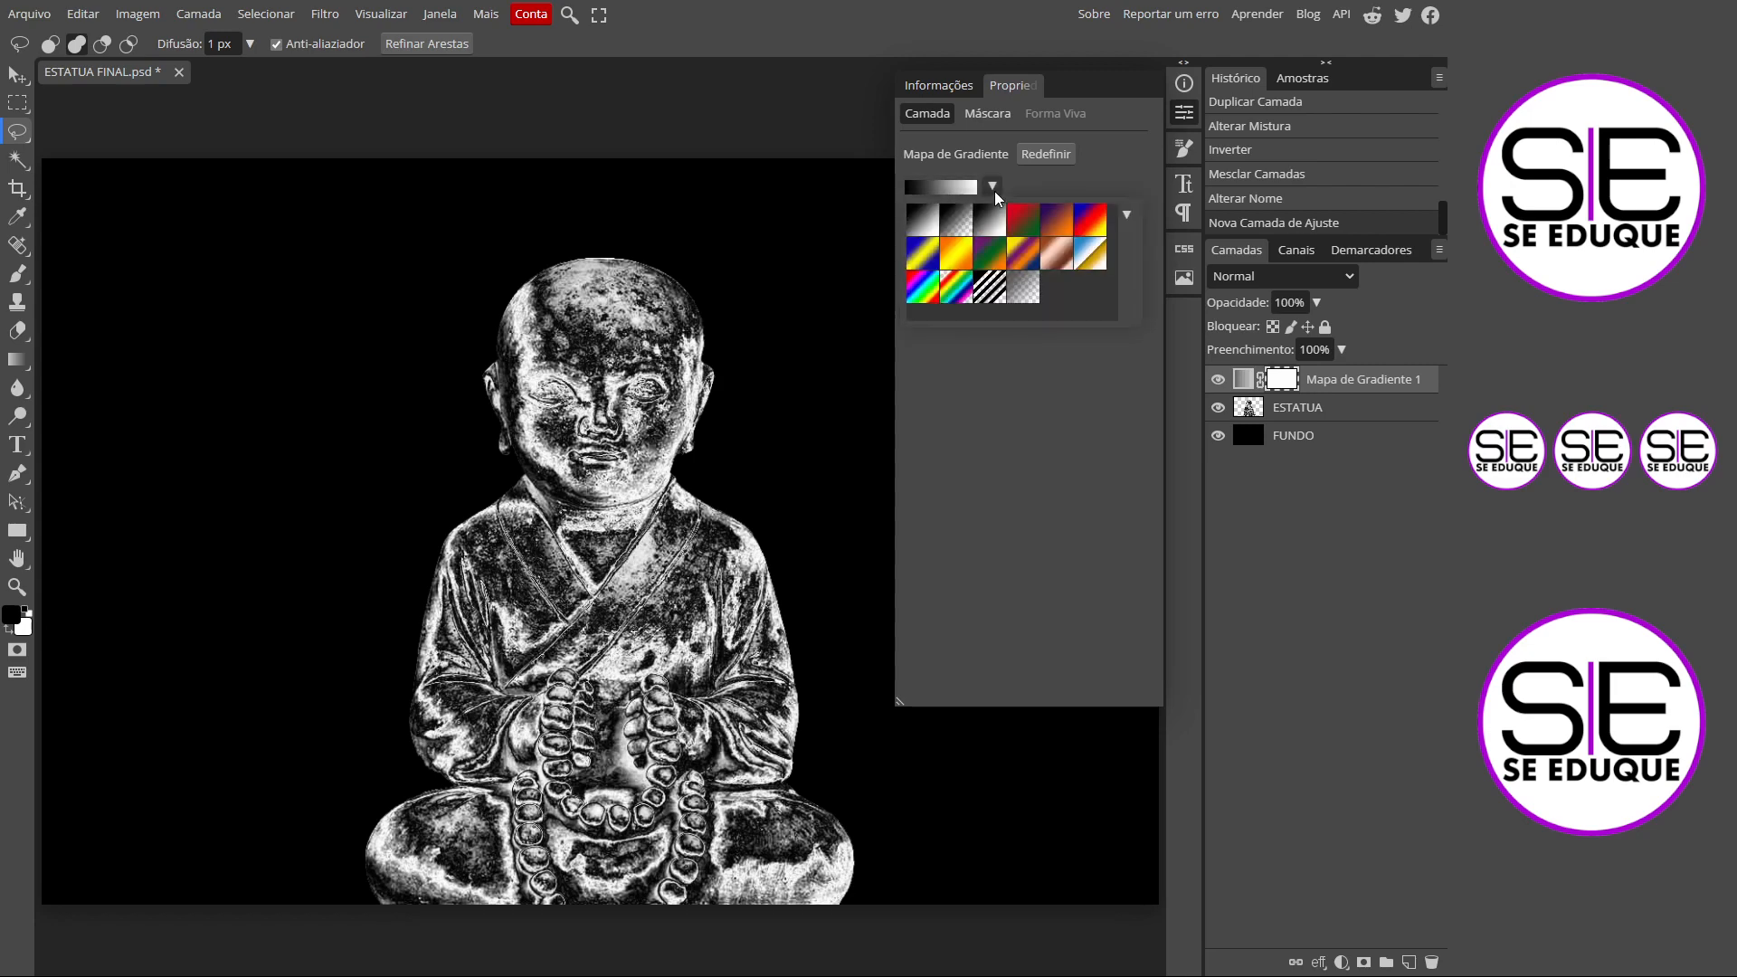
left_click(1023, 221)
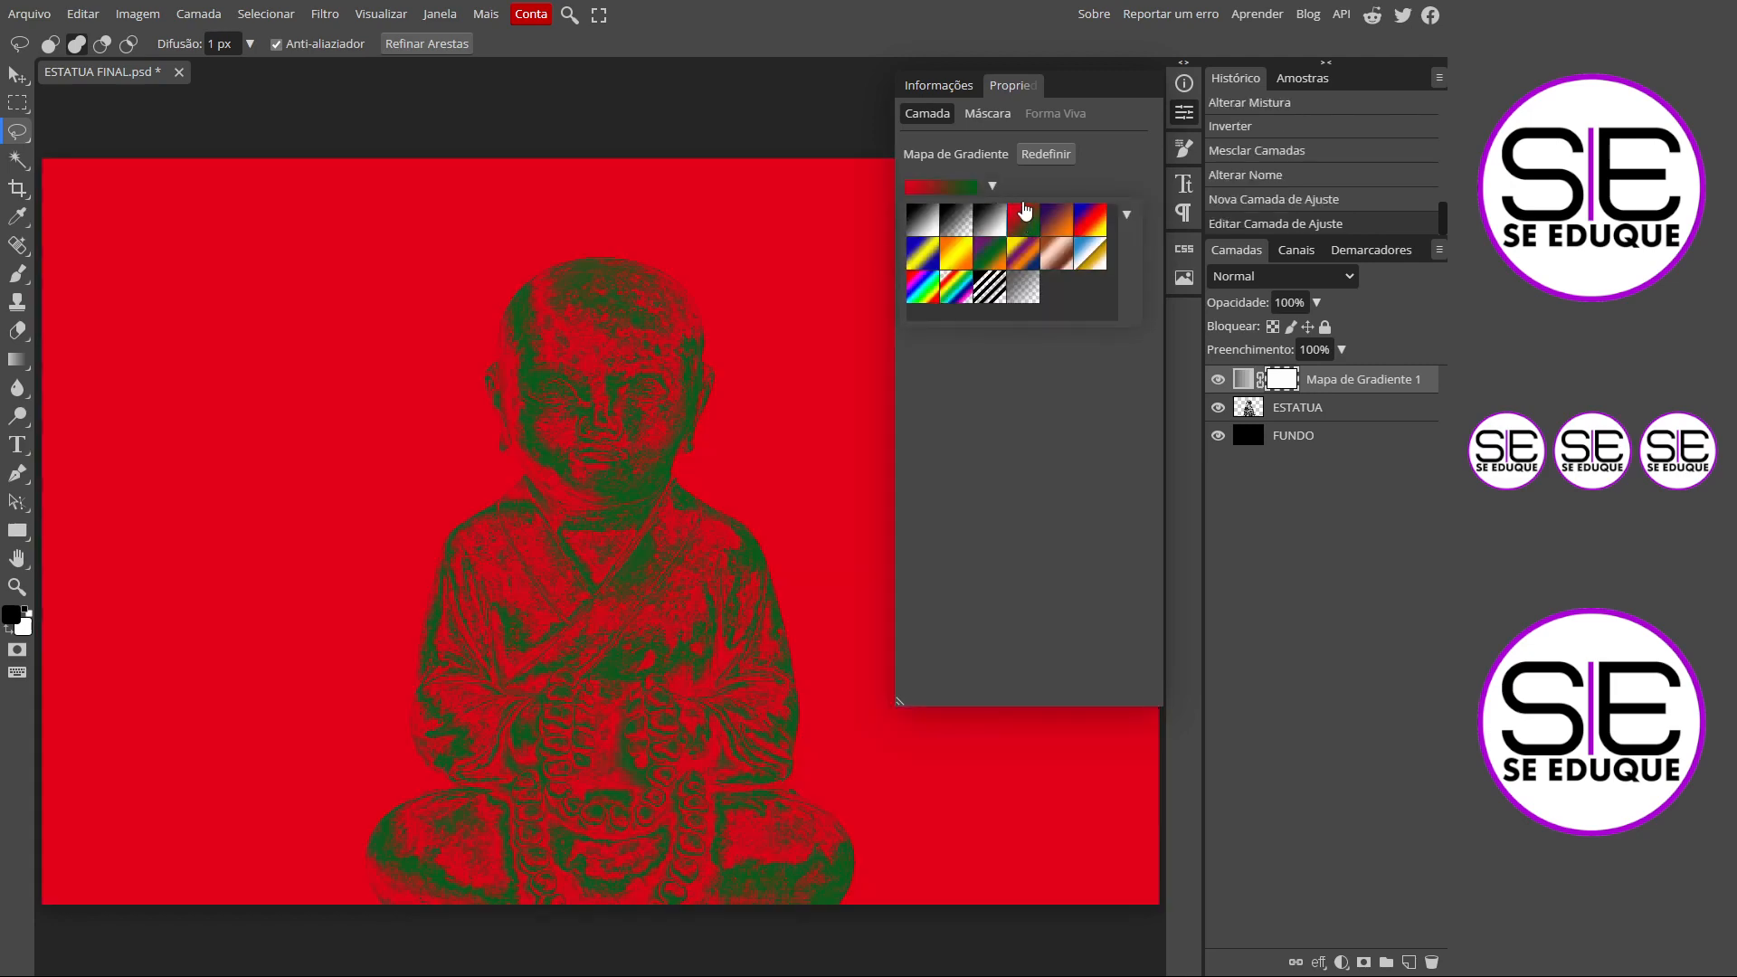
left_click(1090, 225)
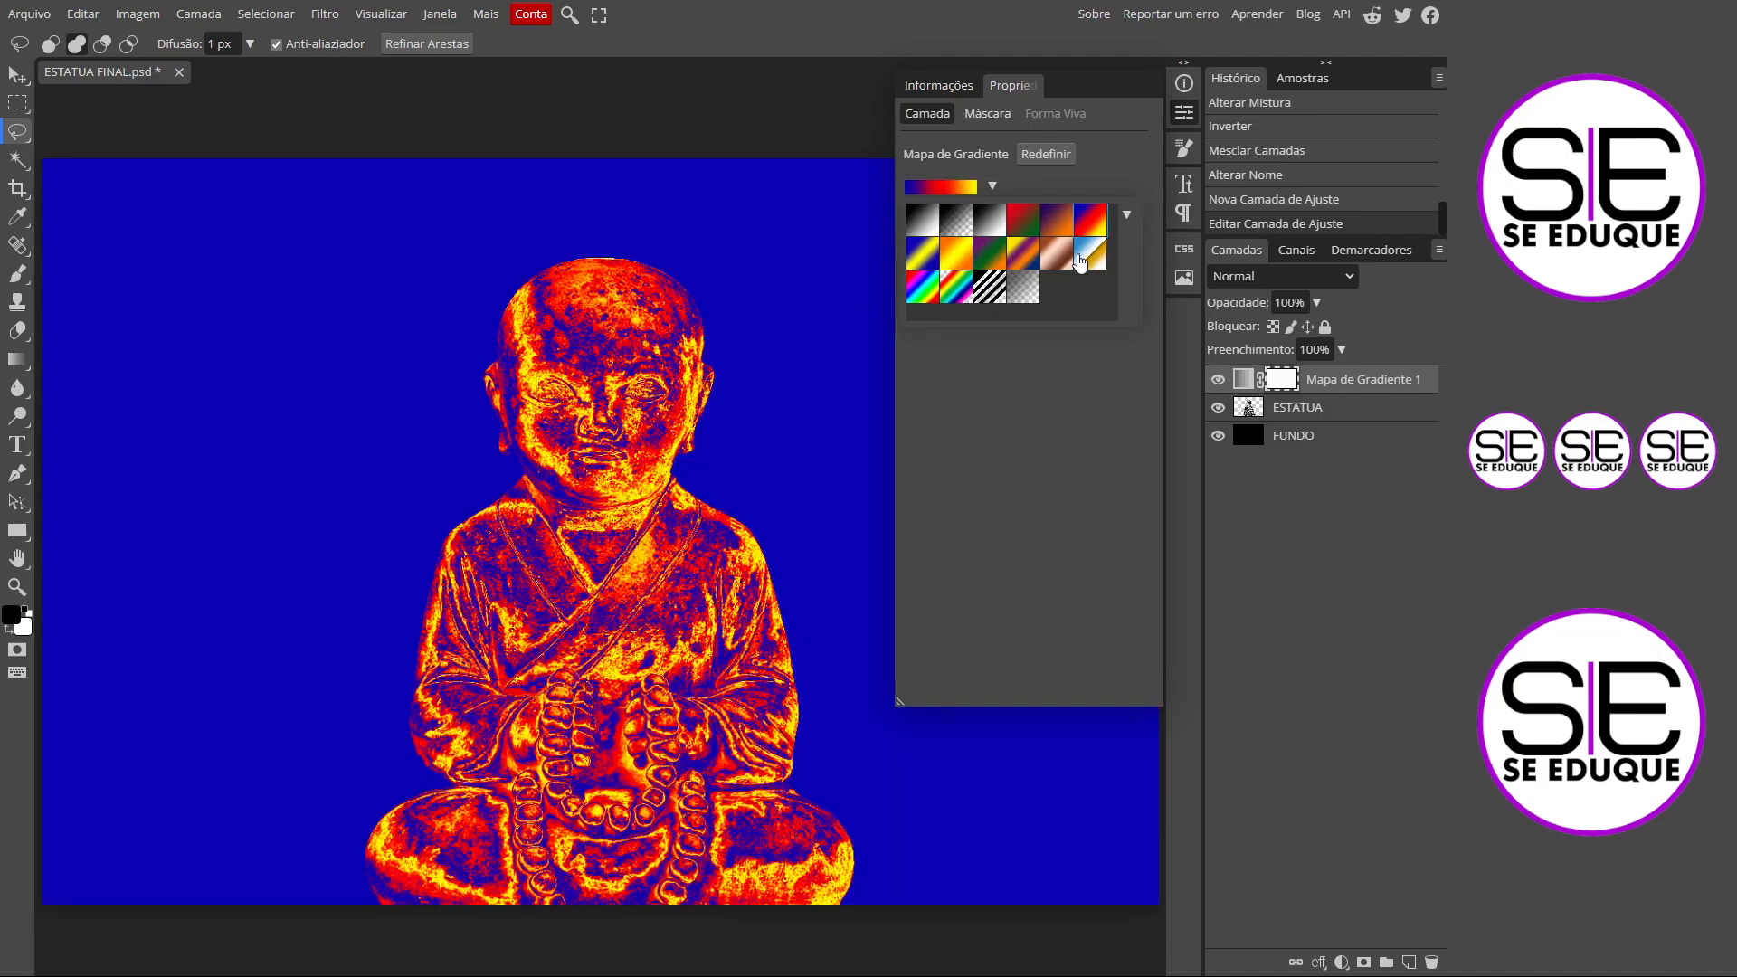
left_click(1082, 258)
left_click(1049, 264)
left_click(1024, 254)
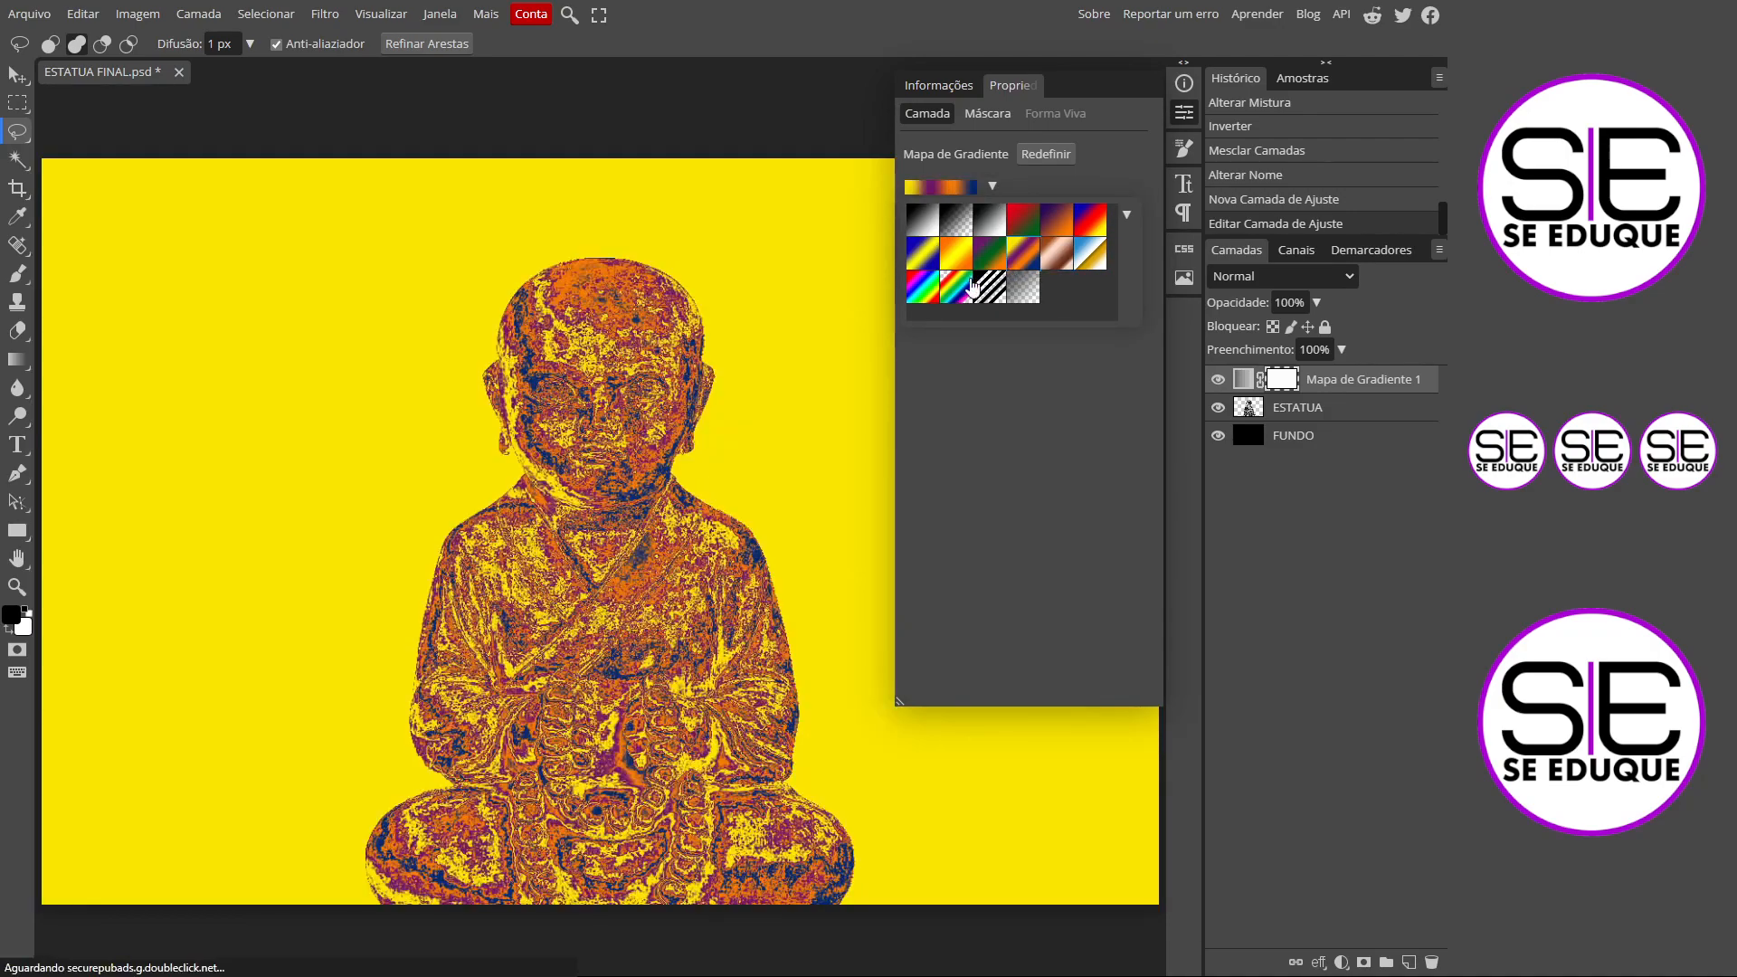
left_click(982, 264)
left_click(943, 264)
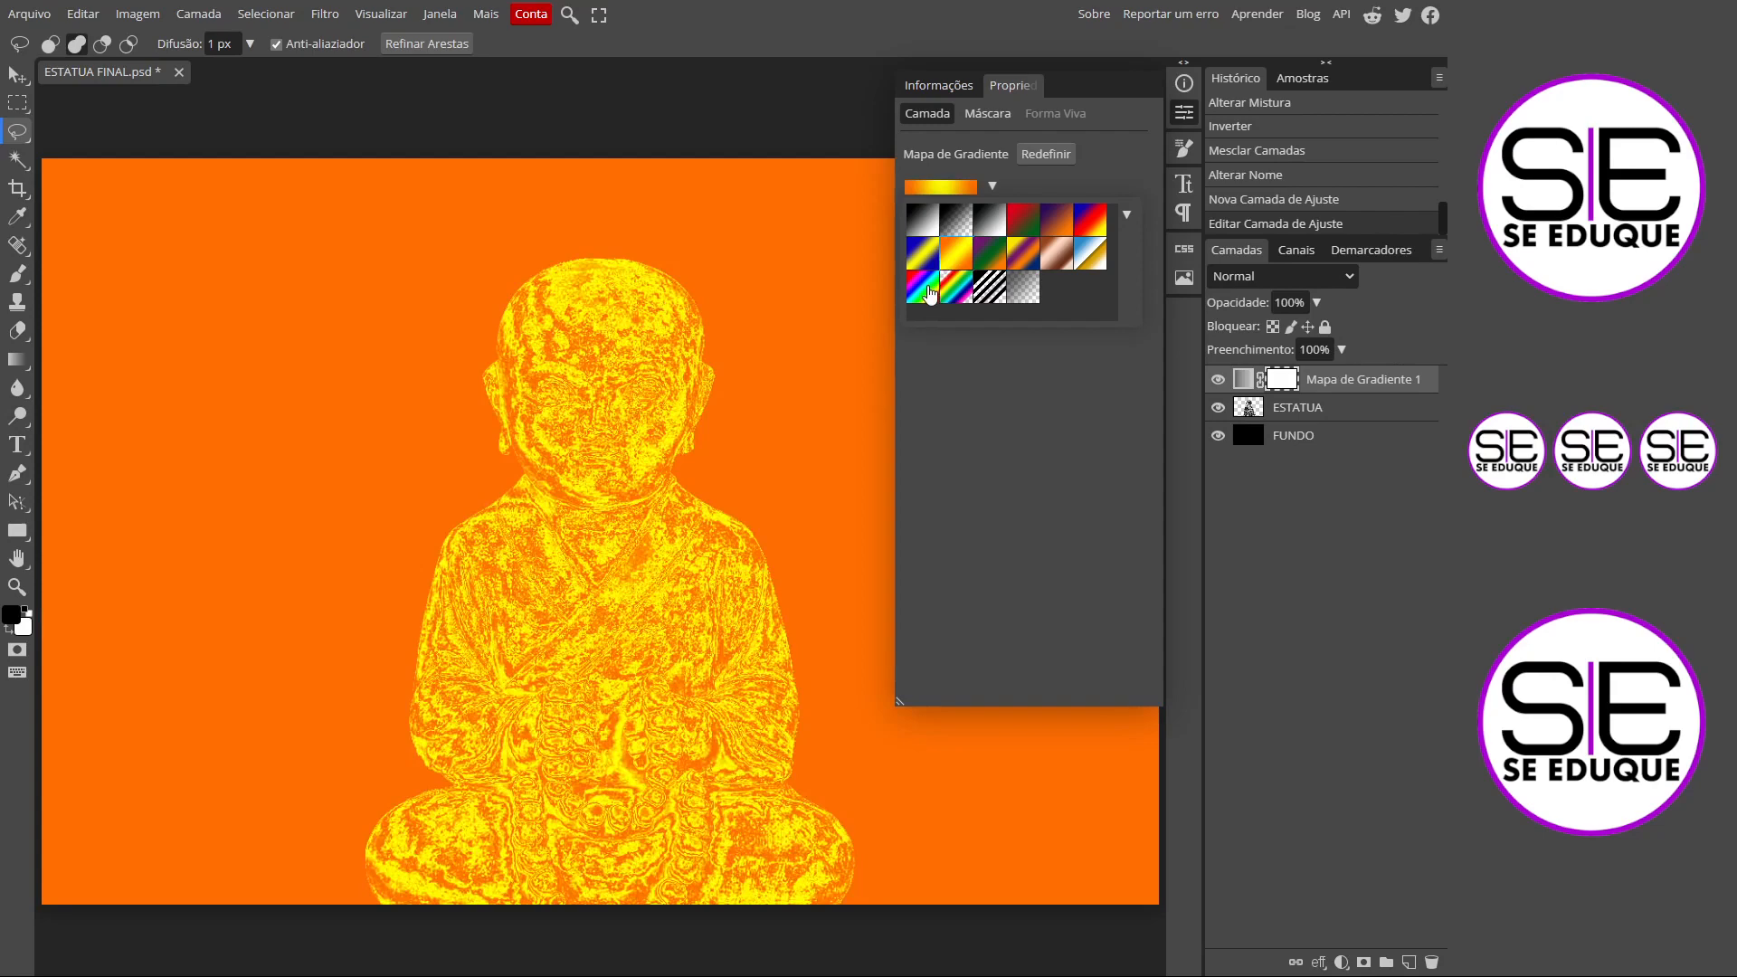
left_click(927, 288)
left_click(925, 264)
left_click(964, 267)
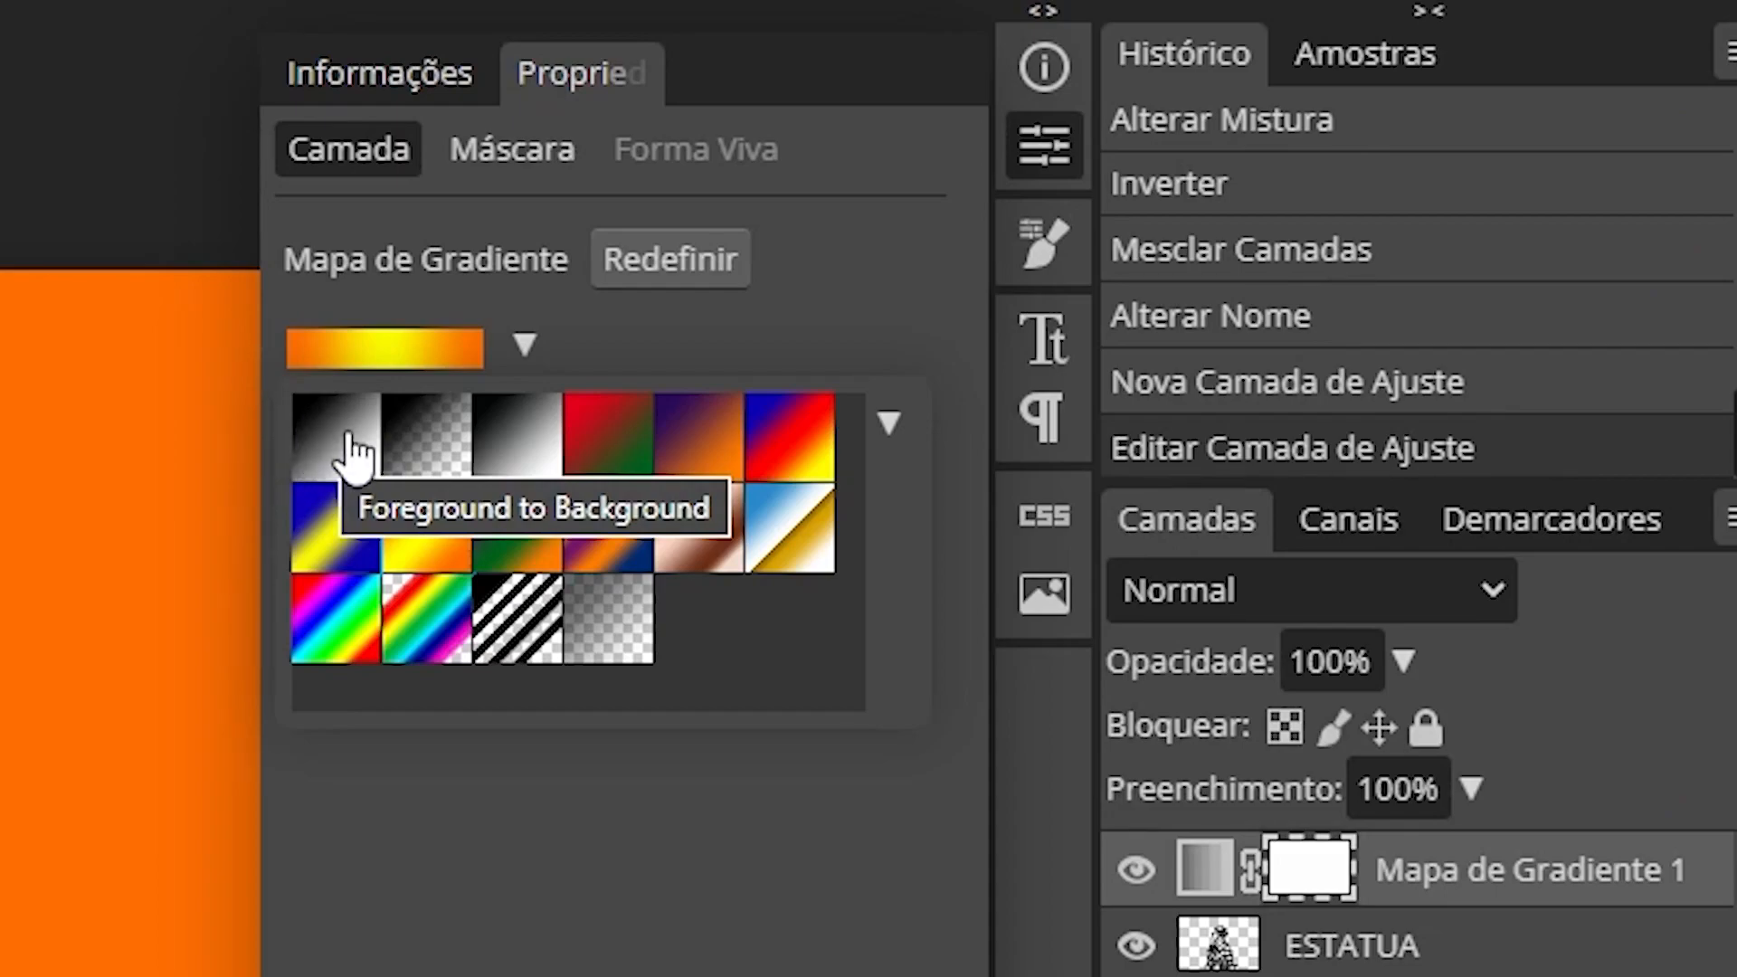
Apply the Foreground to Background preset and clip the Mapa de Gradiente 1 layer to ESTATUA with a Máscara de Corte.
left_click(333, 442)
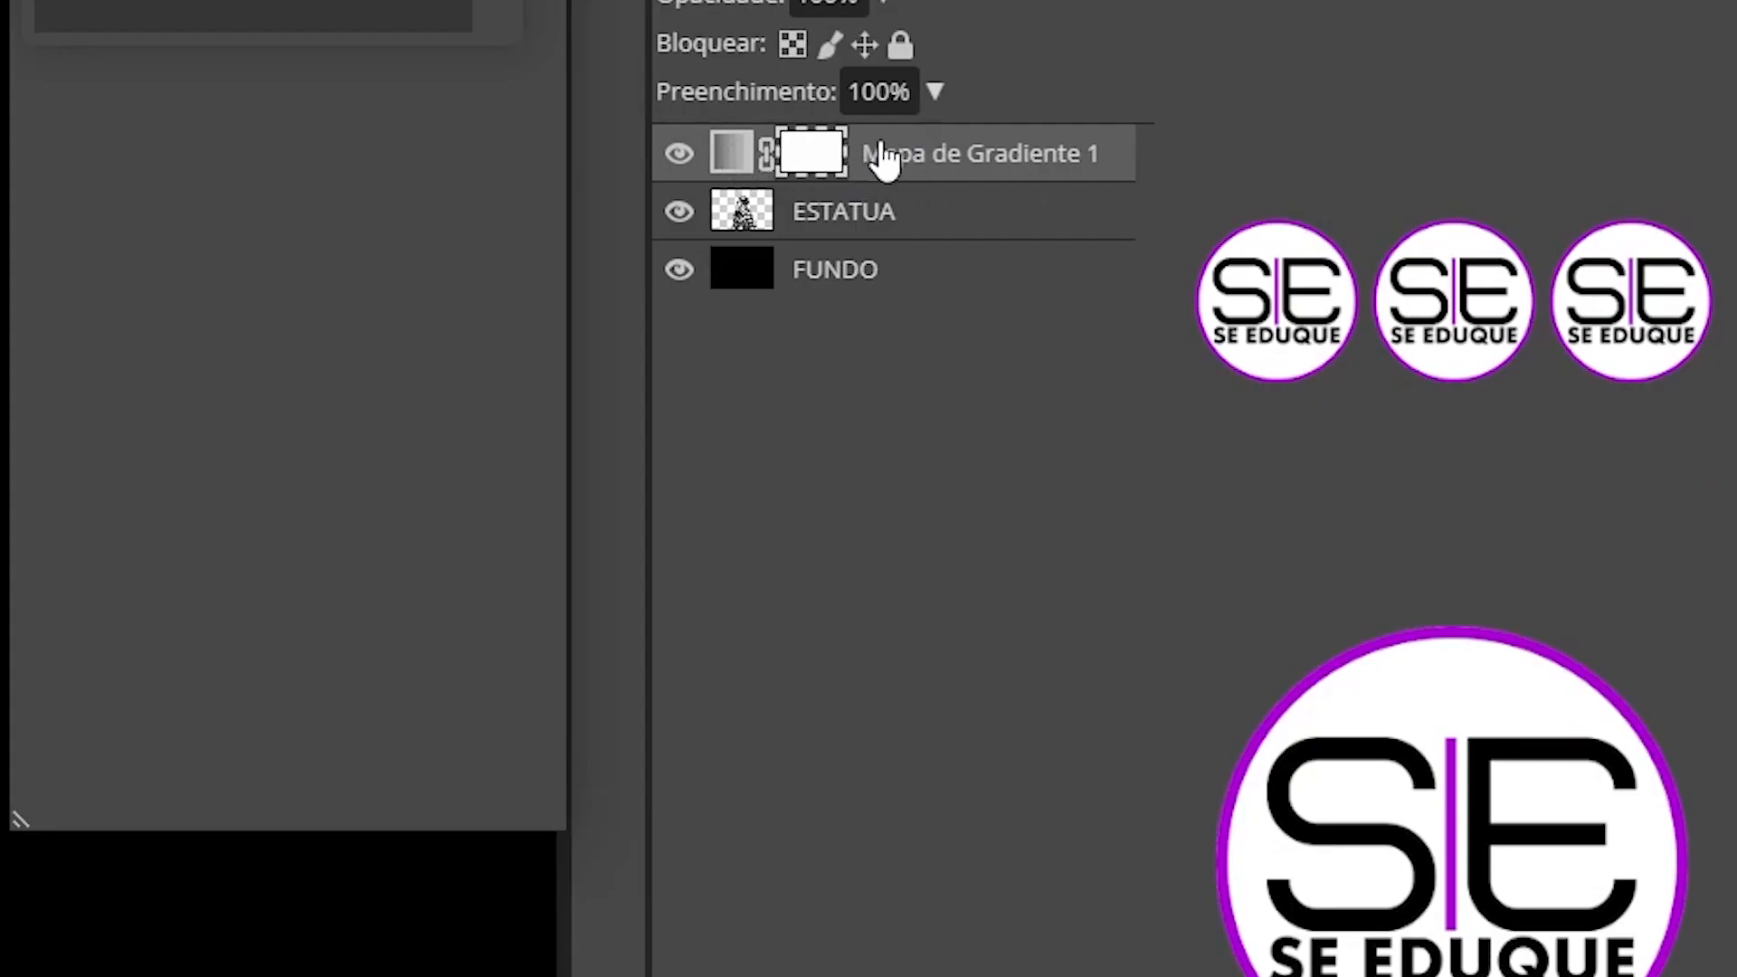
right_click(882, 161)
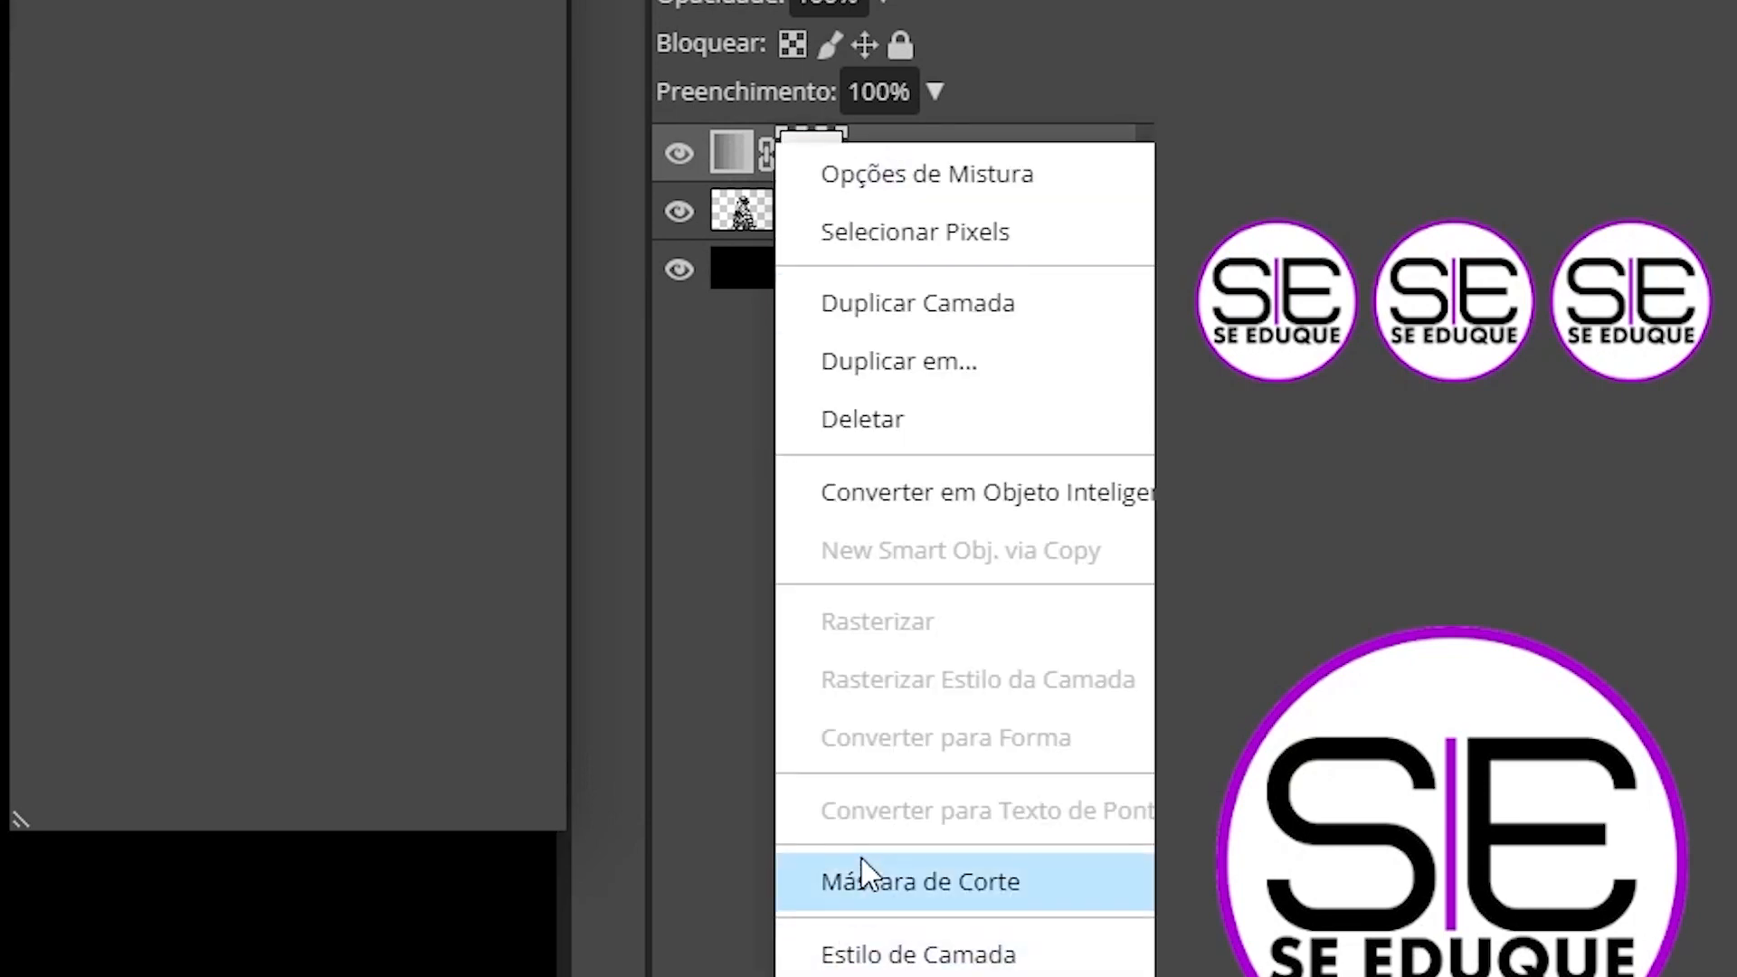
left_click(1000, 885)
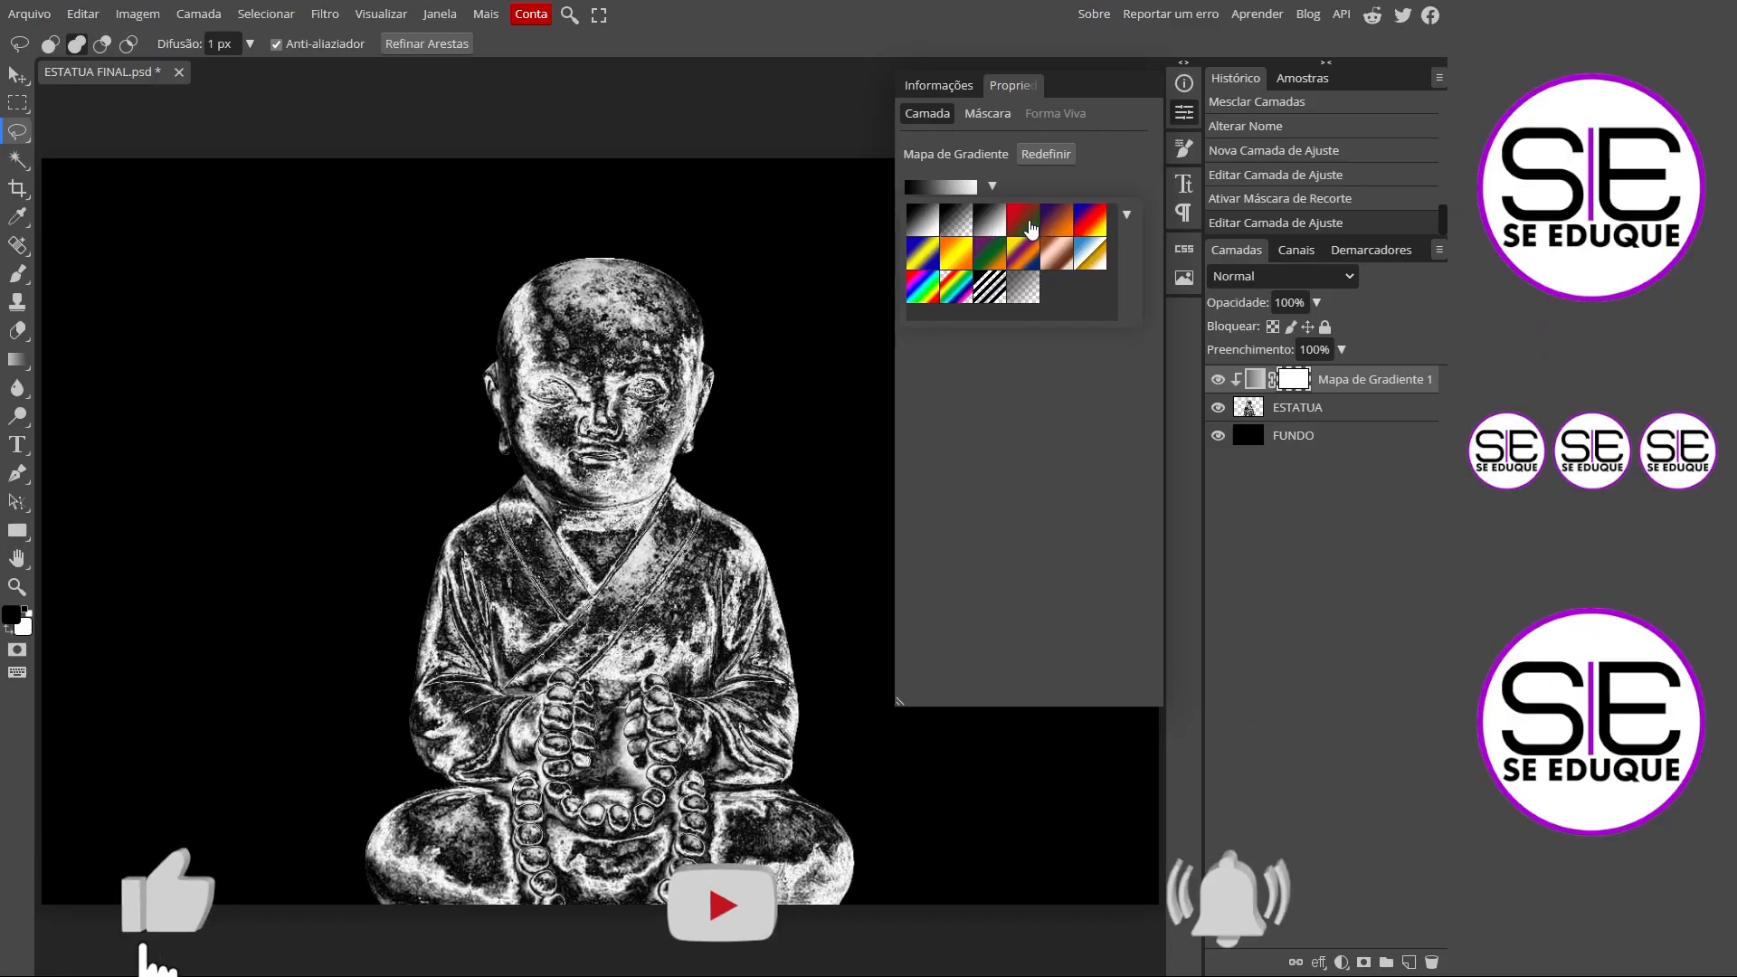
Try various coloured gradient presets, including Spectrum, on the clipped gradient map to preview them on the statue only.
left_click(1030, 226)
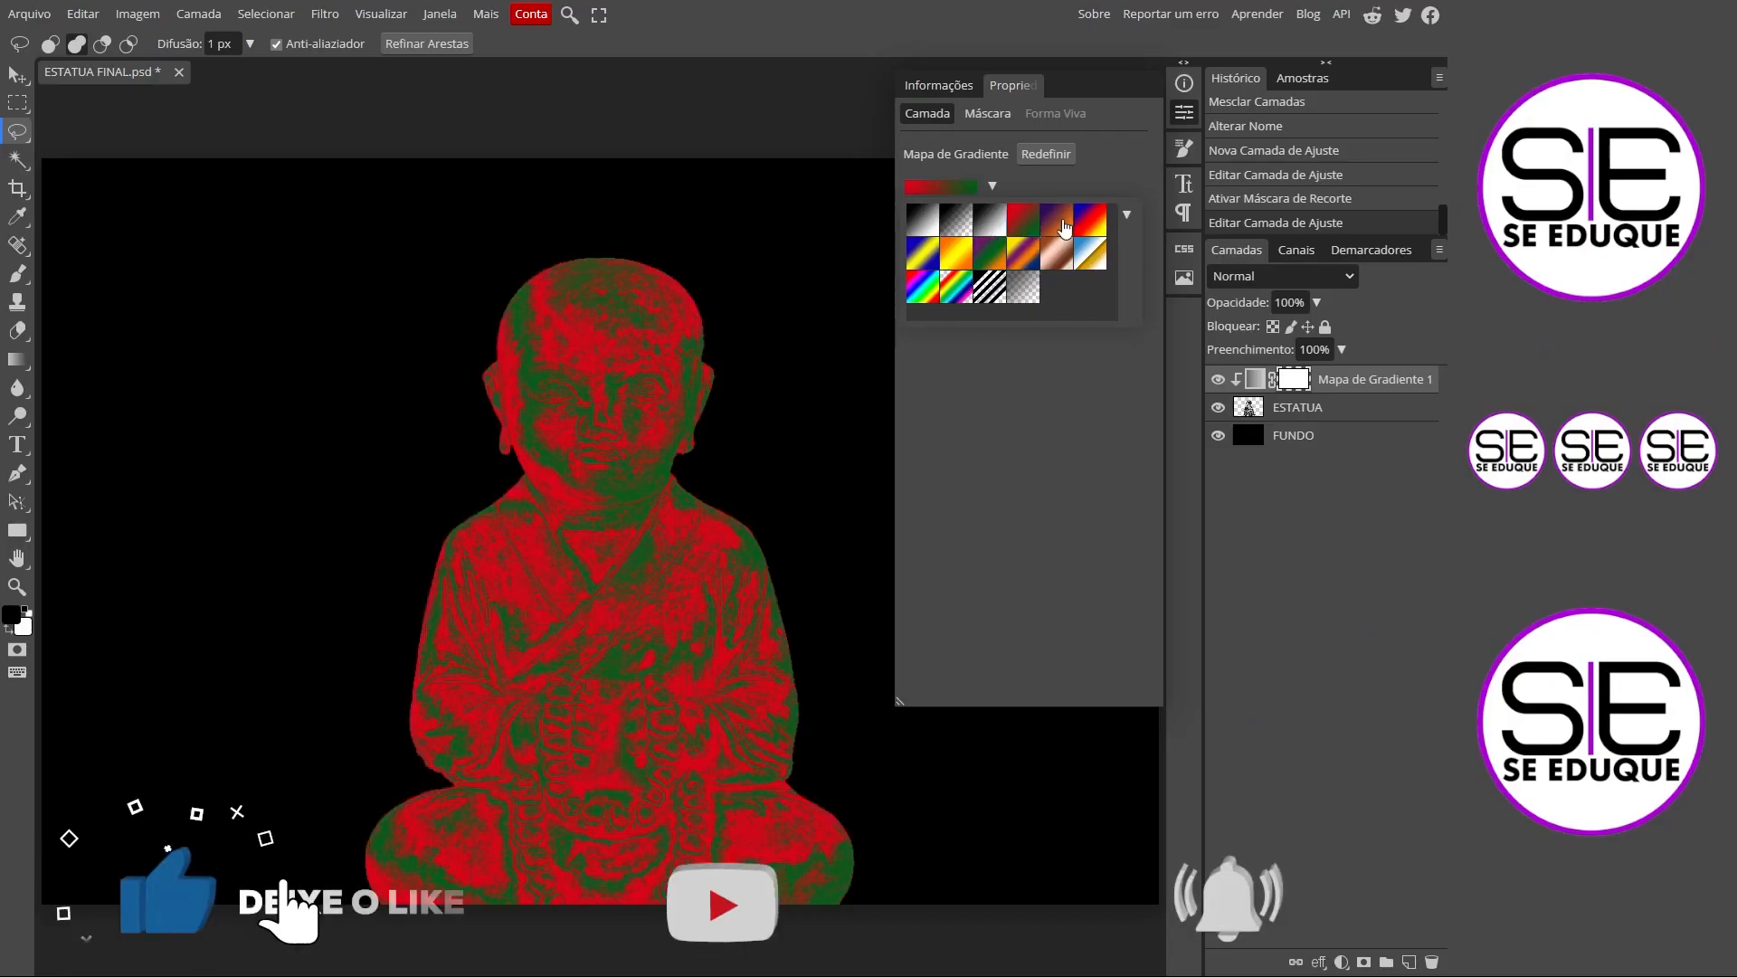
left_click(1056, 222)
left_click(1090, 222)
left_click(1095, 258)
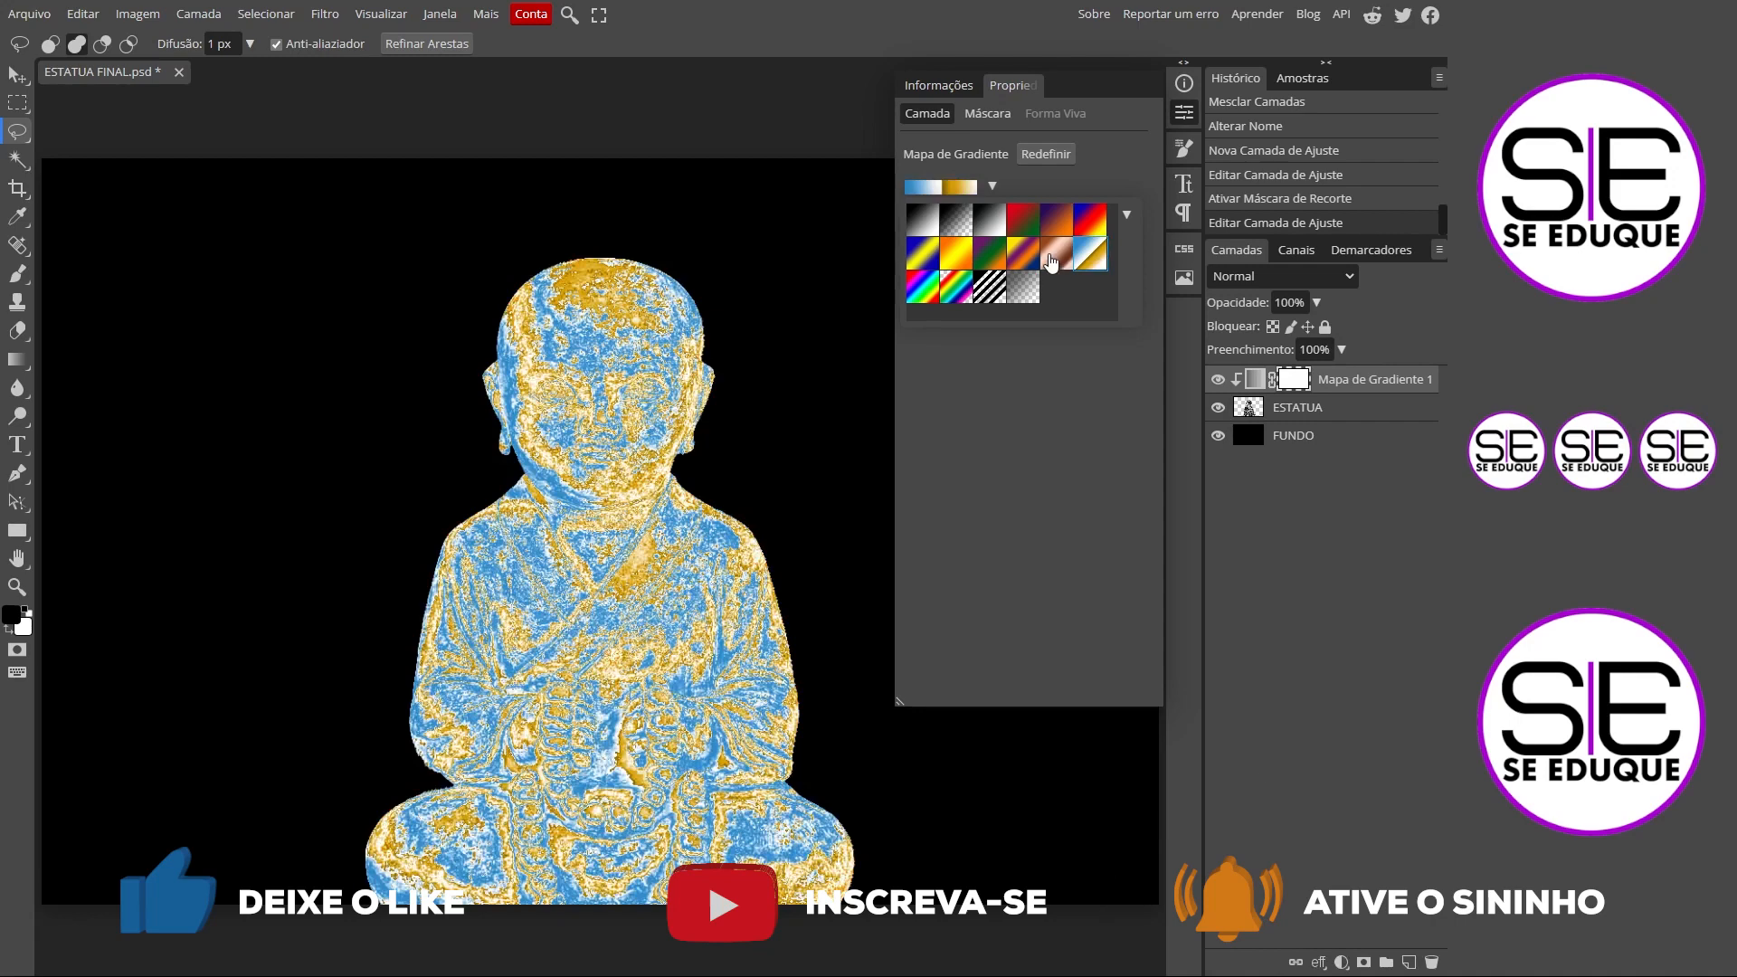
left_click(1055, 261)
left_click(988, 264)
left_click(954, 264)
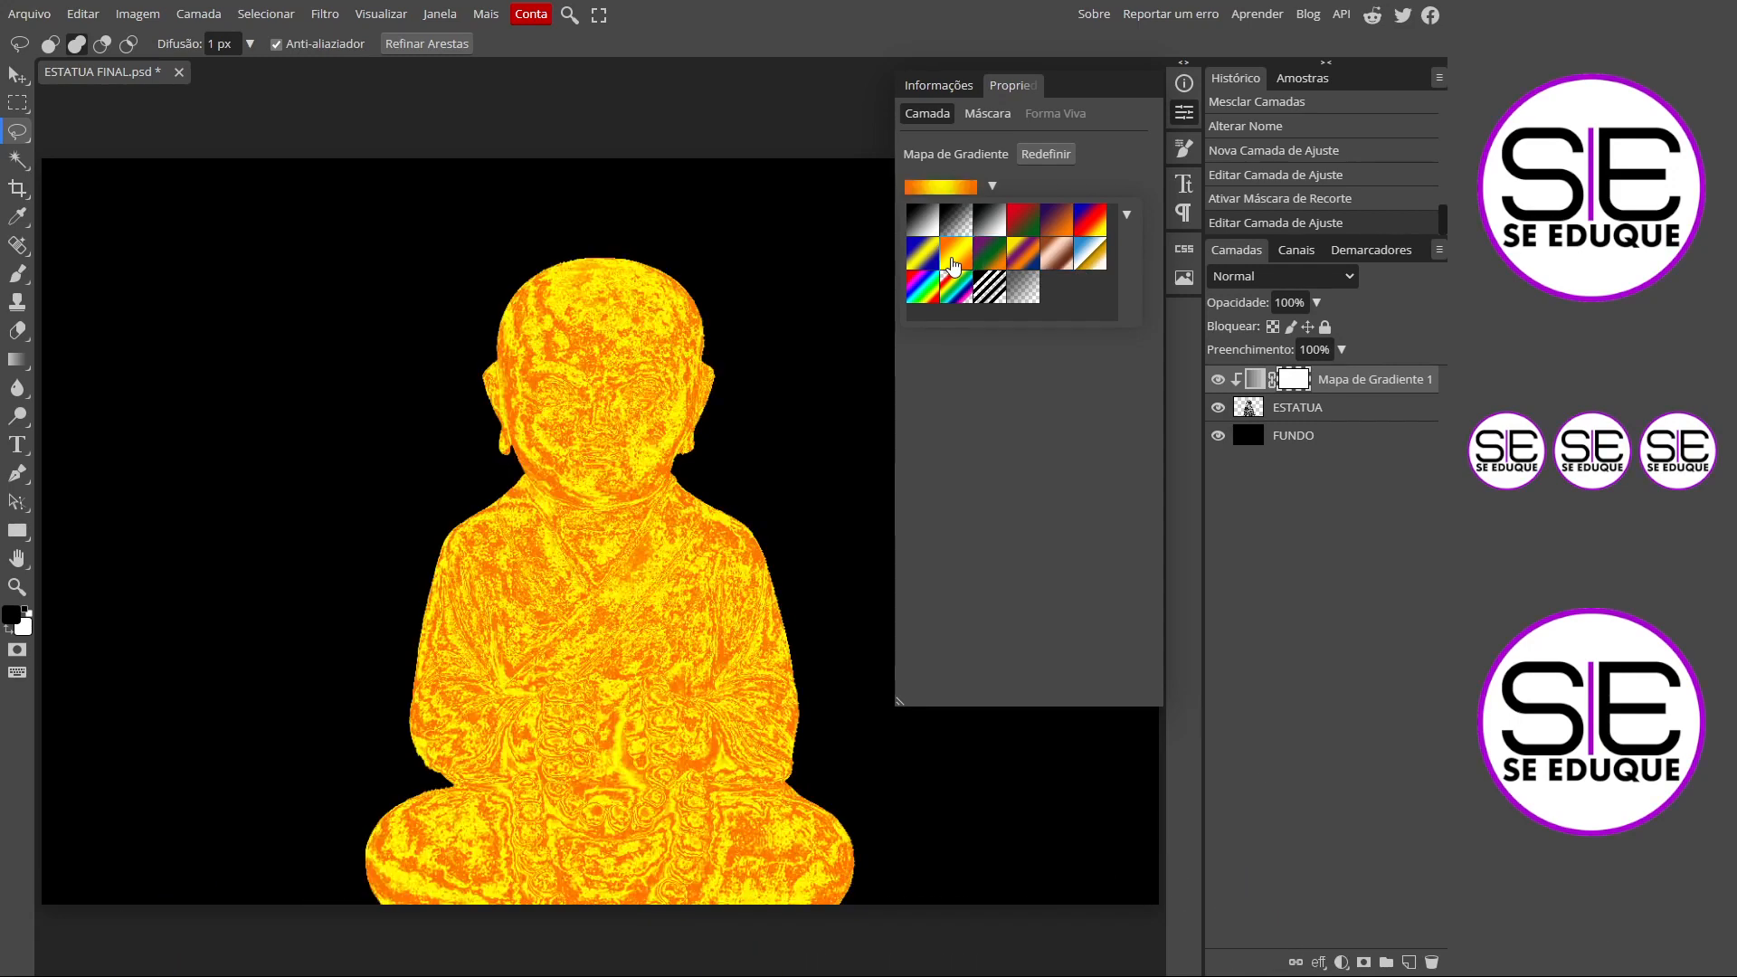
left_click(948, 294)
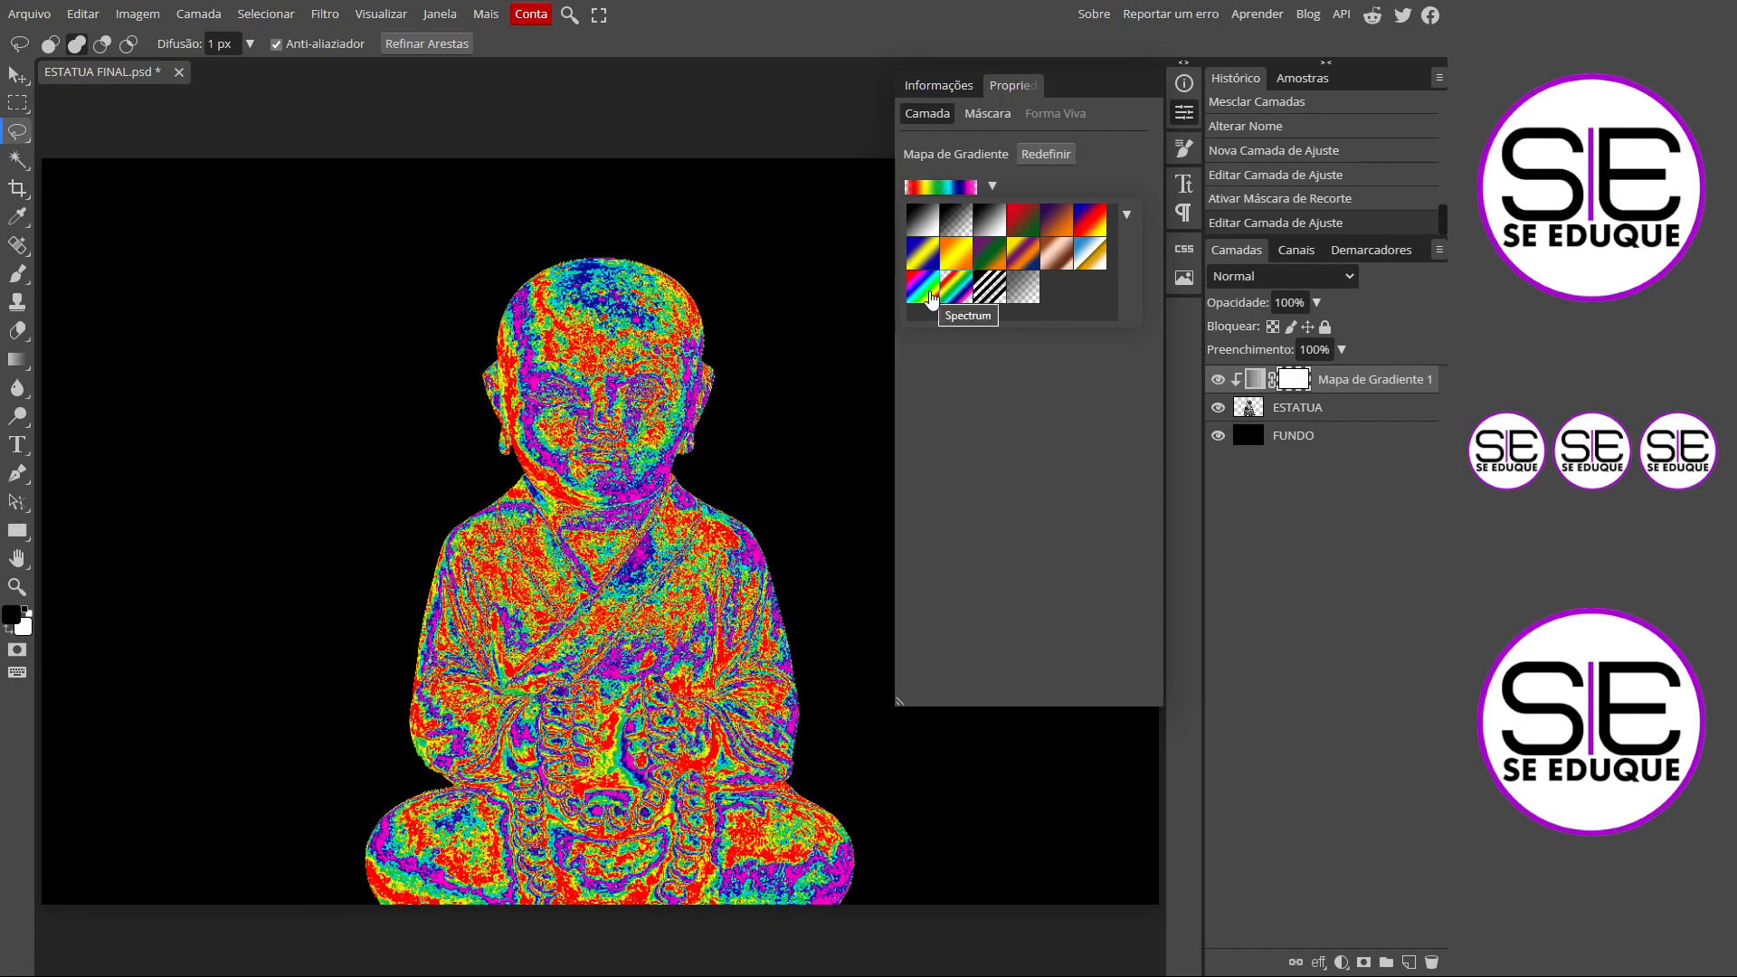
left_click(929, 296)
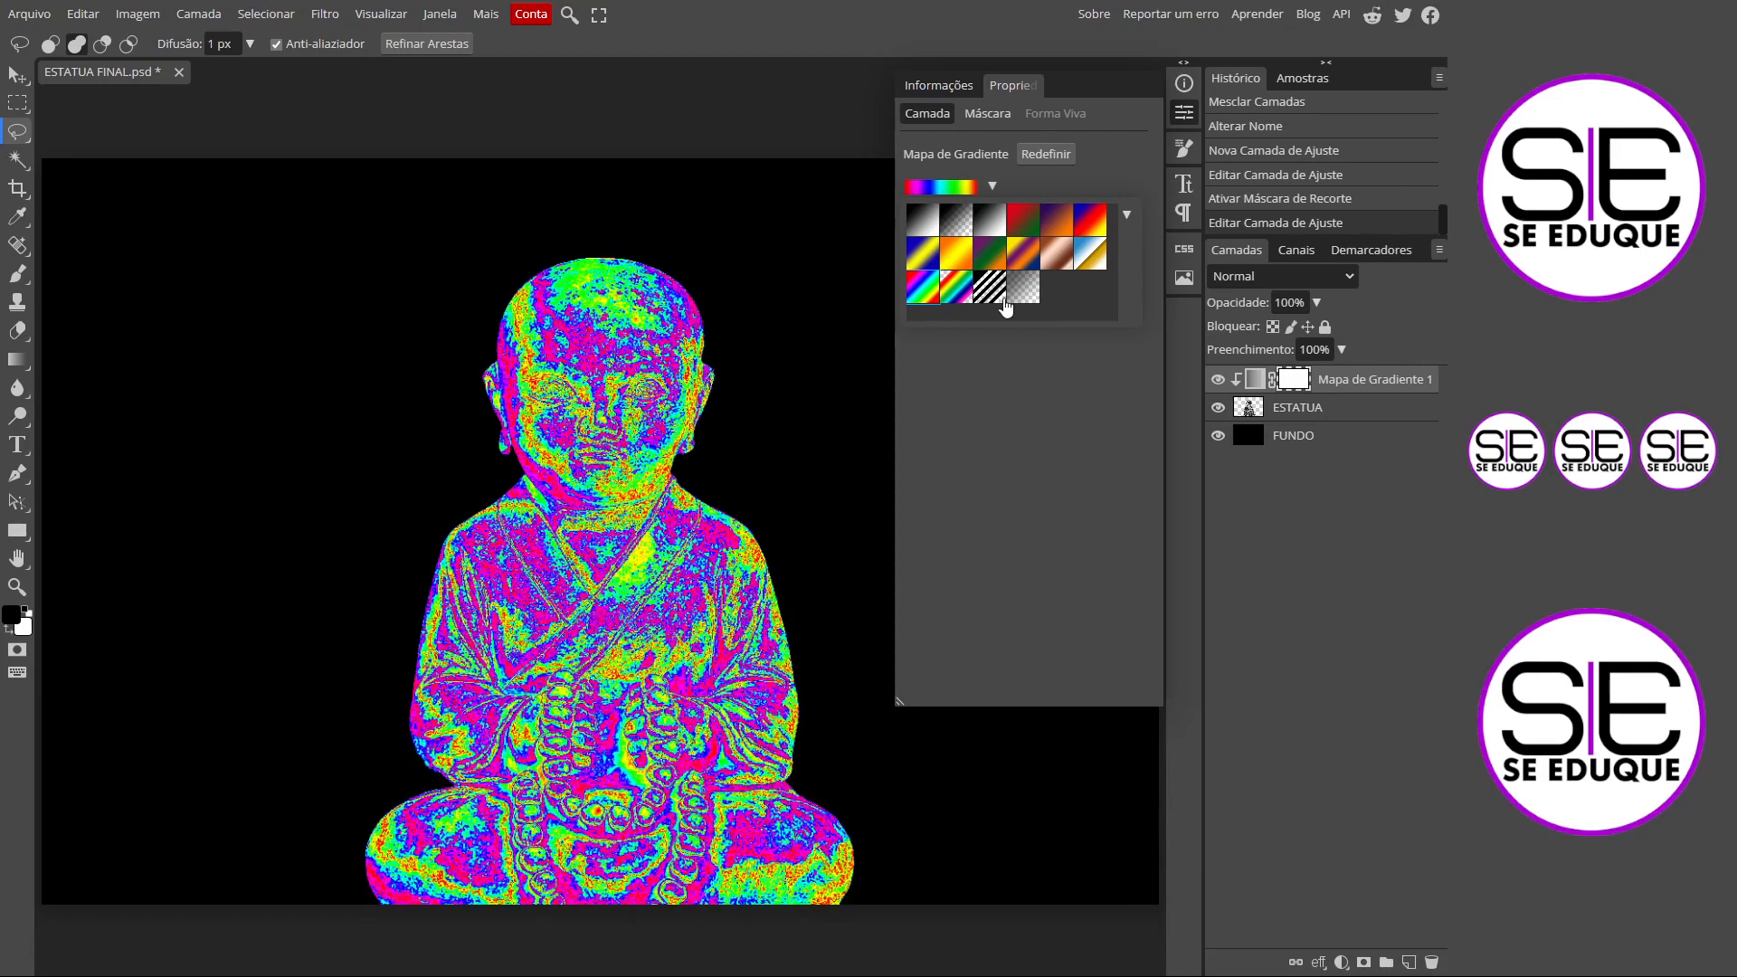
left_click(963, 262)
left_click(925, 261)
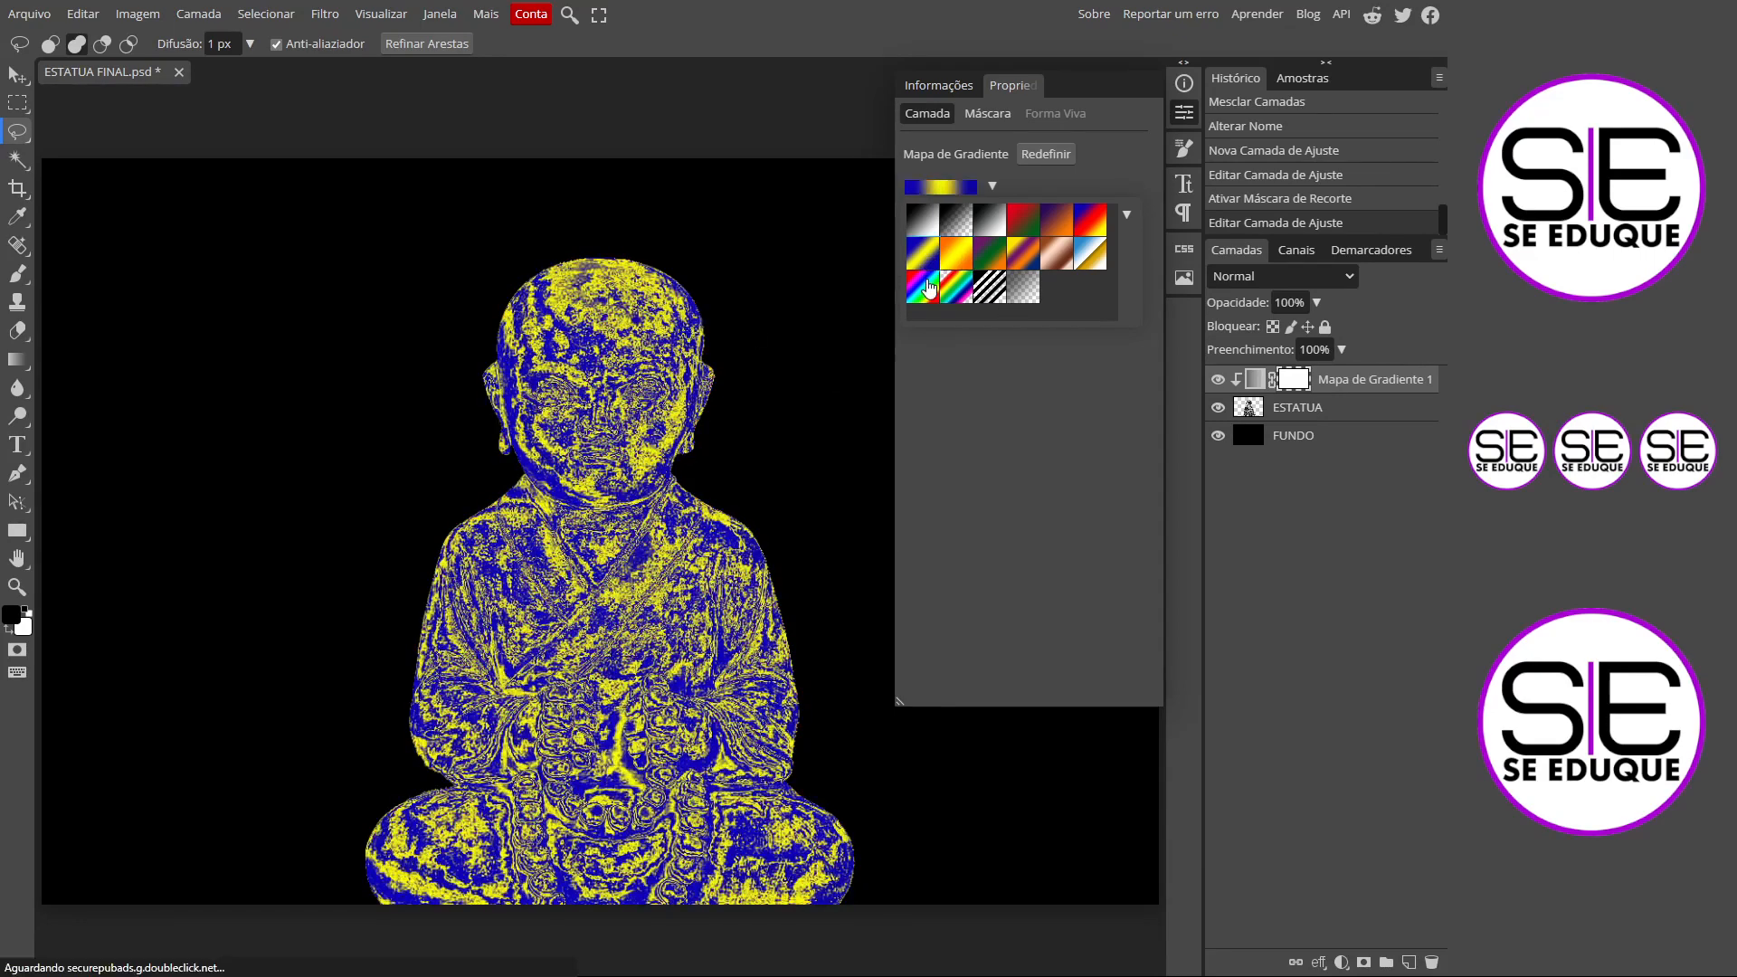
left_click(1027, 260)
left_click(1059, 262)
left_click(1047, 222)
left_click(1020, 224)
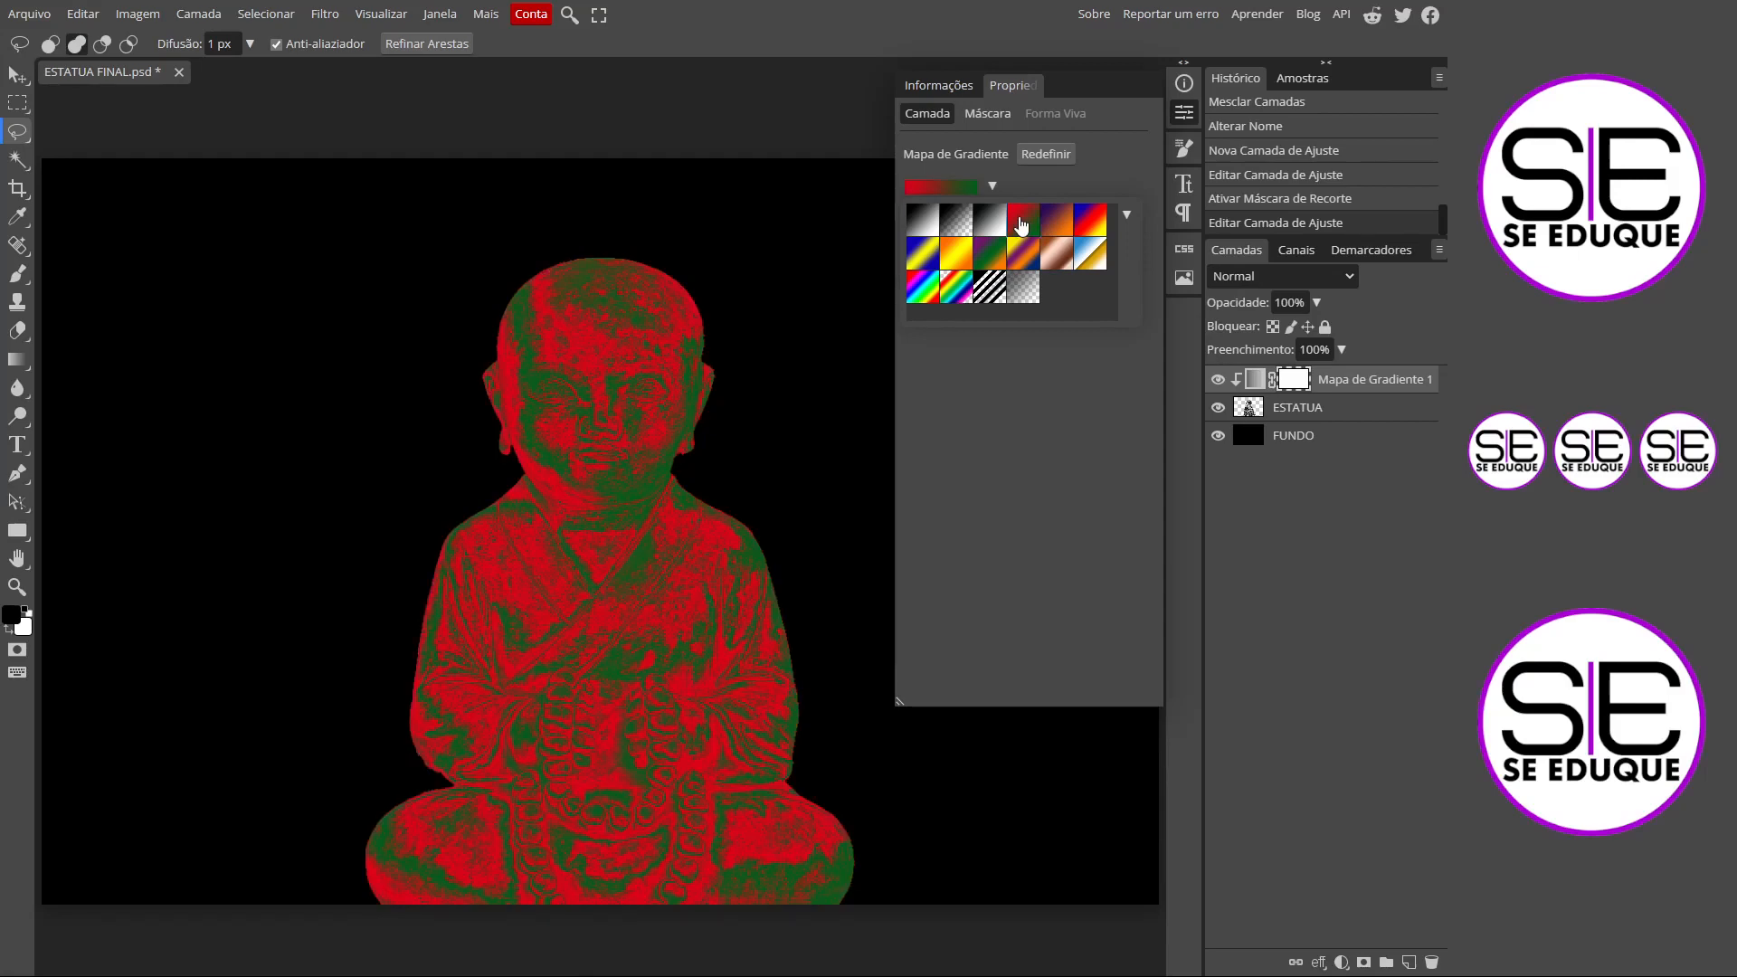
Apply the Foreground to Background preset to the clipped gradient map and inspect its two end colour stops in the gradient editor.
left_click(925, 222)
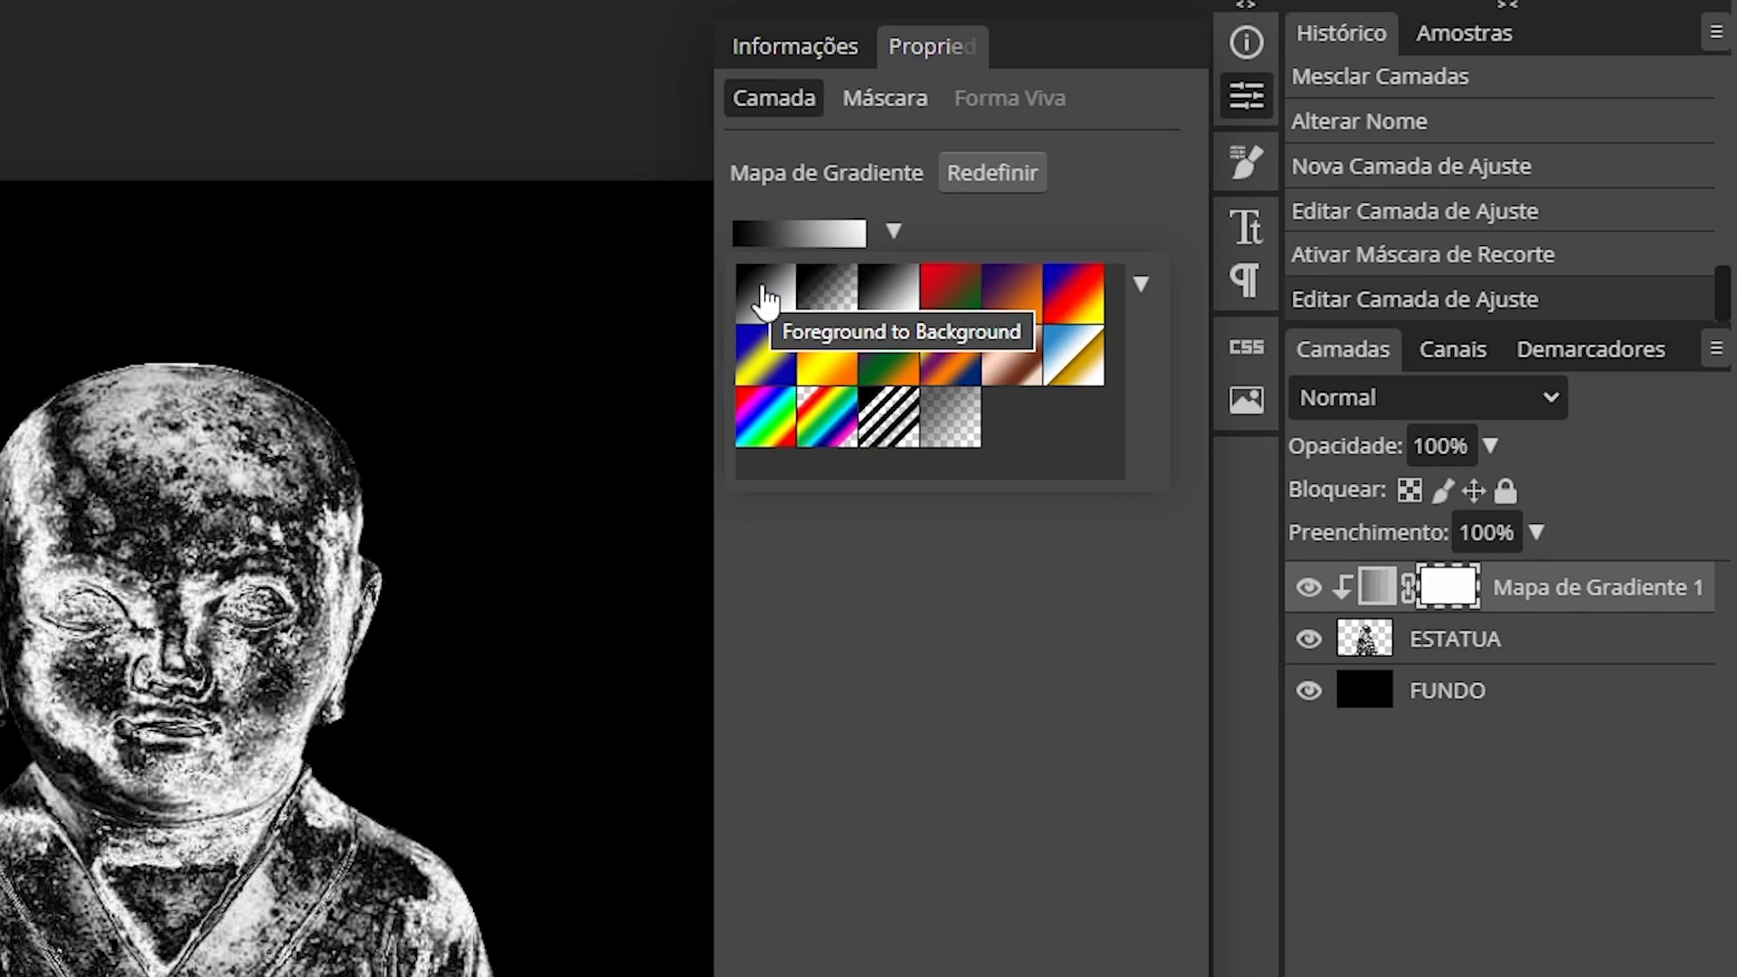
left_click(780, 237)
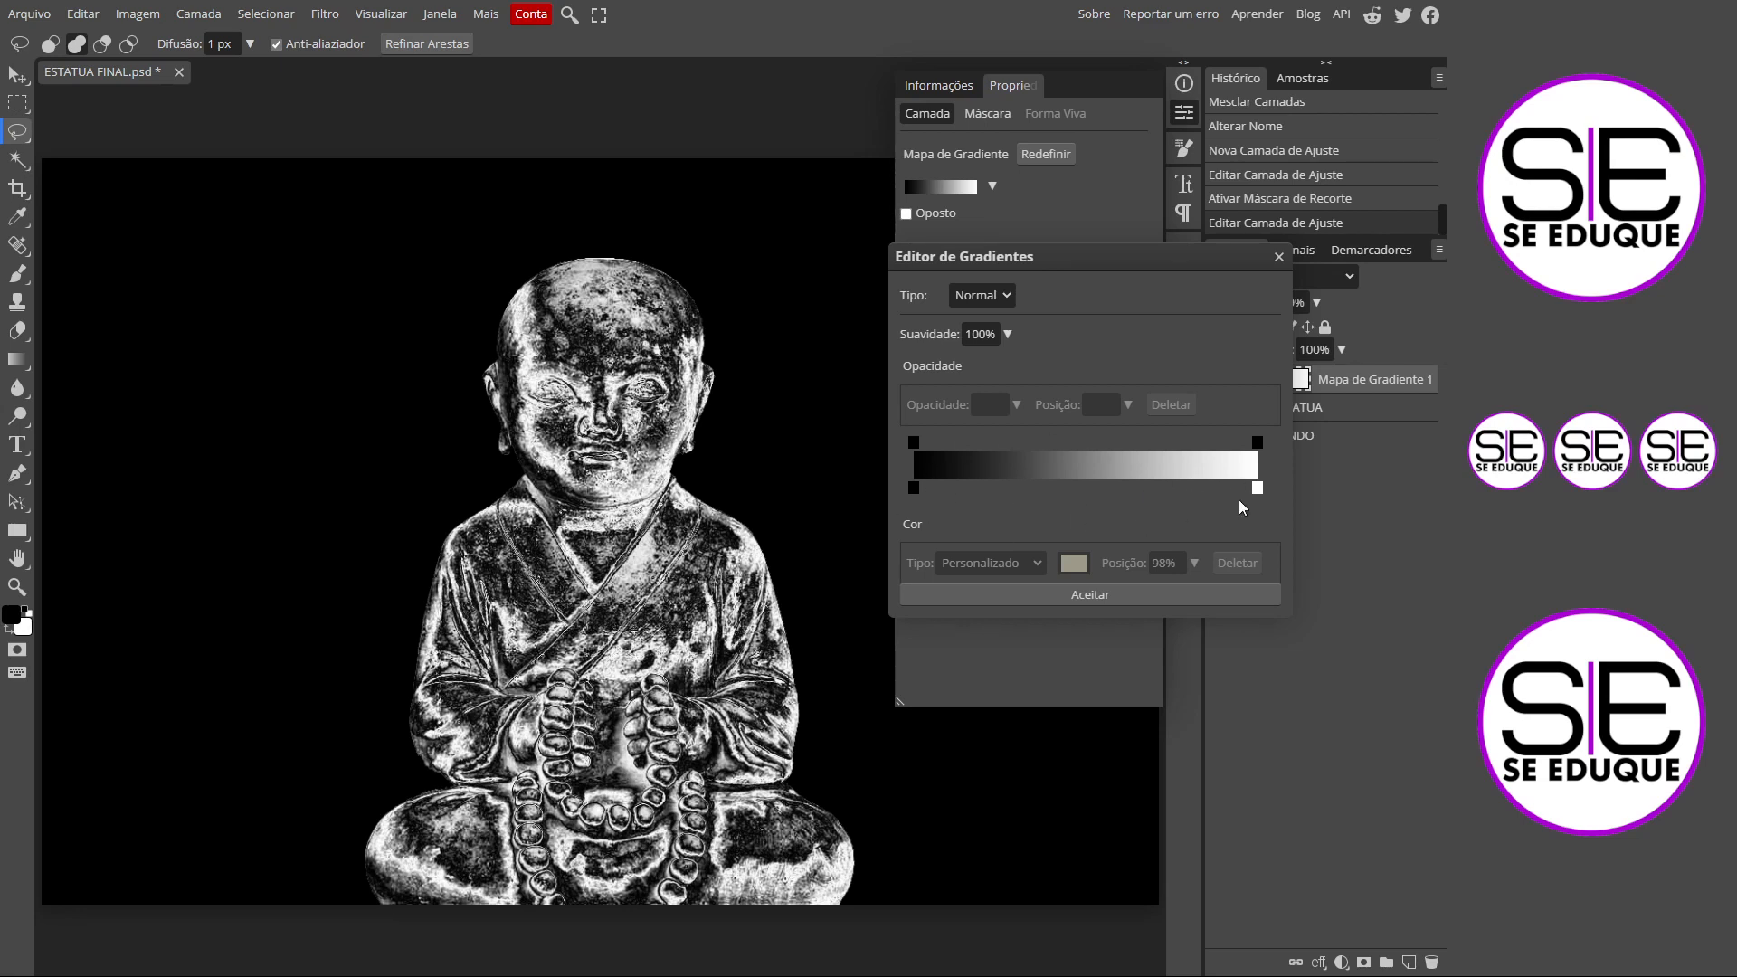
left_click(917, 490)
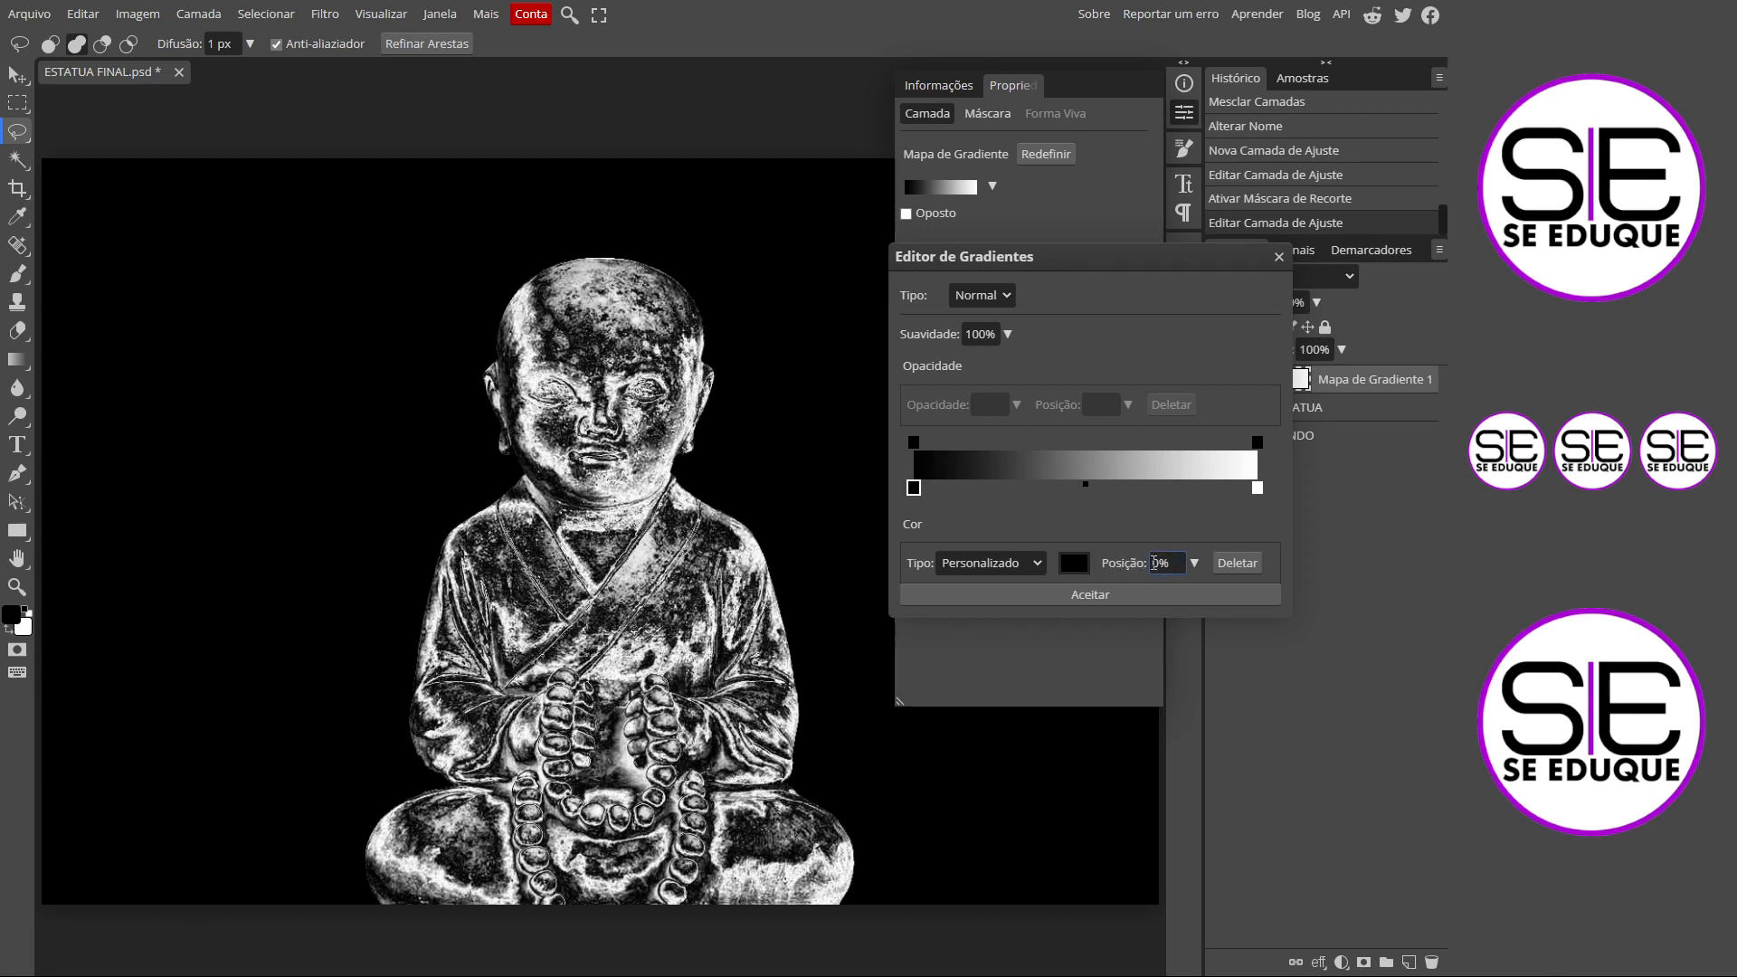
left_click(1258, 489)
left_click(1148, 563)
Set the colour of the gradient's first stop, at position 0%, to near-black 030303.
left_click(913, 489)
left_click(1075, 565)
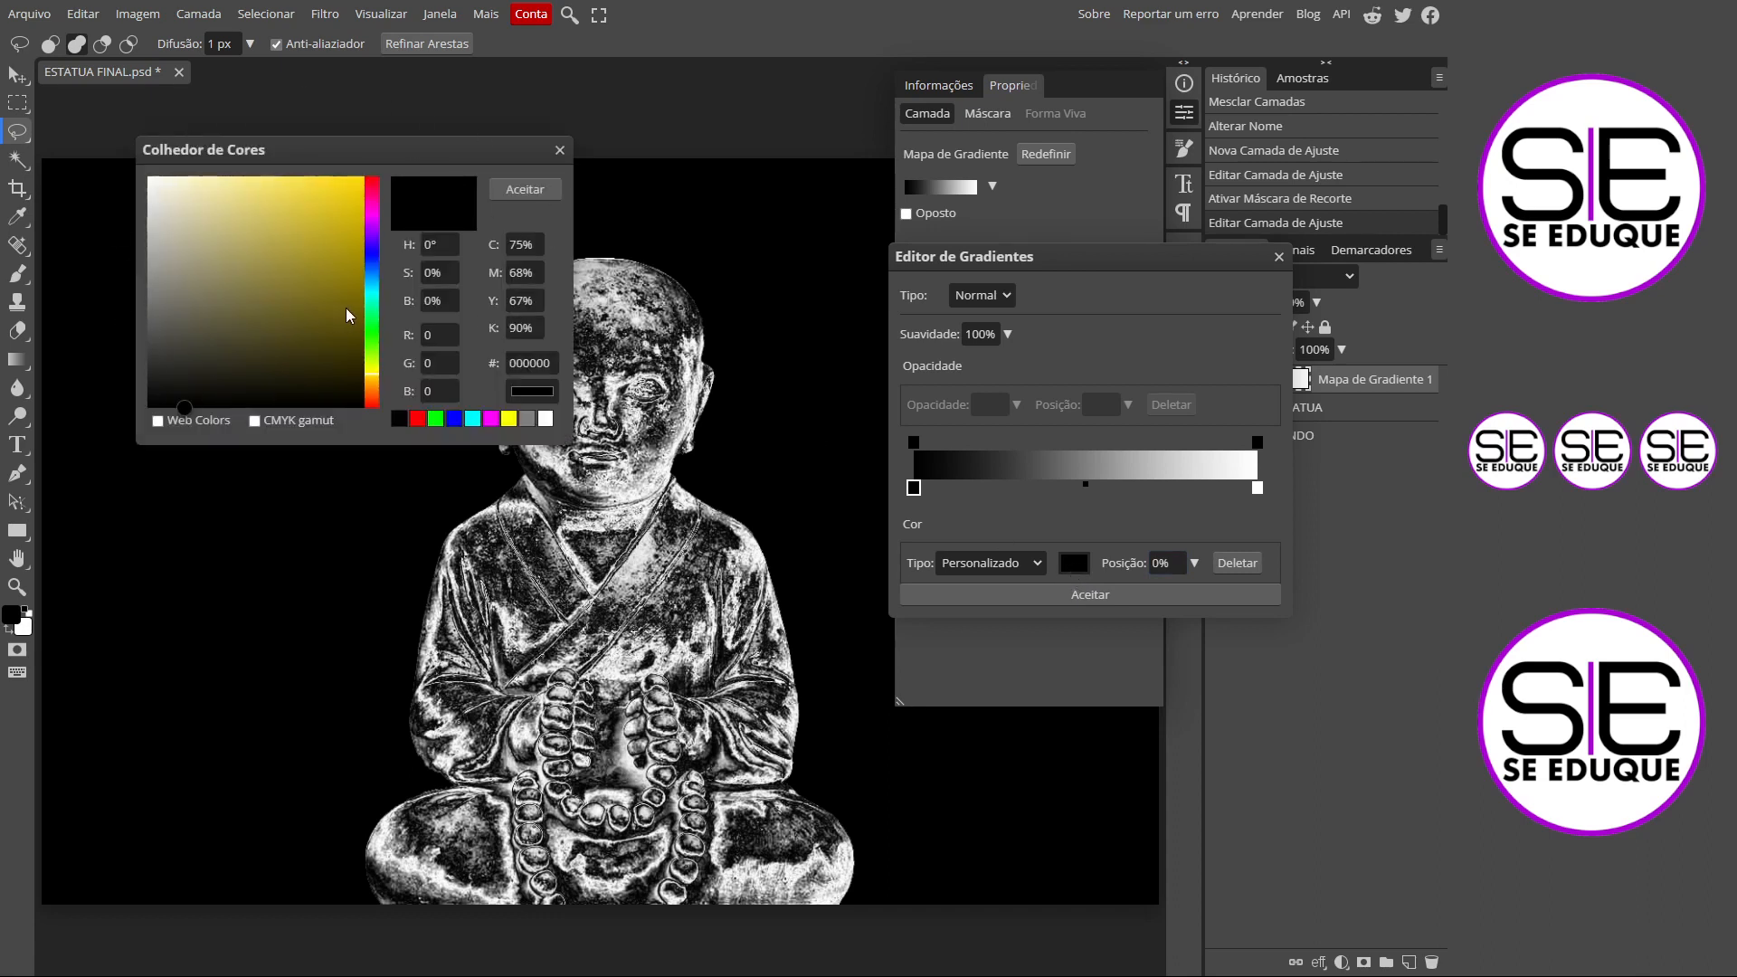
left_click_drag(491, 157, 799, 332)
left_click(835, 540)
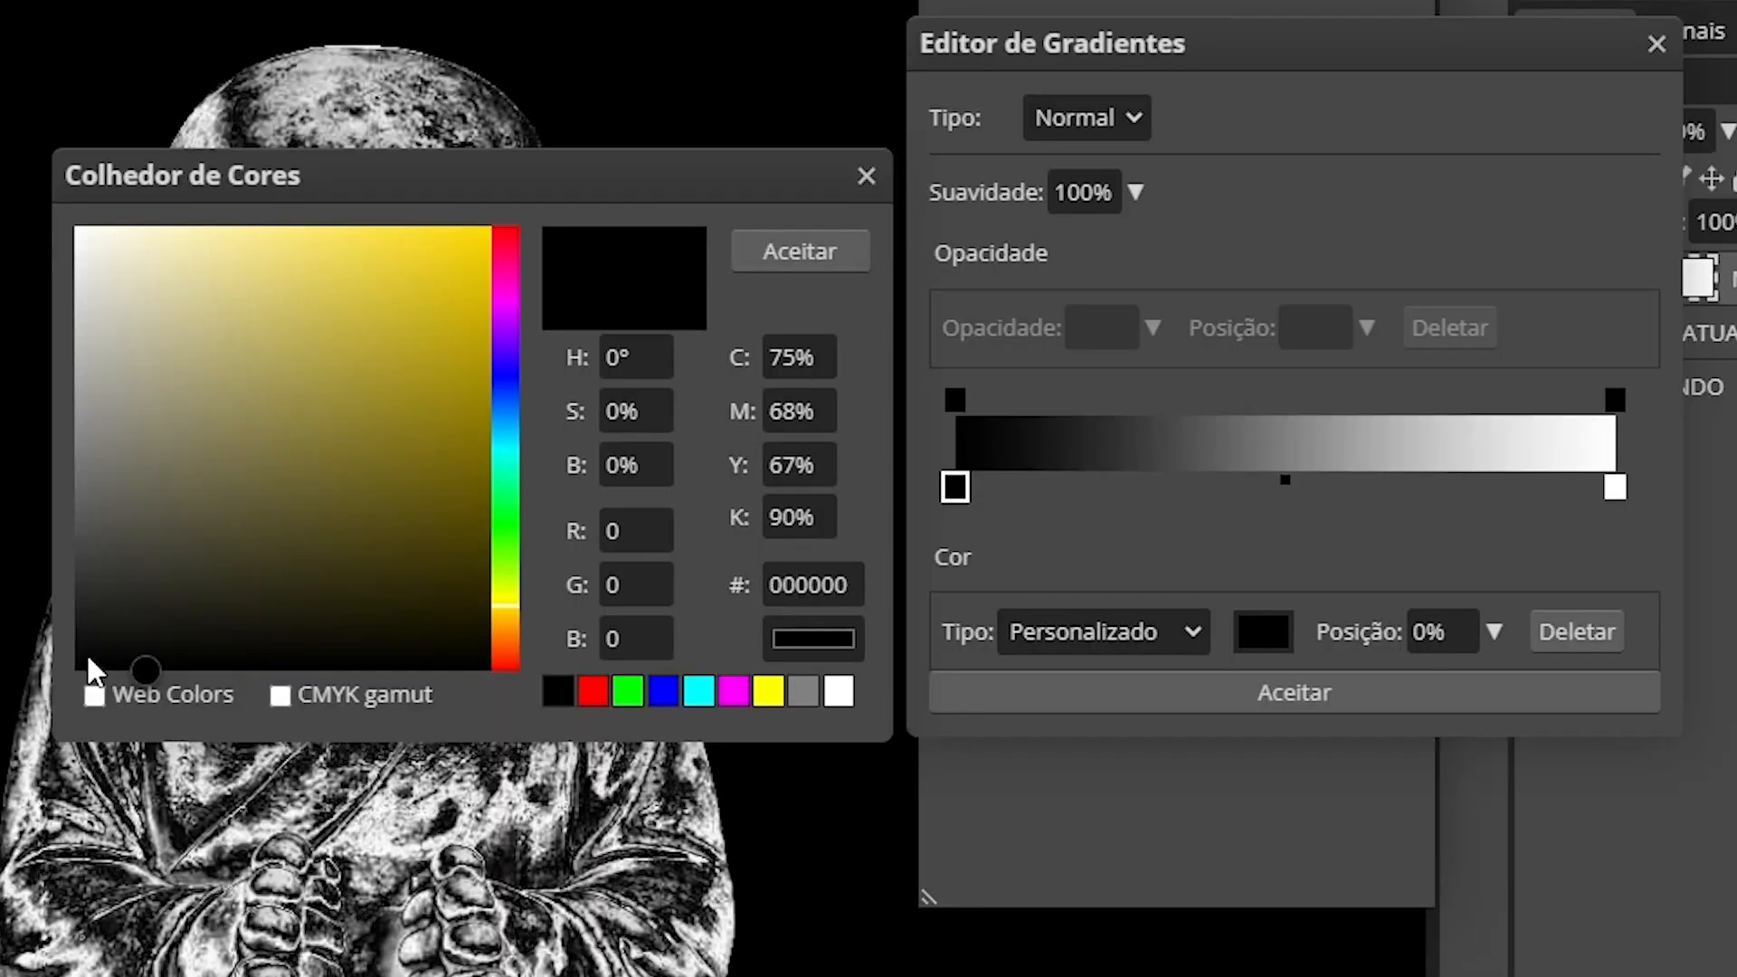
left_click_drag(461, 573, 456, 575)
left_click_drag(76, 659, 74, 667)
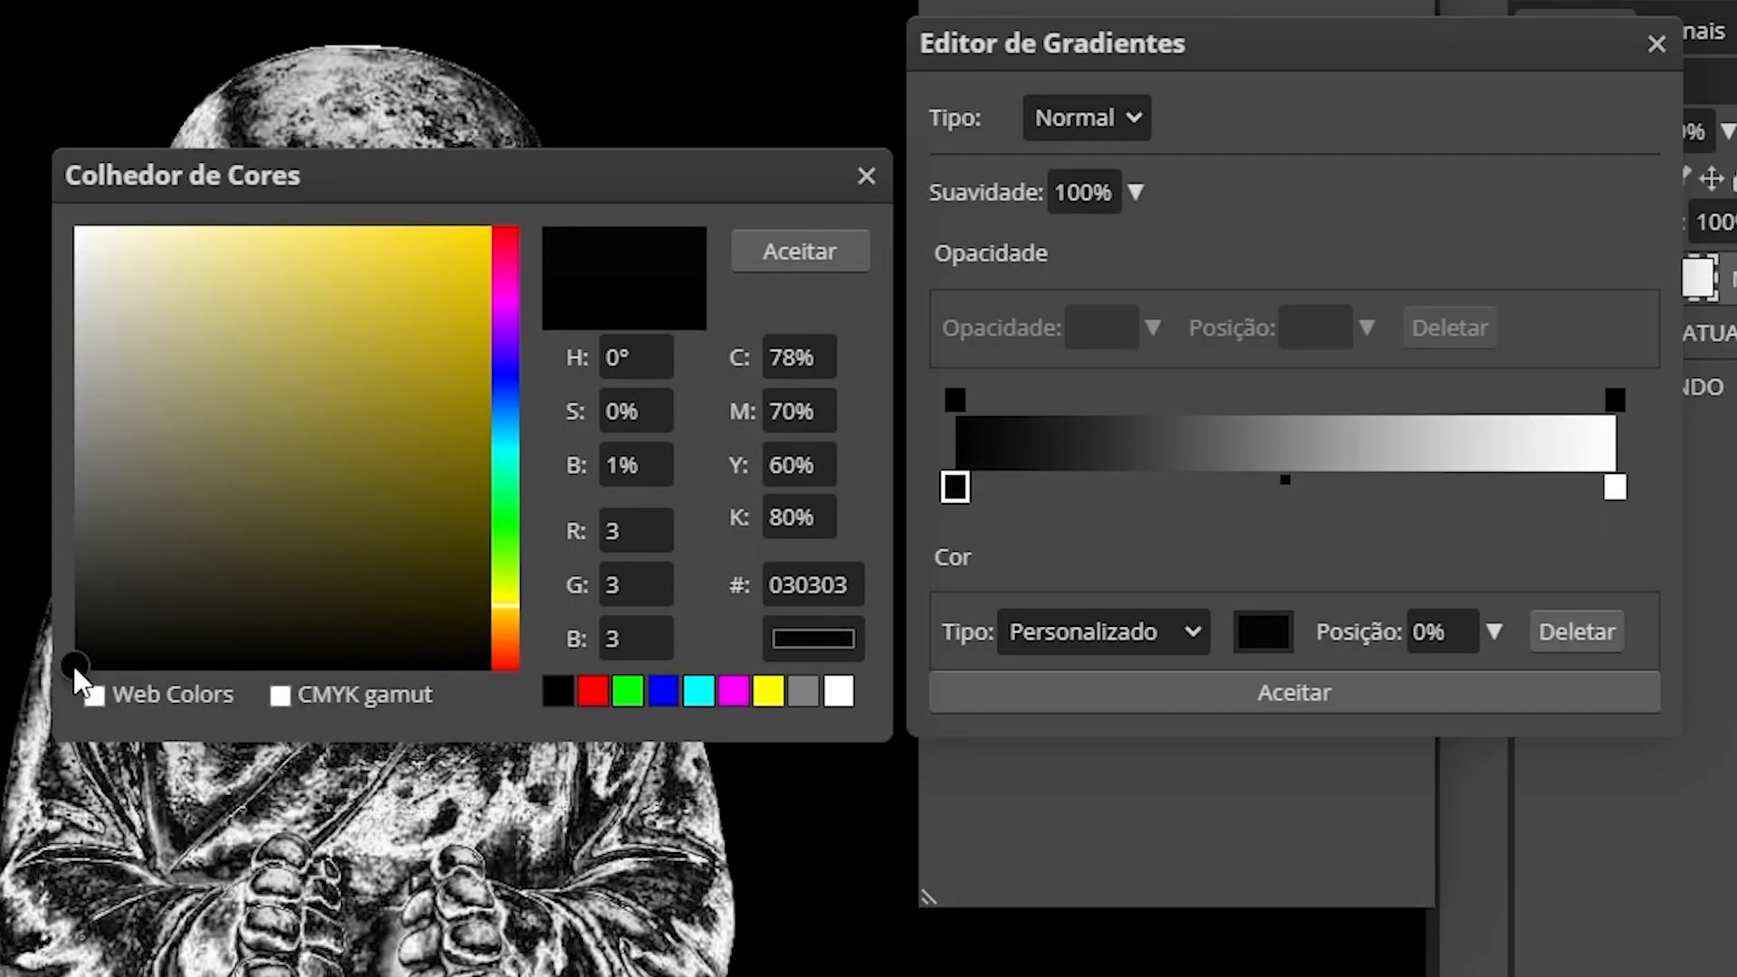
left_click(800, 252)
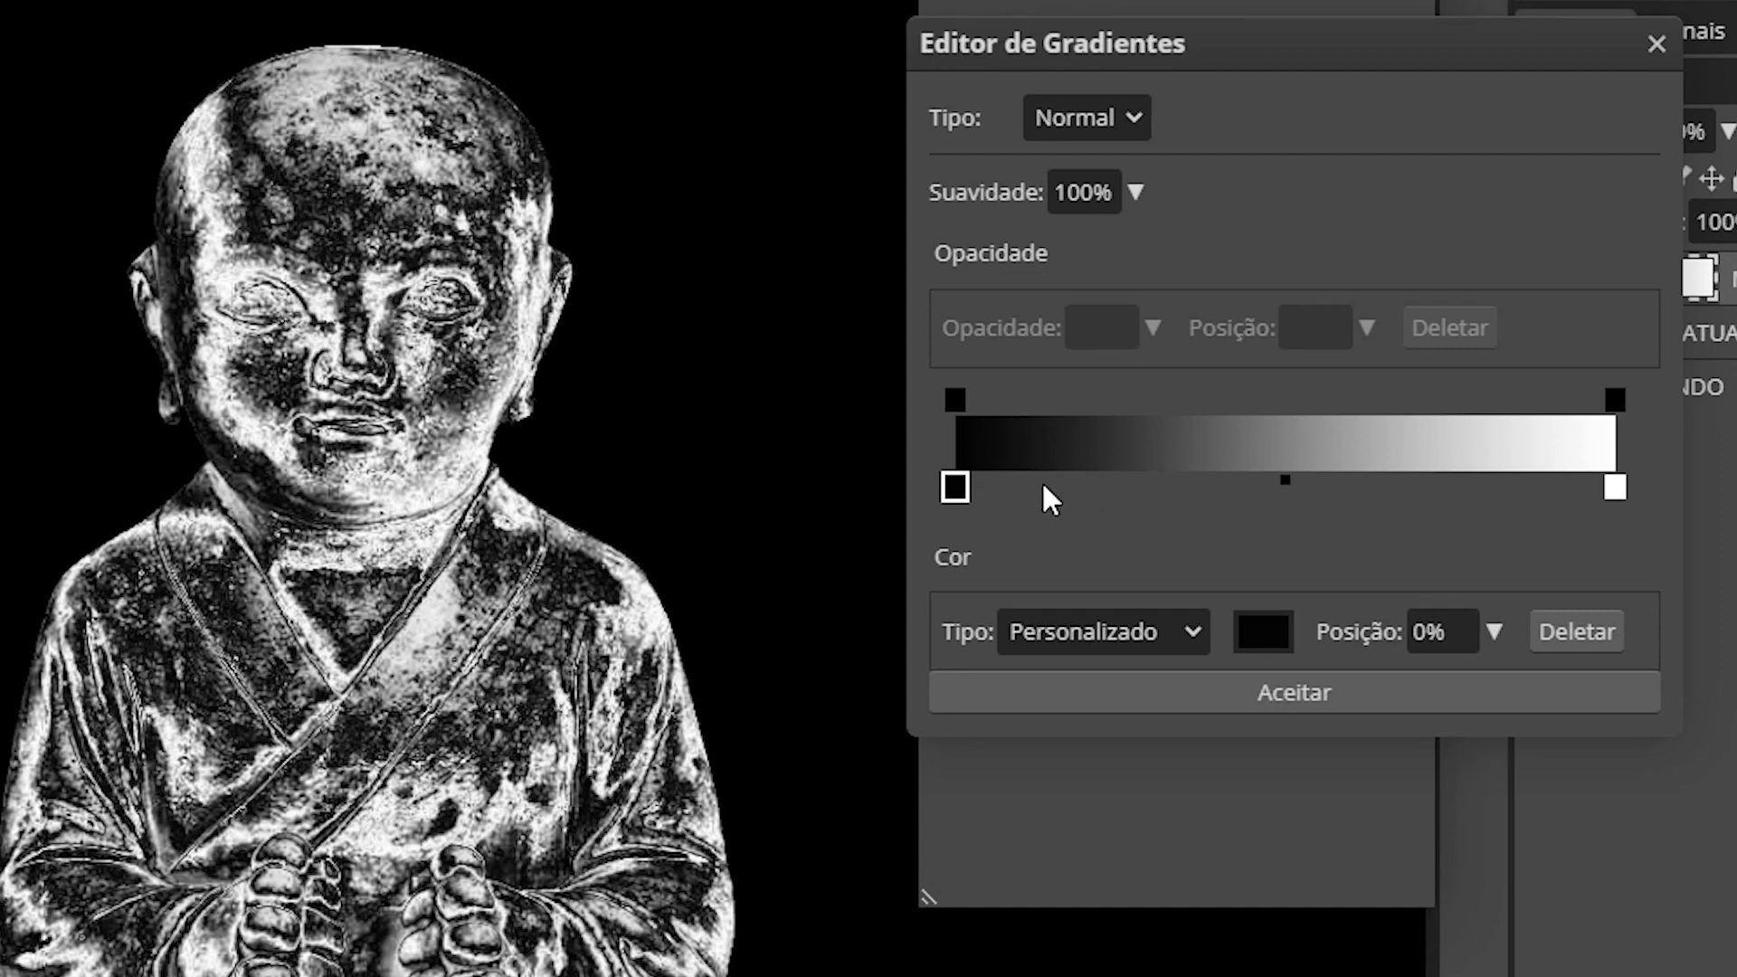
Add a colour stop at 3% of the gradient and give it the dark tone 161512.
left_click(987, 484)
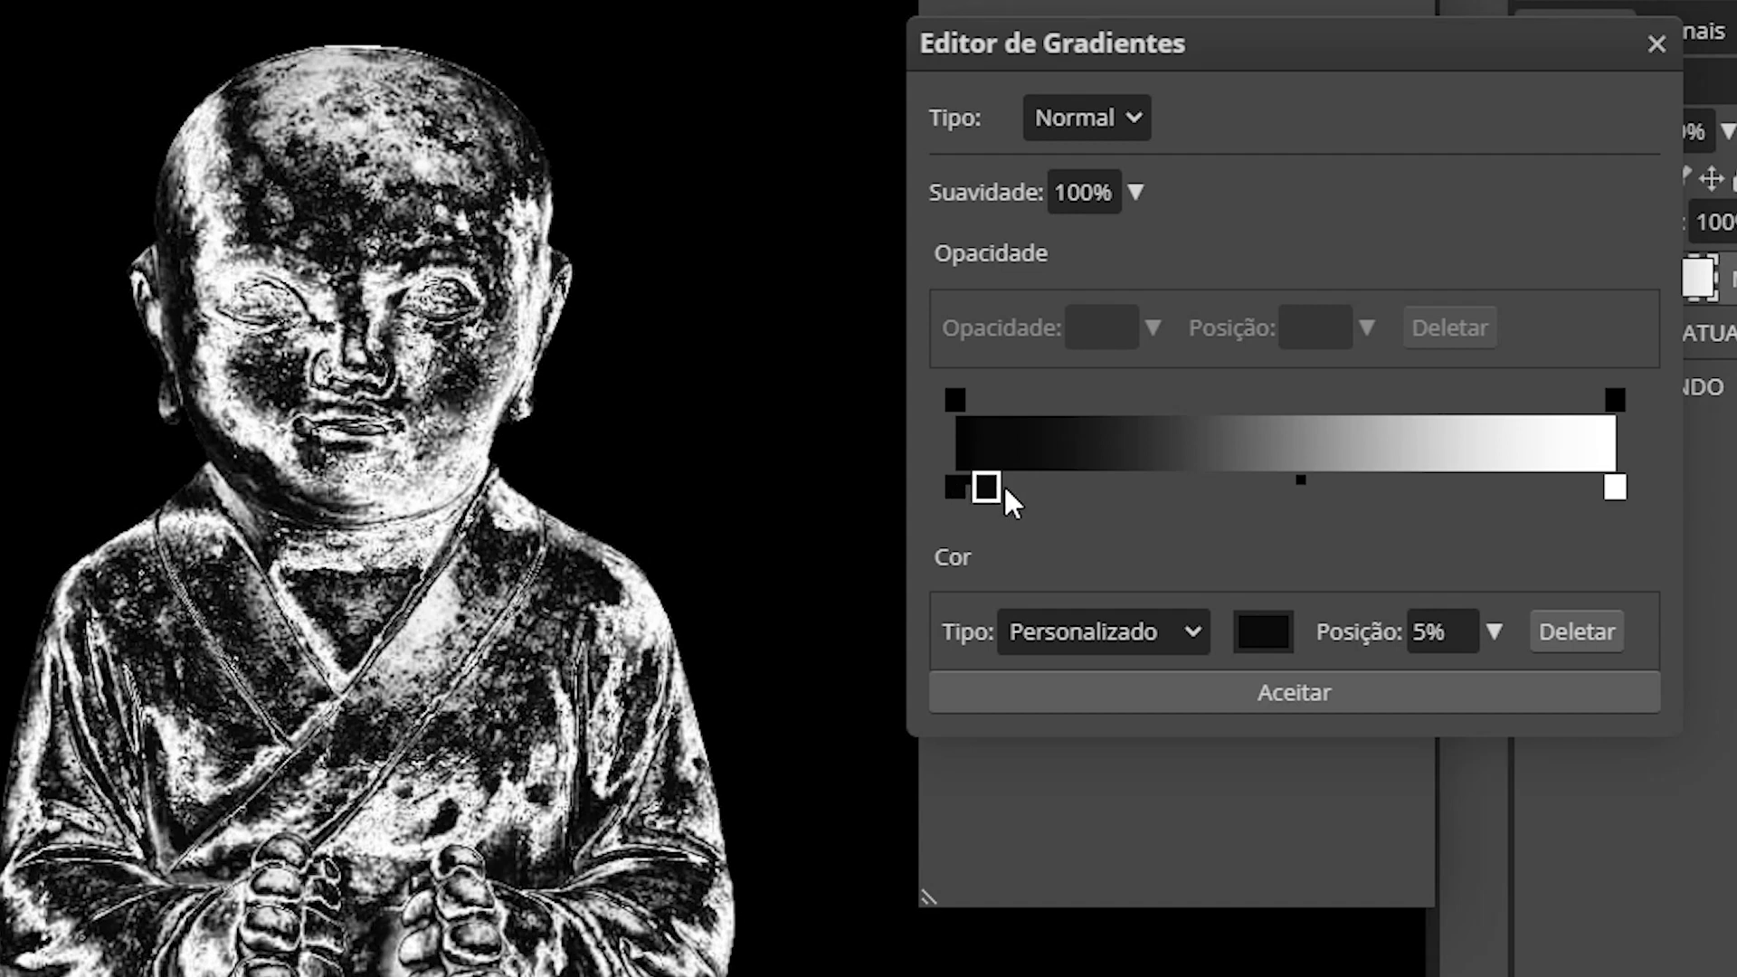
left_click(1439, 636)
left_click_drag(996, 486, 980, 489)
left_click(1262, 638)
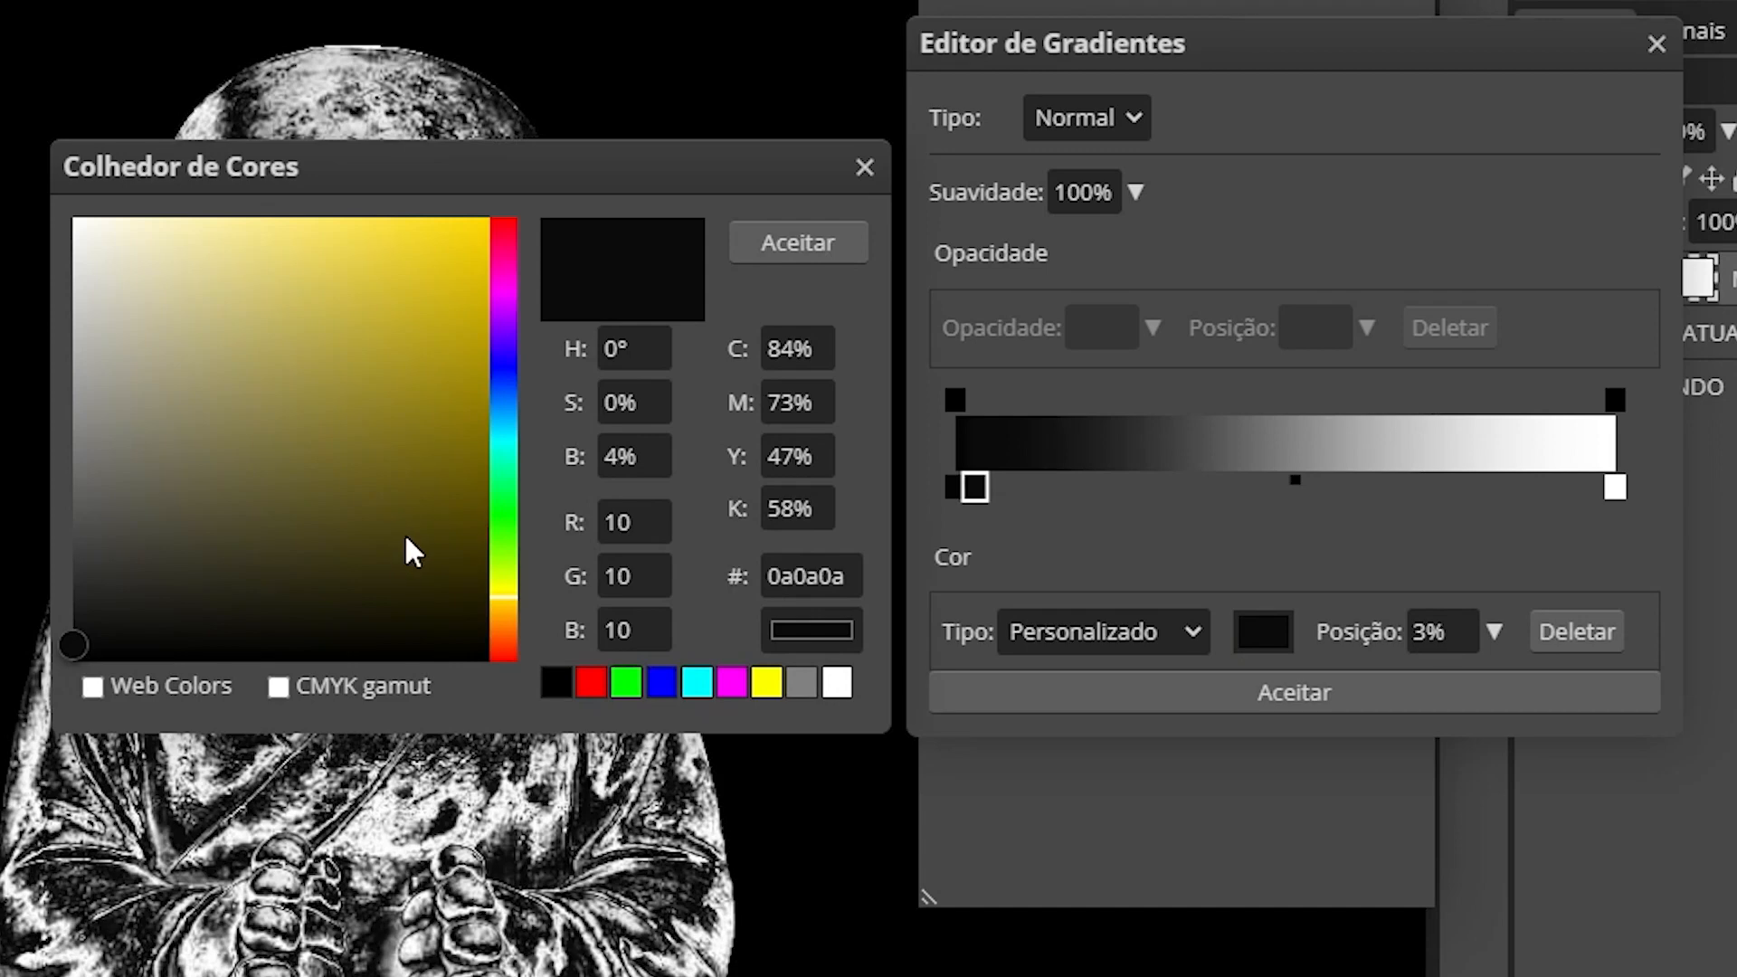
left_click(149, 625)
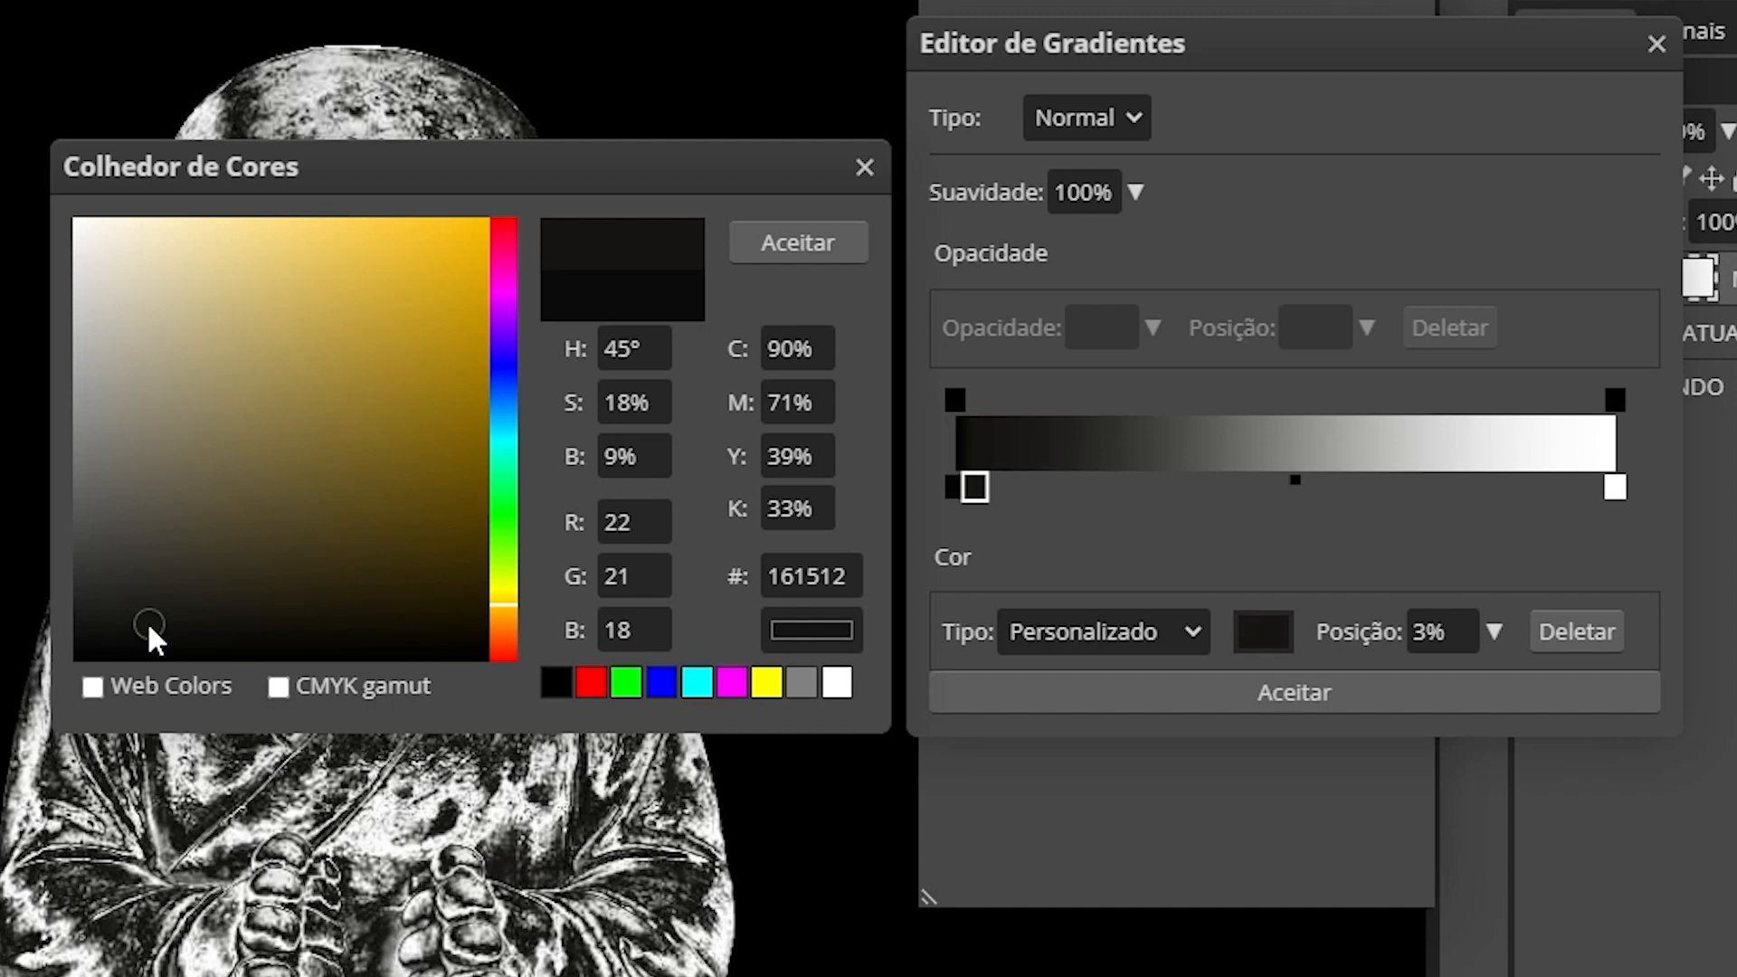
left_click(806, 242)
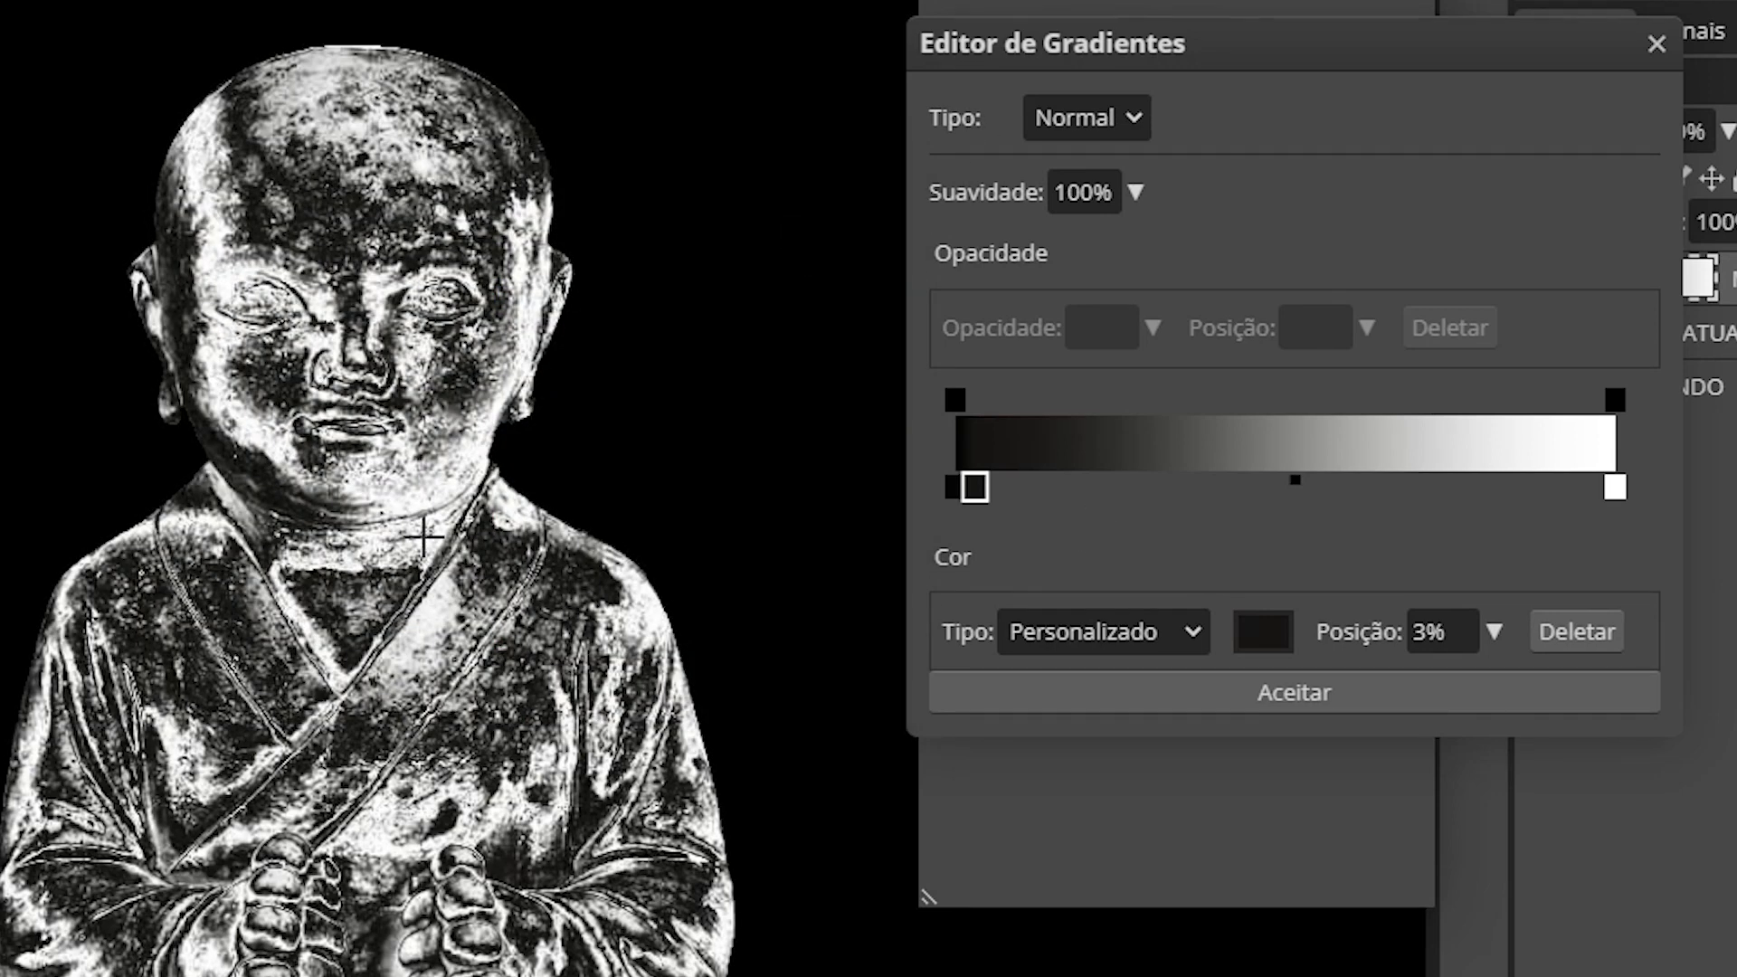
Add a colour stop at 25% of the gradient and set it to dark brown 5a3b02.
left_click(1053, 482)
left_click_drag(1054, 481, 1119, 482)
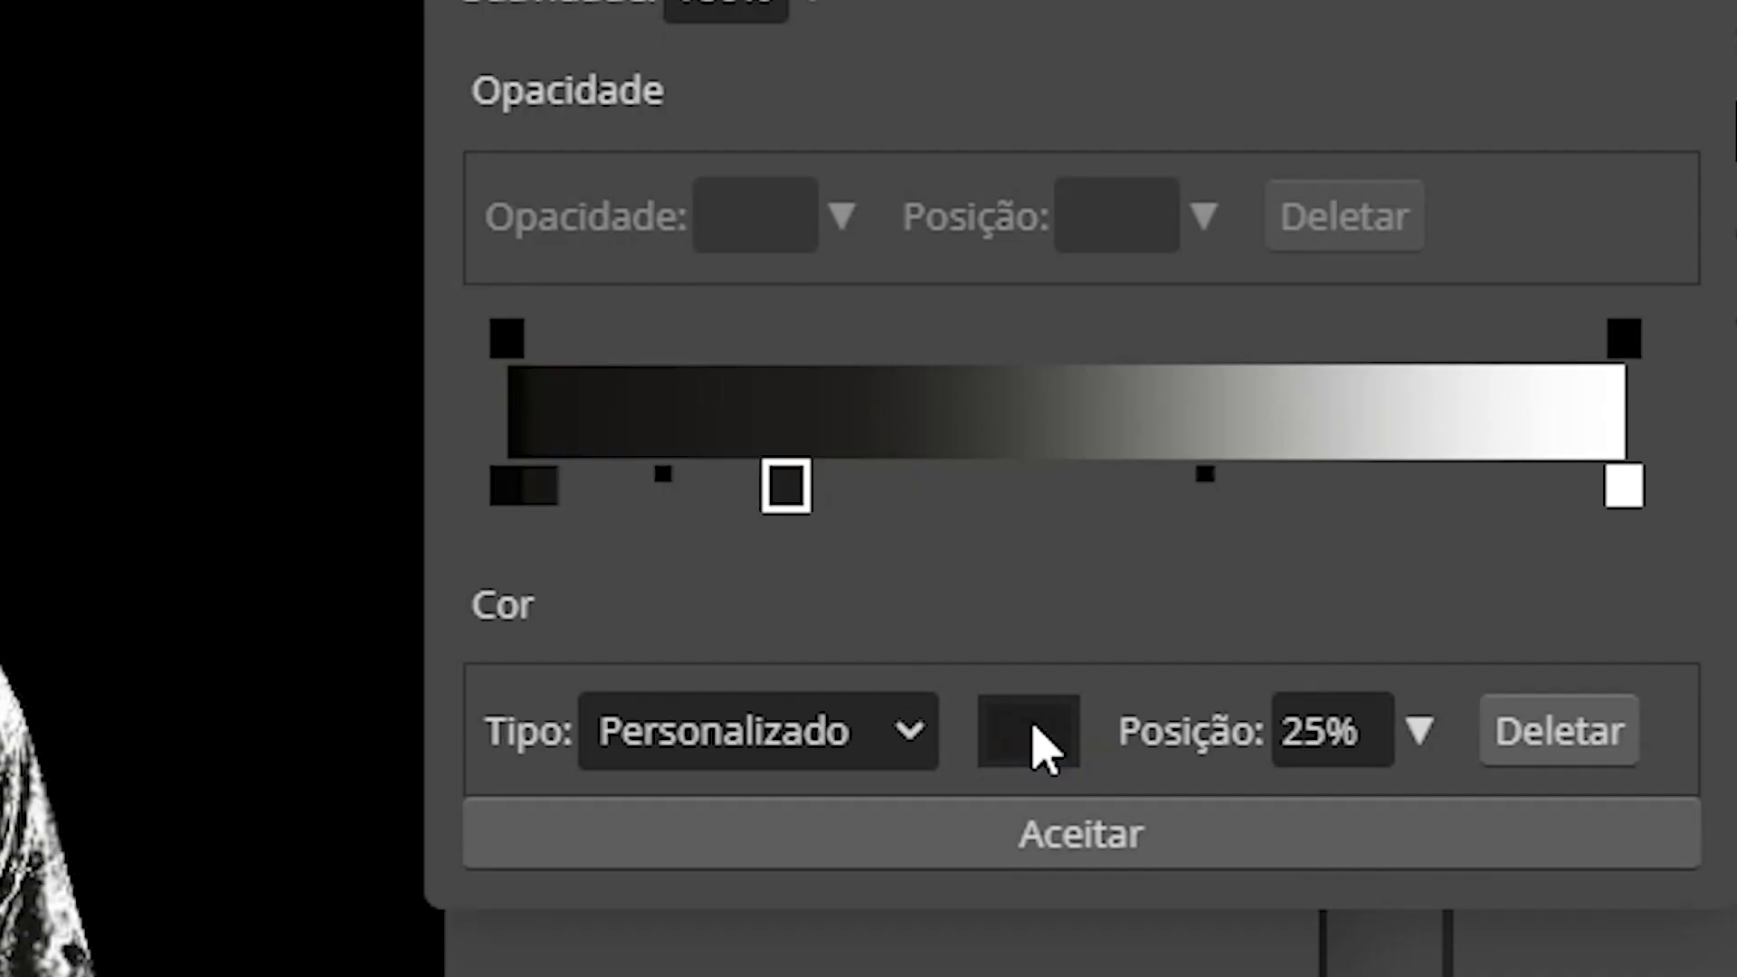
left_click(1040, 747)
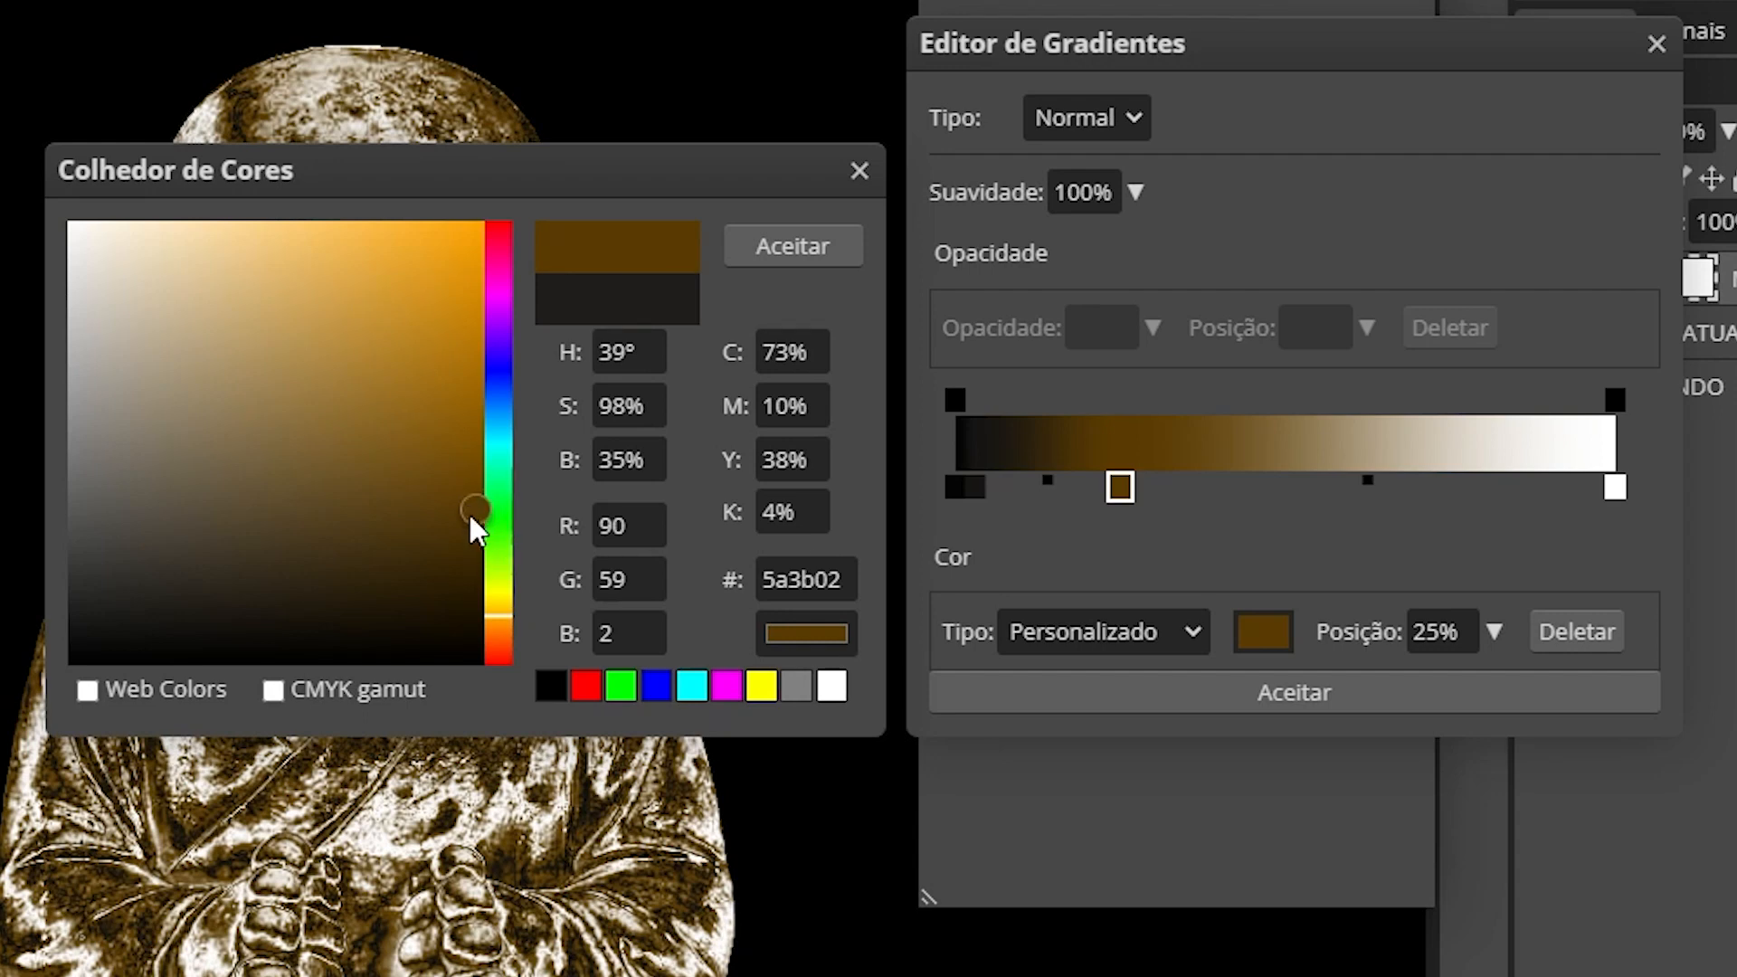
left_click(765, 249)
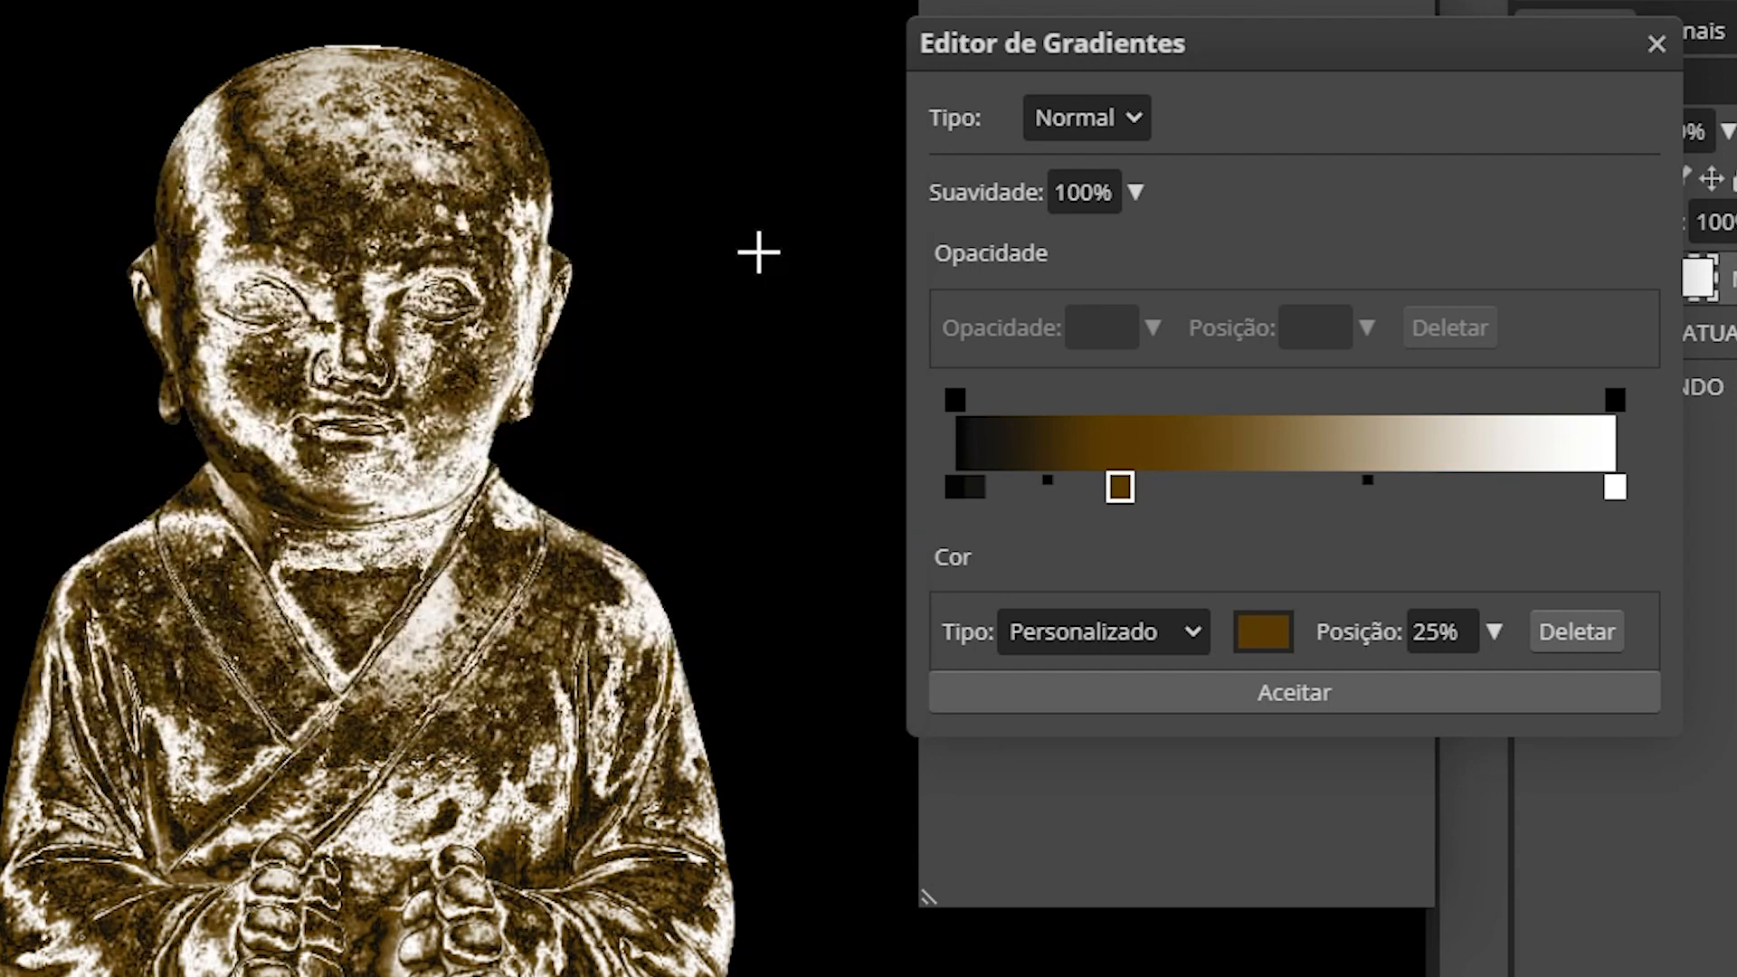
Add a colour stop at 51% of the gradient and set it to medium gold 997b3f.
left_click(1232, 481)
left_click_drag(1233, 481, 1294, 480)
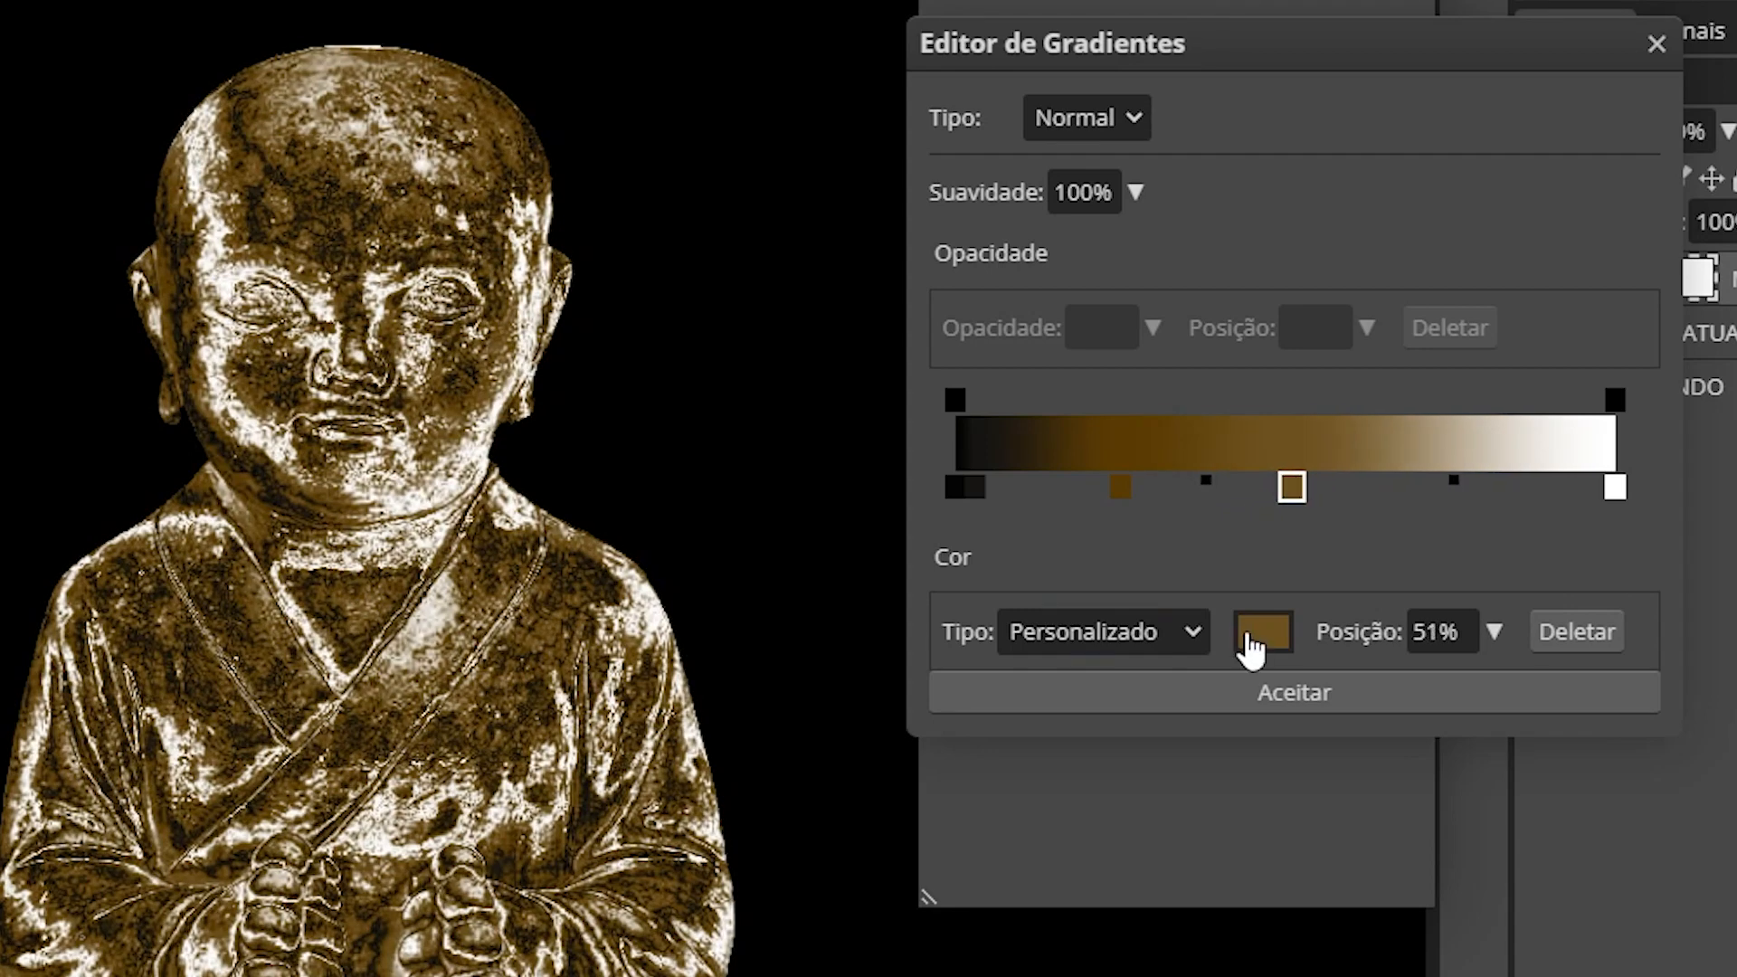
left_click(1251, 644)
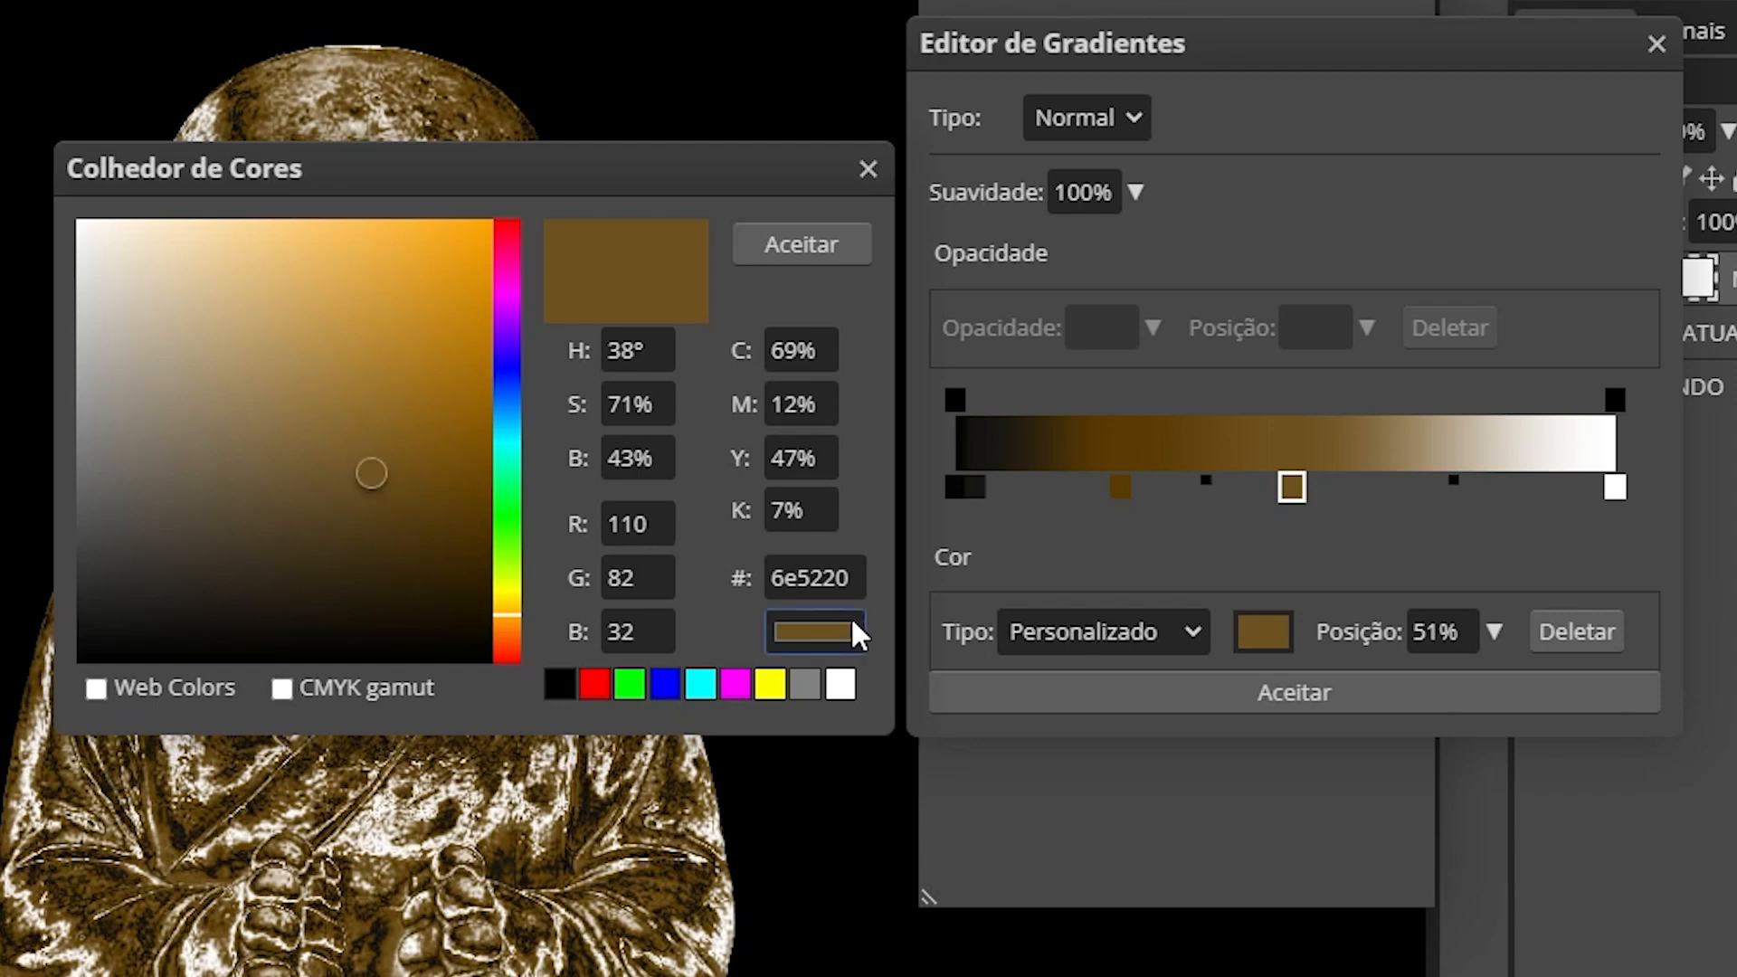
left_click(320, 396)
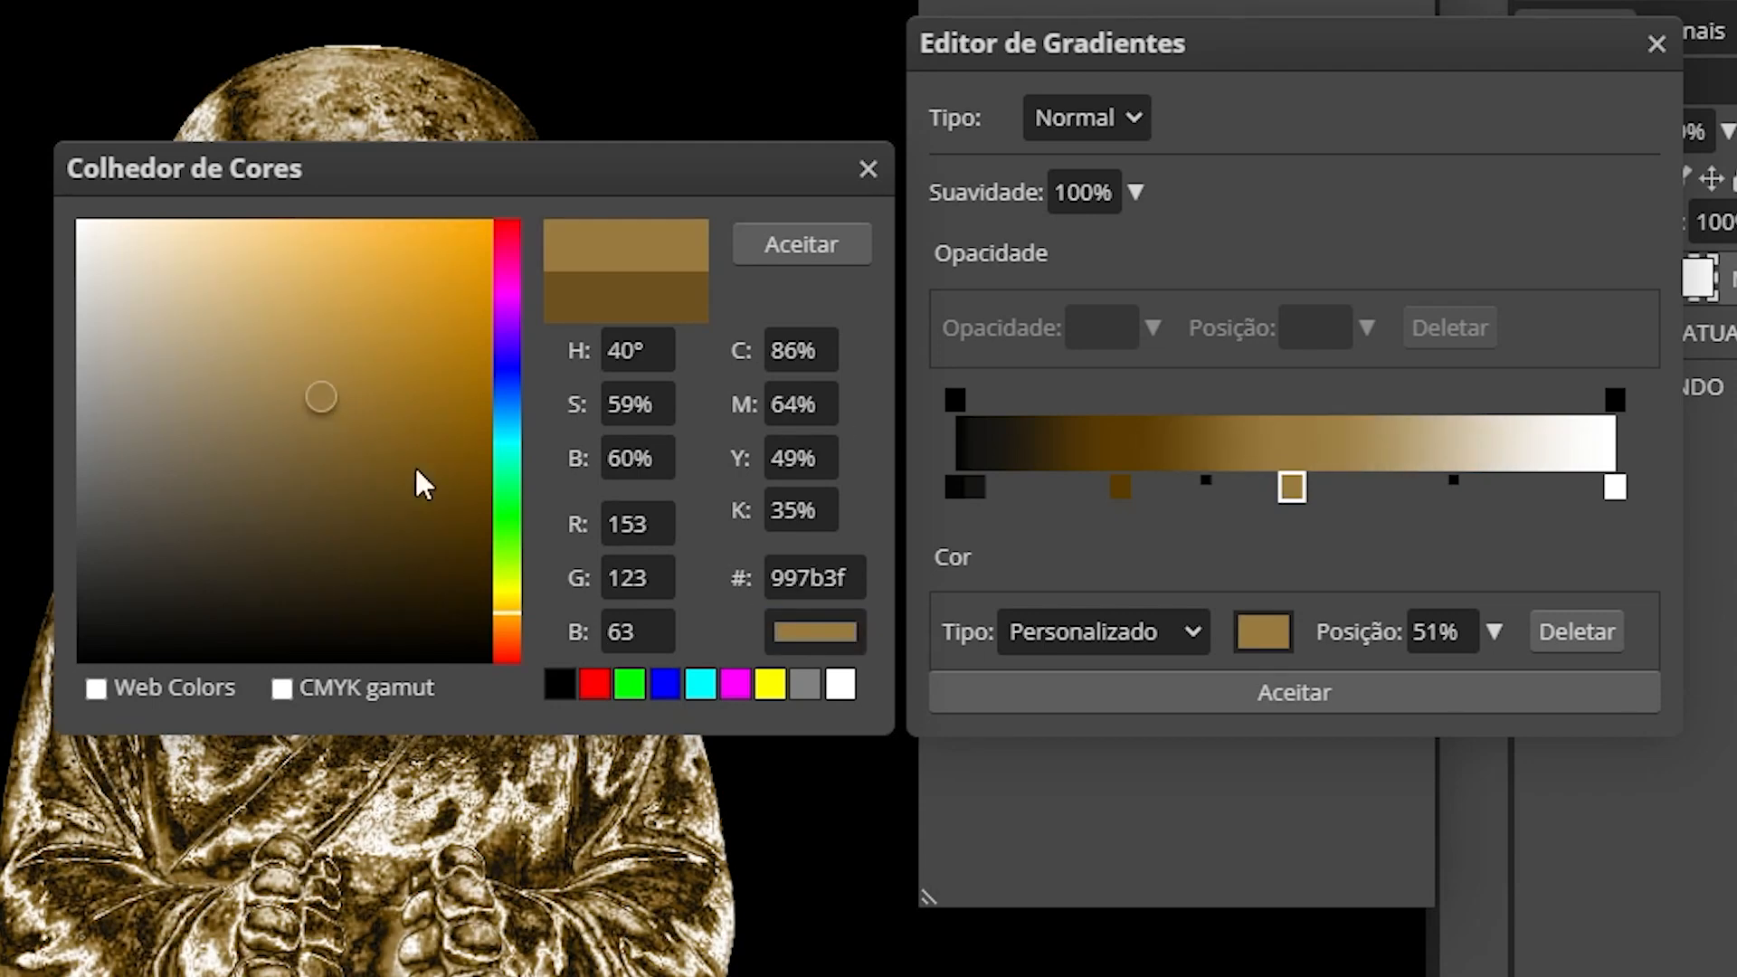
left_click(789, 243)
Add a colour stop at 75% of the gradient and set it to light gold d9bd81.
left_click(1409, 493)
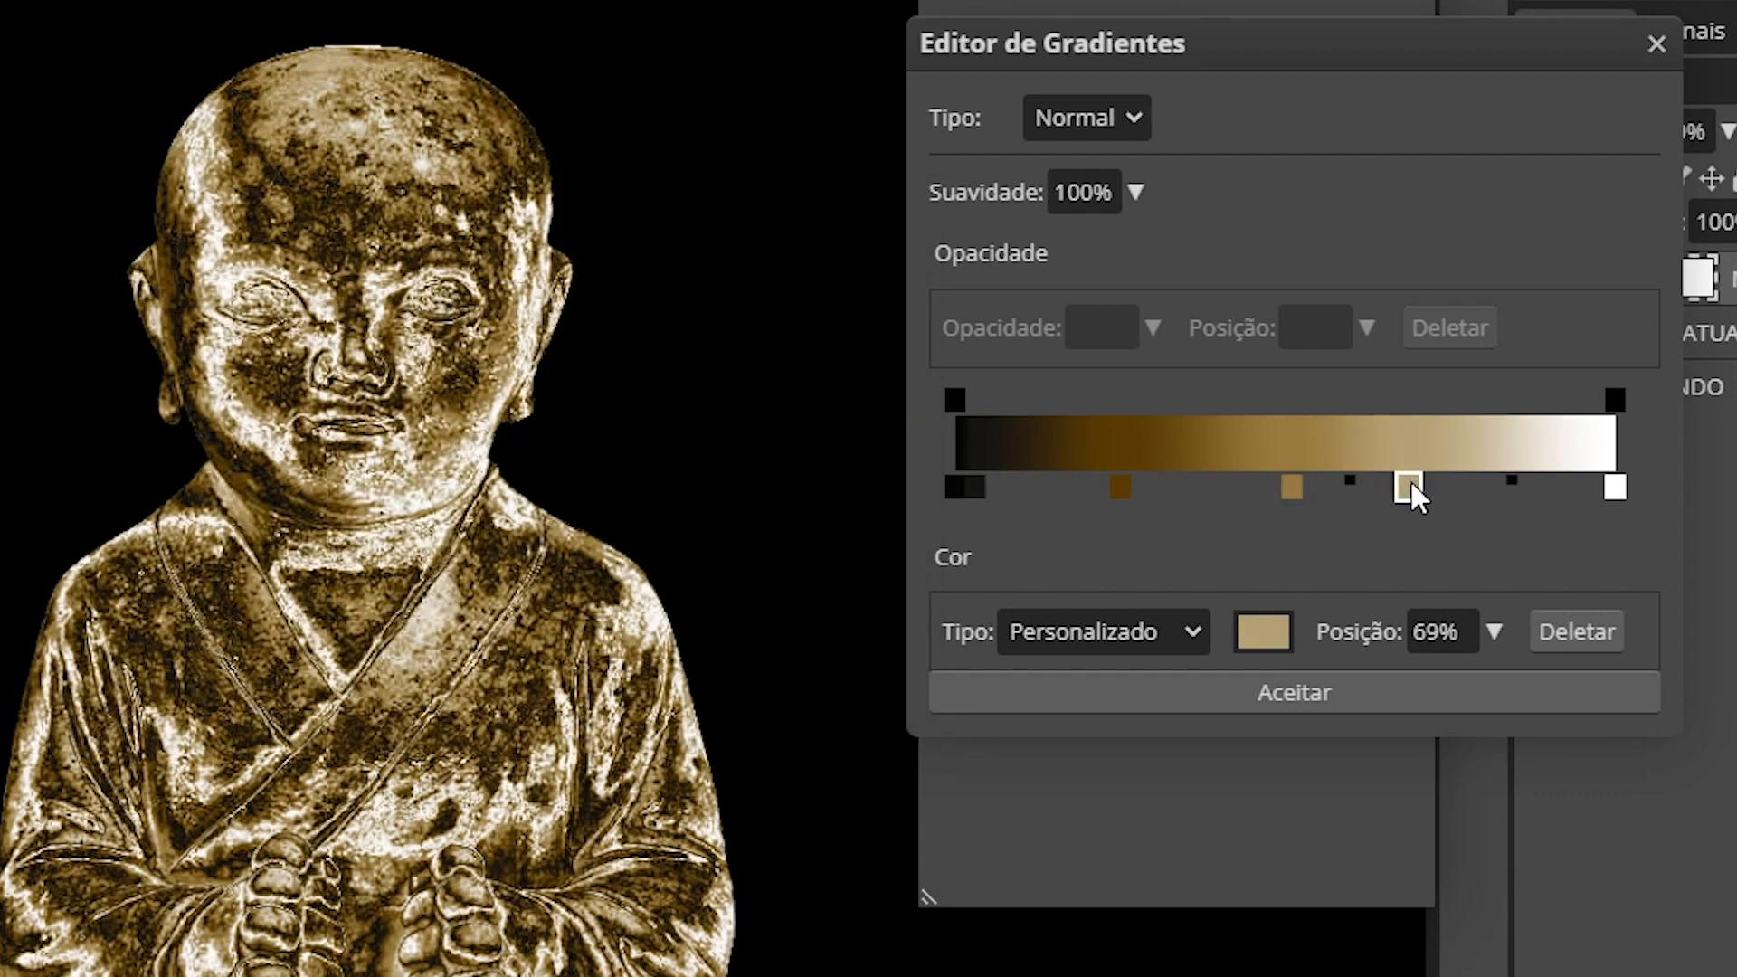
left_click_drag(1410, 499, 1453, 500)
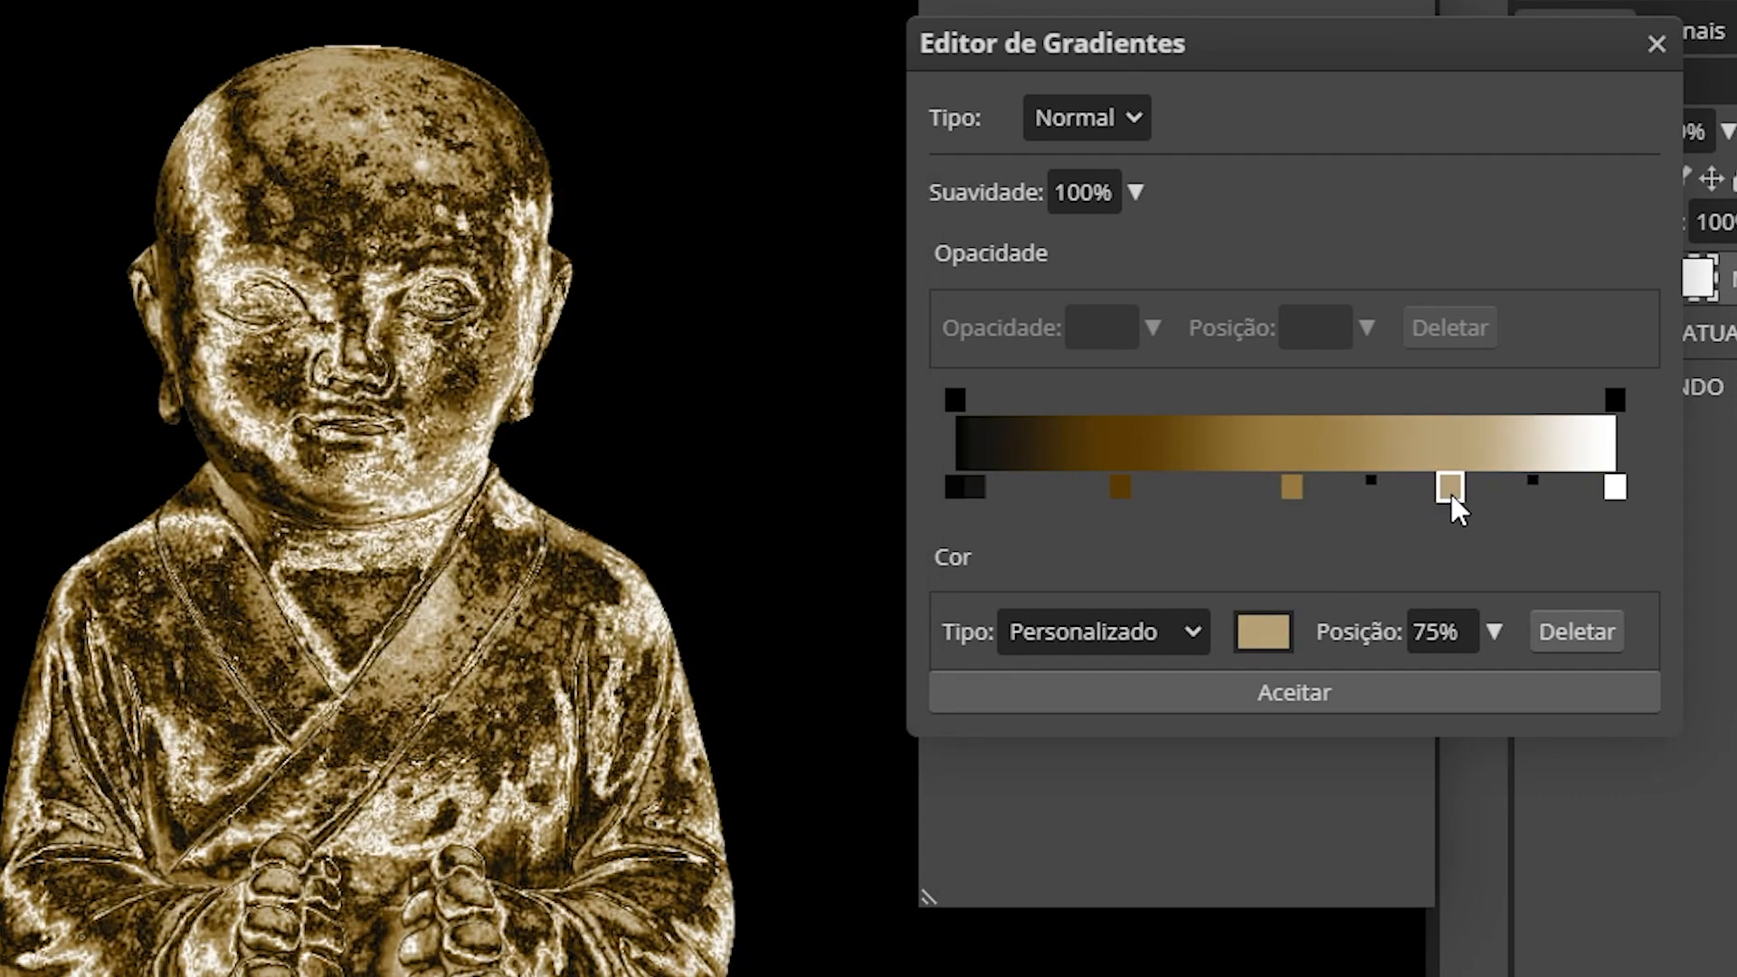
left_click(1264, 633)
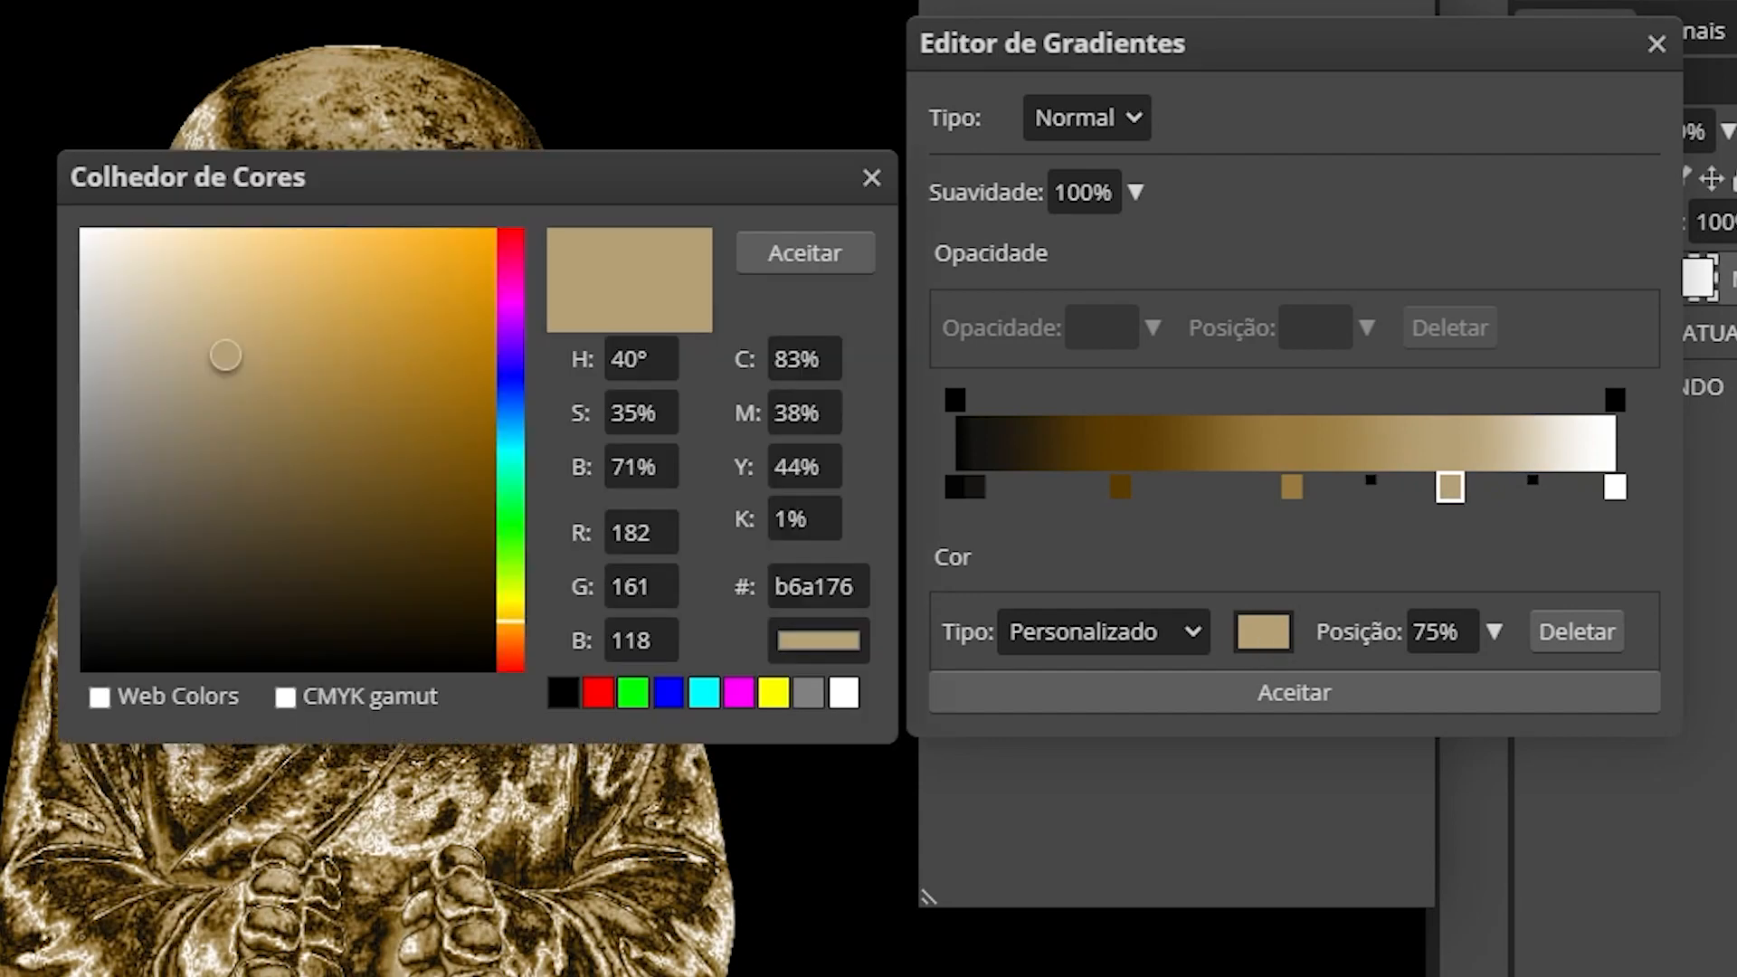
left_click_drag(225, 355, 248, 294)
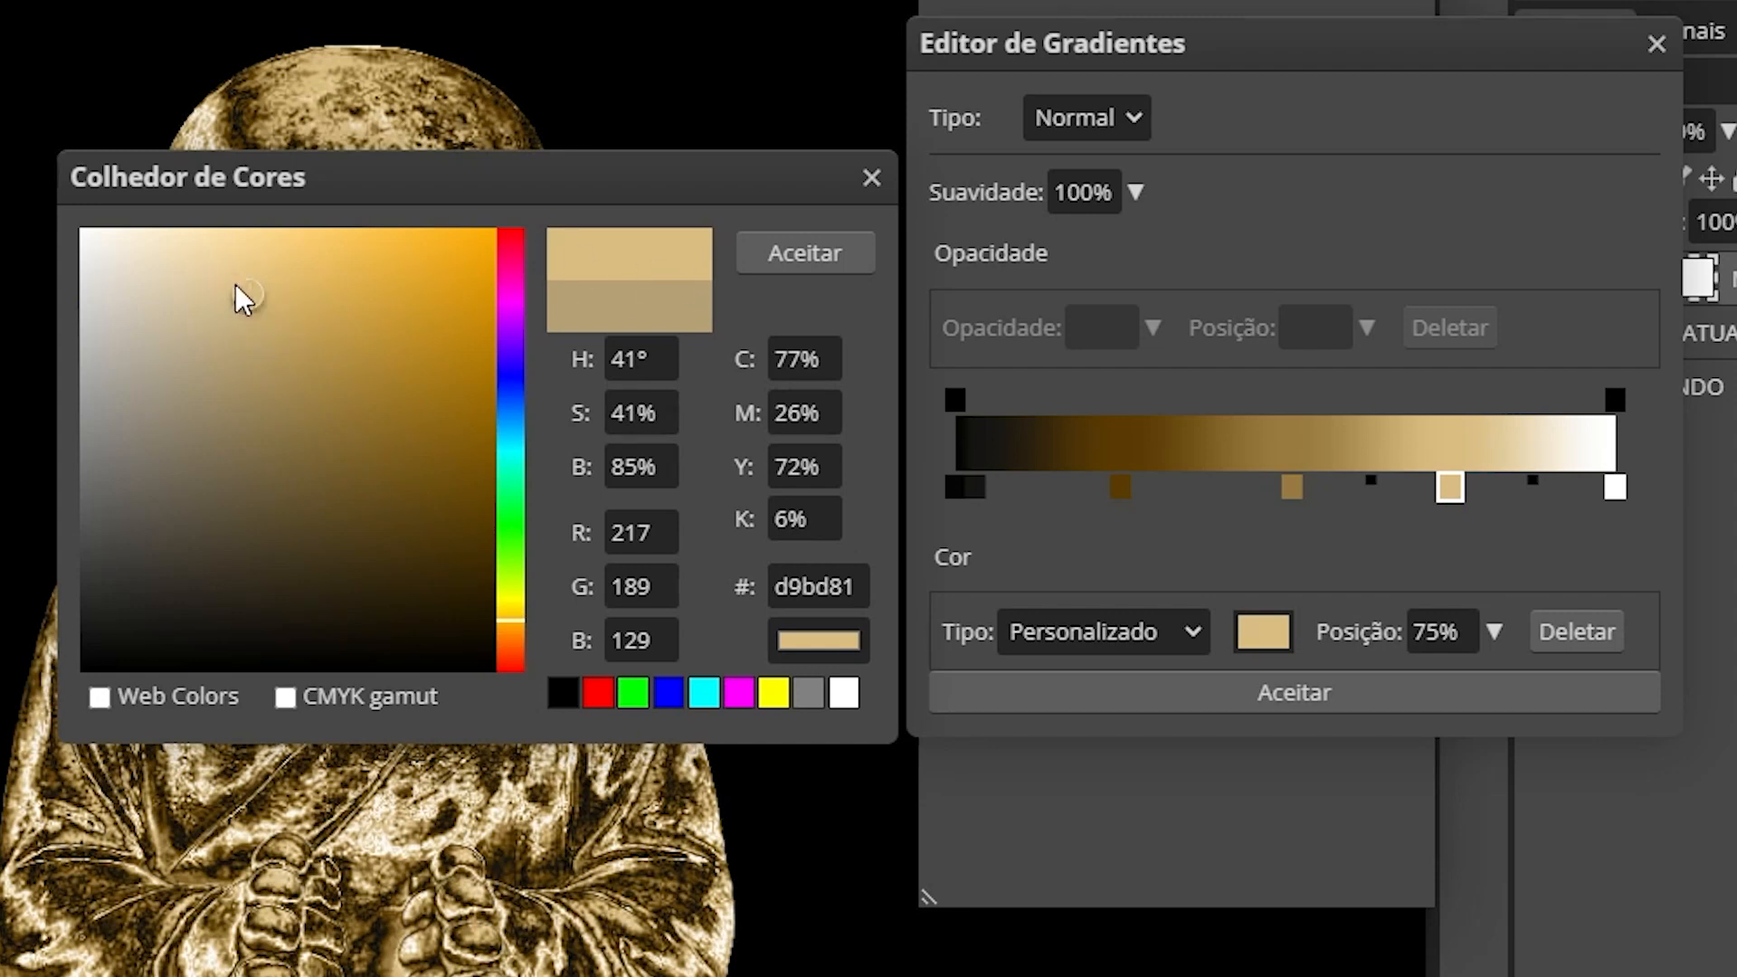
left_click(822, 253)
Add a colour stop at 98% with the pale cream colour f3edc9 and accept the edited gradient.
left_click(1574, 489)
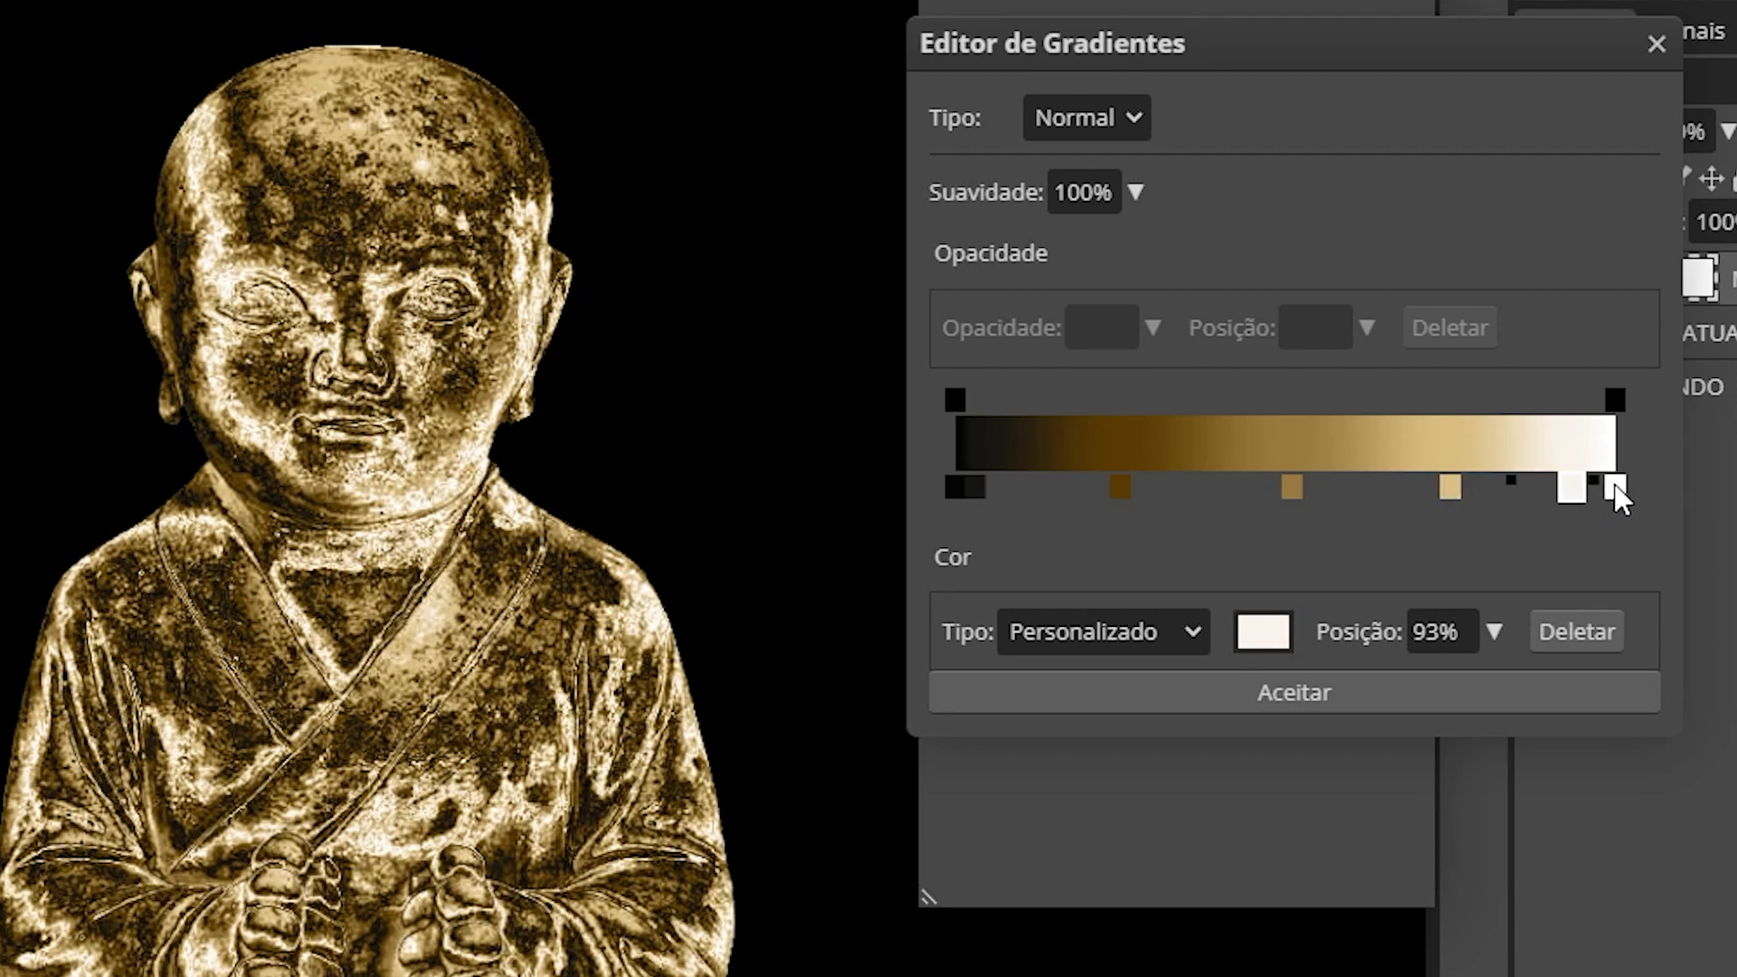
left_click_drag(1578, 490, 1602, 496)
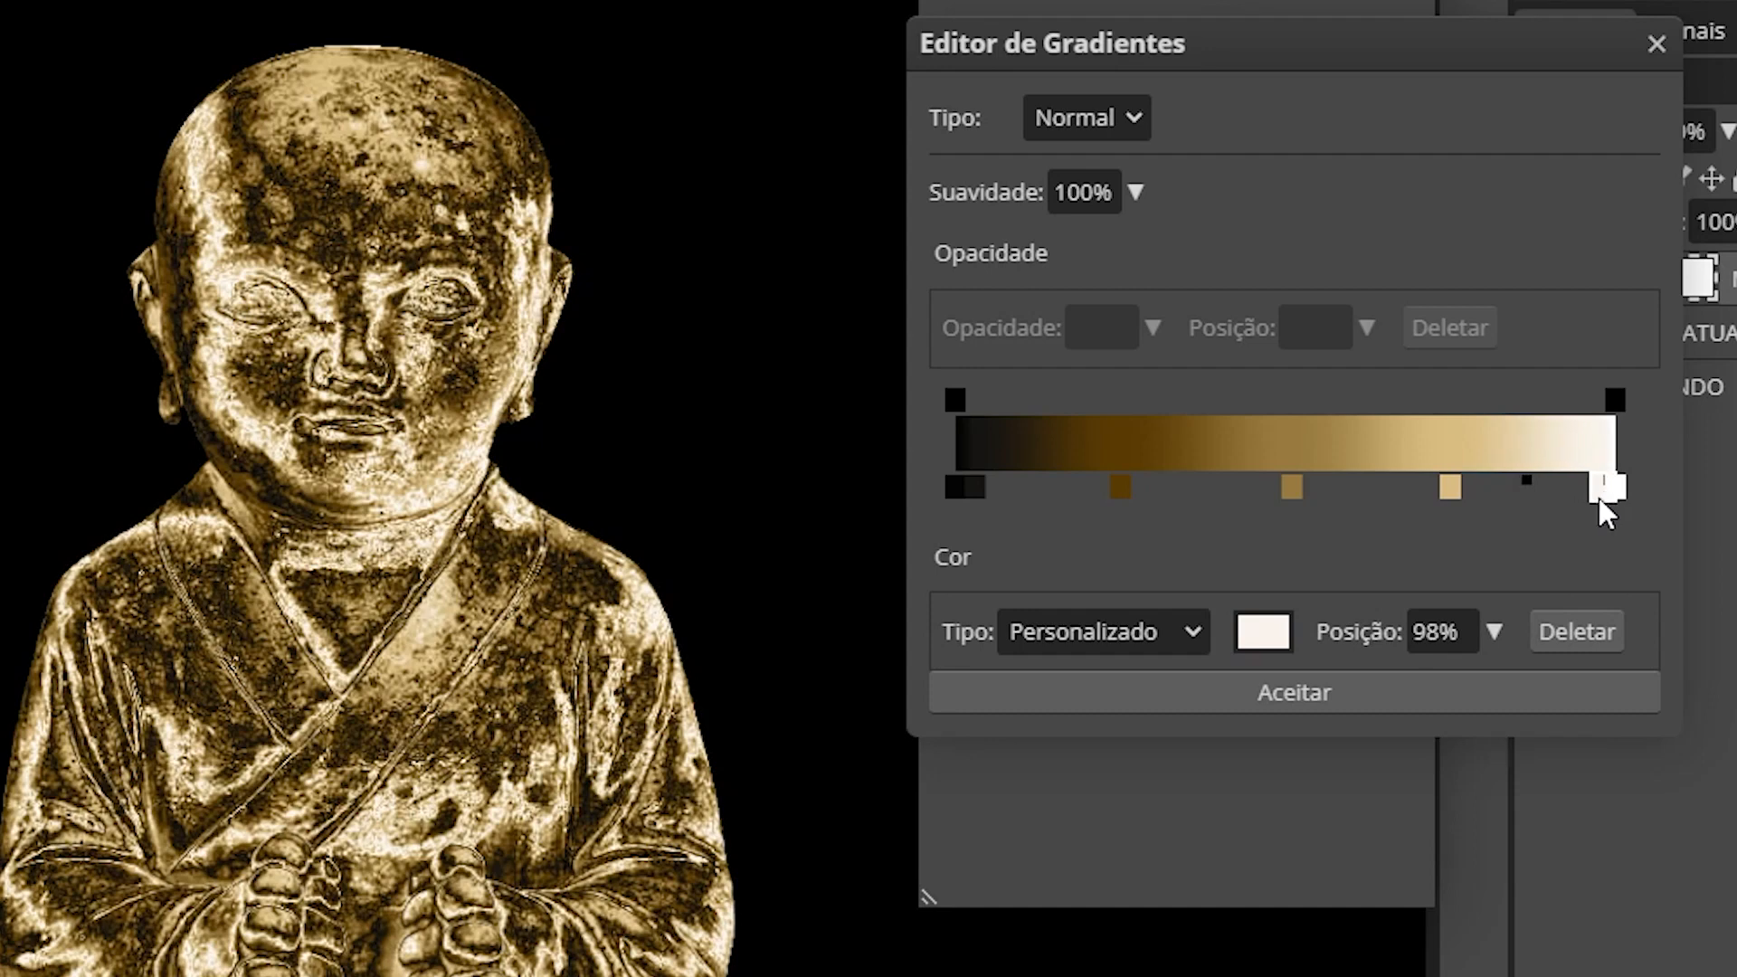
left_click(1264, 634)
left_click(142, 242)
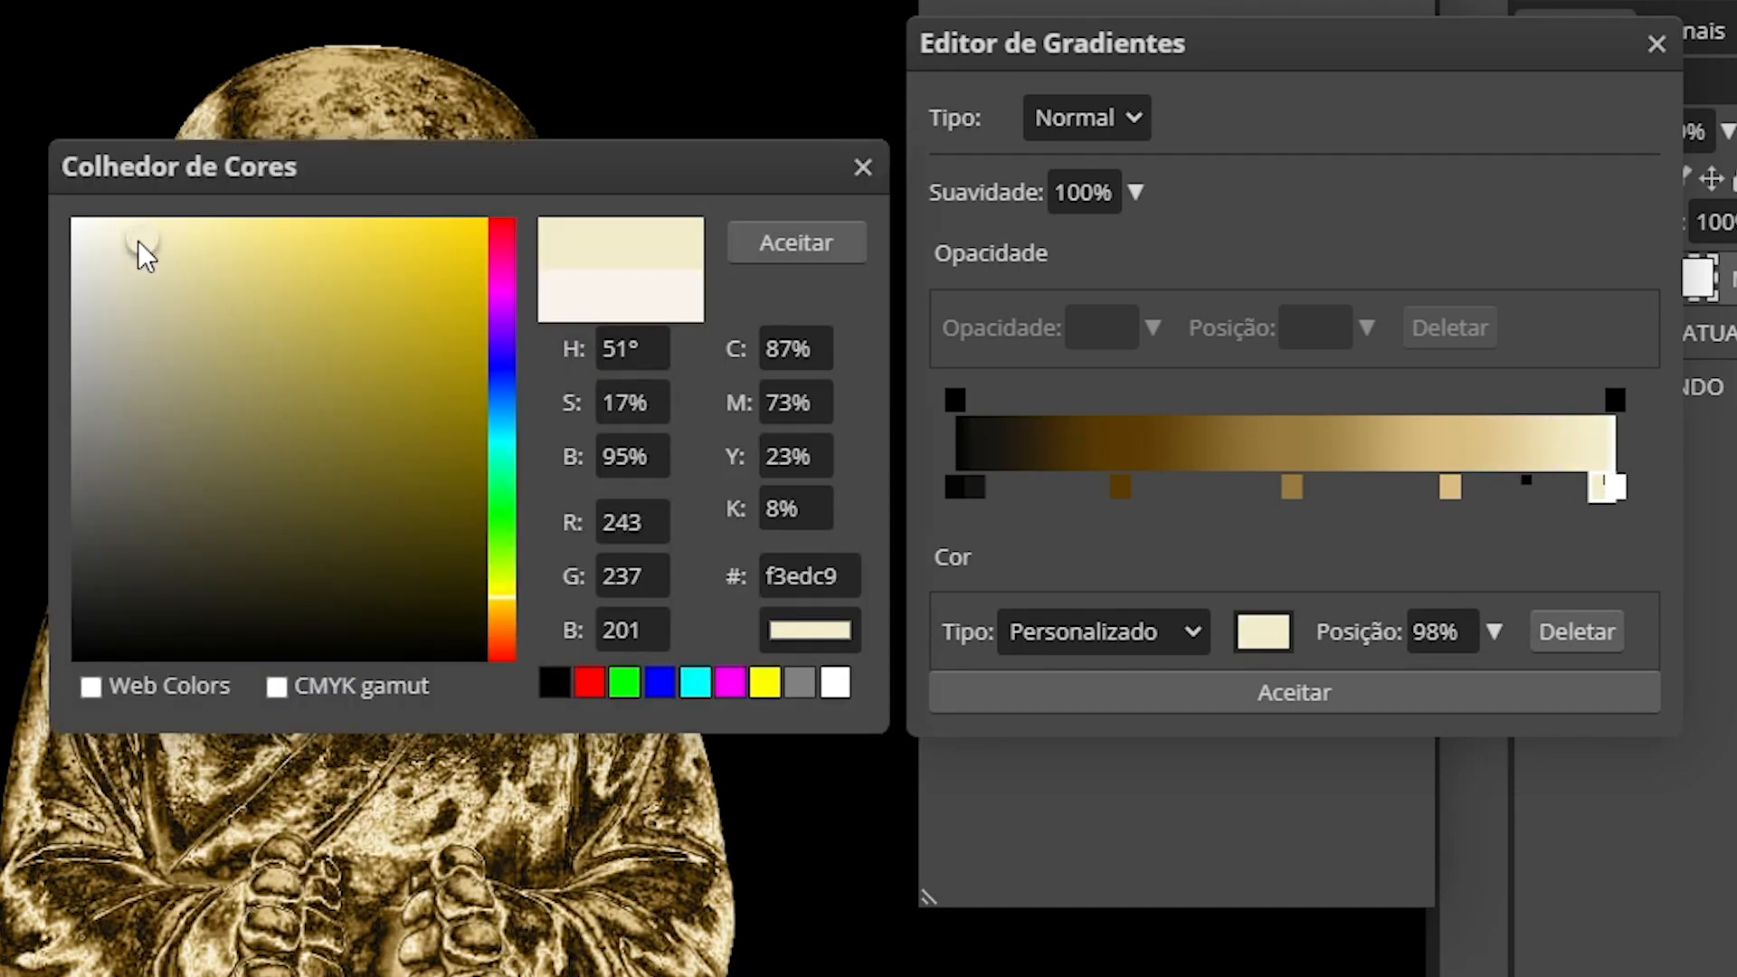
left_click(840, 237)
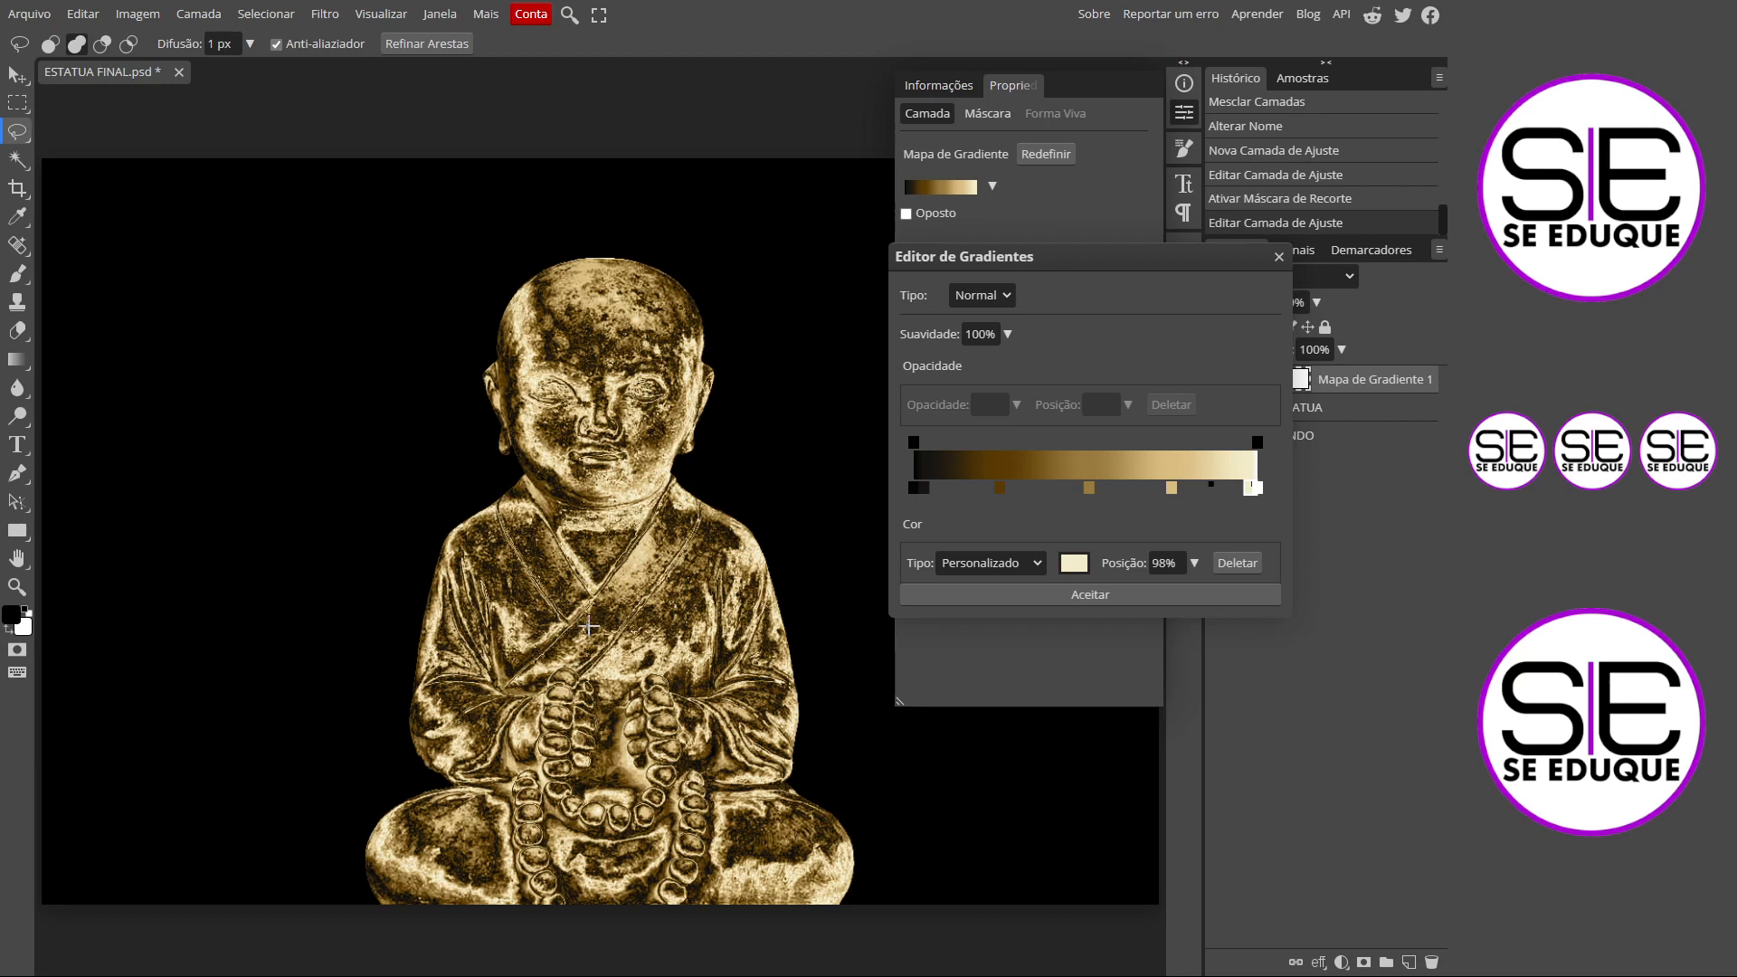
left_click(1101, 593)
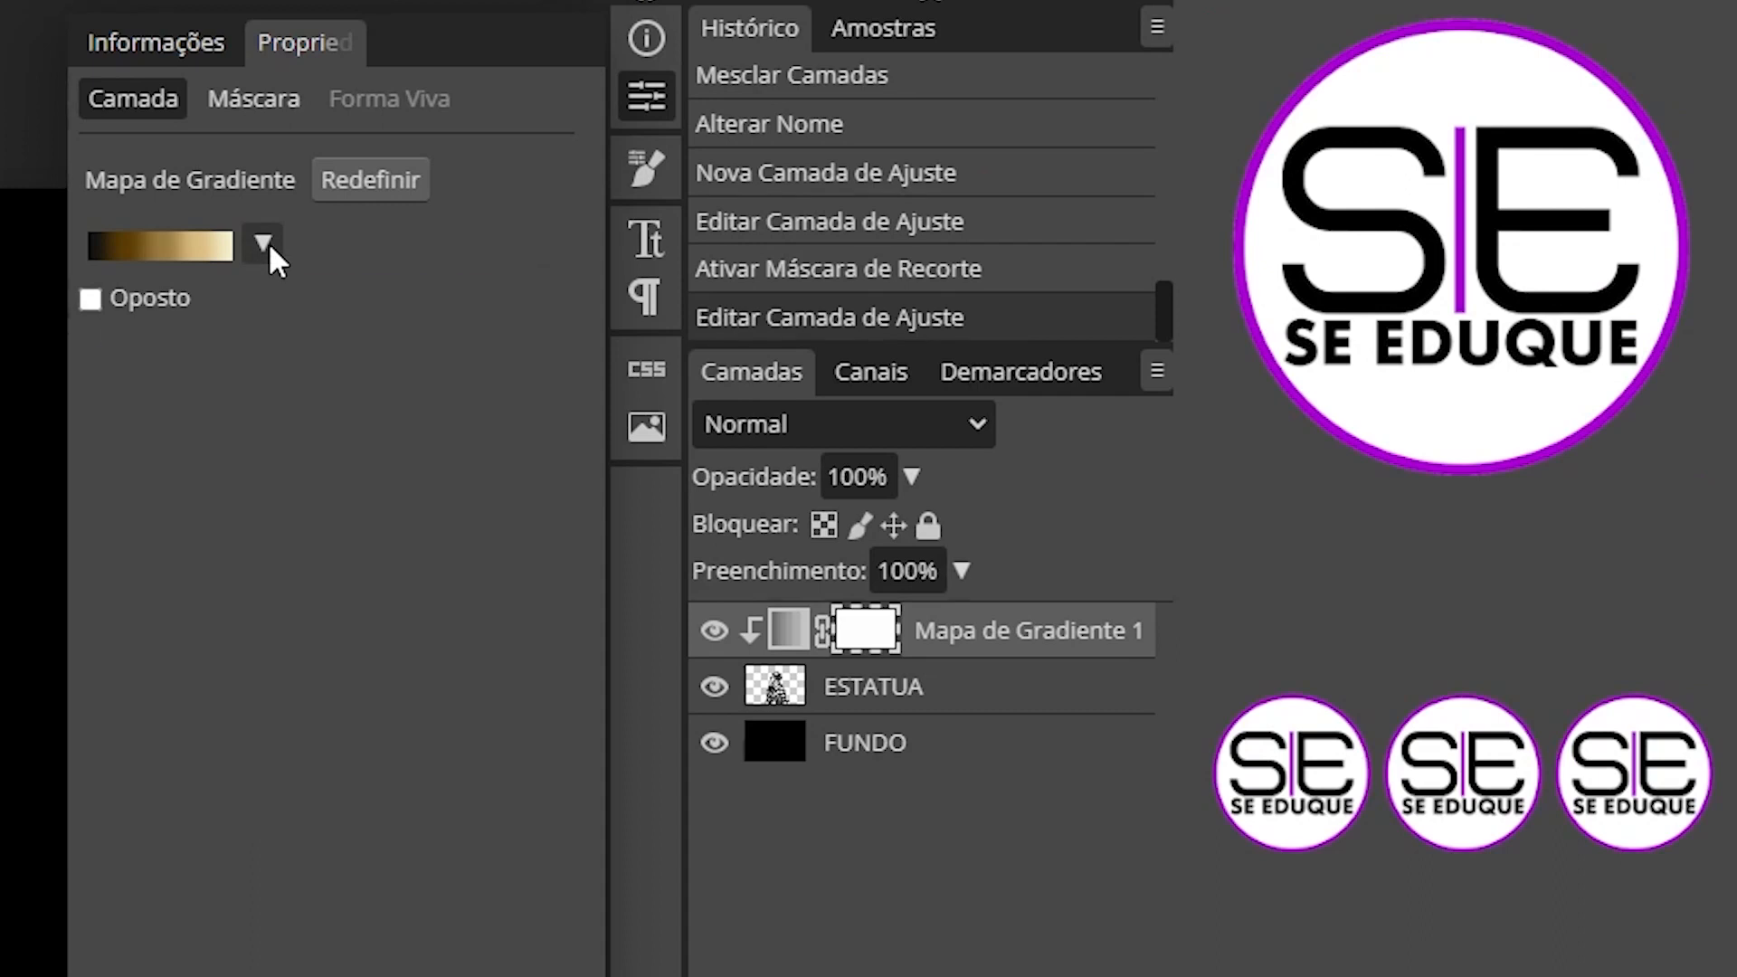
Save the customised gold gradient as a new preset in the gradient collection.
left_click(992, 187)
left_click(531, 299)
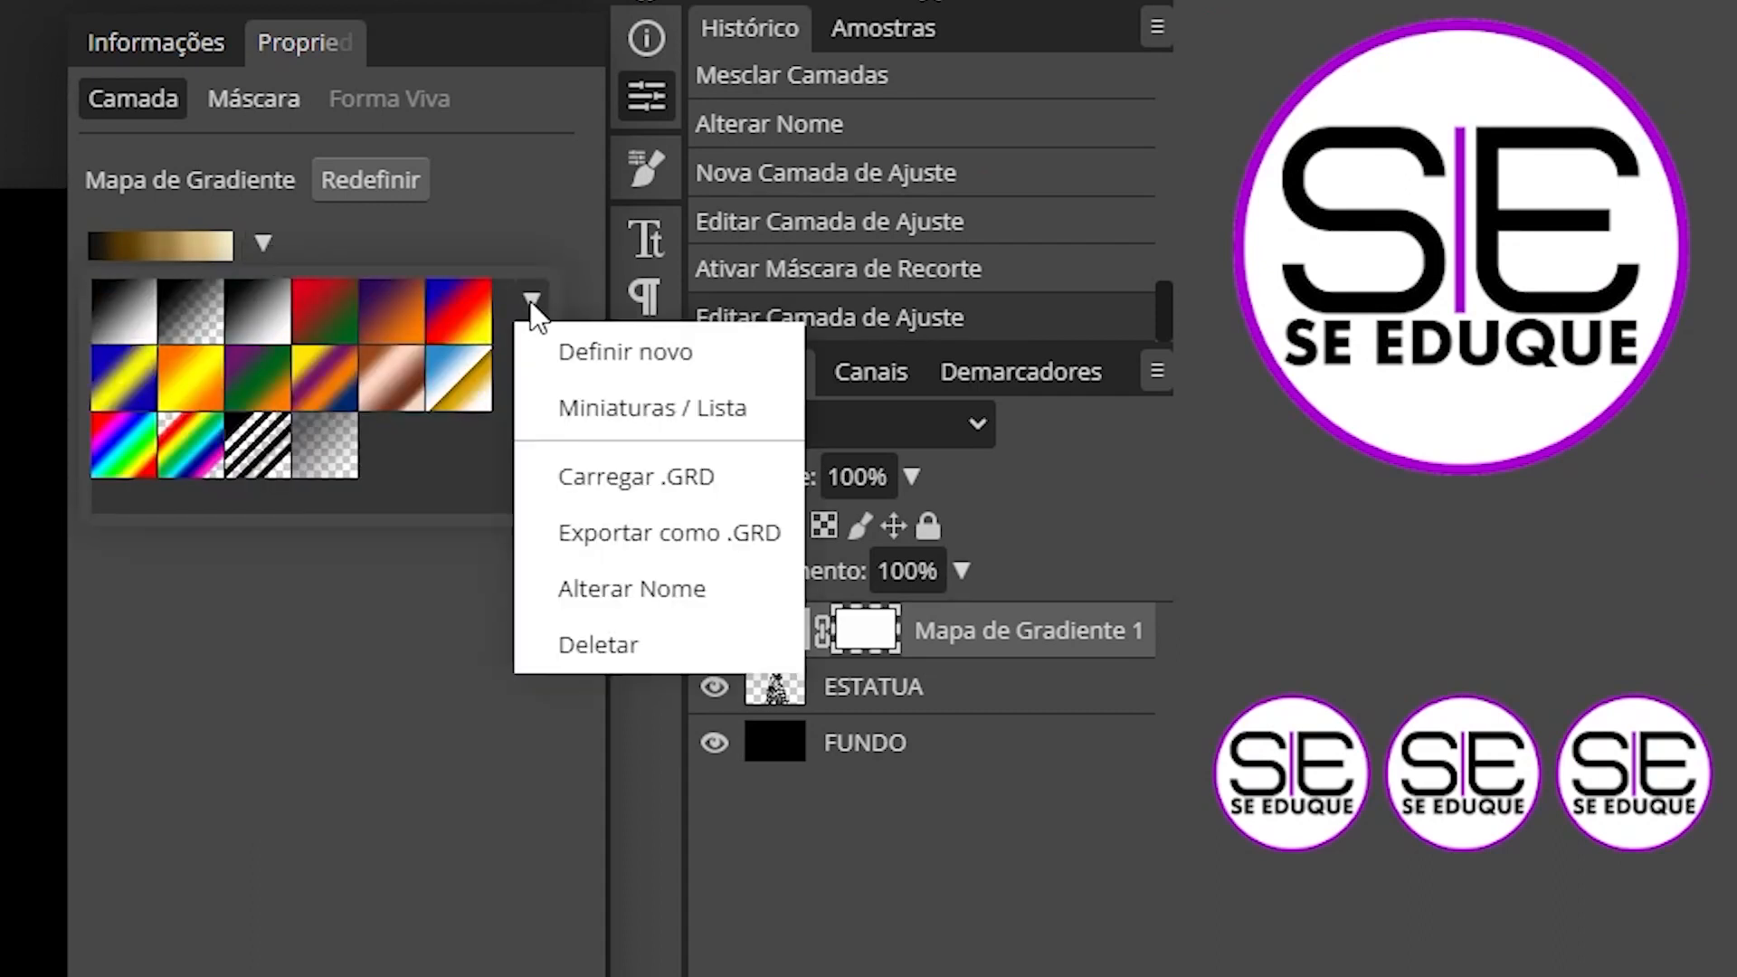
left_click(666, 355)
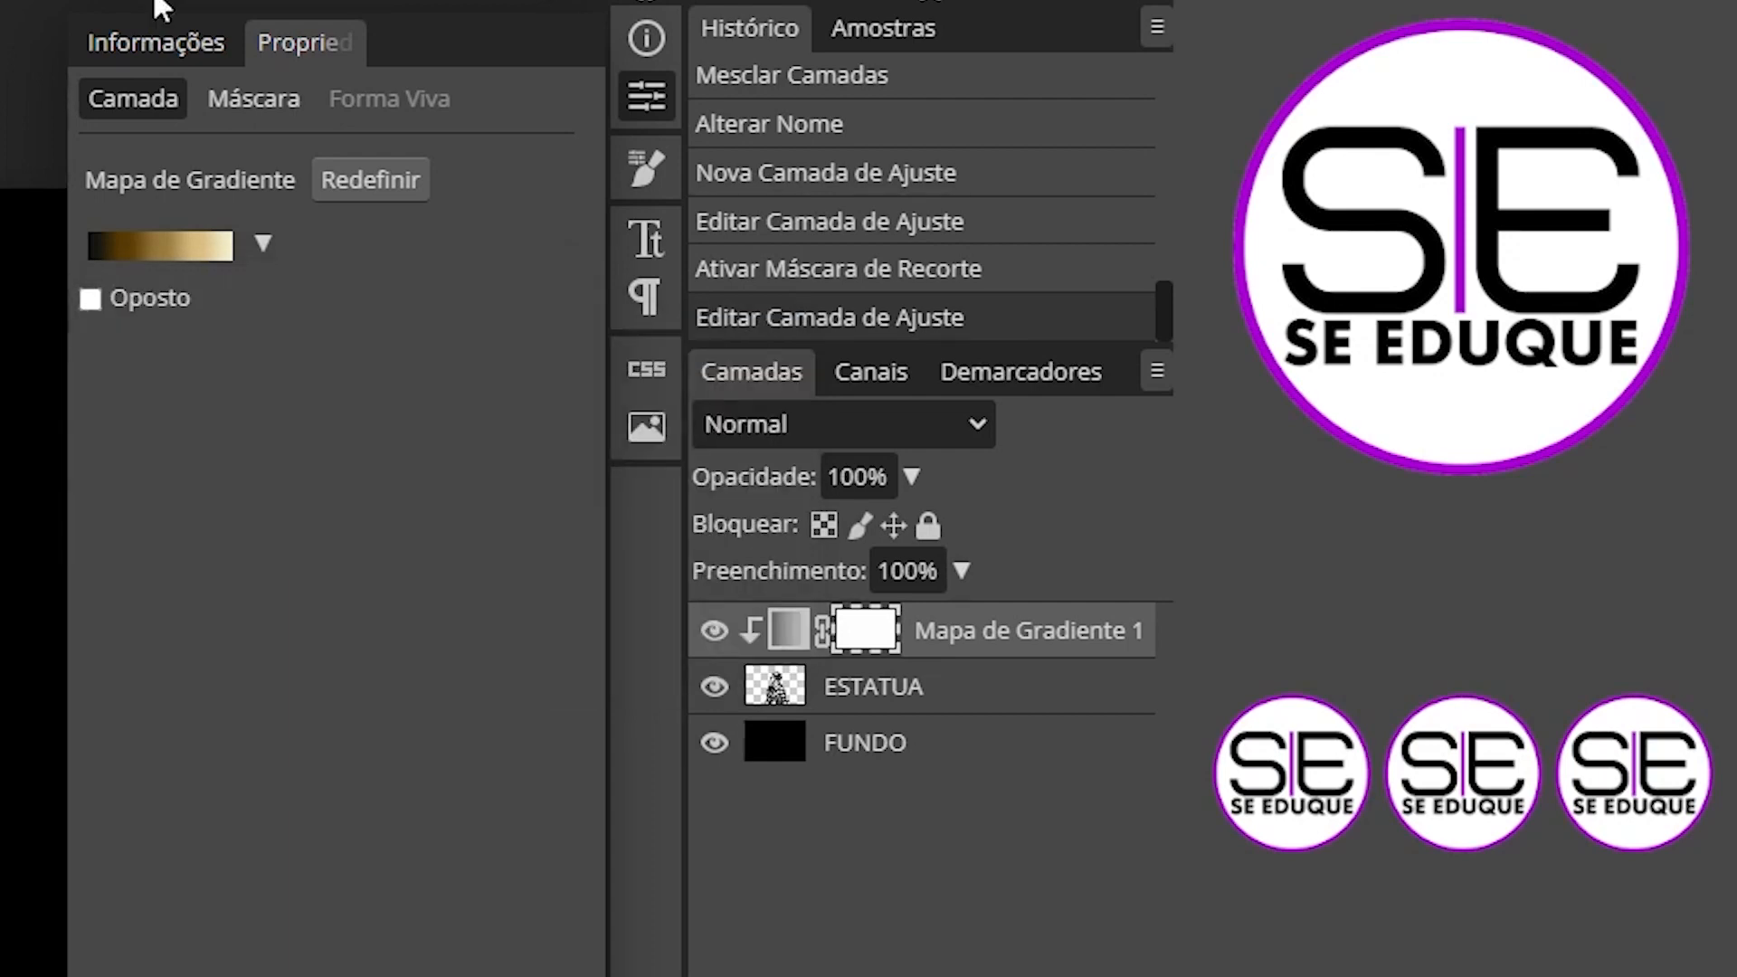
Rename the new gold gradient preset OURO and close the adjustment properties.
left_click(268, 242)
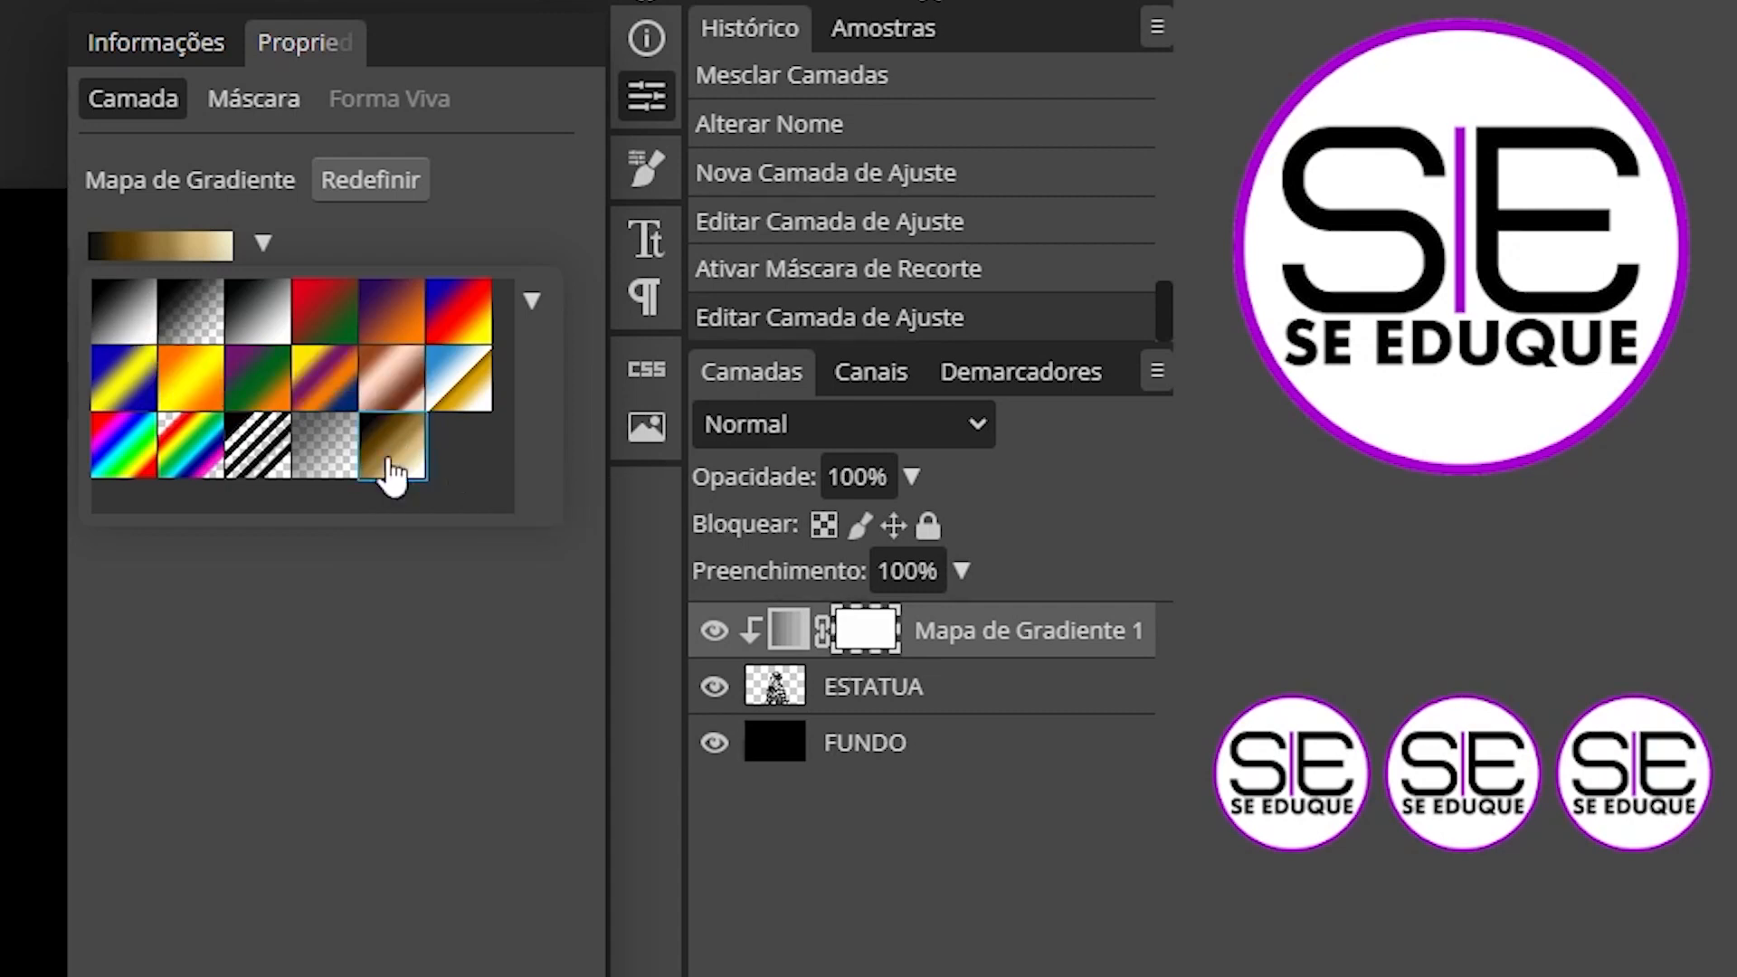
right_click(384, 445)
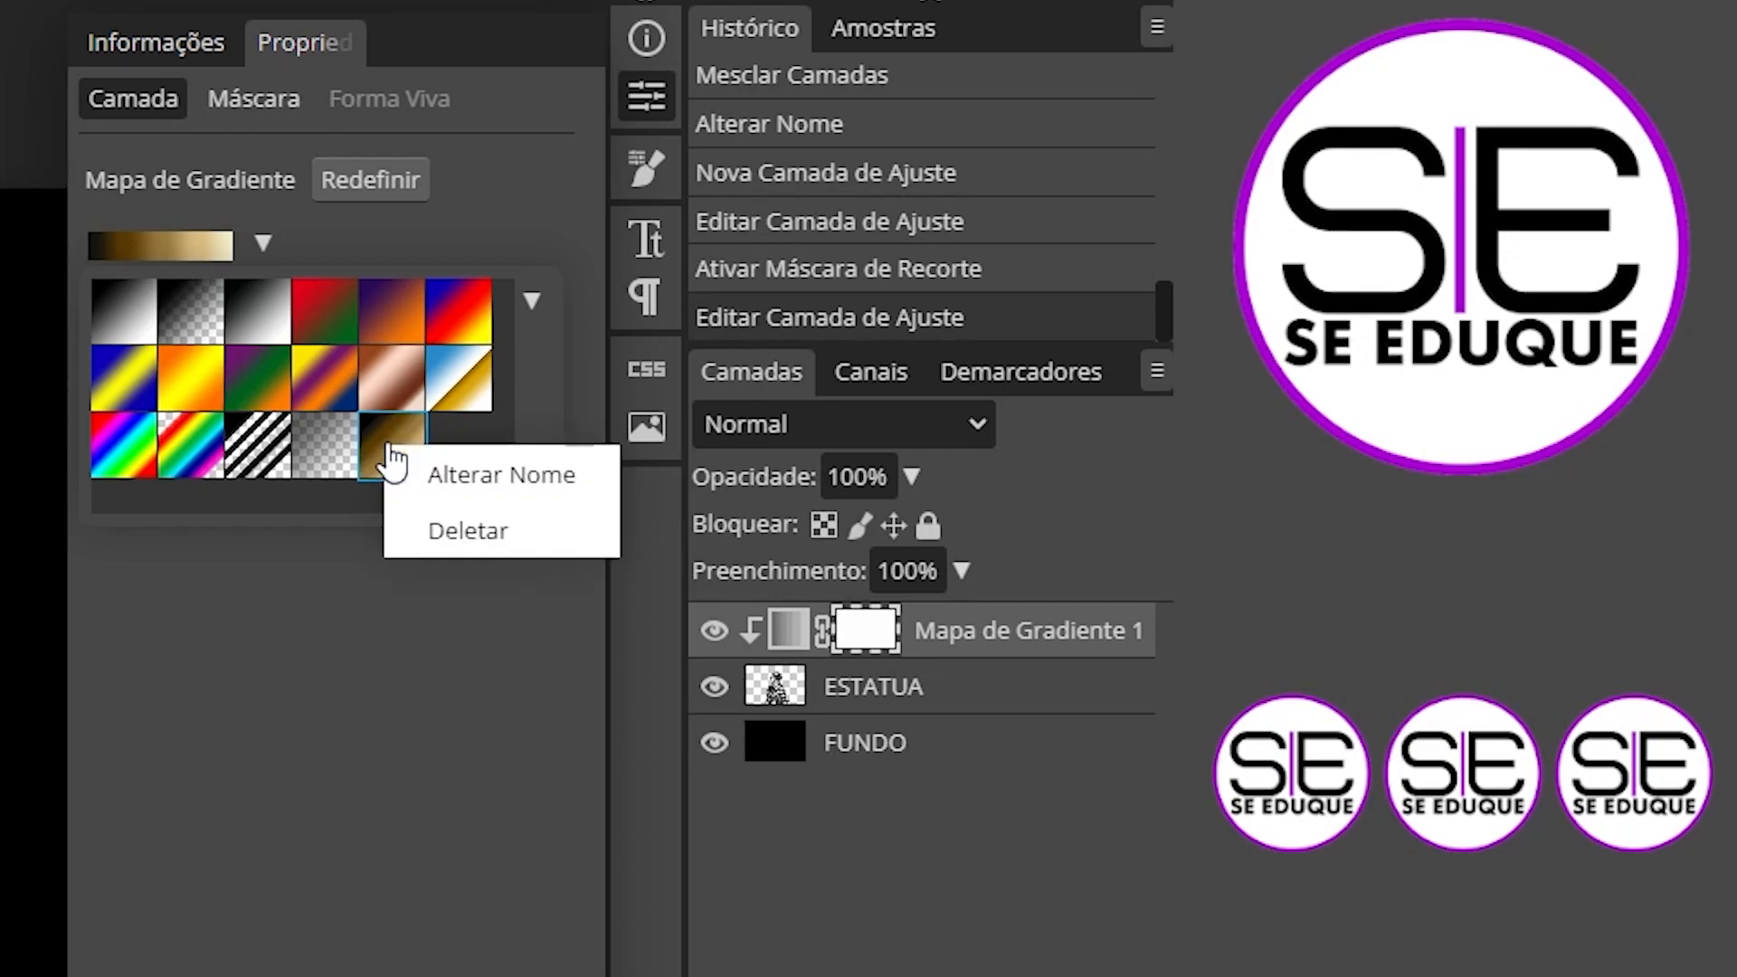
left_click(474, 477)
triple_click(357, 540)
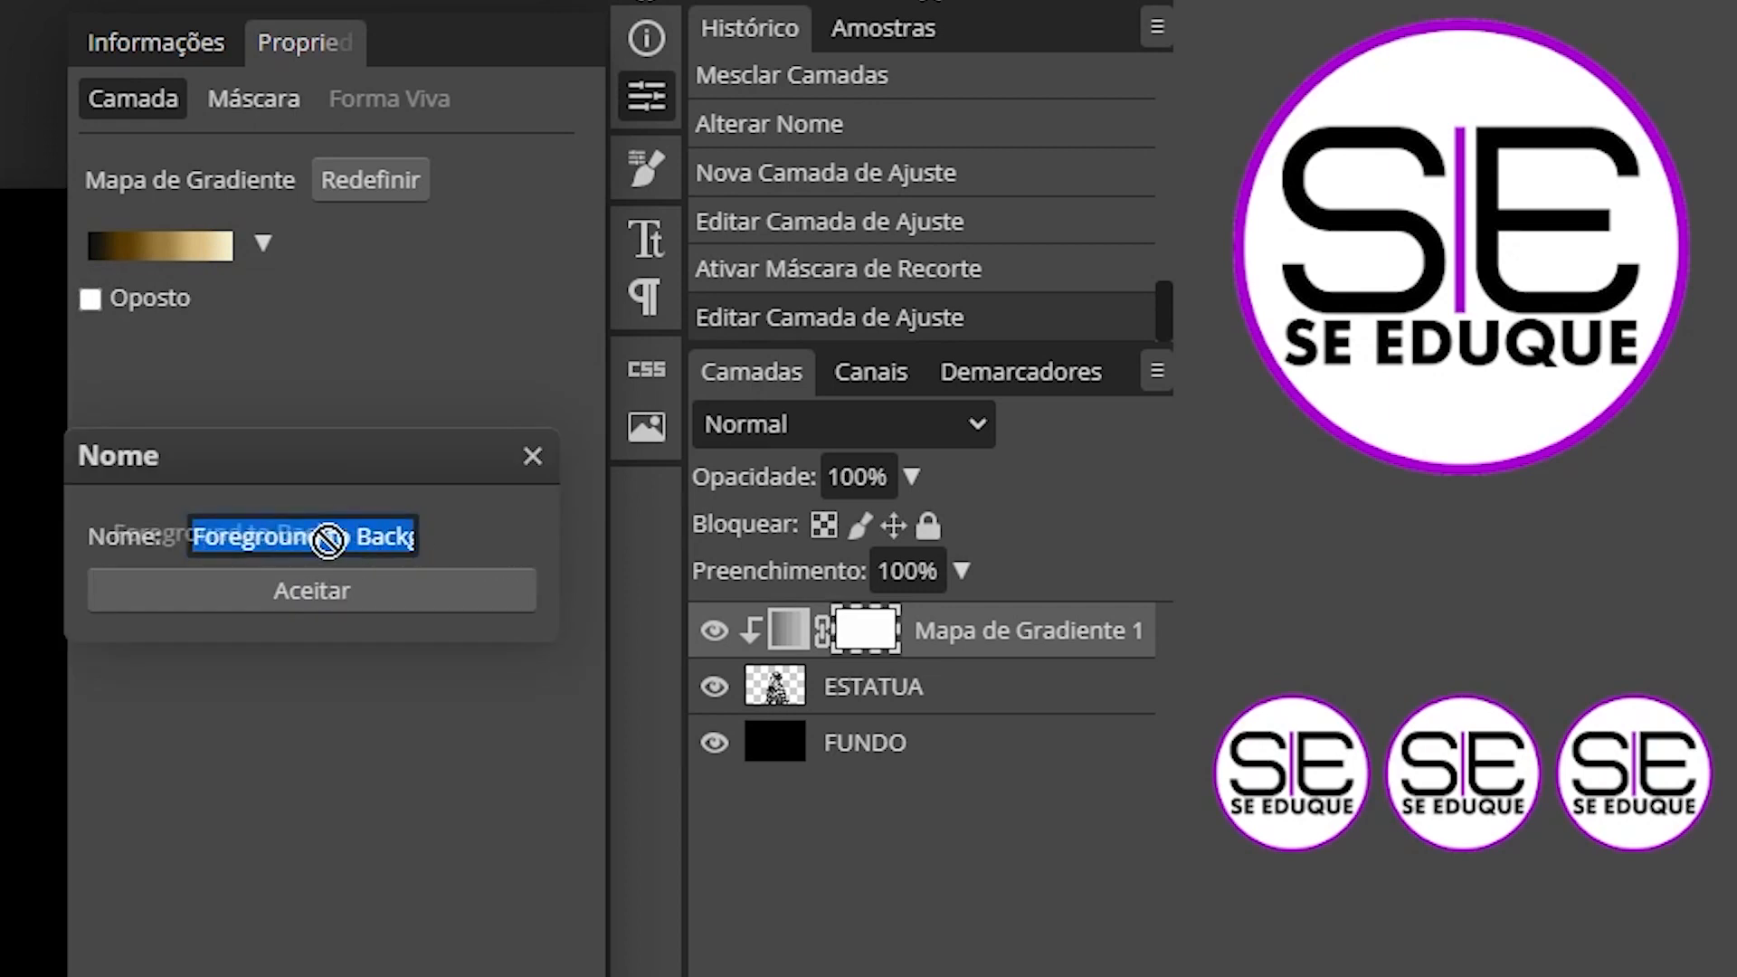
type("OURO")
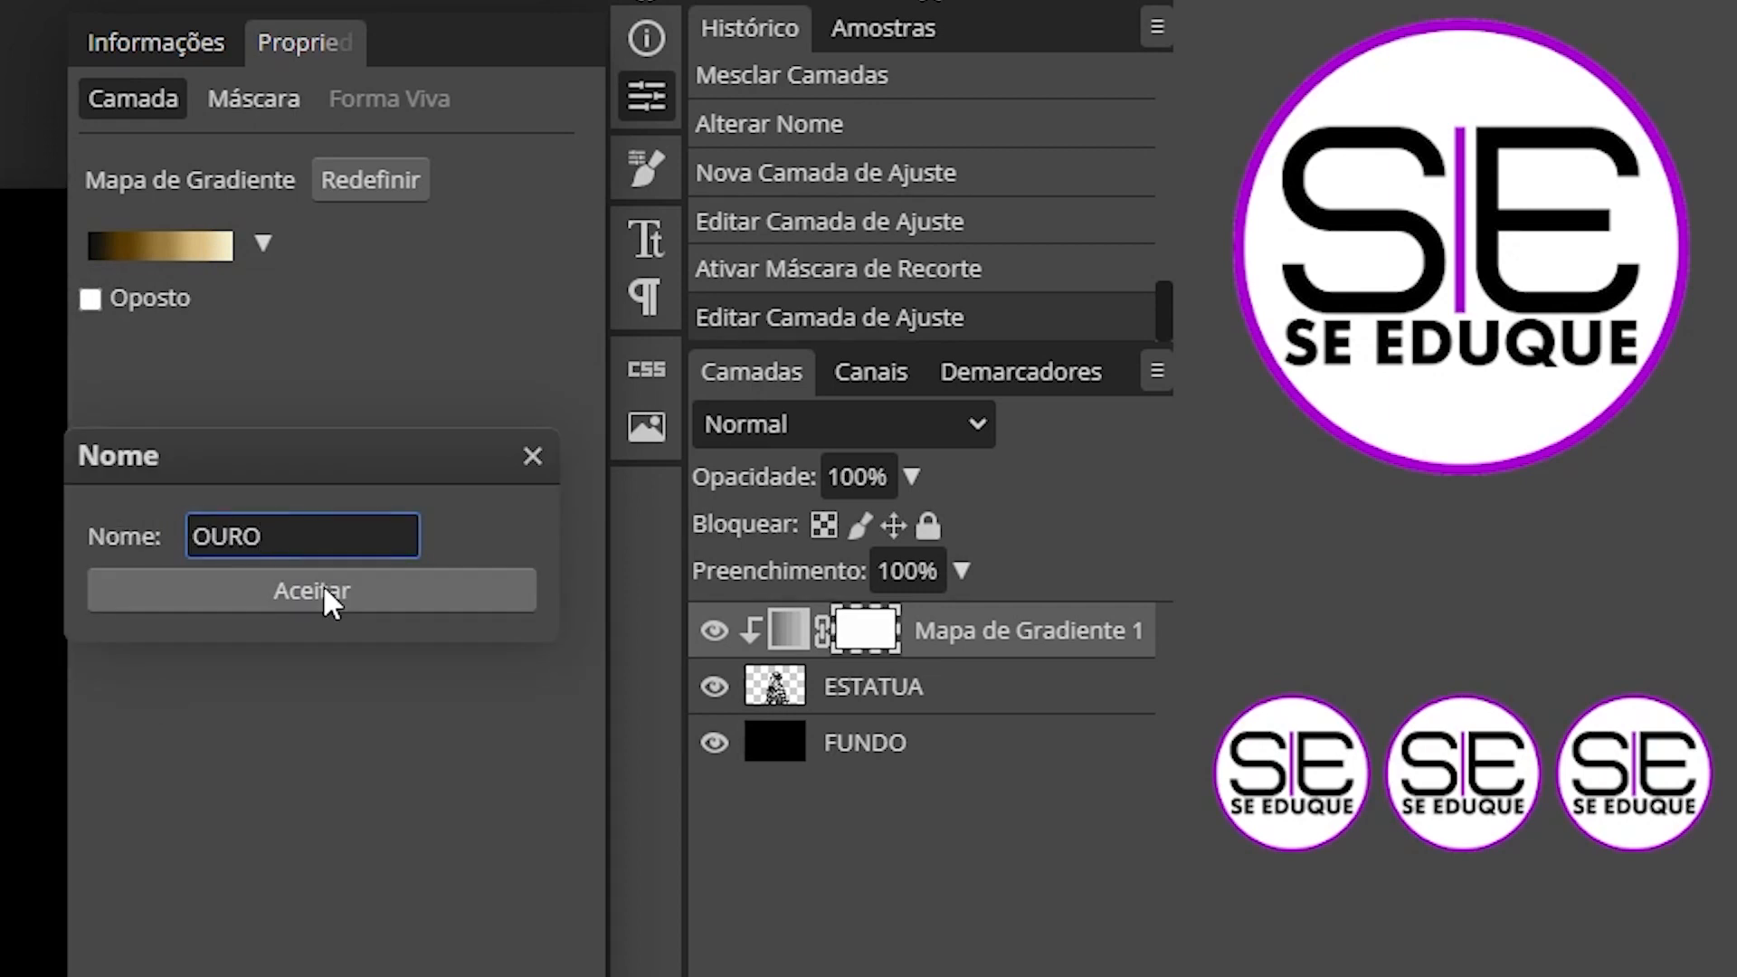
left_click(323, 584)
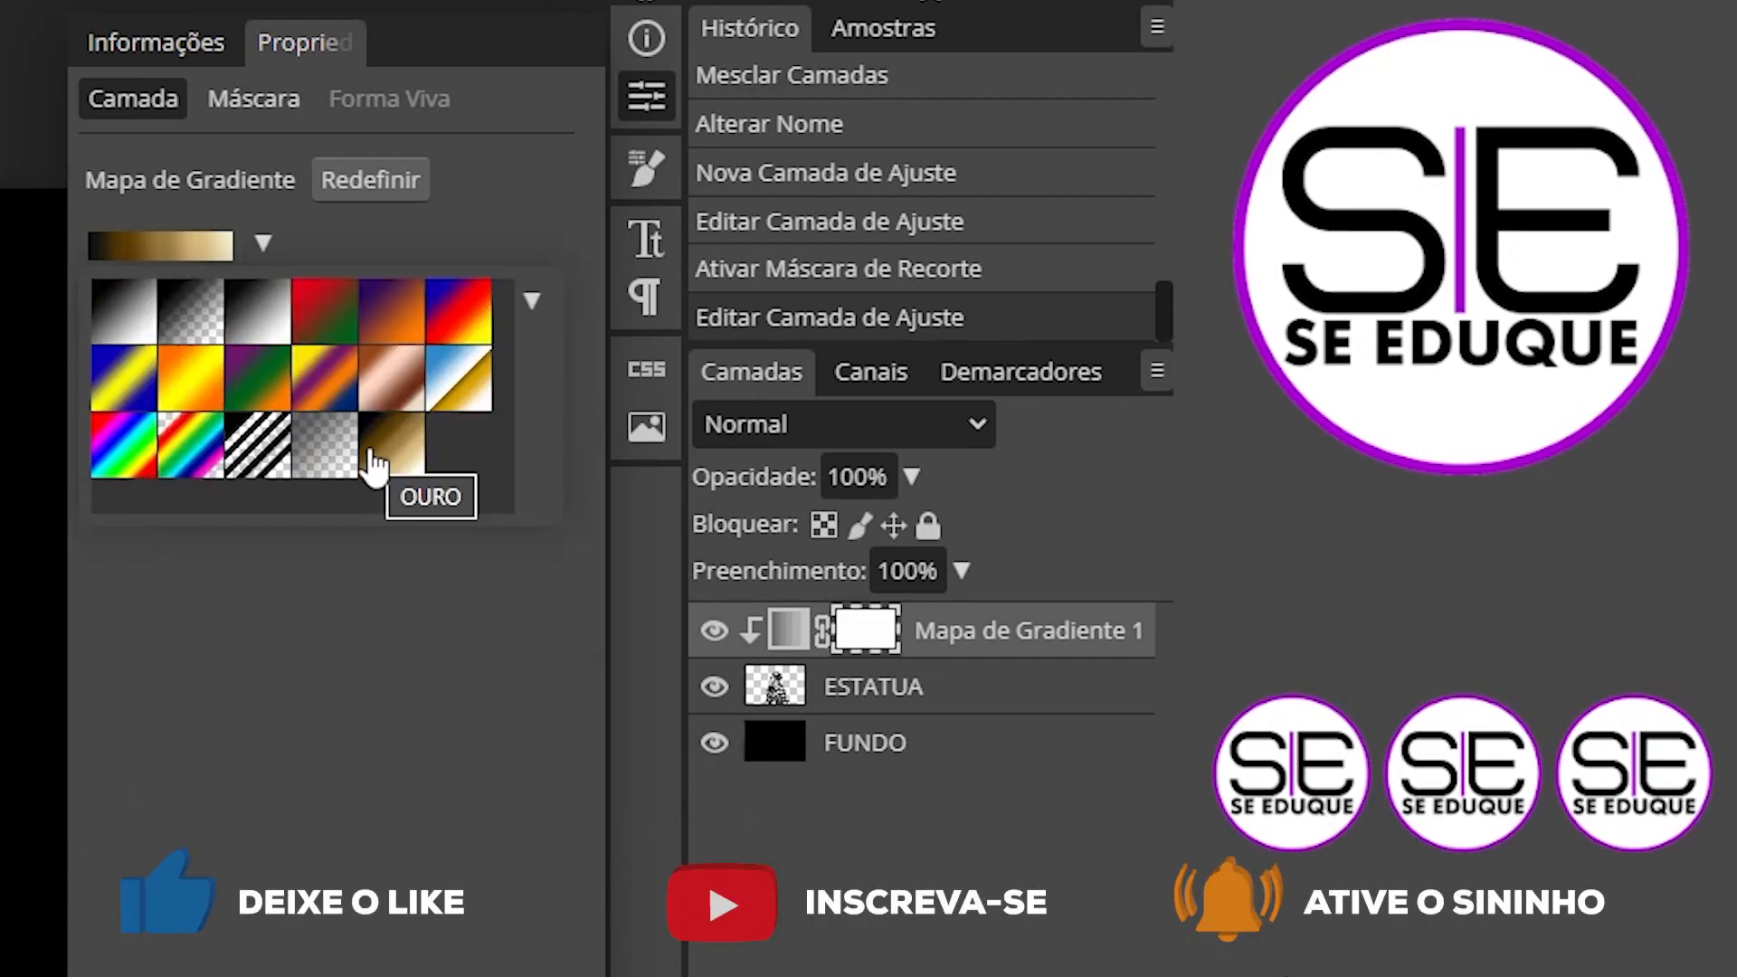
left_click(551, 168)
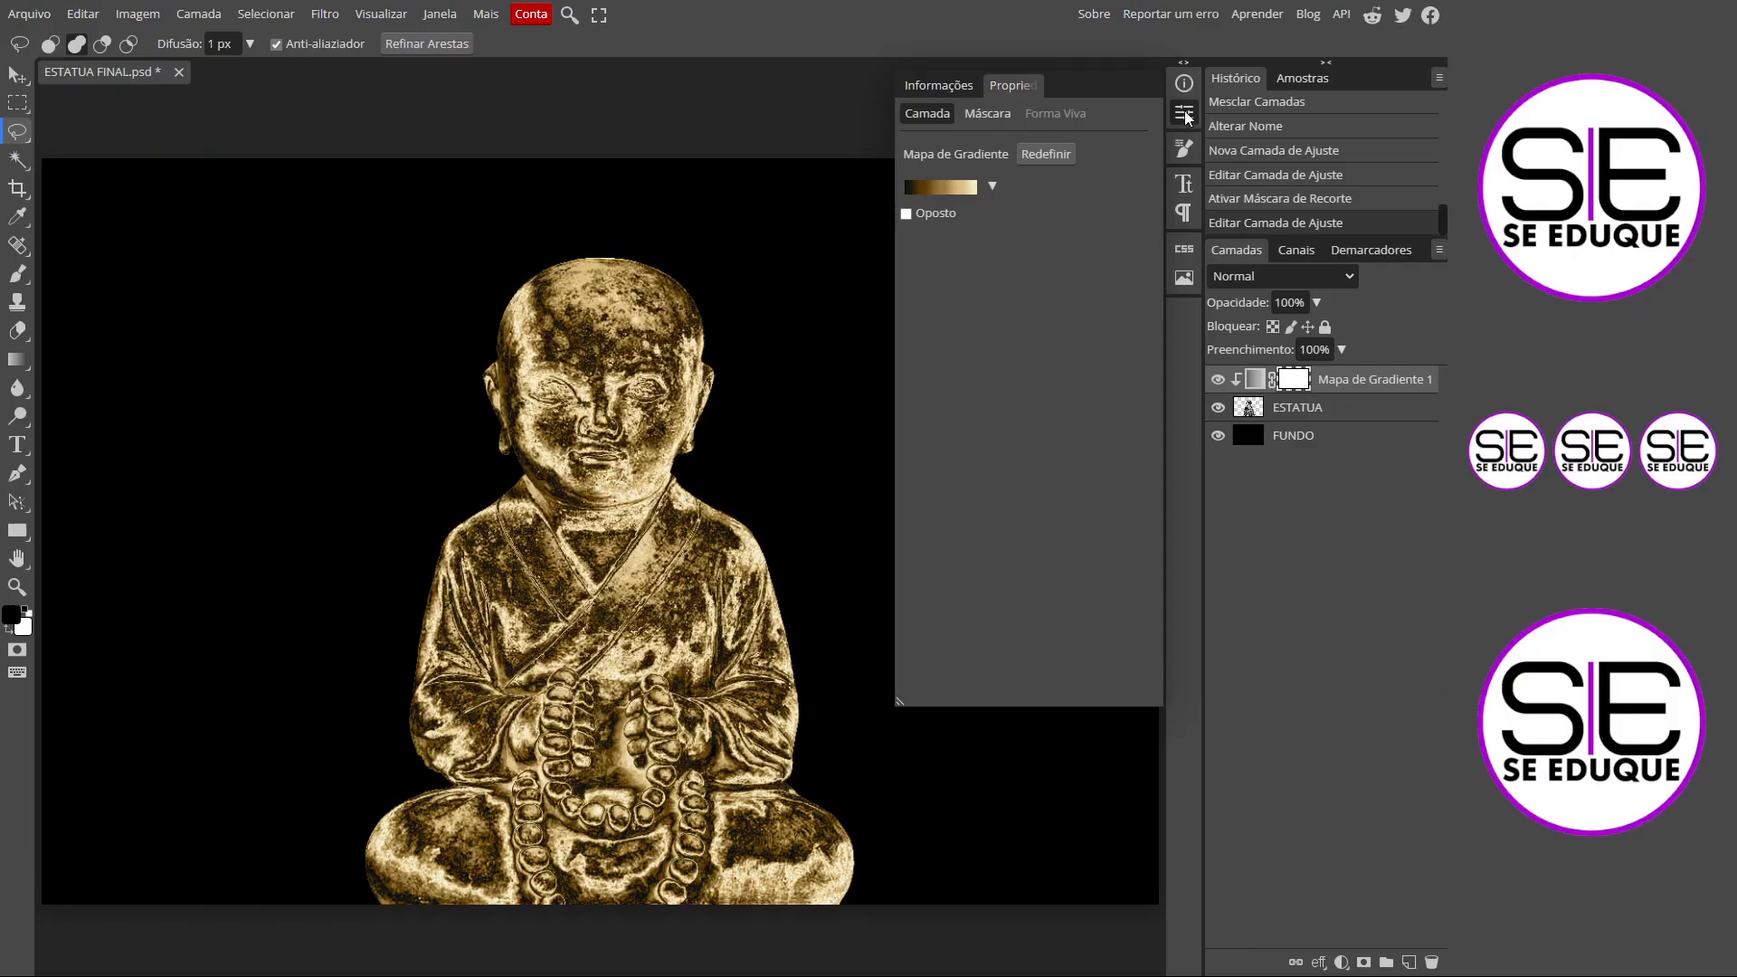
left_click(1186, 113)
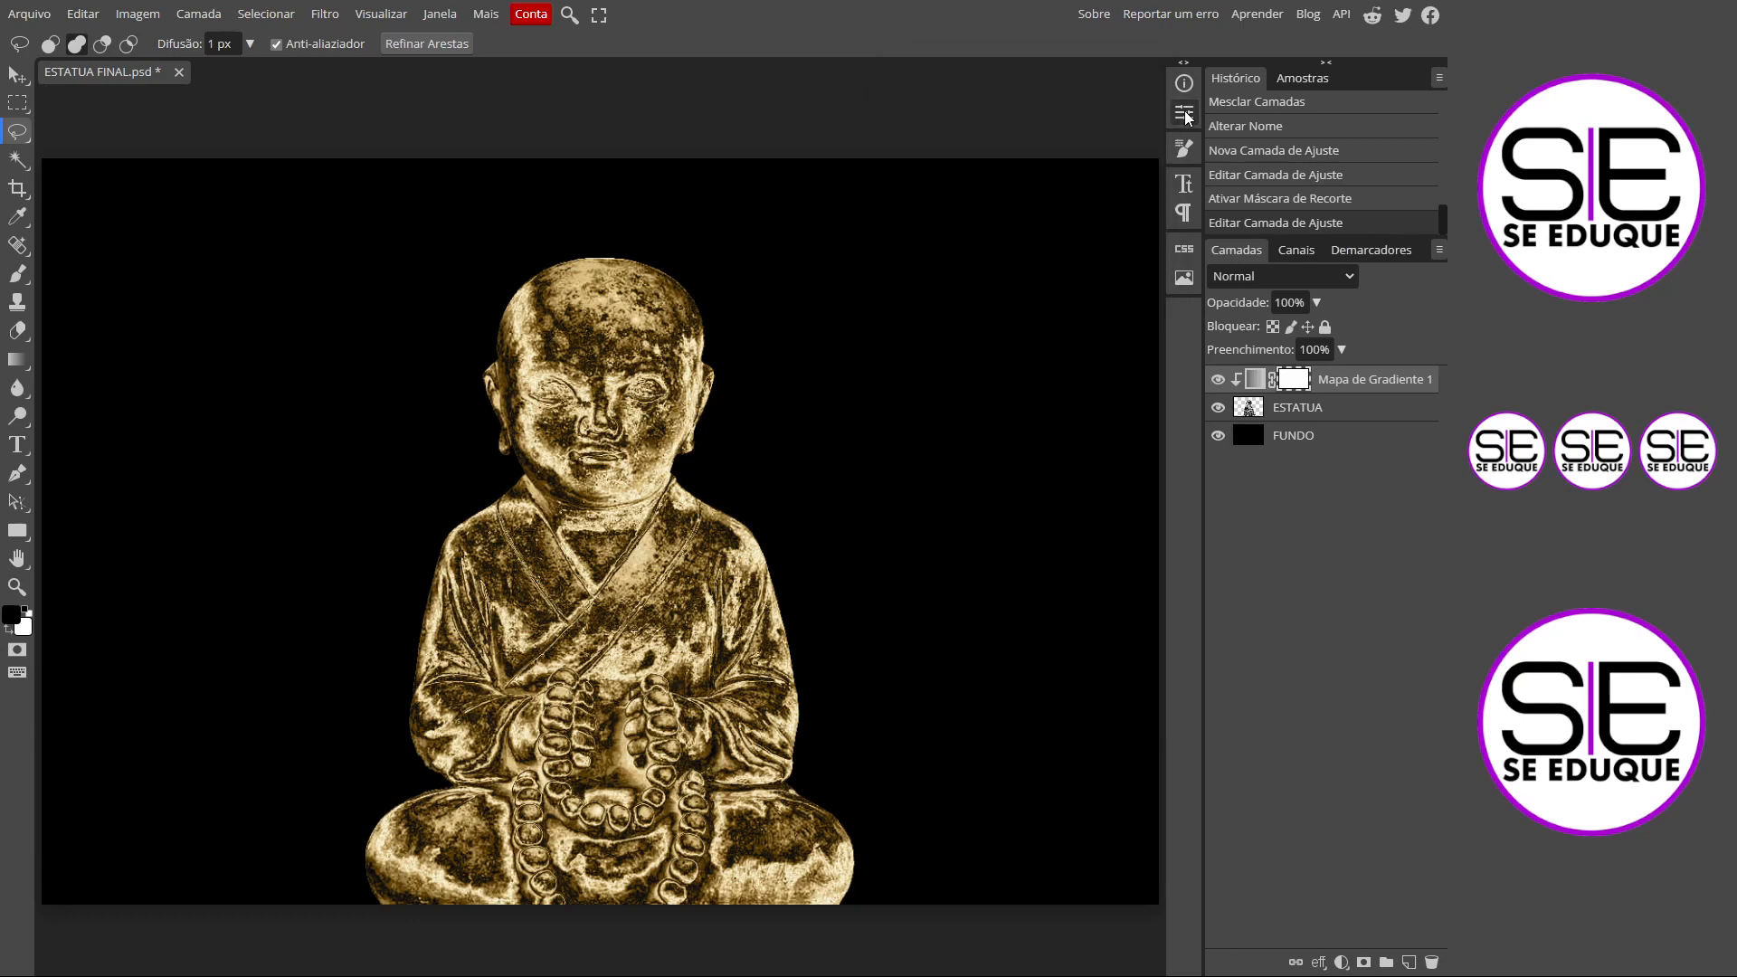
Save the document as the PSD file ESTATUA FINAL.psd in the IMGS folder.
left_click(29, 13)
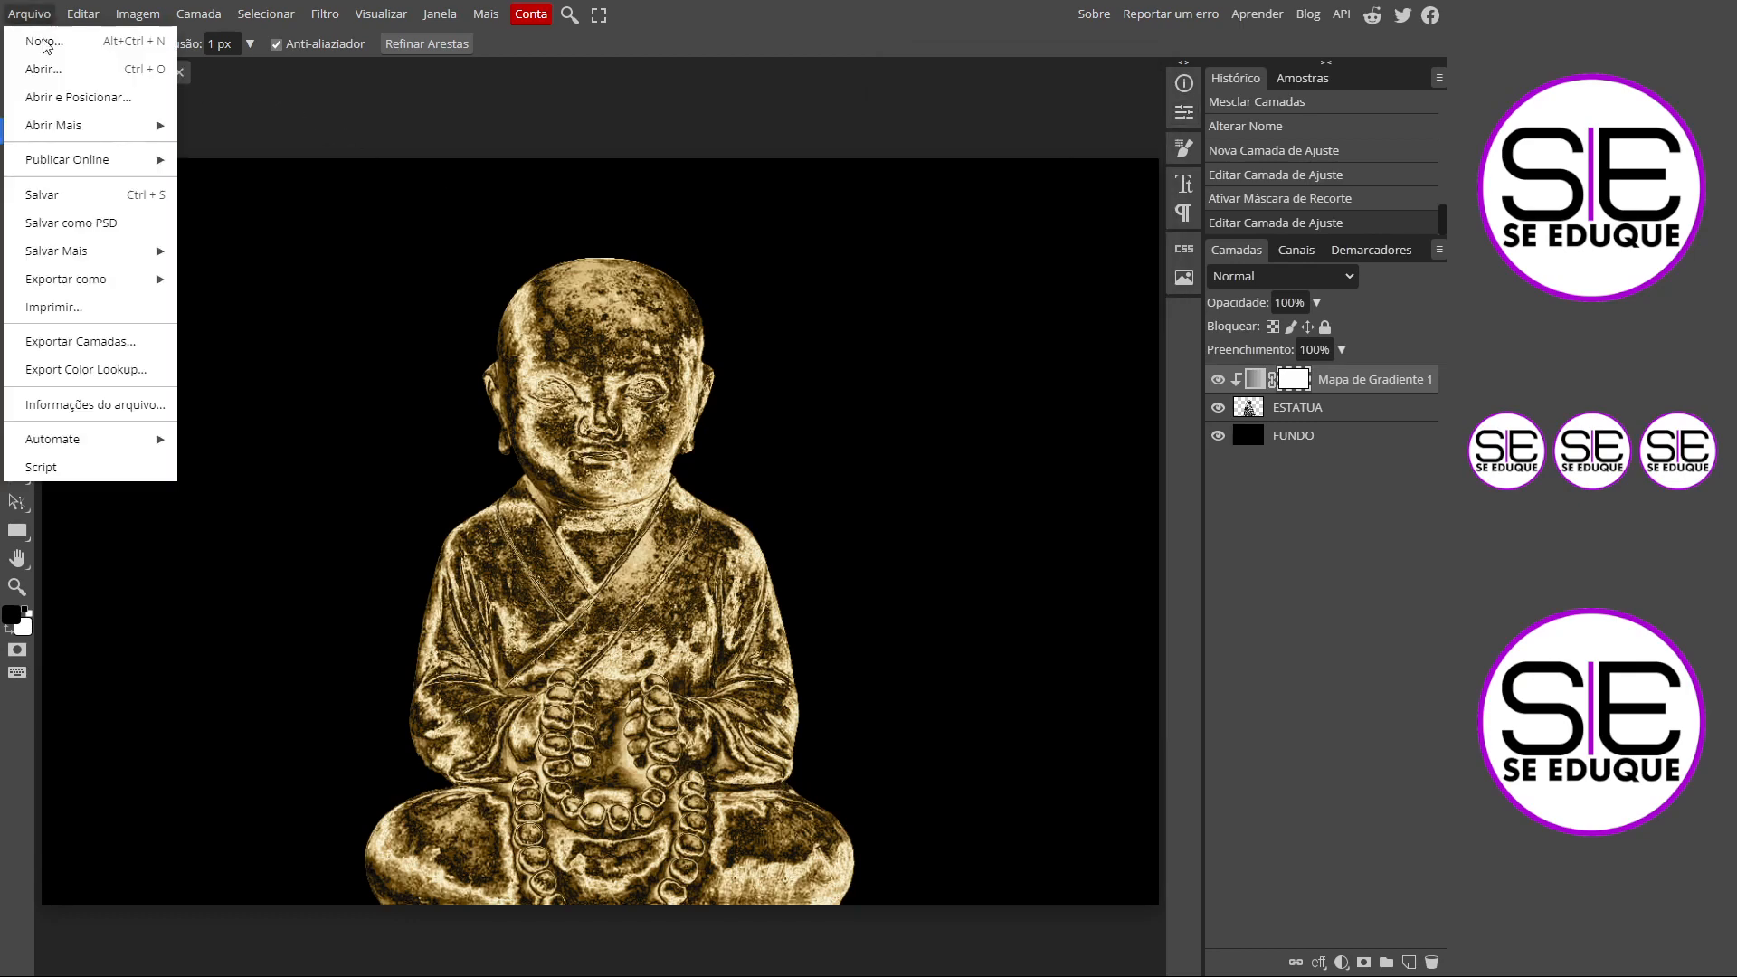
left_click(226, 412)
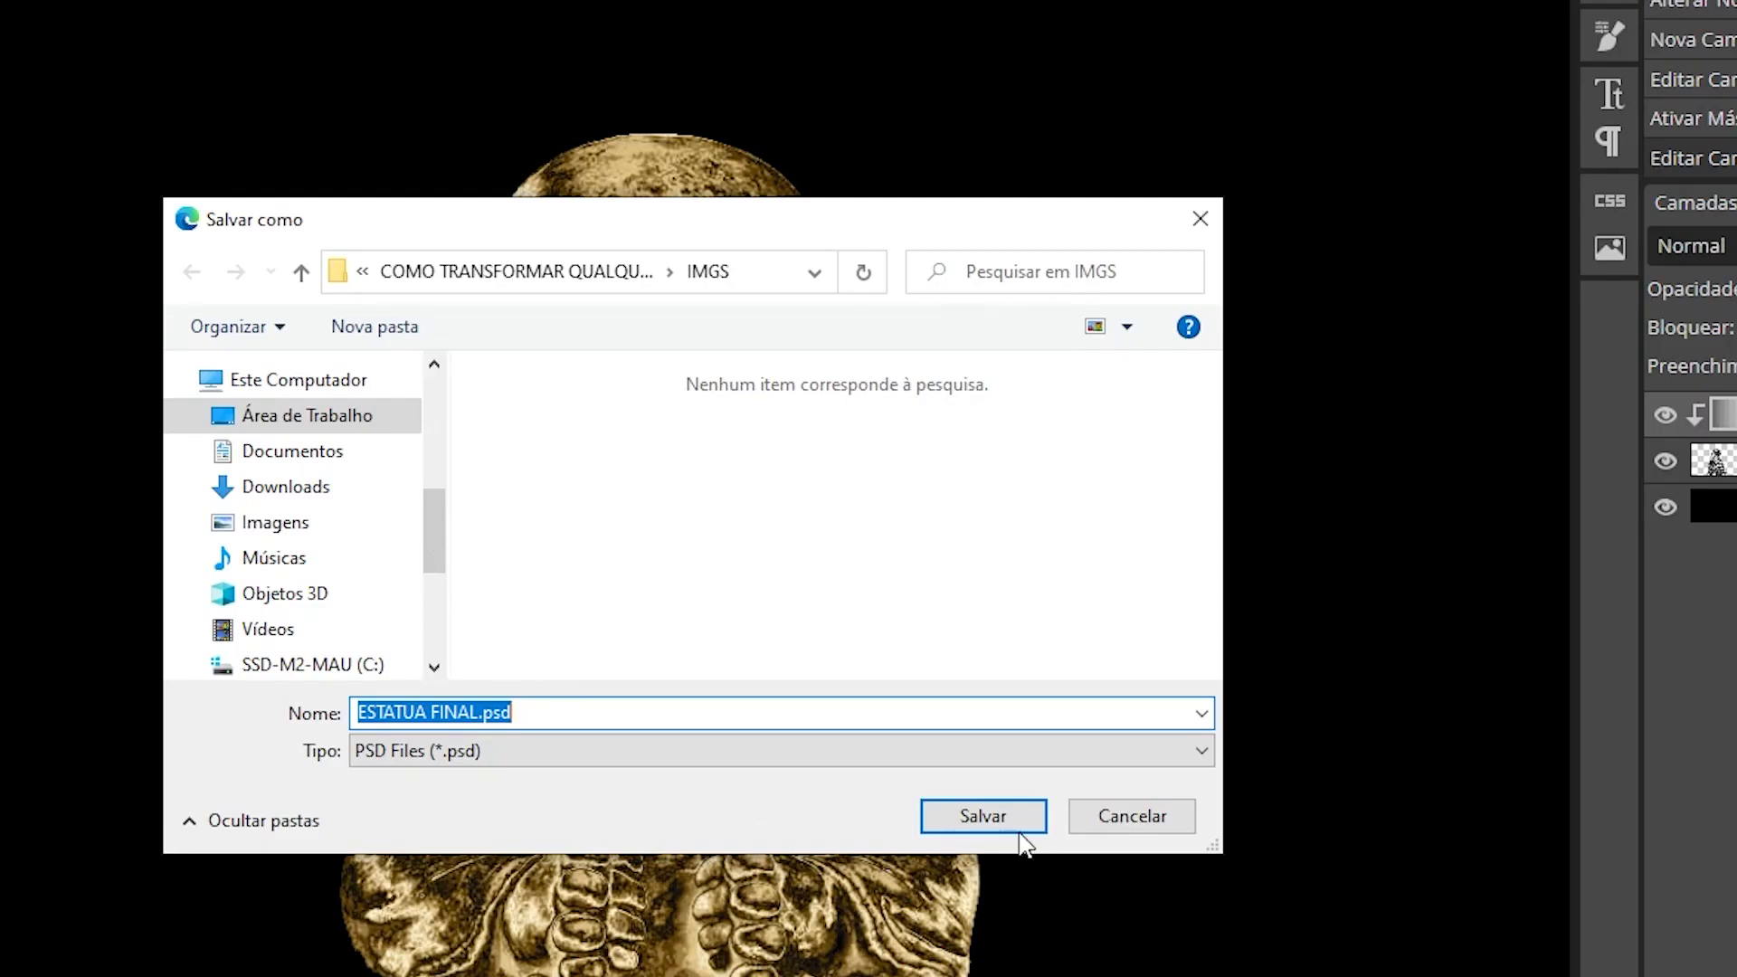